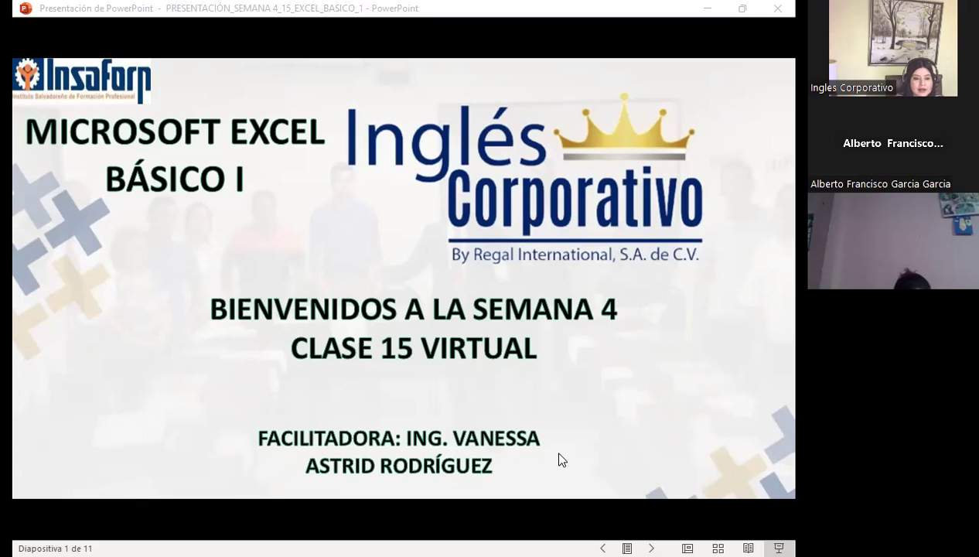
Switch to the lesson 4.6 page in Firefox and scroll through its objective and example table.
key(alt+Tab)
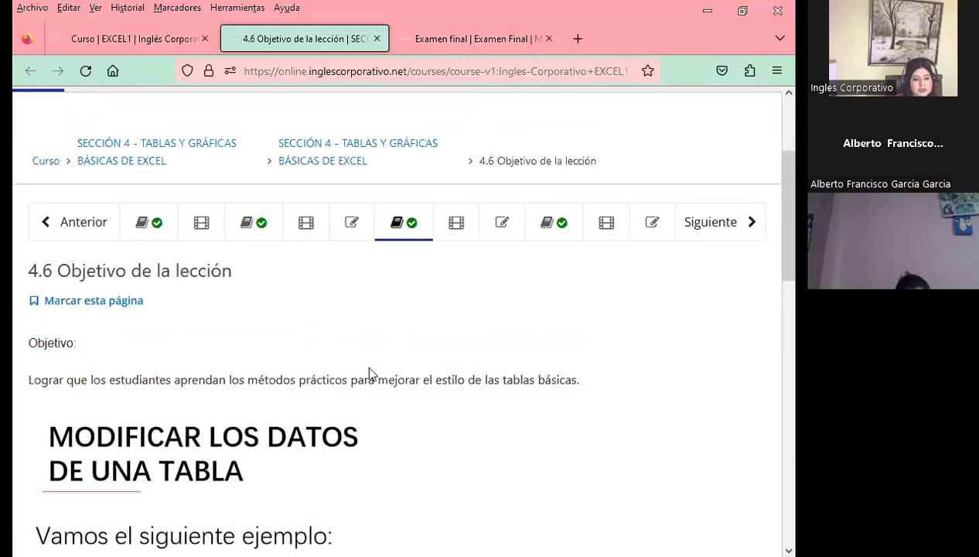
scroll(481, 374, down, 1)
scroll(482, 369, down, 1)
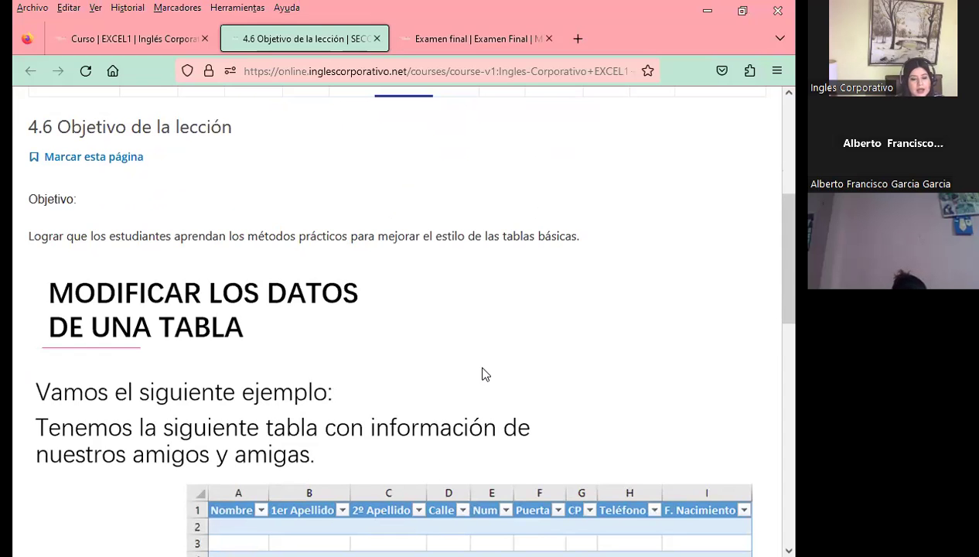
scroll(379, 379, up, 3)
scroll(323, 400, down, 2)
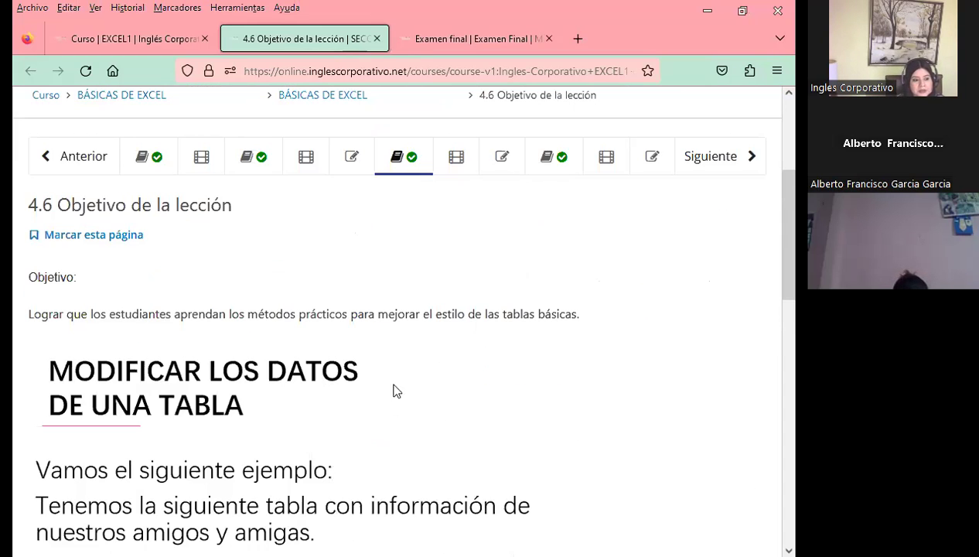
scroll(473, 402, up, 2)
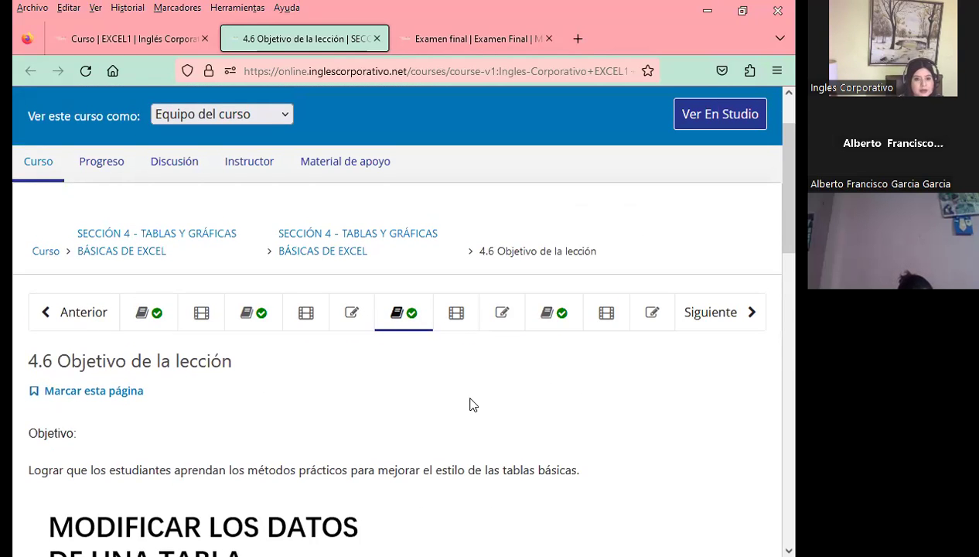
Open the Examen final quiz and highlight the final exam's 40% weight.
click(458, 39)
scroll(251, 418, down, 1)
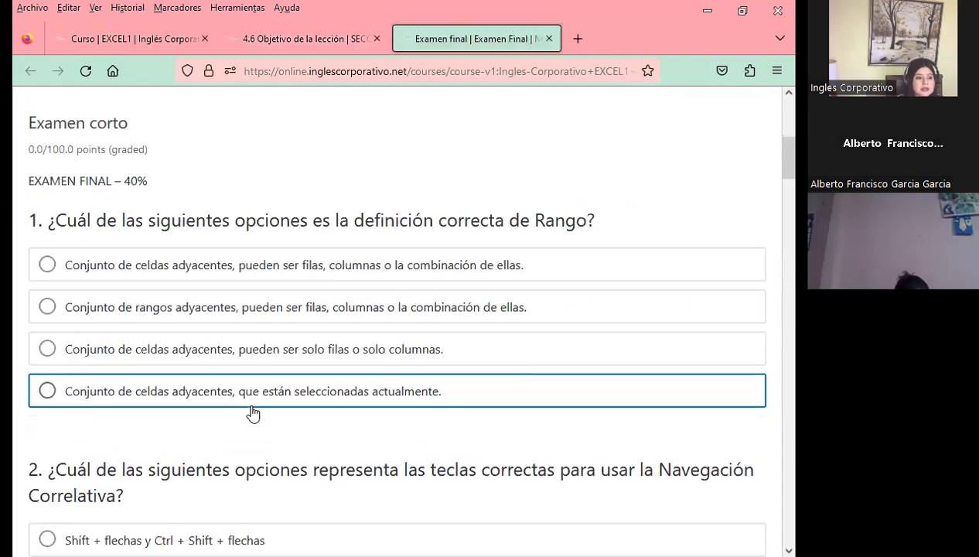
drag(119, 180, 229, 175)
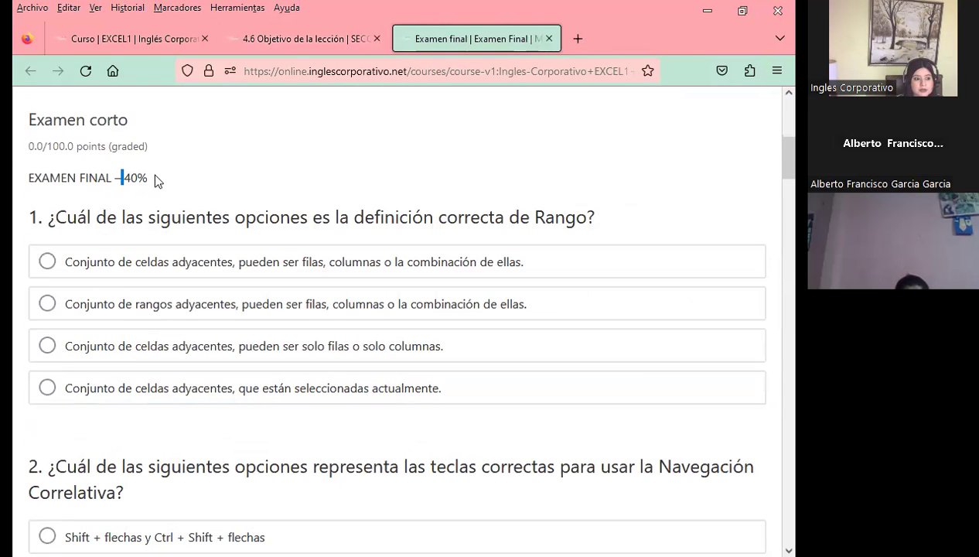
click(231, 177)
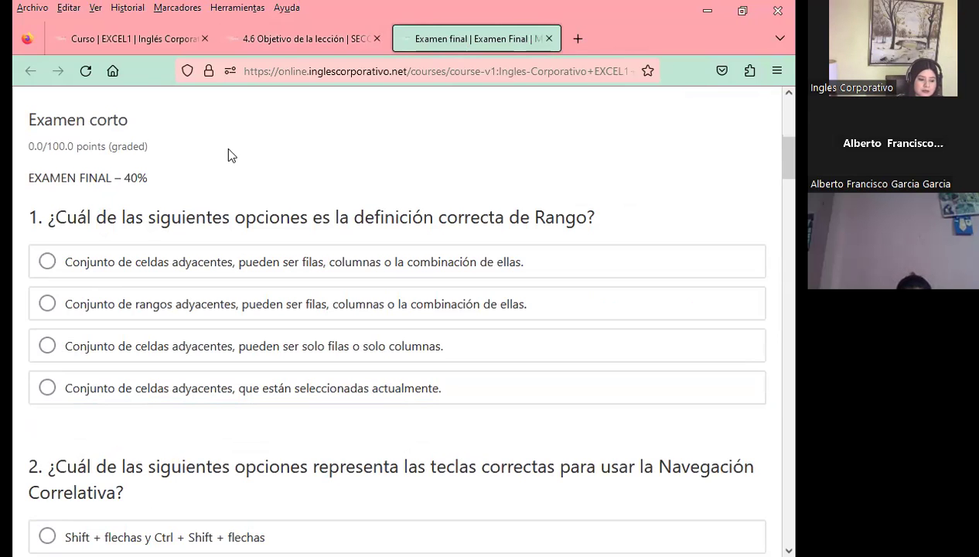
Scroll through the quiz questions on ranges, navigation and formats, then return to question 1.
scroll(290, 343, down, 2)
scroll(302, 361, down, 2)
scroll(304, 361, down, 2)
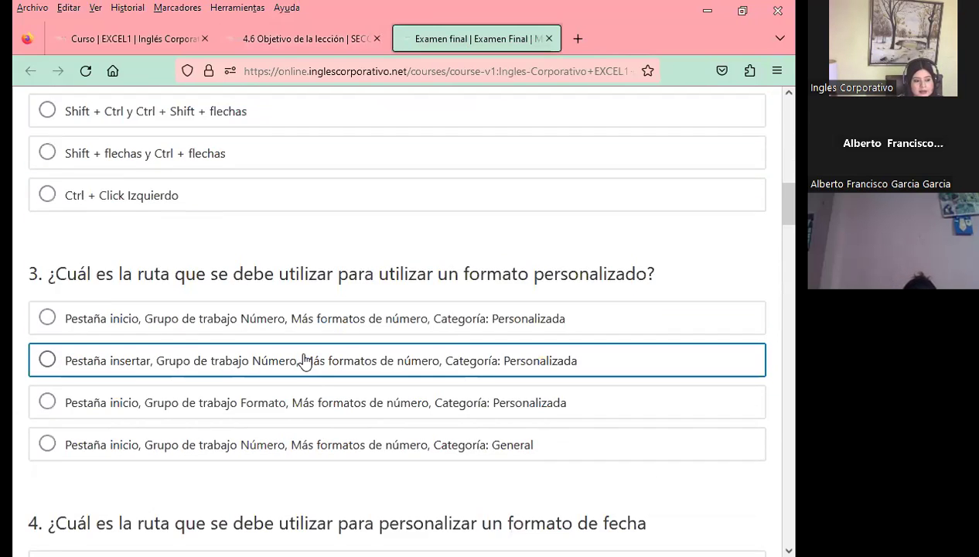
scroll(304, 360, down, 3)
scroll(304, 361, down, 1)
scroll(304, 360, down, 3)
scroll(304, 361, down, 2)
scroll(304, 360, down, 3)
scroll(304, 361, down, 7)
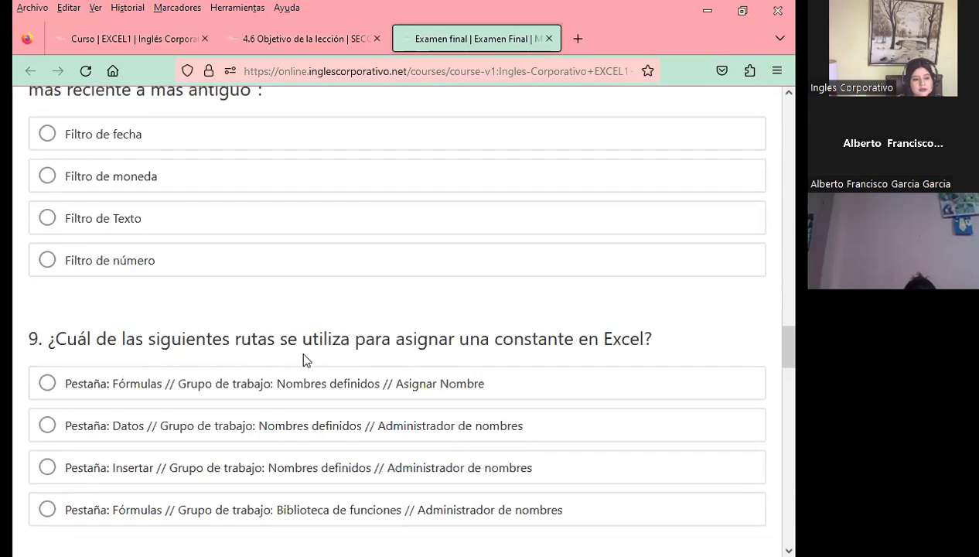
scroll(324, 357, down, 10)
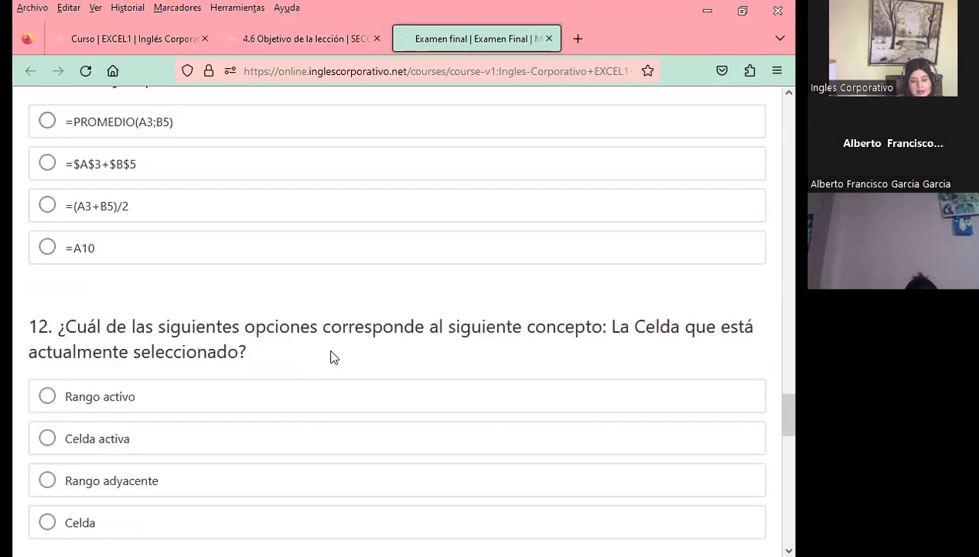
scroll(335, 356, down, 4)
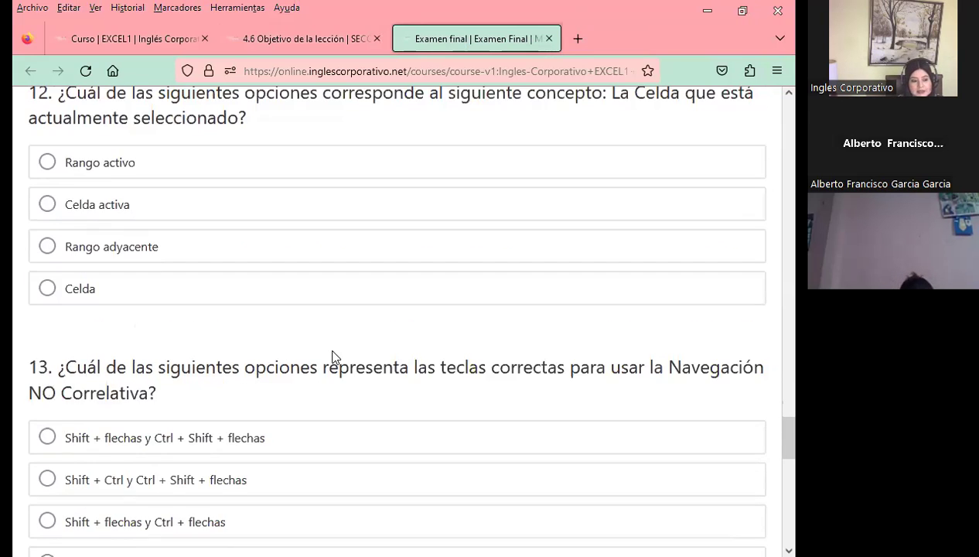
scroll(335, 357, down, 3)
scroll(335, 357, down, 8)
scroll(335, 356, up, 3)
scroll(335, 357, up, 7)
scroll(335, 357, up, 5)
scroll(335, 357, up, 4)
scroll(335, 357, up, 9)
scroll(335, 349, up, 5)
scroll(335, 350, up, 5)
scroll(335, 349, up, 2)
scroll(335, 350, up, 4)
scroll(335, 356, up, 5)
scroll(335, 357, up, 3)
scroll(335, 357, up, 3)
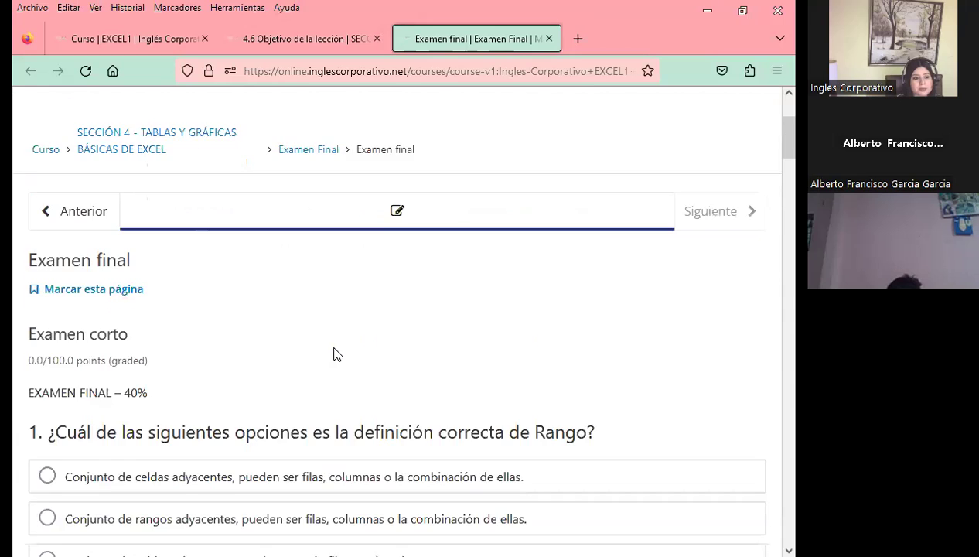
scroll(335, 357, up, 2)
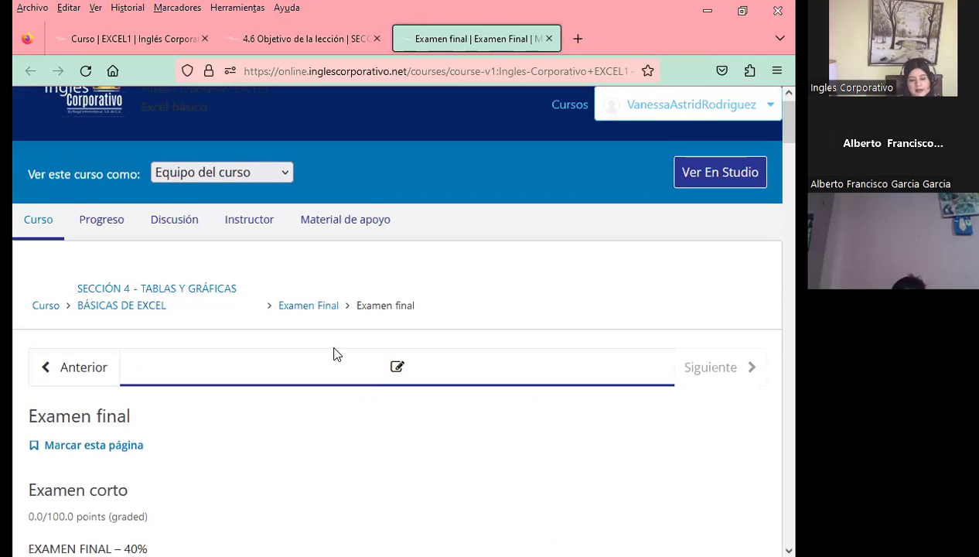
scroll(332, 348, down, 2)
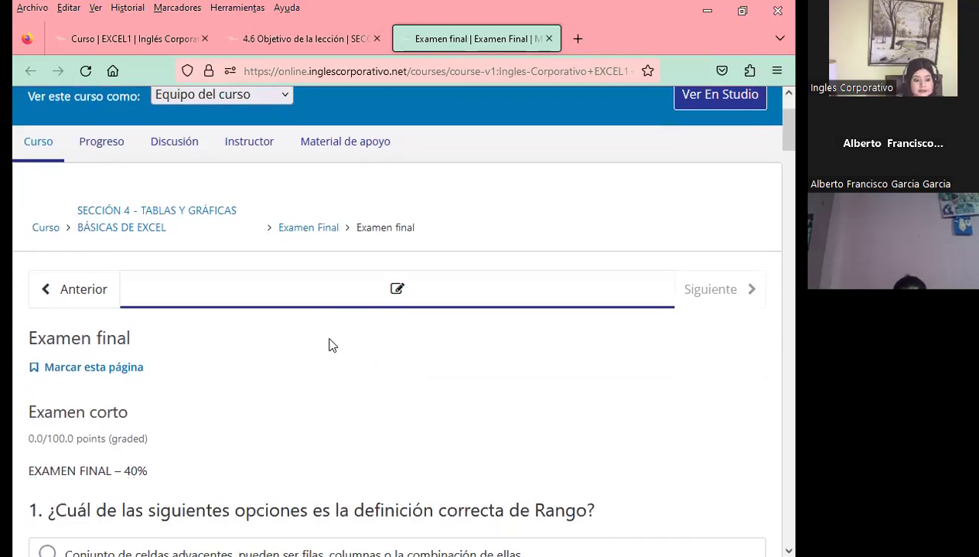
scroll(333, 379, down, 3)
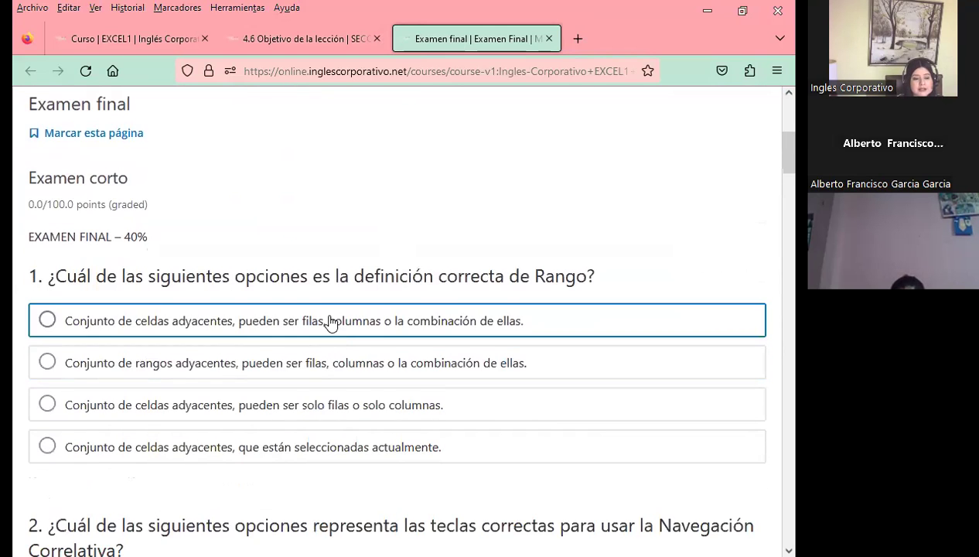
scroll(334, 325, up, 3)
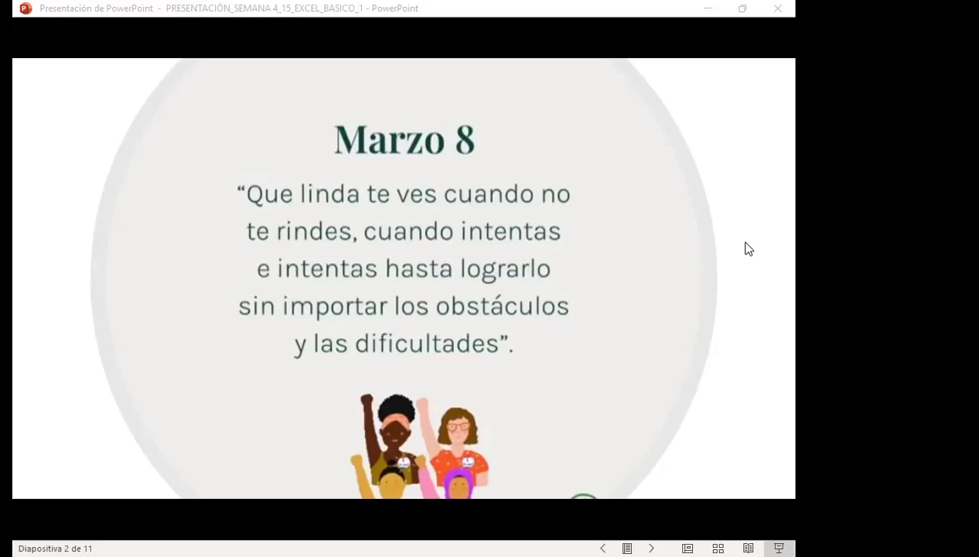
Advance the slideshow past the SESIÓN: 15 slide to slide 4, the AGENDA.
key(Right)
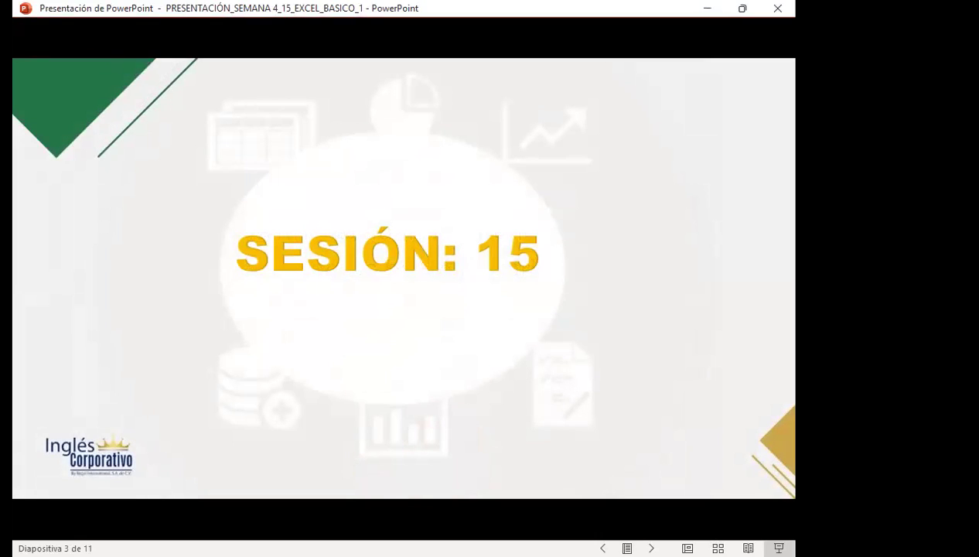
key(Right)
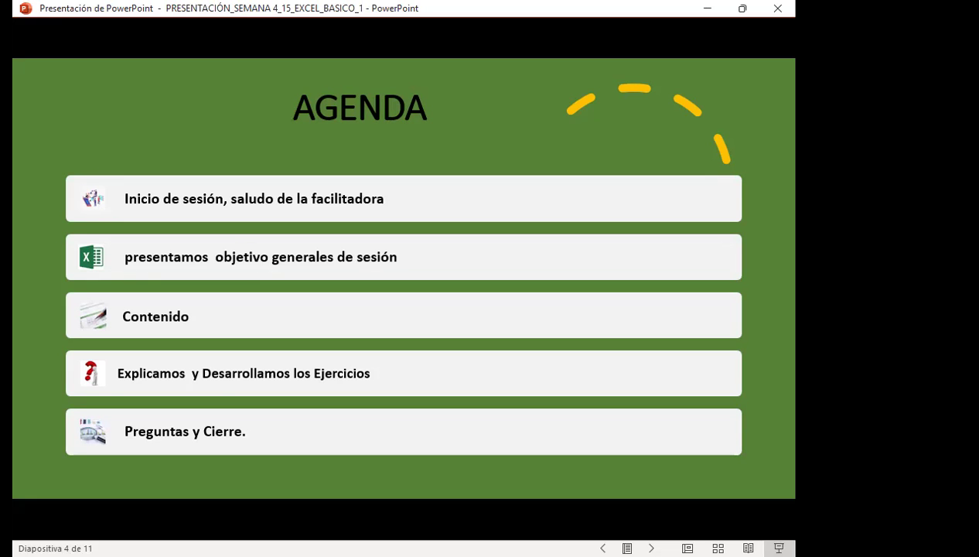
Advance to slide 5, OBJETIVO GENERAL DE LA SESIÓN.
key(Right)
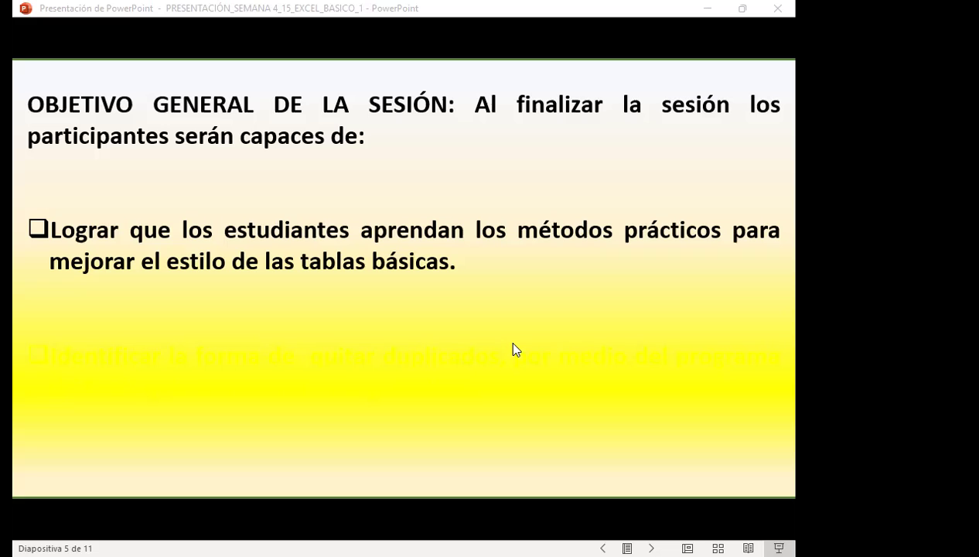
Advance to slide 6 on modifying a table's data.
click(513, 343)
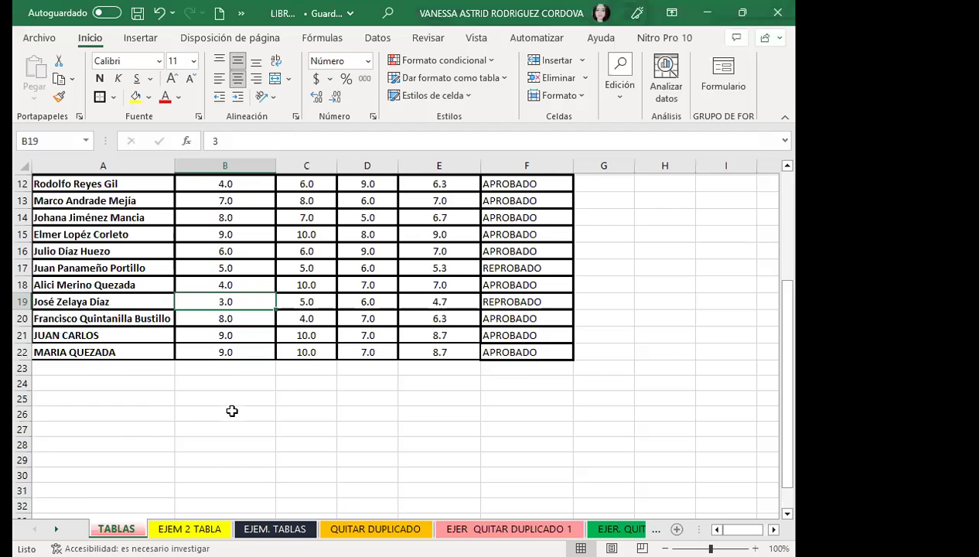
Scroll up and point out the grades in cells B12, C9 and D10.
scroll(229, 409, up, 3)
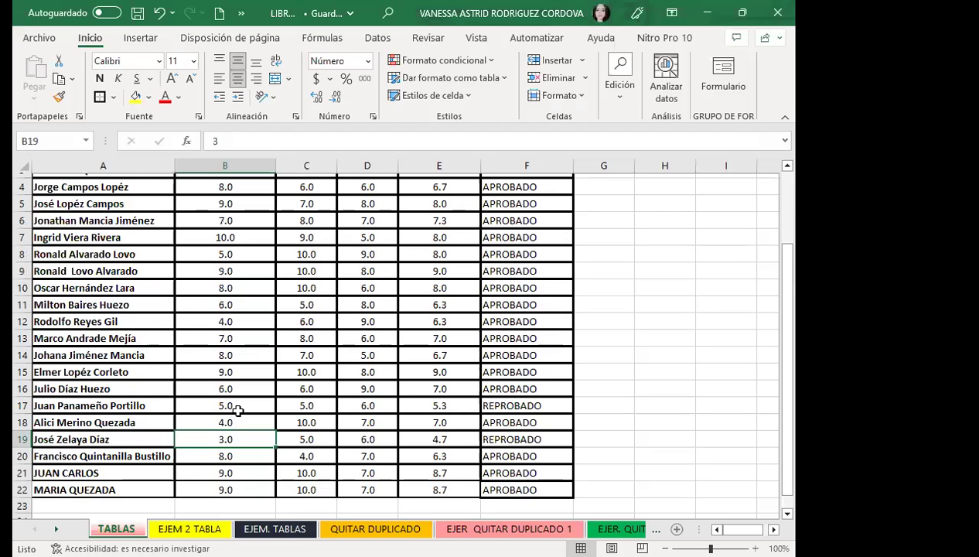
scroll(238, 410, up, 1)
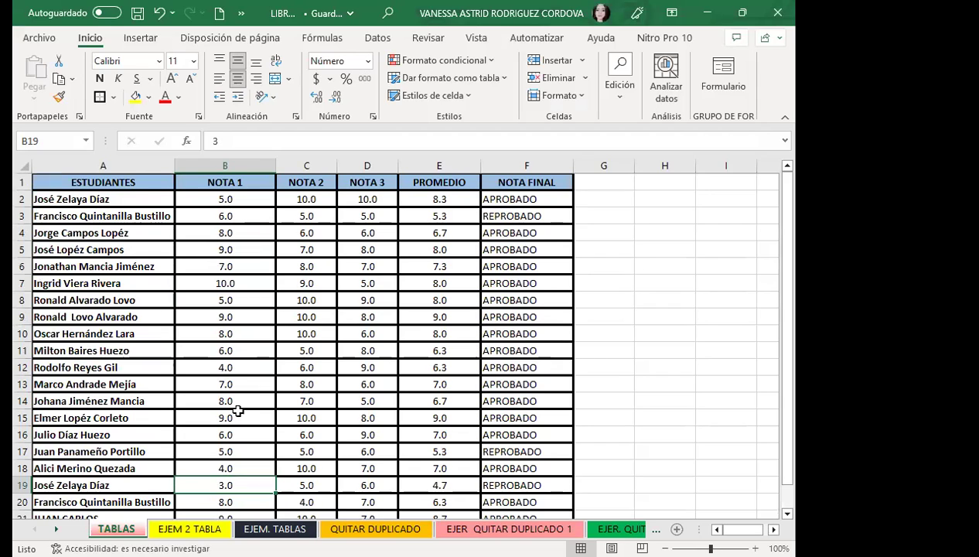
click(257, 368)
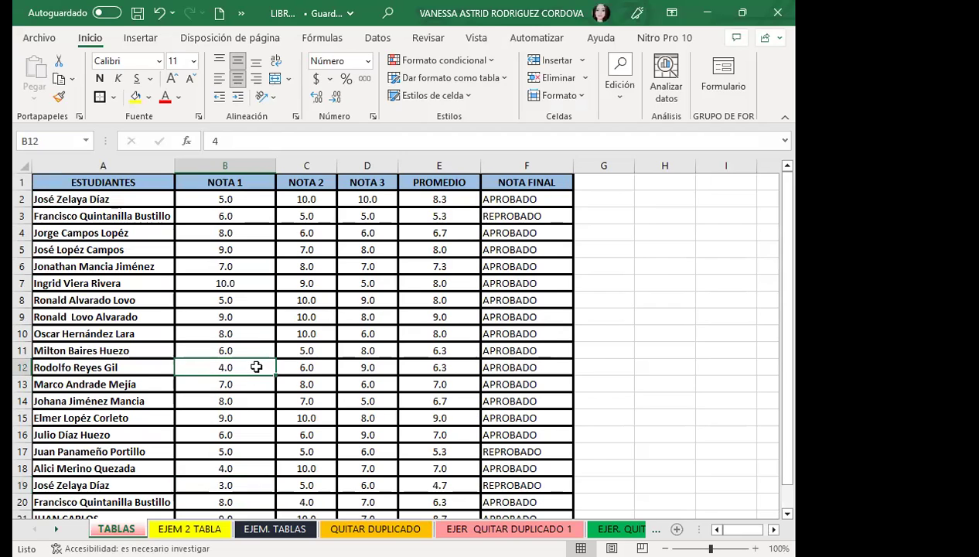
click(305, 313)
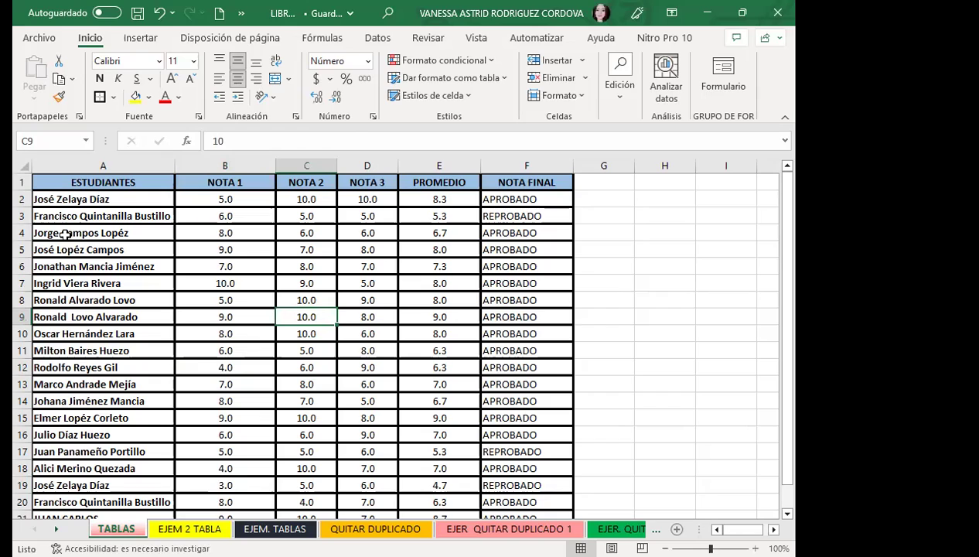
click(369, 334)
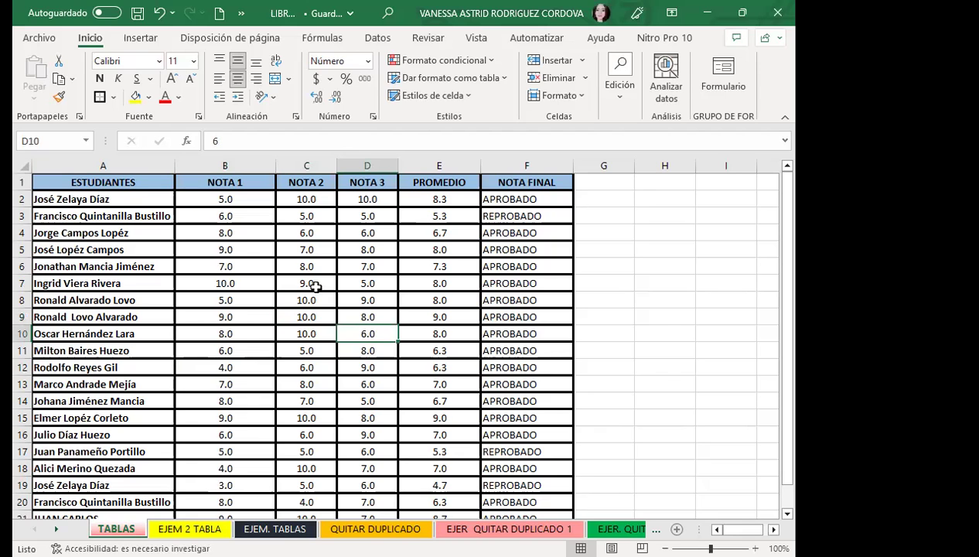
Select the whole grades table A1:F22, then clear the selection and scroll to row 1.
drag(107, 184, 574, 507)
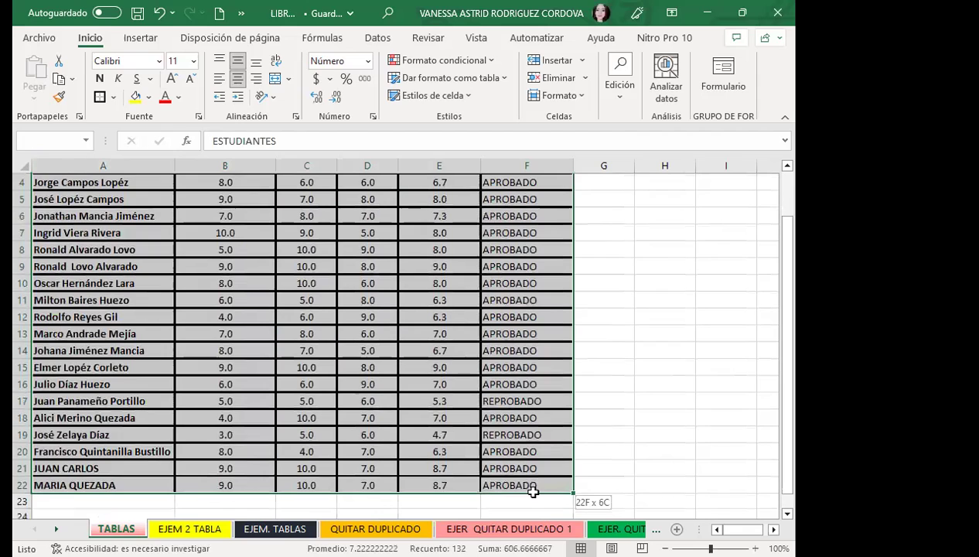
drag(574, 506, 533, 485)
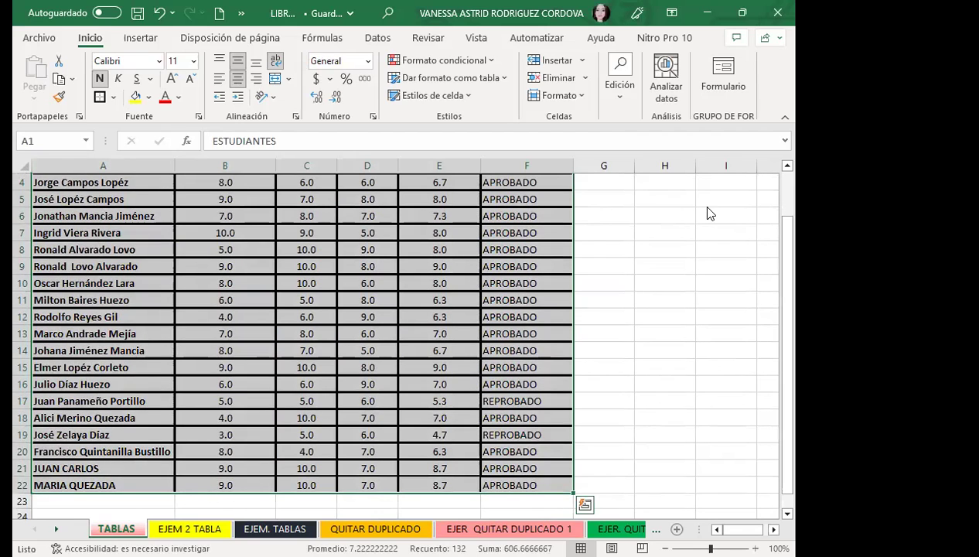
click(527, 333)
scroll(310, 268, up, 1)
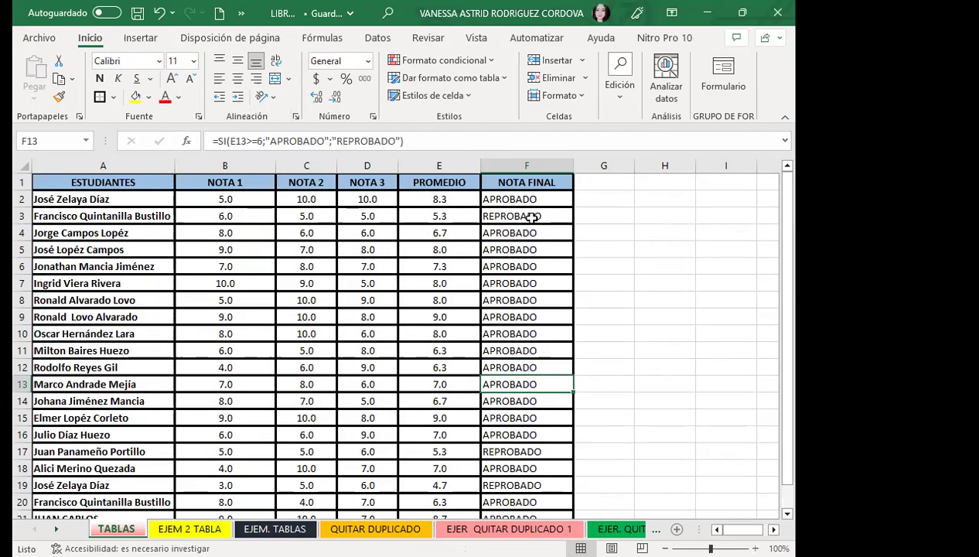
click(539, 198)
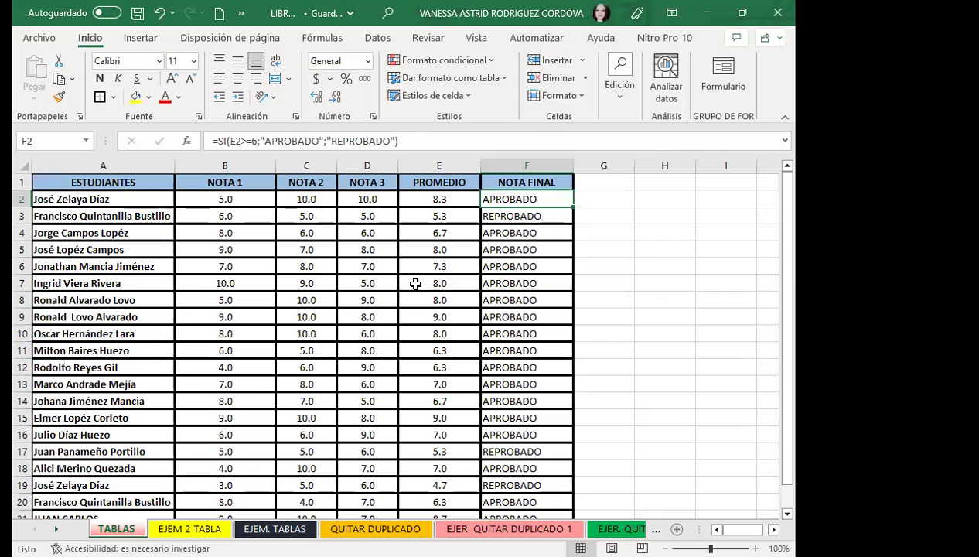
click(263, 299)
click(428, 203)
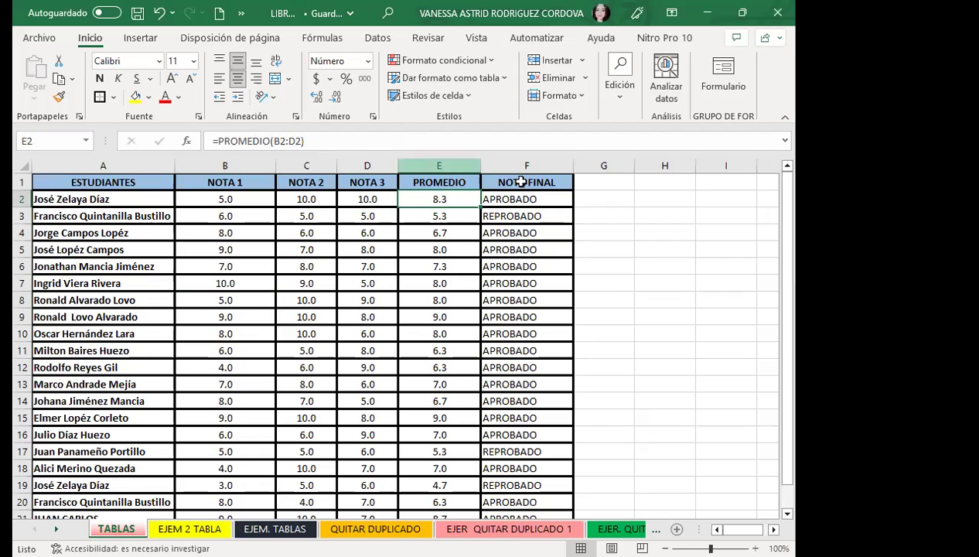
click(559, 200)
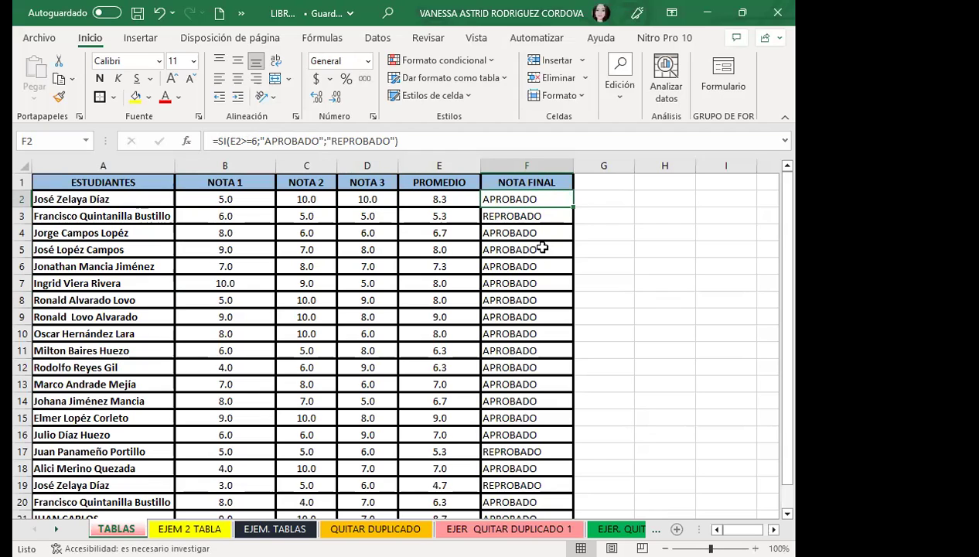
click(437, 201)
click(499, 200)
click(458, 203)
click(373, 199)
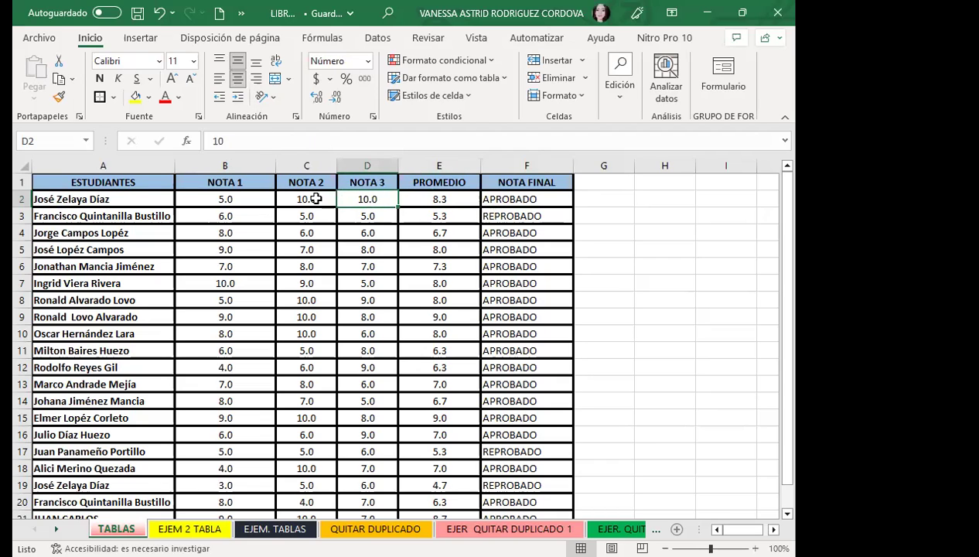
click(317, 198)
click(239, 199)
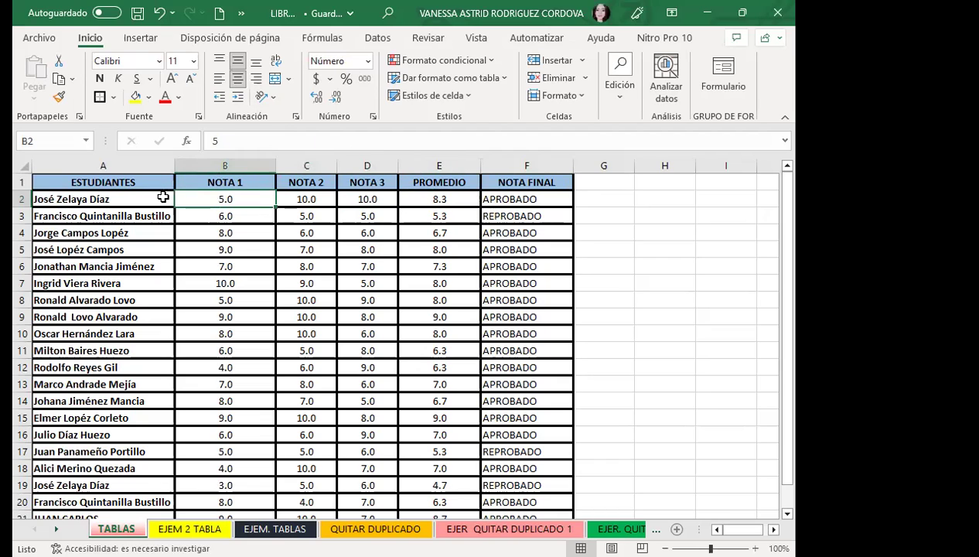
click(158, 197)
click(237, 264)
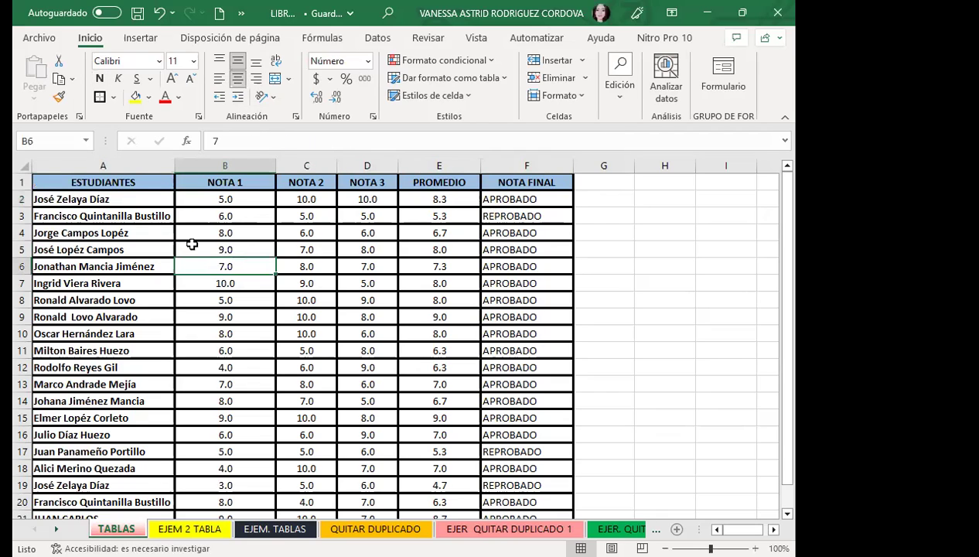
click(266, 311)
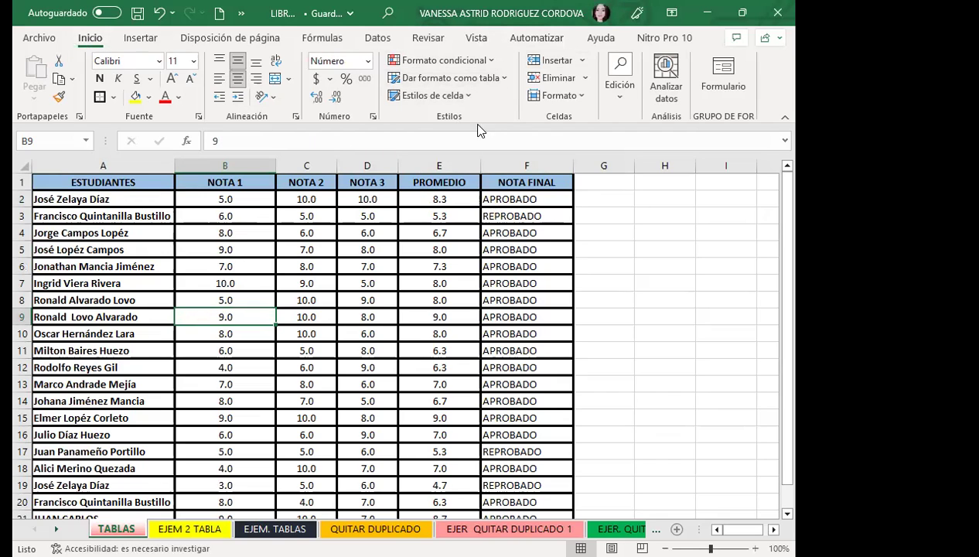
Open the Dar formato como tabla gallery and scroll through its styles to the custom Estilo de tabla 1.
click(503, 78)
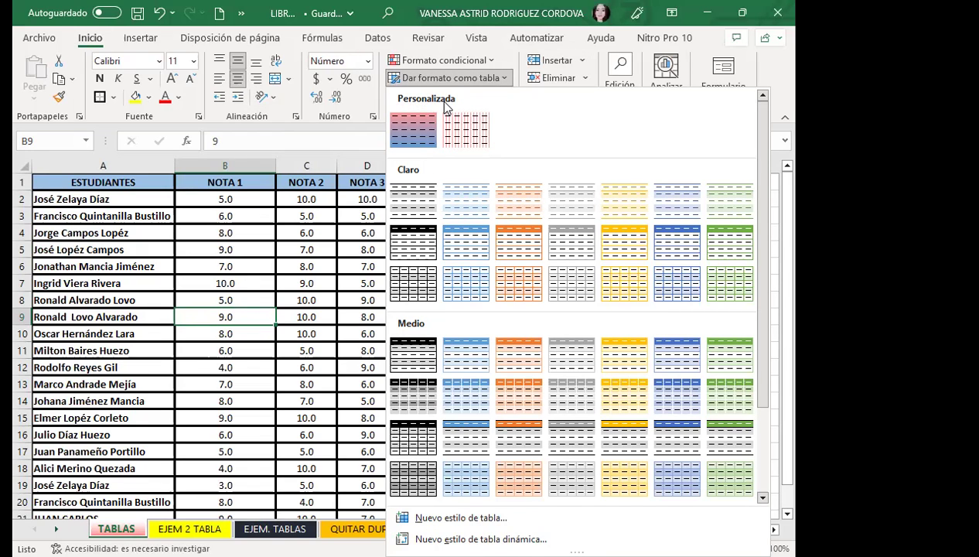
scroll(764, 250, down, 1)
drag(763, 246, 754, 295)
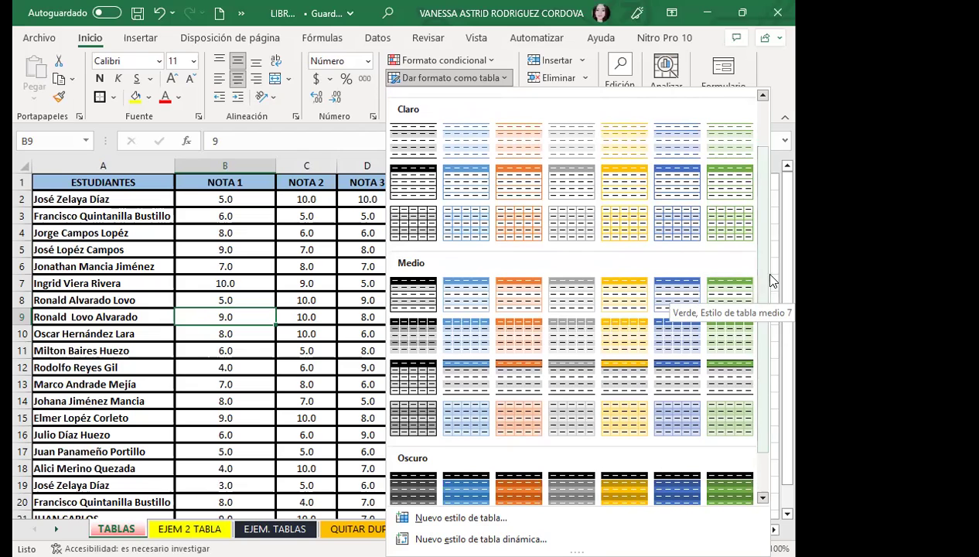
drag(765, 273, 774, 243)
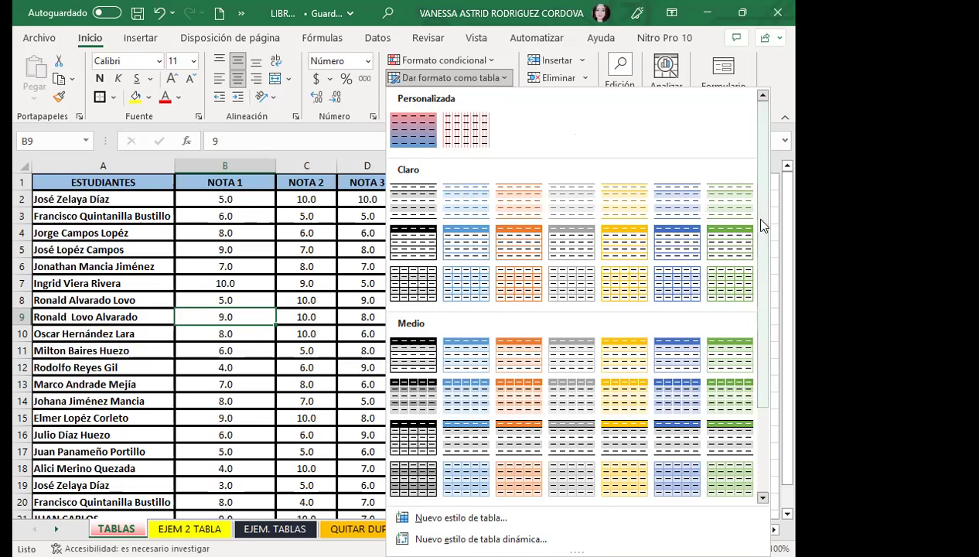
drag(769, 216, 771, 340)
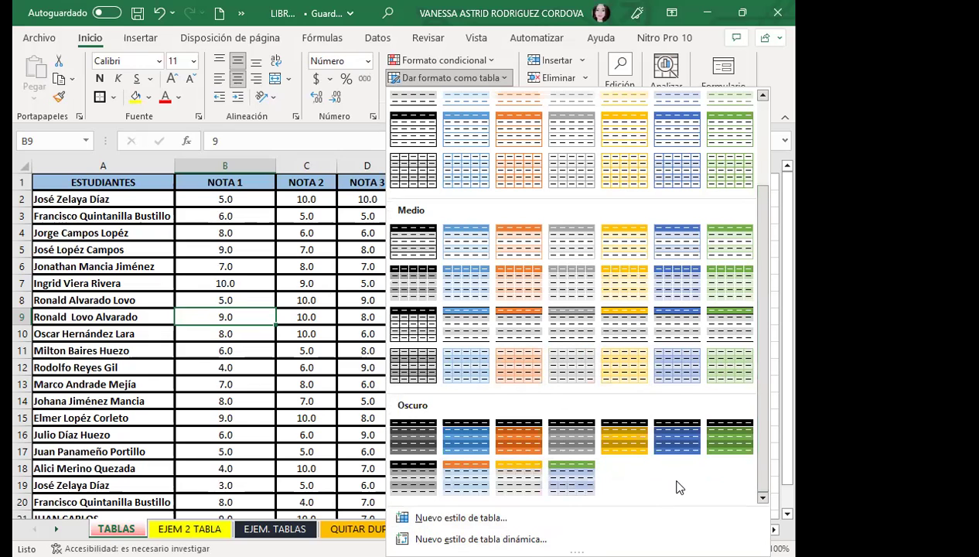
scroll(678, 484, up, 3)
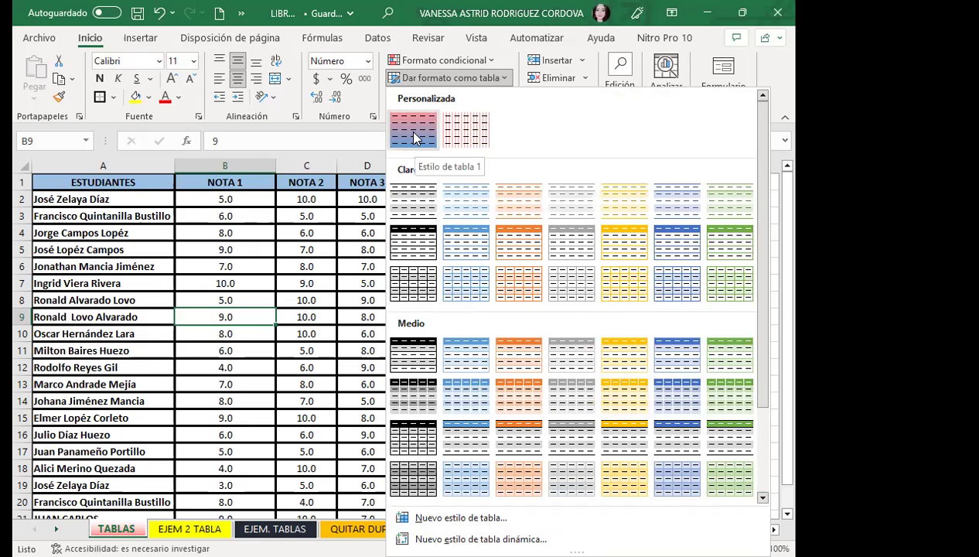
Apply the custom Estilo de tabla 1 to $A$1:$F$22 with headers, creating Tabla1.
click(415, 138)
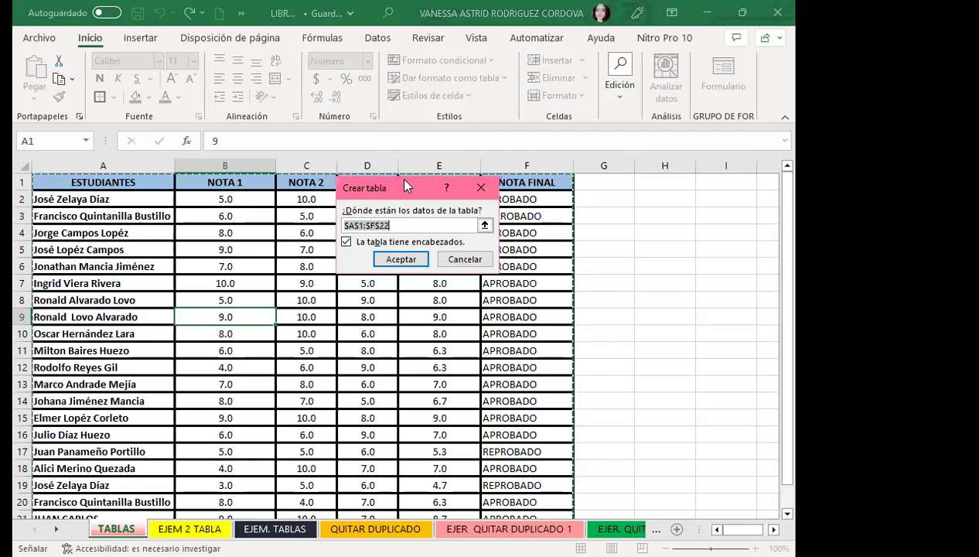
click(401, 260)
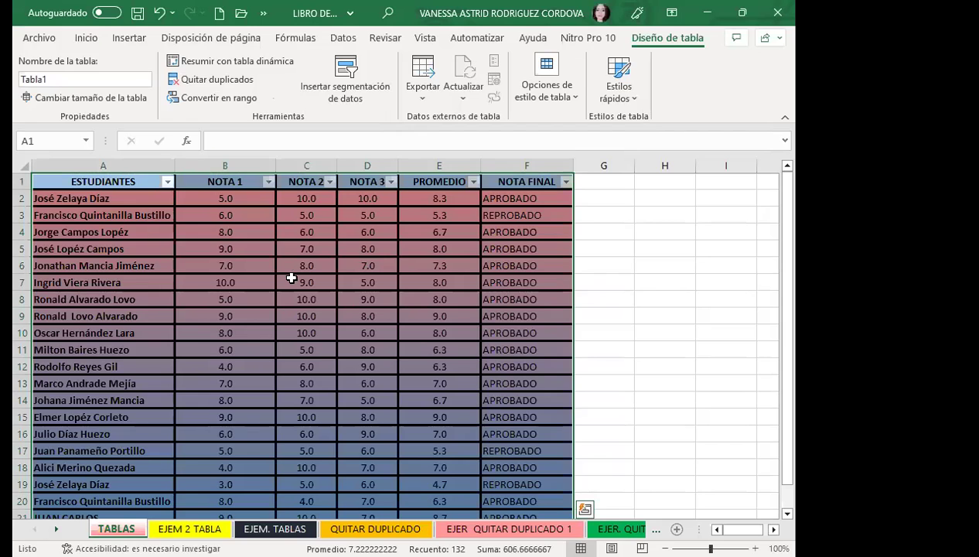
click(304, 312)
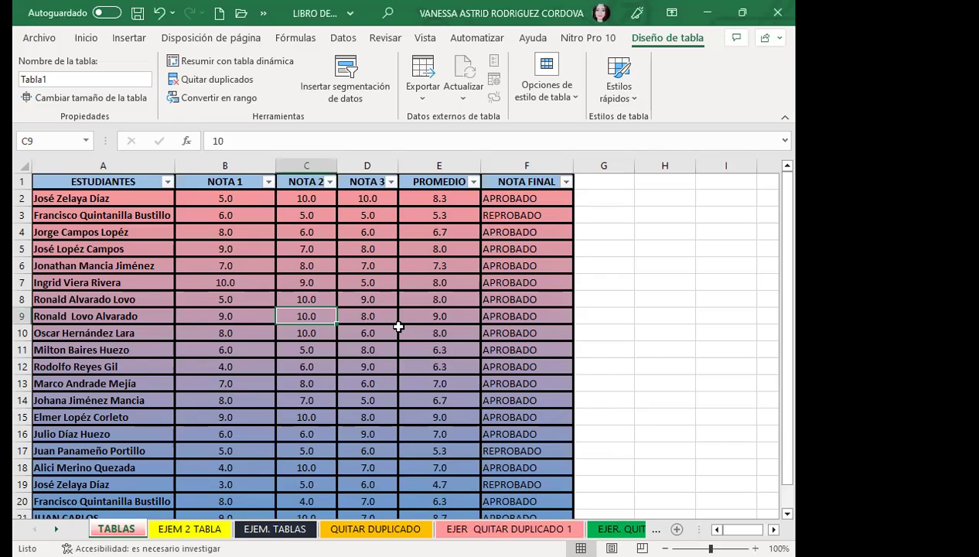
Hide the filter arrows with Ctrl+Shift+L and rename the table from Tabla1 to ESTUDIANTE.
key(ctrl+shift+l)
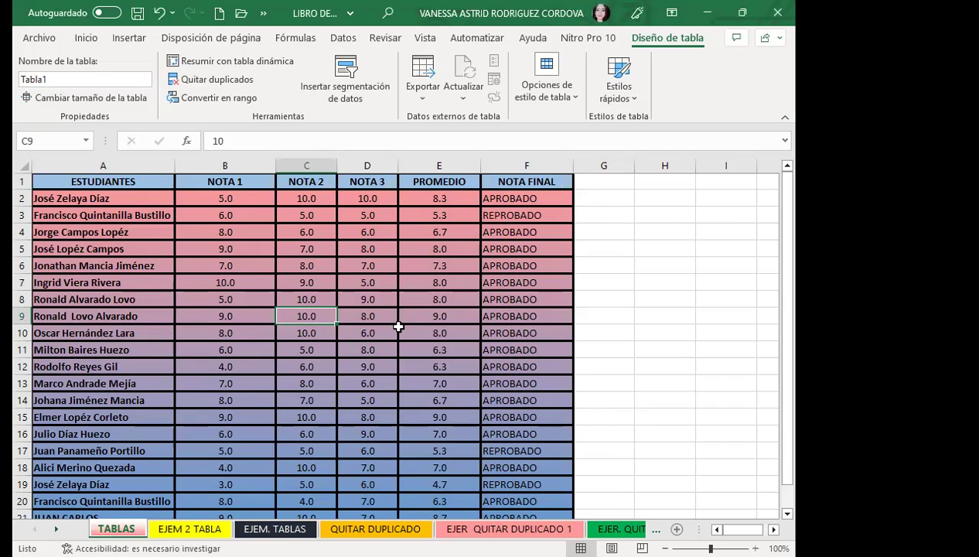
click(400, 328)
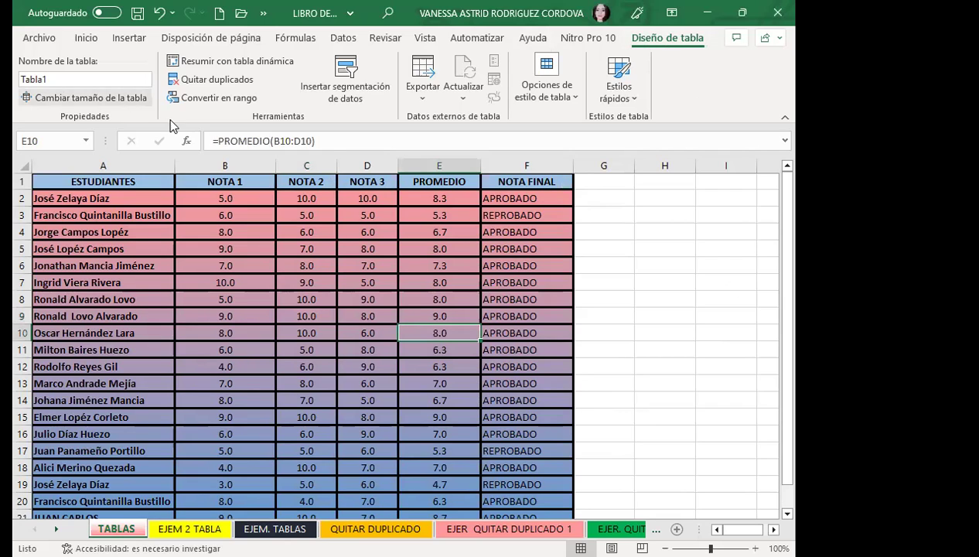
click(67, 81)
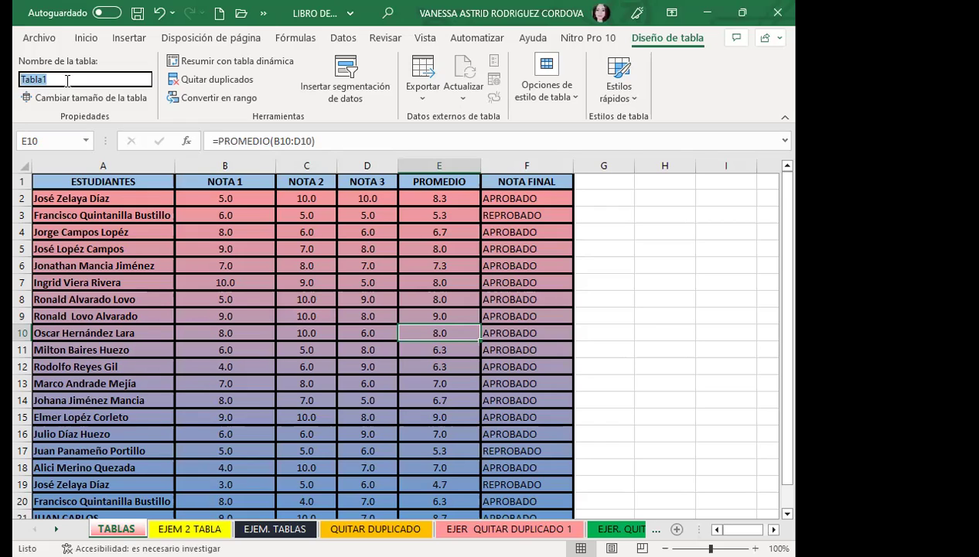
text(ESTUDIANTE)
click(135, 229)
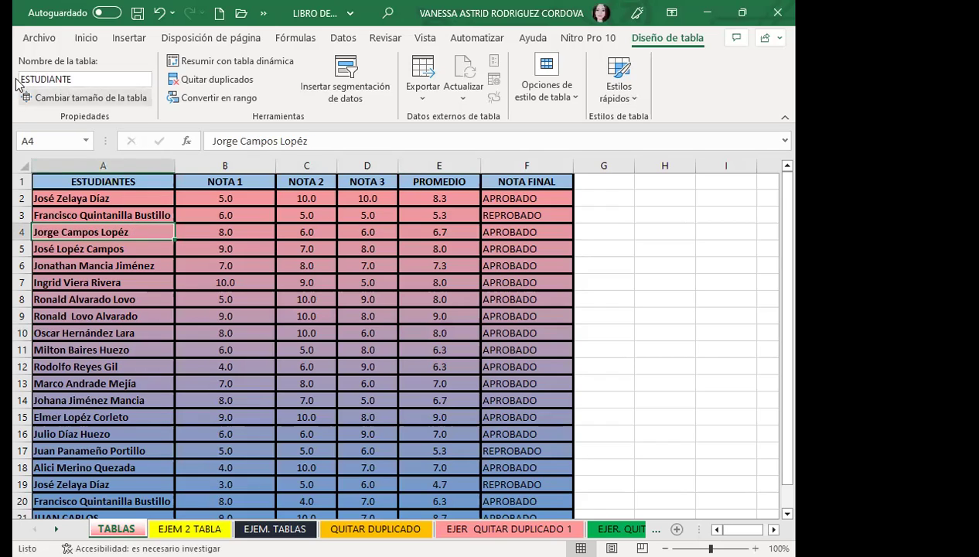
click(87, 77)
click(123, 230)
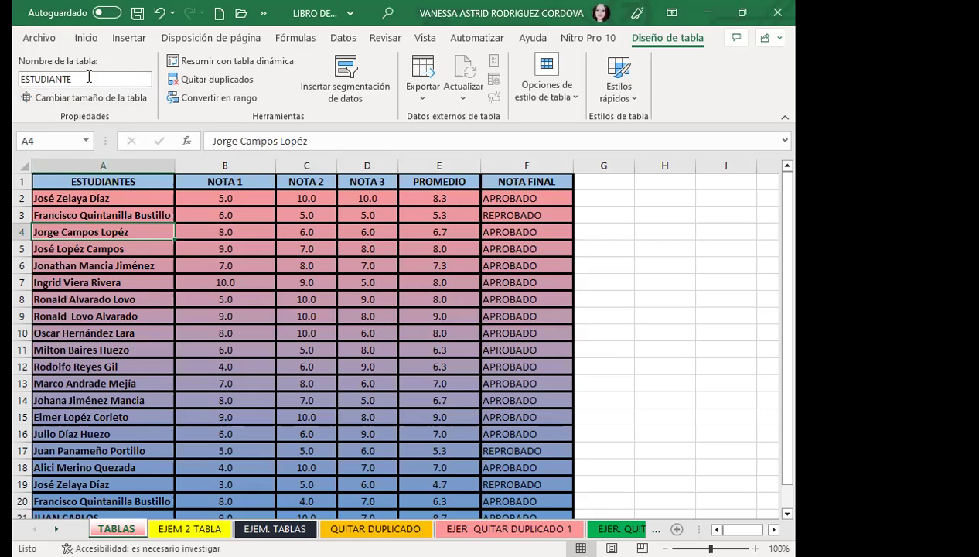
click(262, 301)
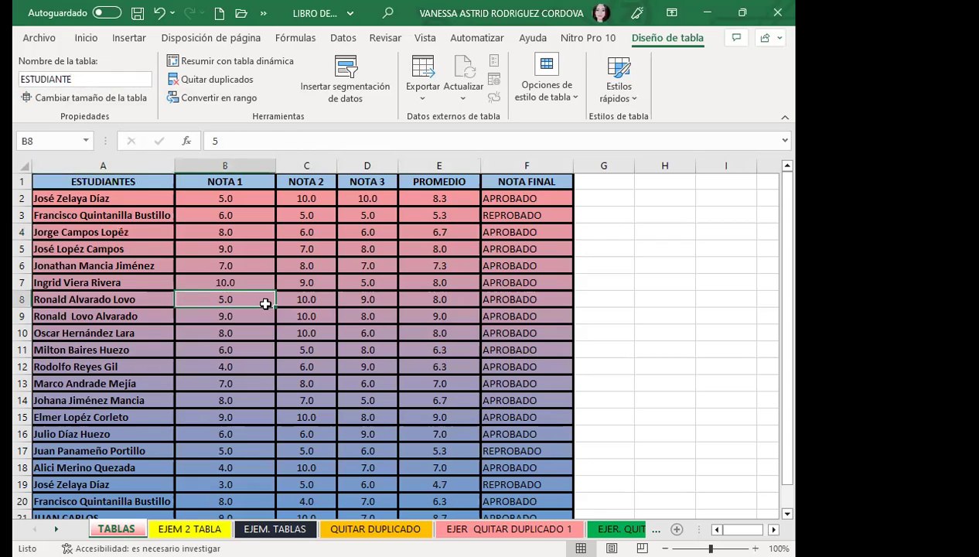
click(439, 303)
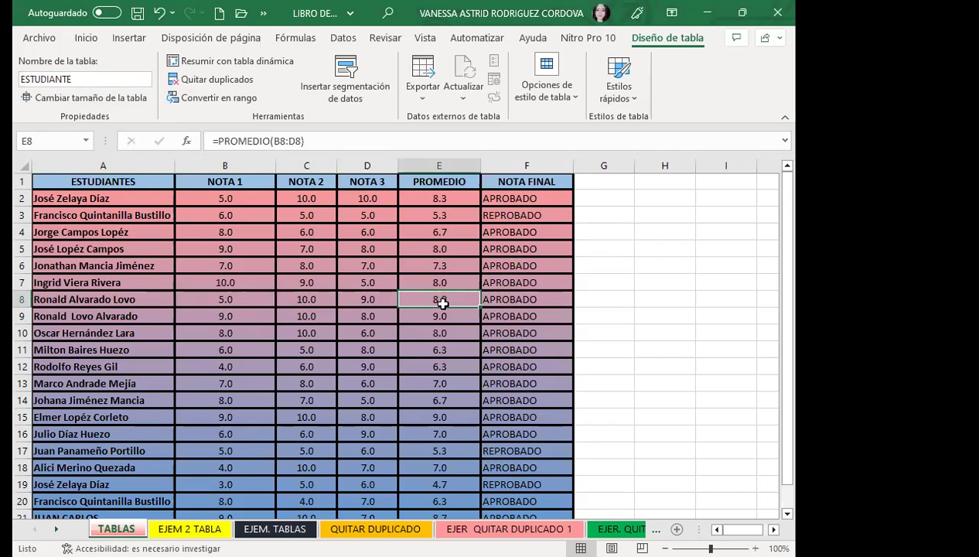
click(425, 232)
click(430, 194)
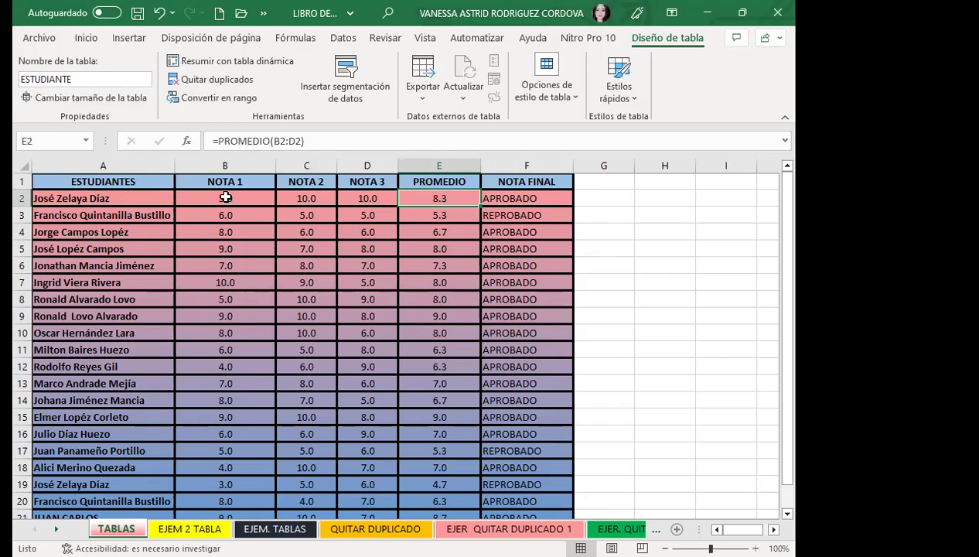
click(344, 352)
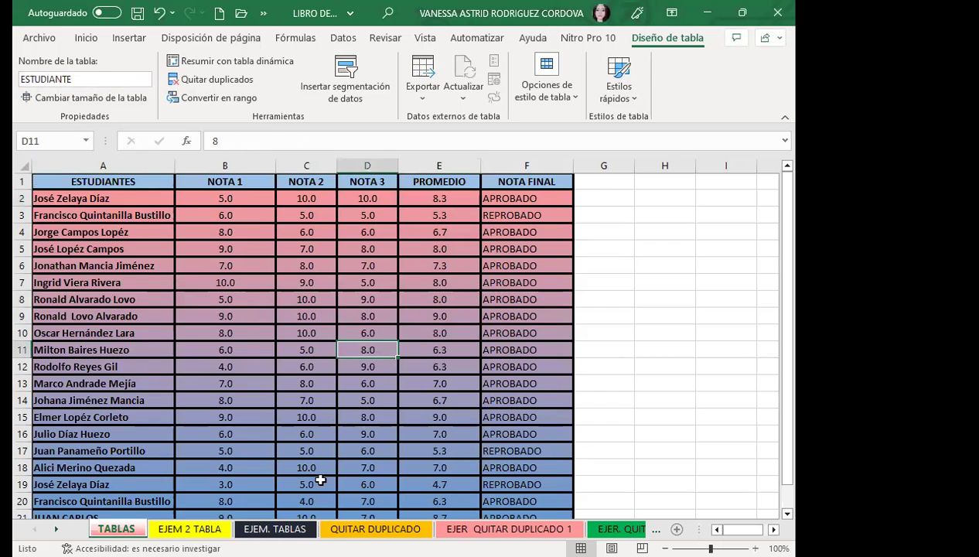
scroll(317, 475, down, 3)
scroll(308, 426, up, 3)
click(306, 368)
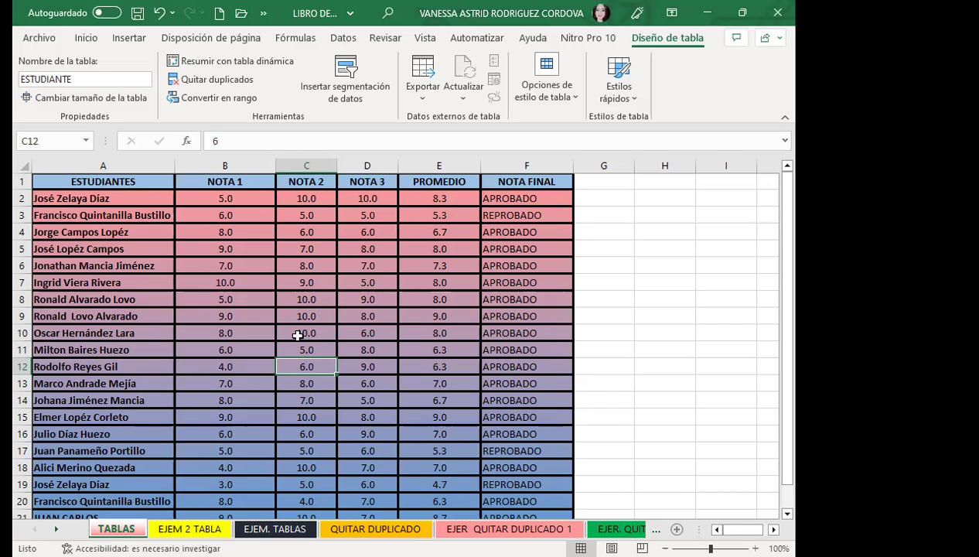
scroll(298, 341, down, 4)
scroll(294, 344, up, 2)
scroll(287, 347, up, 2)
click(301, 329)
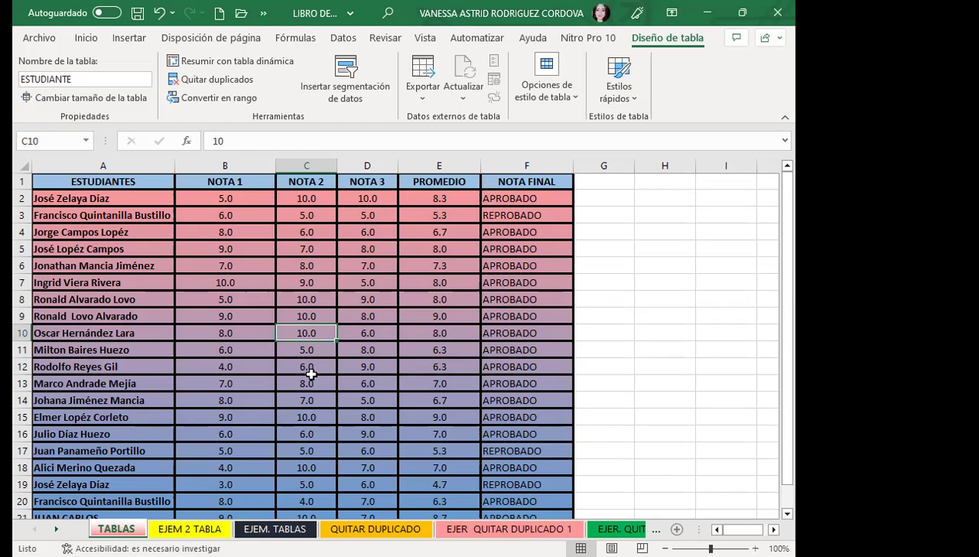
click(164, 312)
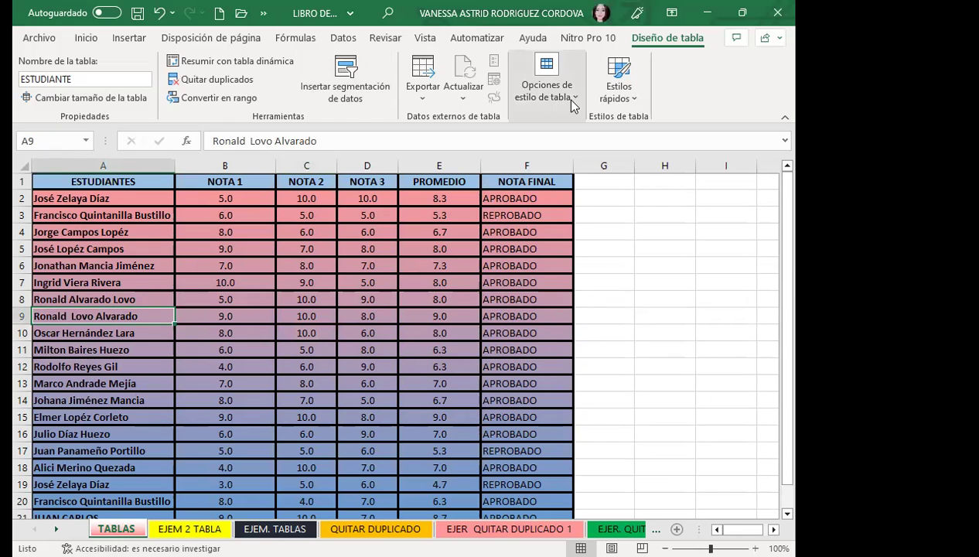
click(633, 100)
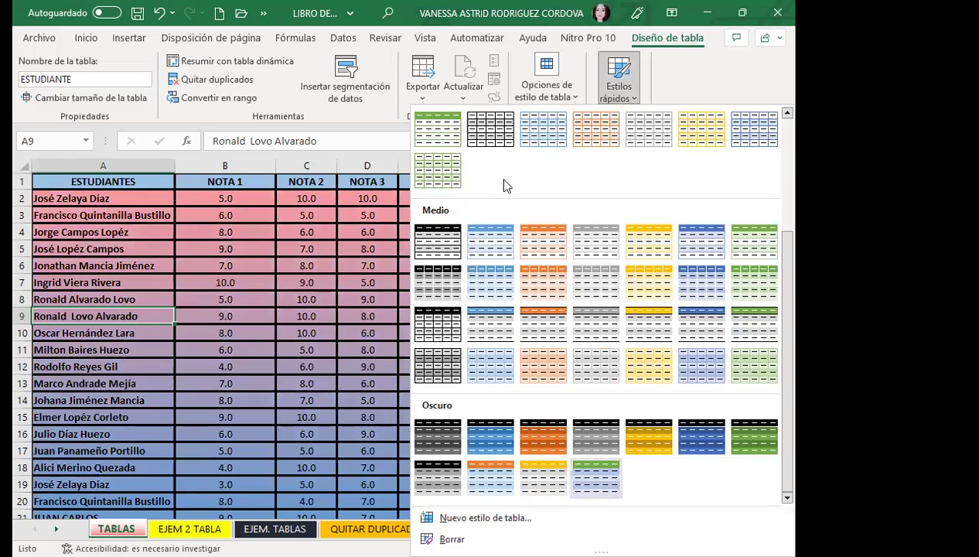
scroll(501, 162, up, 3)
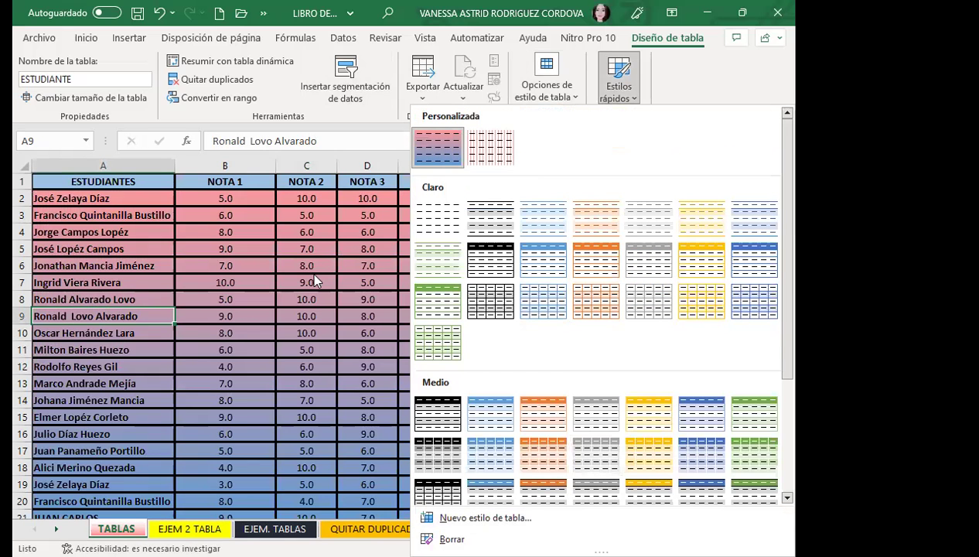
key(Escape)
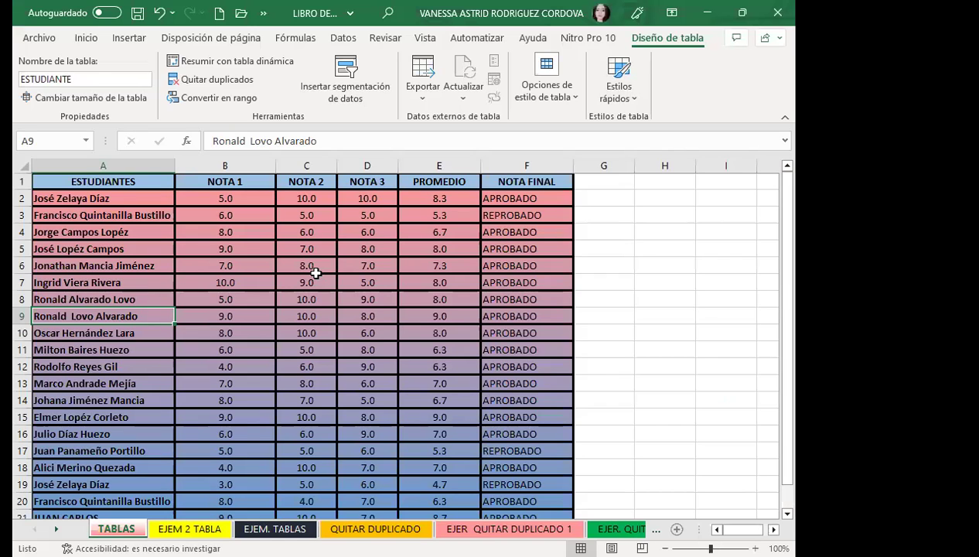
scroll(319, 307, down, 4)
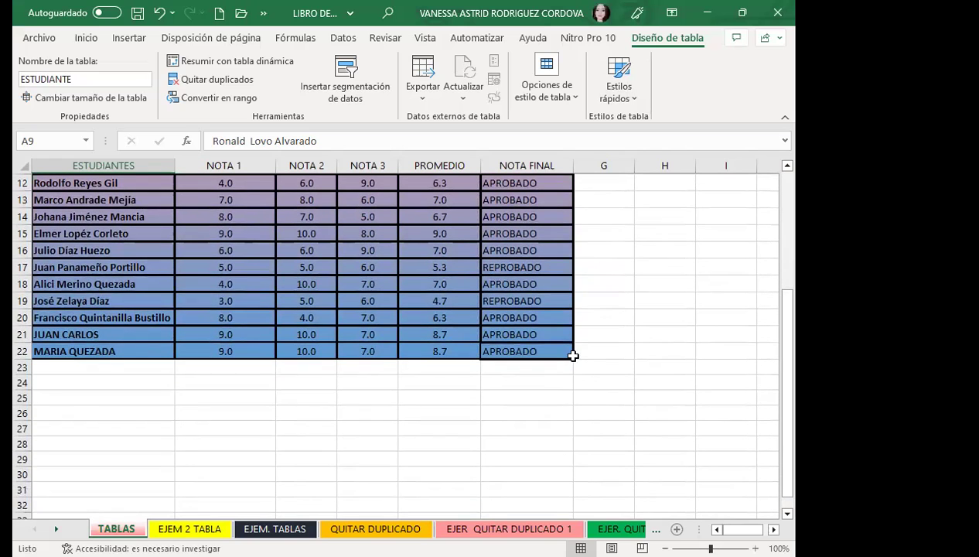
drag(573, 356, 571, 438)
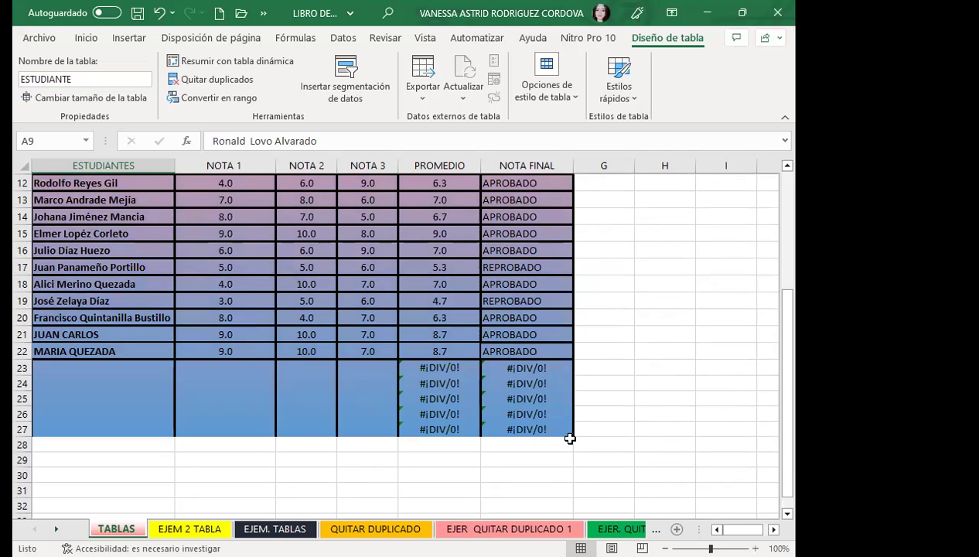
key(ctrl+z)
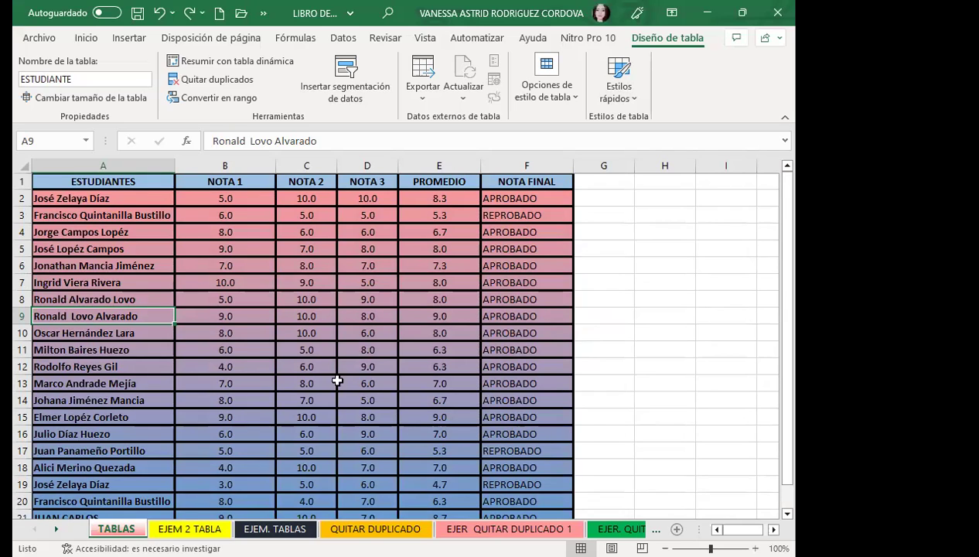
click(331, 380)
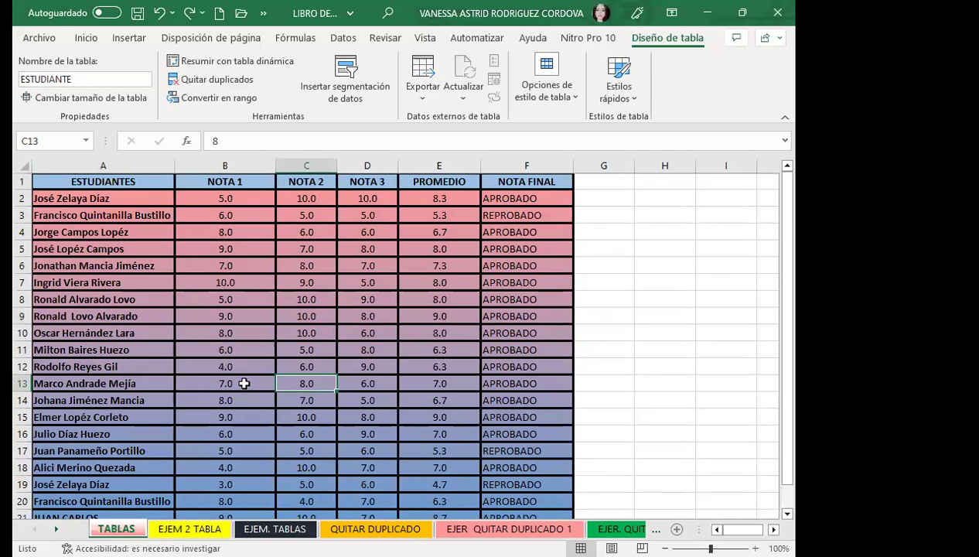
click(306, 299)
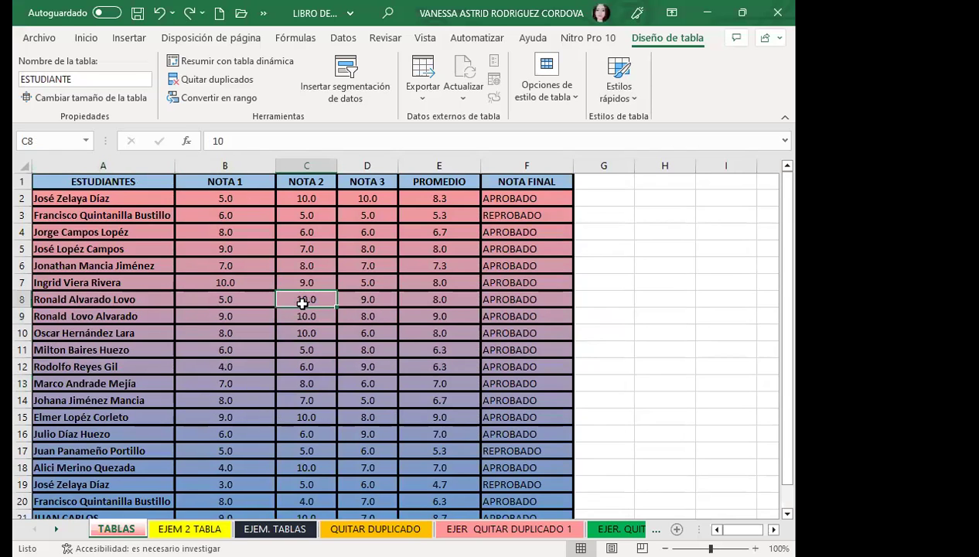
scroll(291, 395, down, 4)
scroll(296, 411, up, 2)
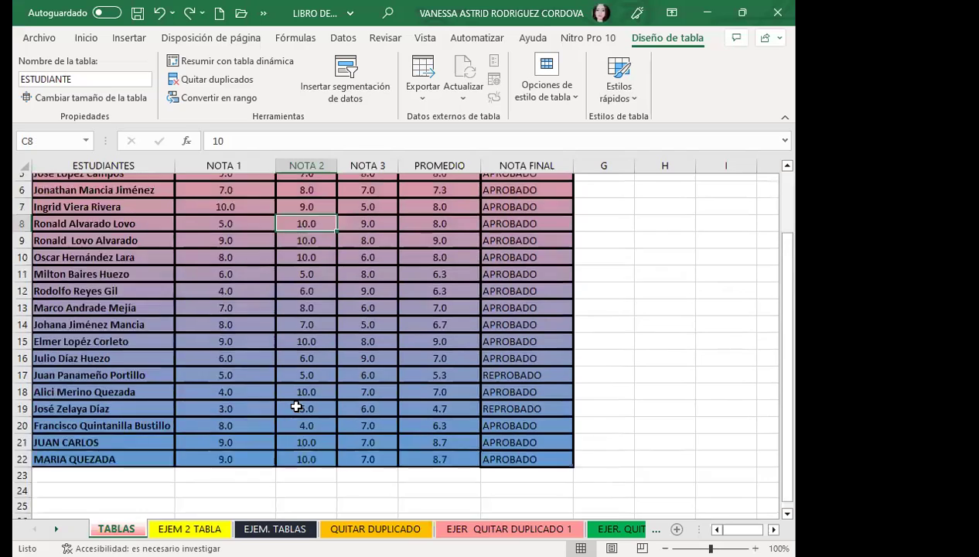
scroll(295, 394, up, 2)
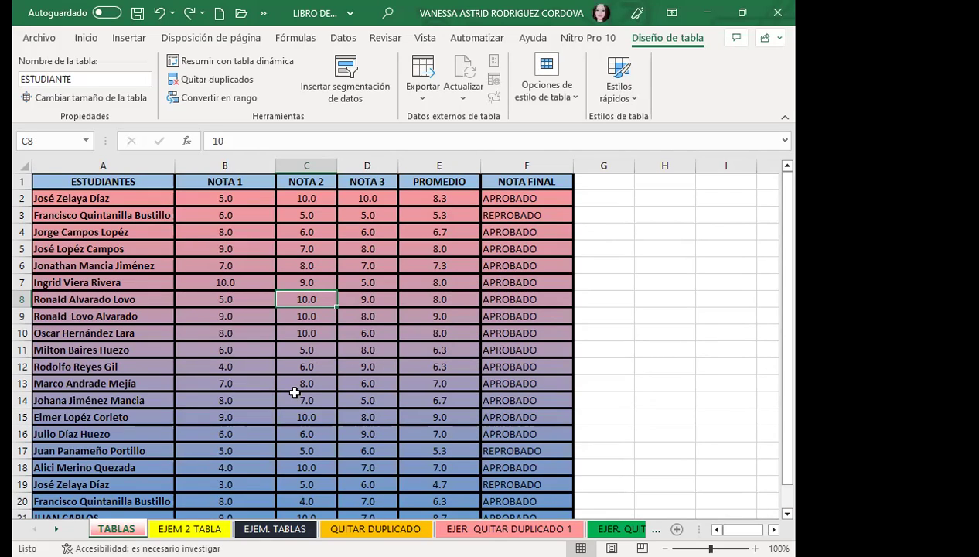
click(454, 201)
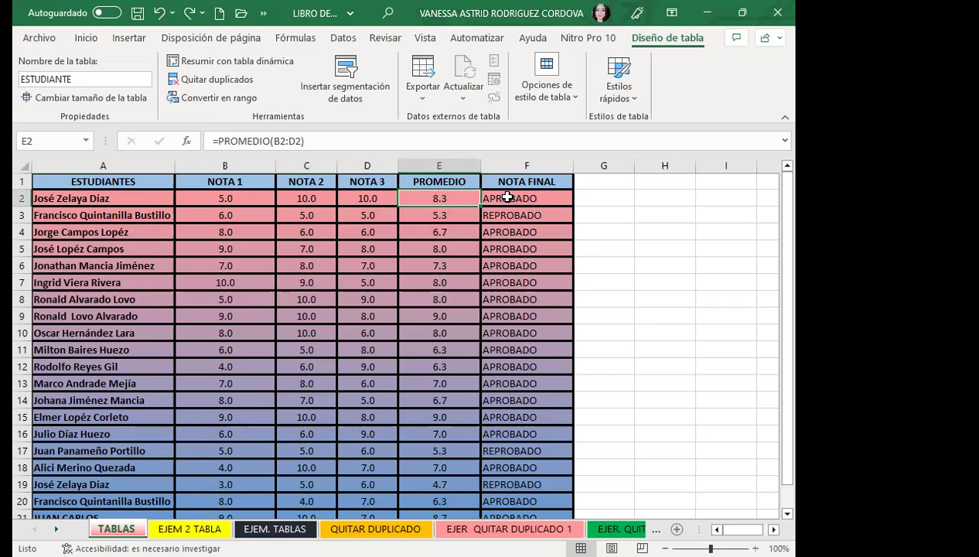
click(502, 195)
click(348, 199)
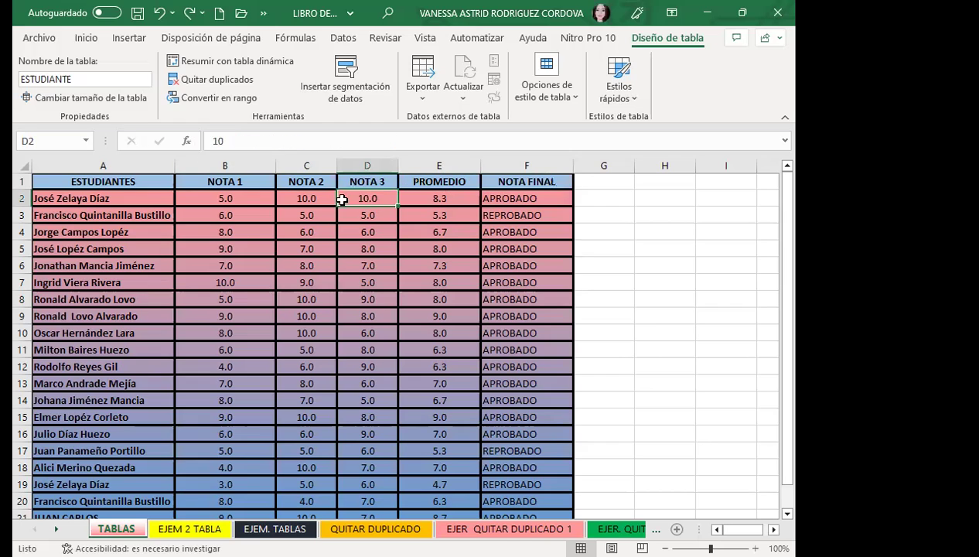
click(236, 199)
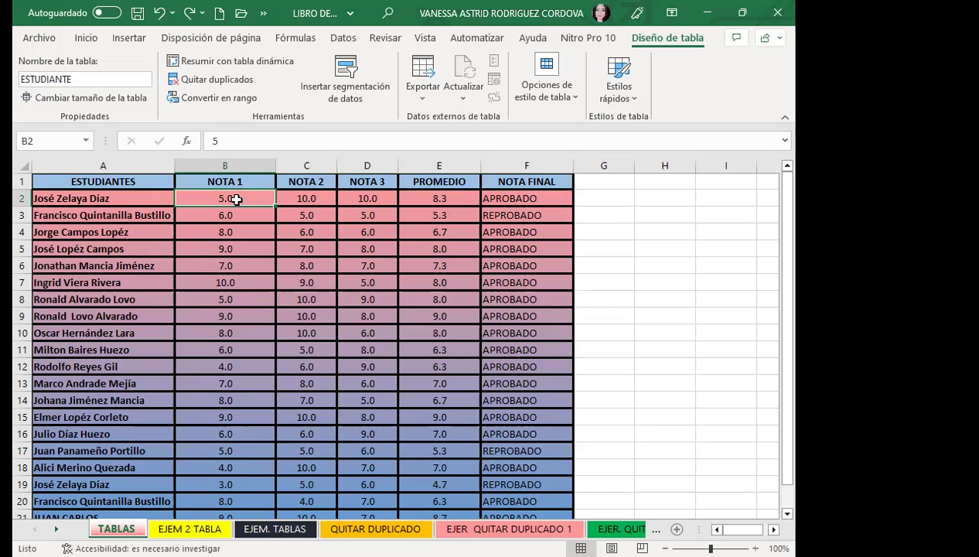
click(464, 195)
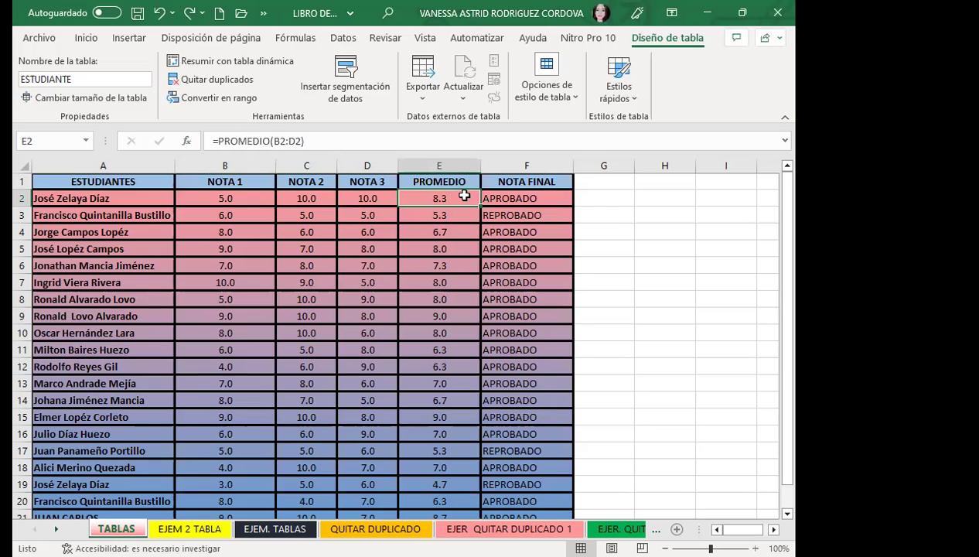
drag(330, 365, 364, 366)
scroll(294, 402, down, 3)
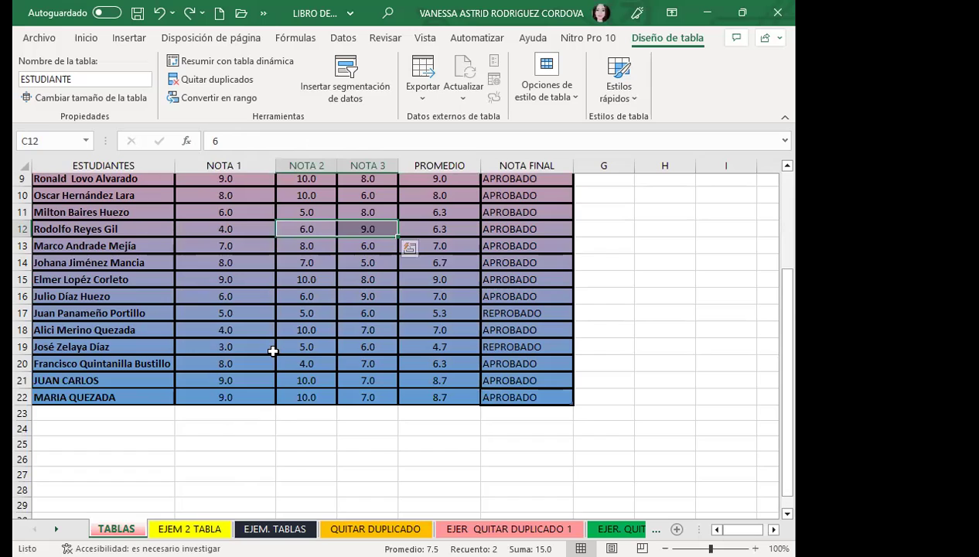
scroll(452, 180, up, 3)
click(509, 197)
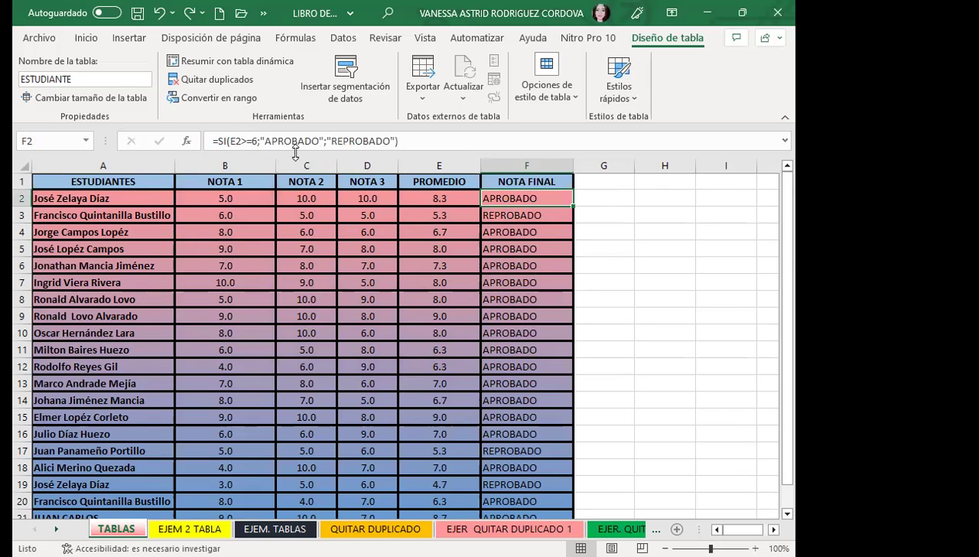
click(515, 232)
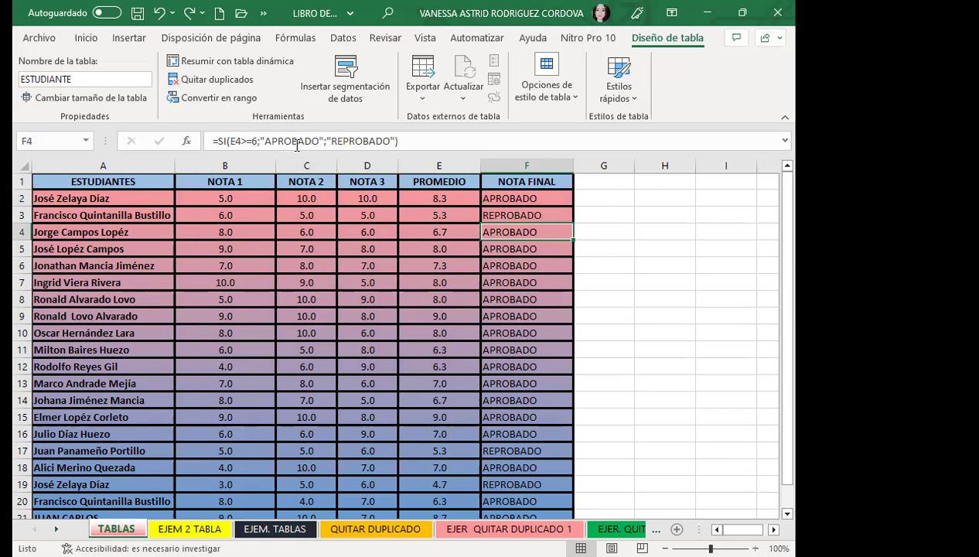
click(451, 250)
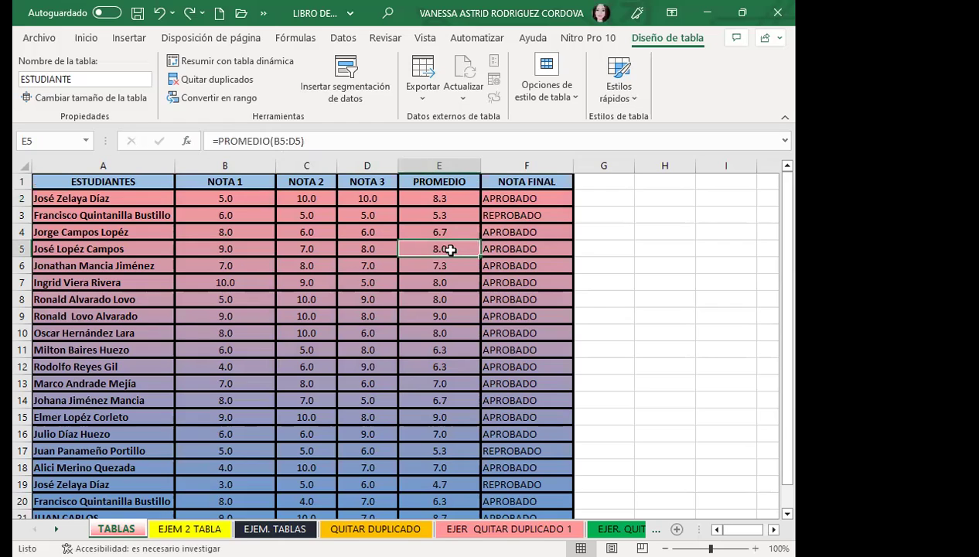
click(536, 298)
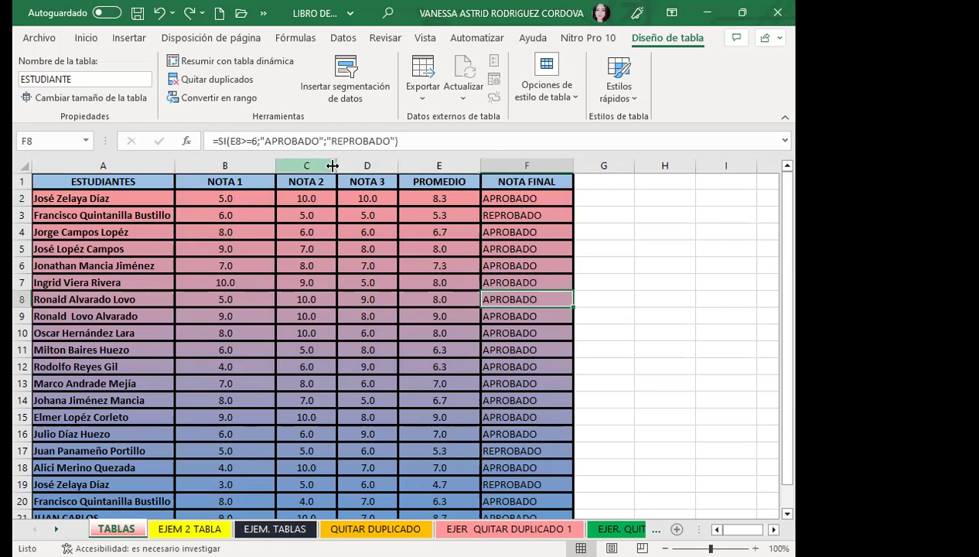
click(454, 219)
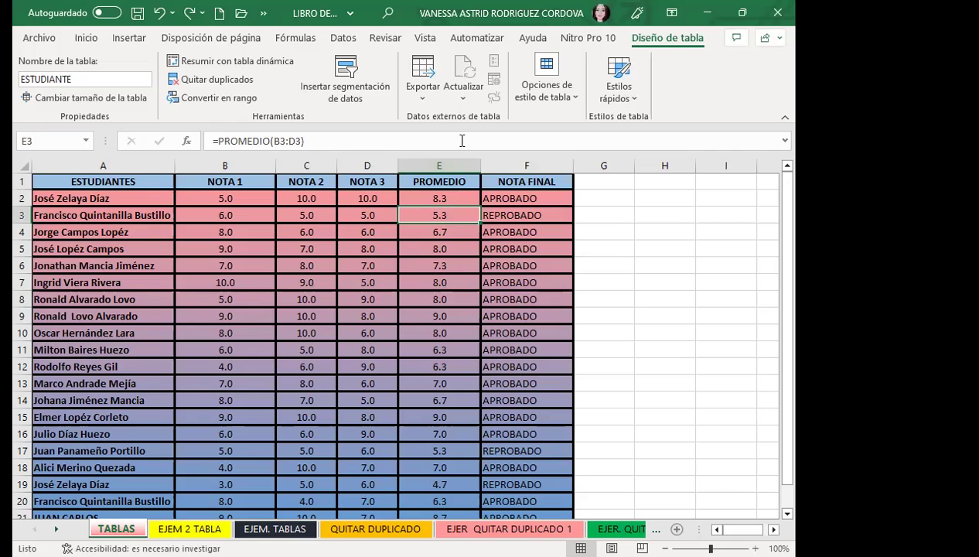
click(558, 219)
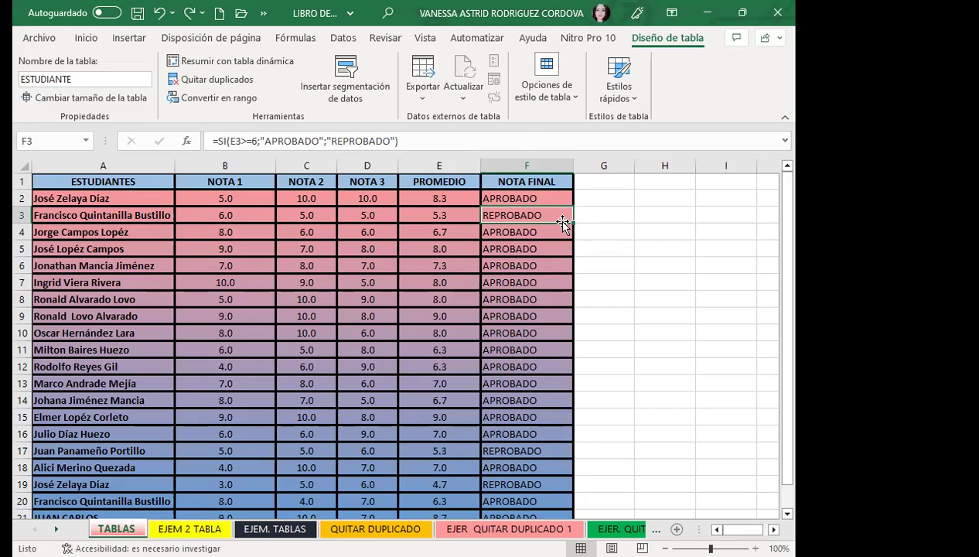
click(441, 214)
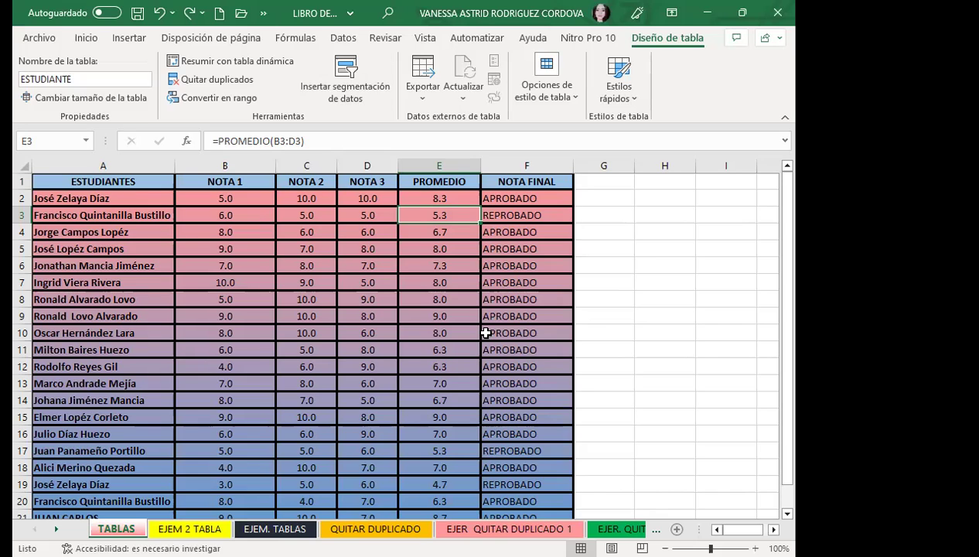
click(527, 216)
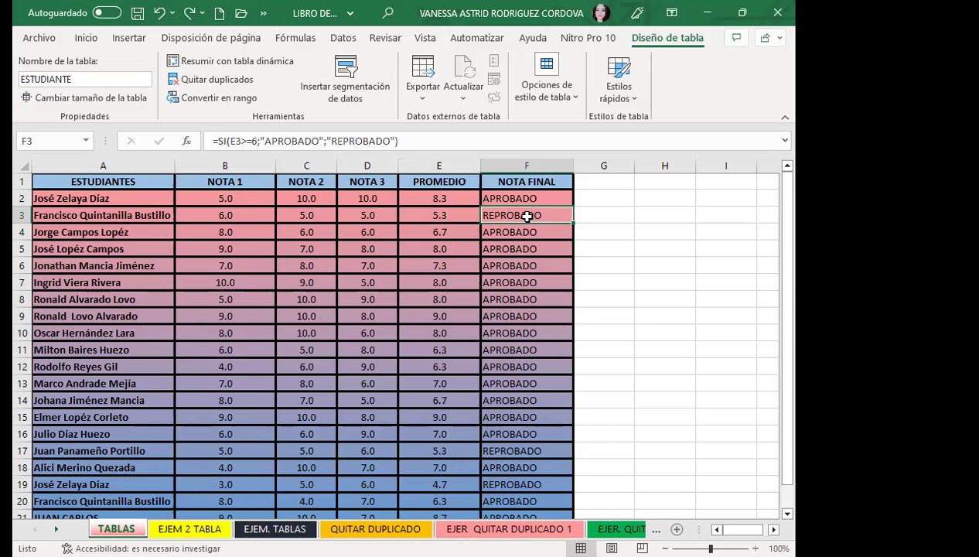
click(288, 465)
scroll(288, 460, down, 2)
scroll(140, 363, up, 2)
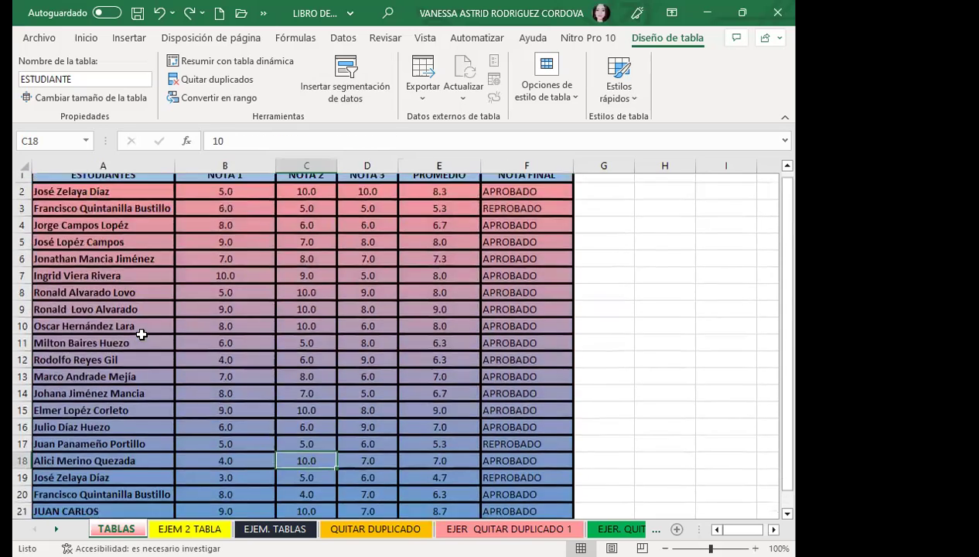
In the data form, add a new student's name with 10 in NOTA 1, NOTA 2 and NOTA 3.
click(262, 15)
click(318, 40)
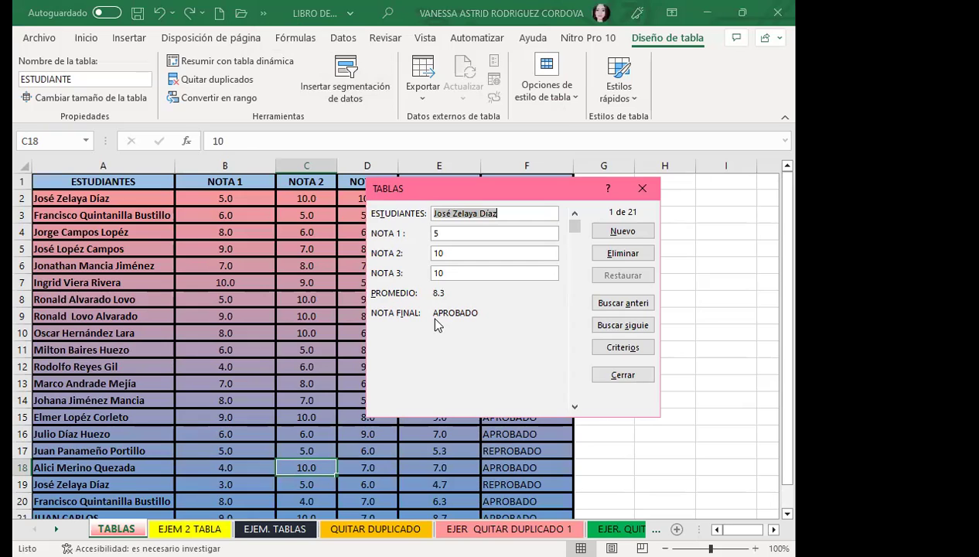
click(619, 232)
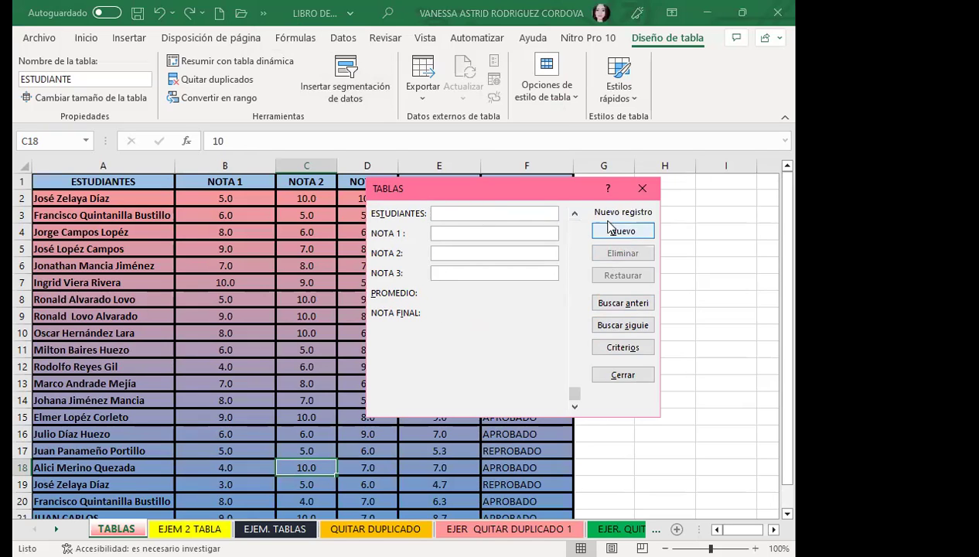
text(CARLOS MARTINEZ)
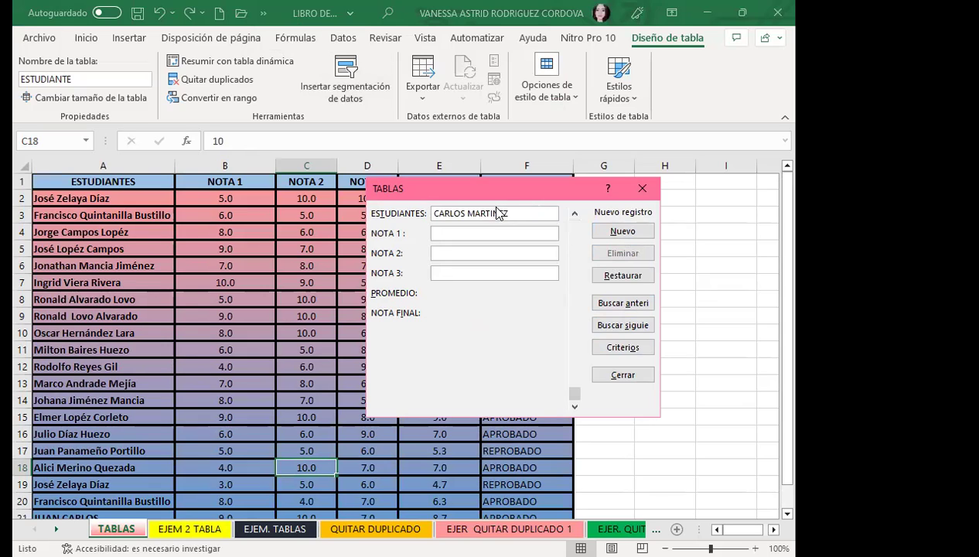
key(Tab)
text(10)
key(Tab)
text(10)
key(Tab)
text(10)
key(Return)
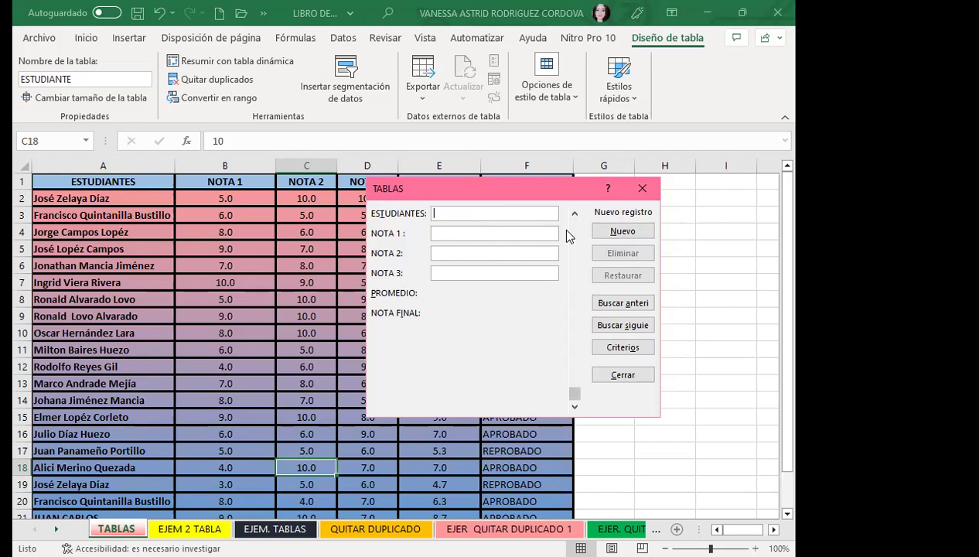
Close the data form and inspect row 23's average and final-grade formulas in E23 and F23.
click(642, 188)
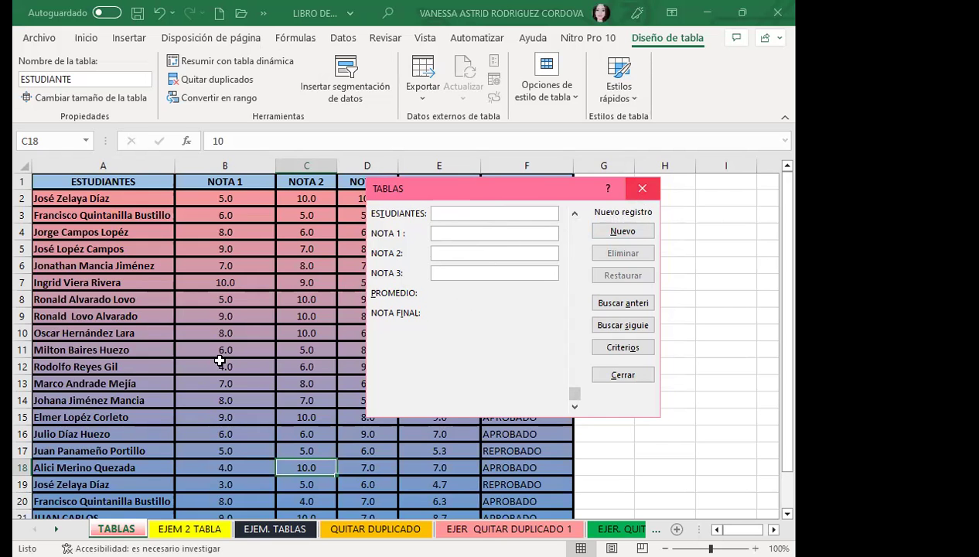
scroll(204, 362, down, 1)
scroll(204, 362, down, 3)
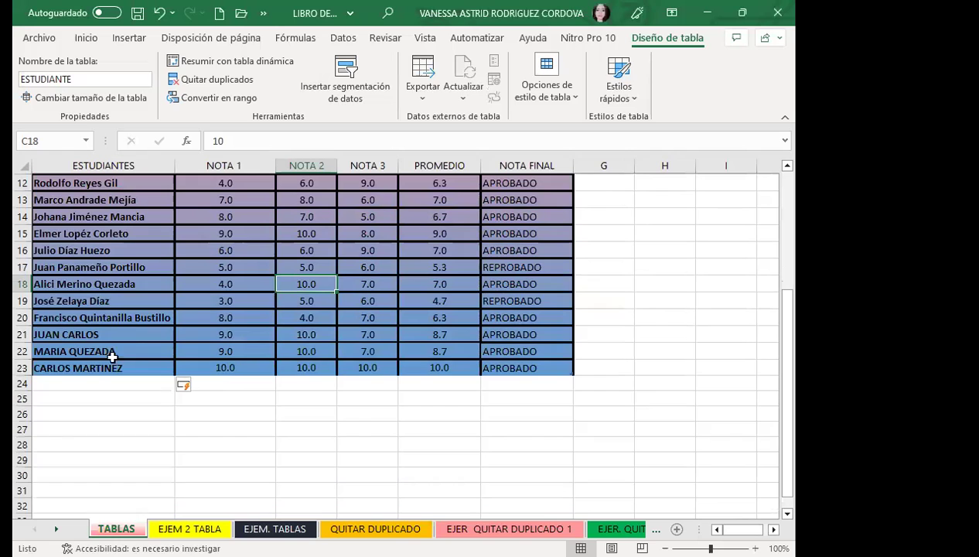
click(23, 368)
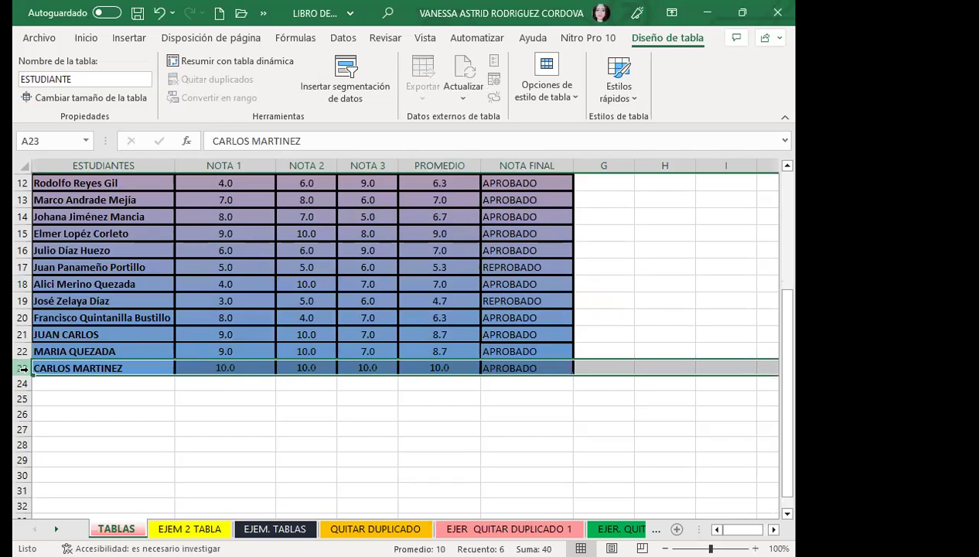
click(452, 369)
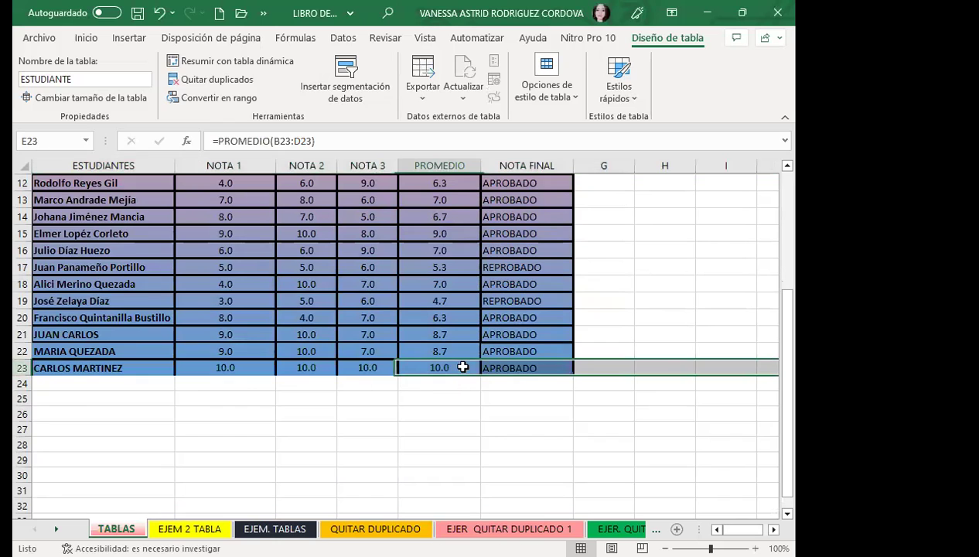
click(539, 368)
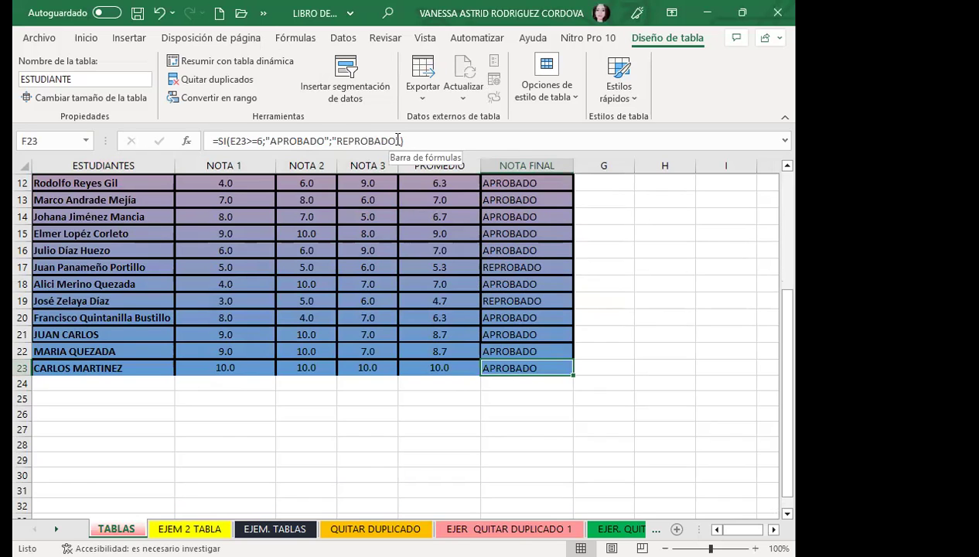
Recheck the new student in A23 and the =PROMEDIO(B23:D23) average in E23, then return to the top.
click(105, 415)
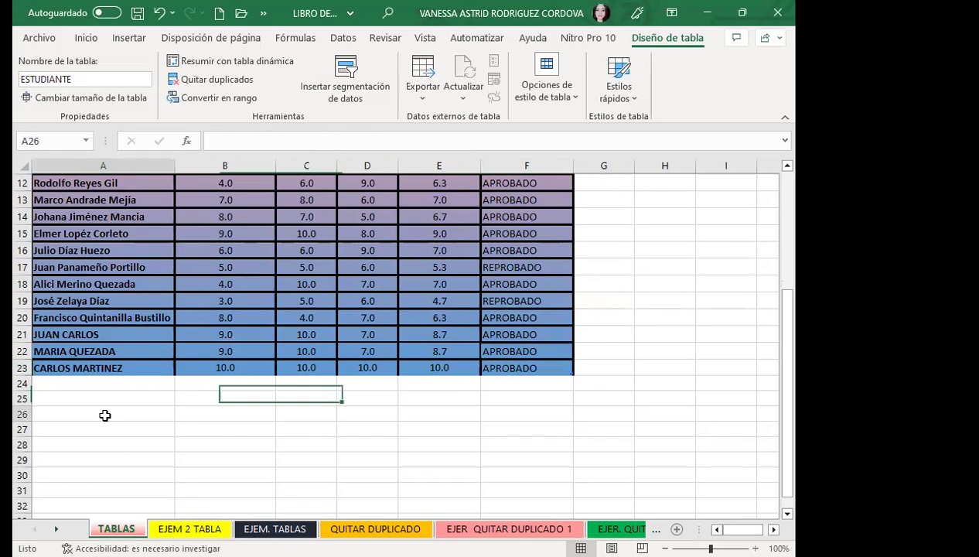
click(154, 368)
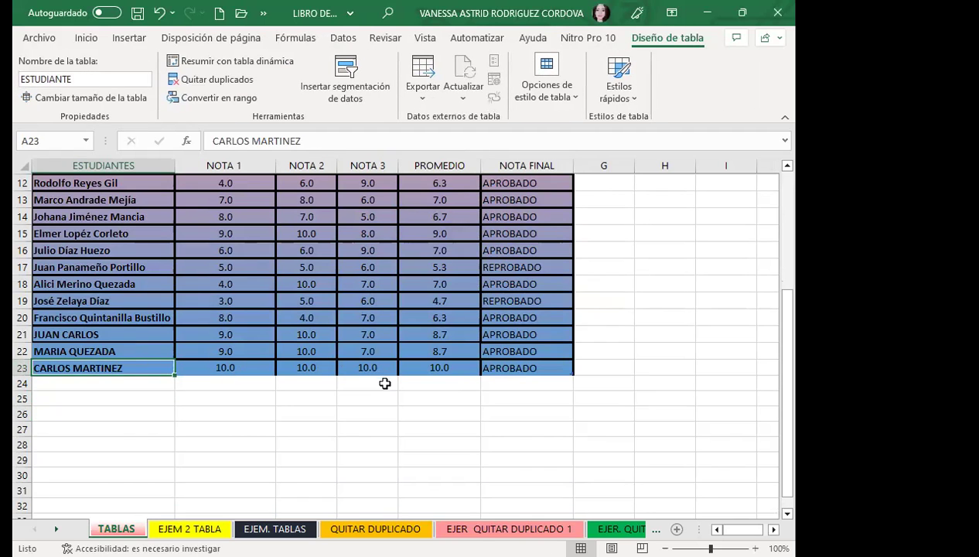
click(321, 399)
click(138, 368)
click(467, 367)
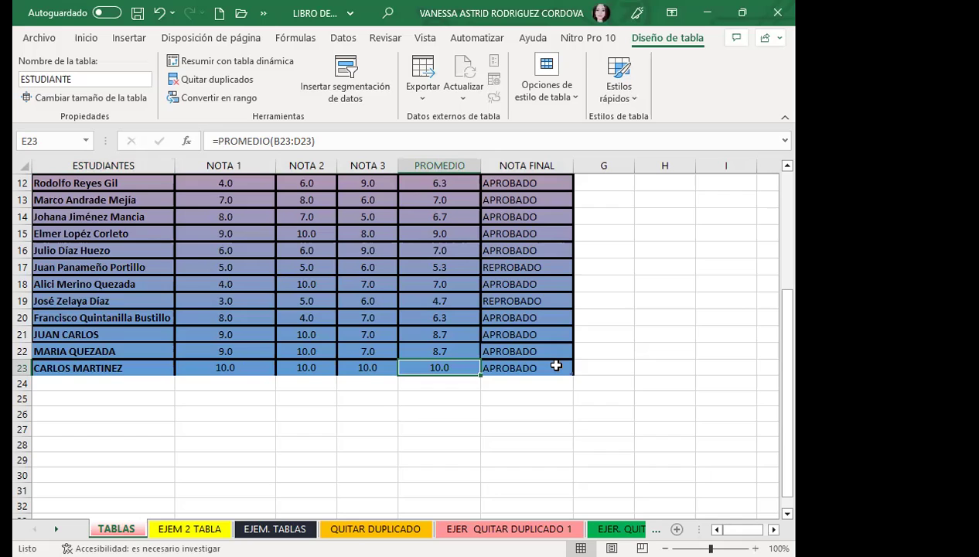
scroll(569, 383, up, 4)
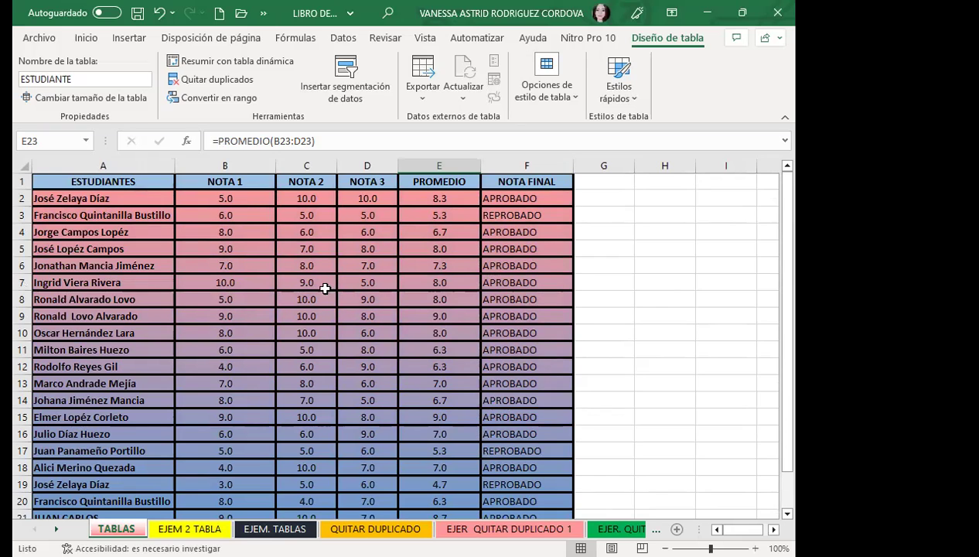
Review C7, the E5 average and F4's =SI(E4>=6;"APROBADO";"REPROBADO") formula, then reveal the quick commands.
click(323, 284)
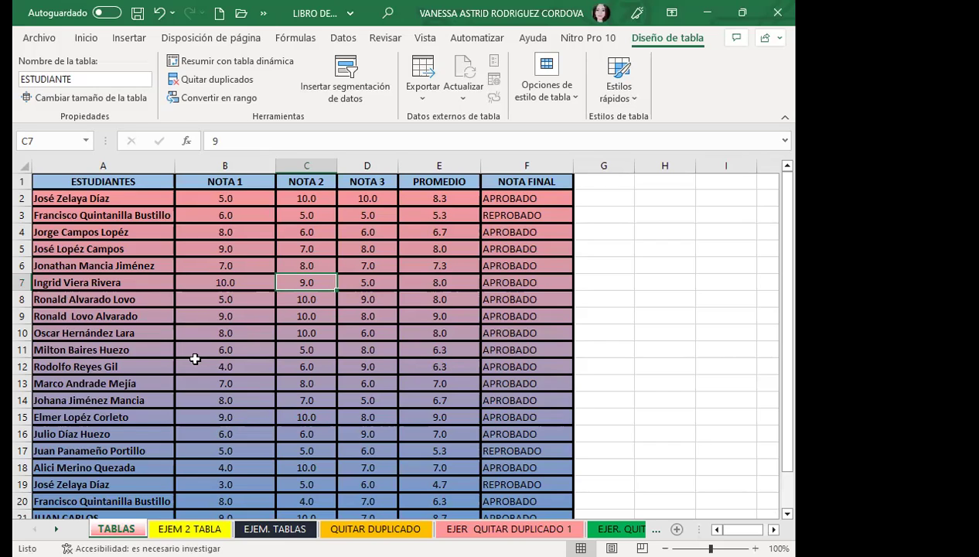
click(417, 246)
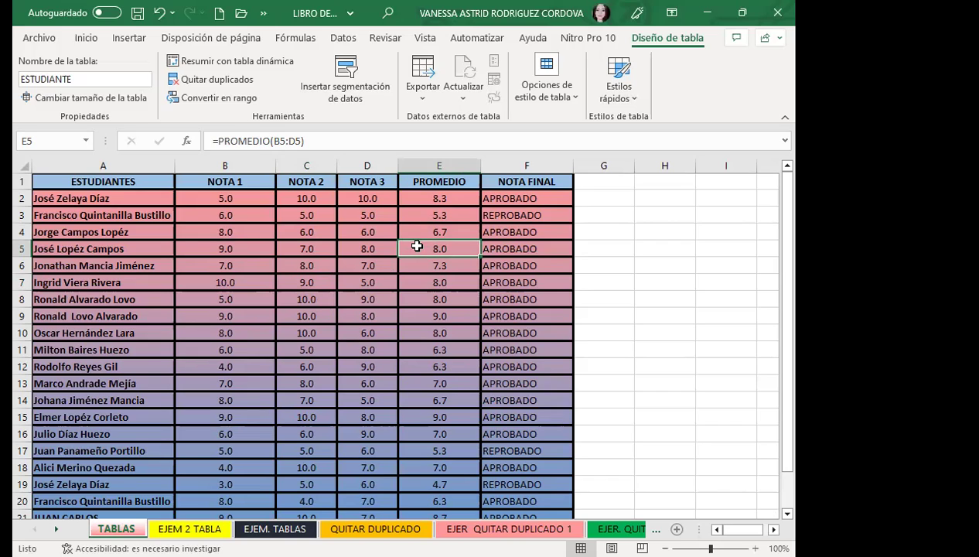
click(557, 235)
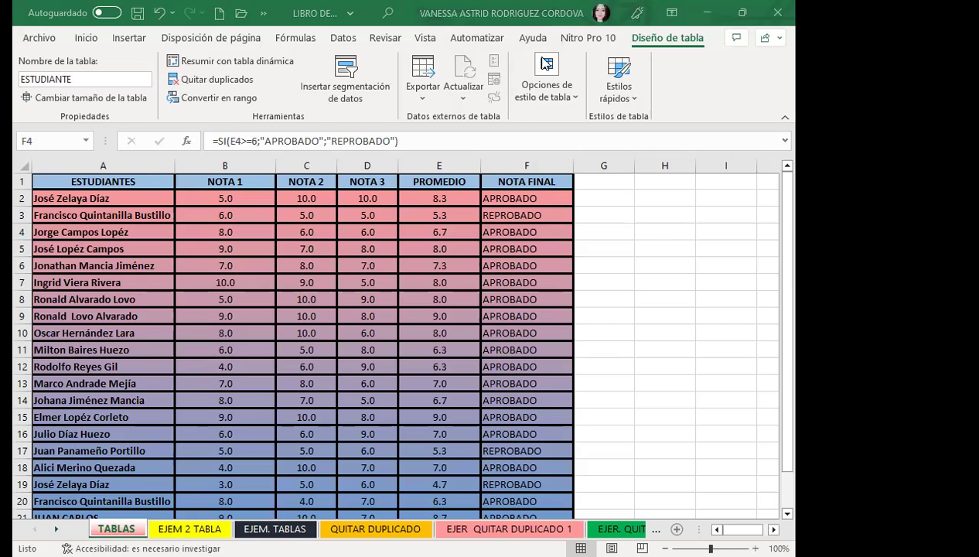
click(264, 17)
Add a new student record via the data form with the student's full name and grades 10, 10, 10.
click(313, 38)
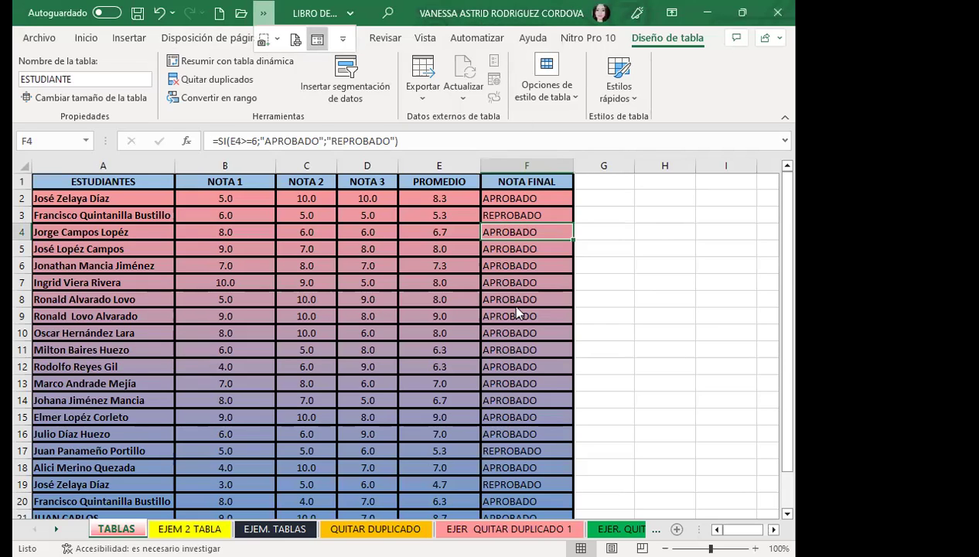
click(625, 230)
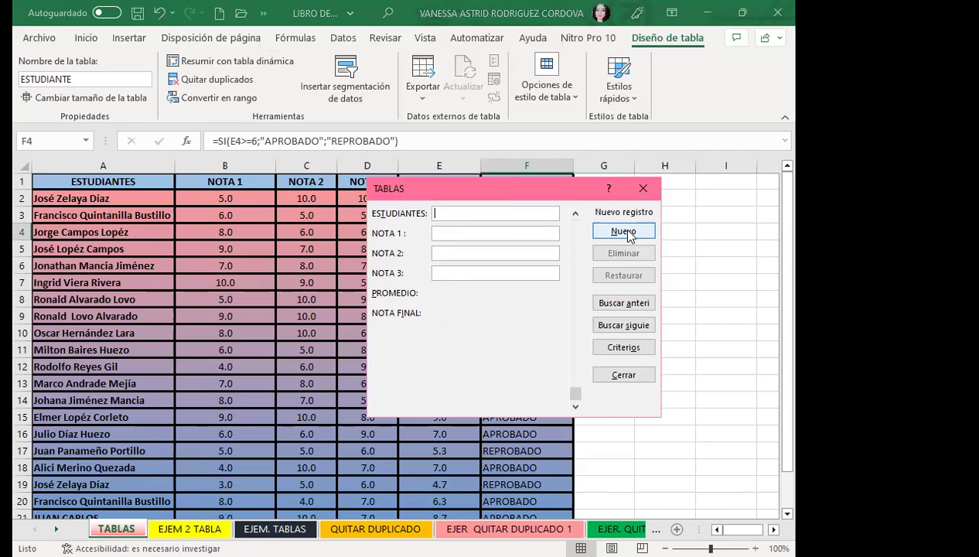
text(VANESSA RODRIGUEZ)
key(Tab)
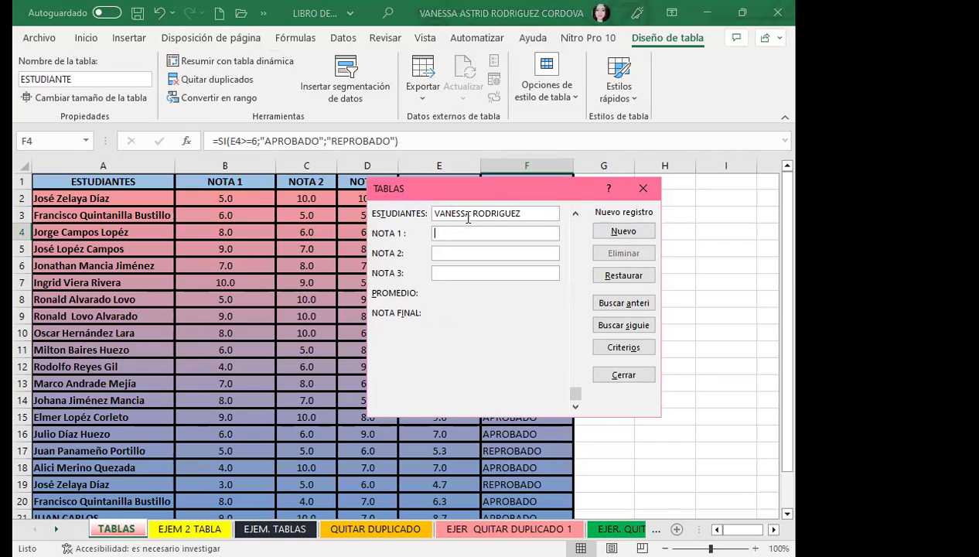
text(10)
key(Tab)
text(10)
key(Tab)
text(10)
key(Return)
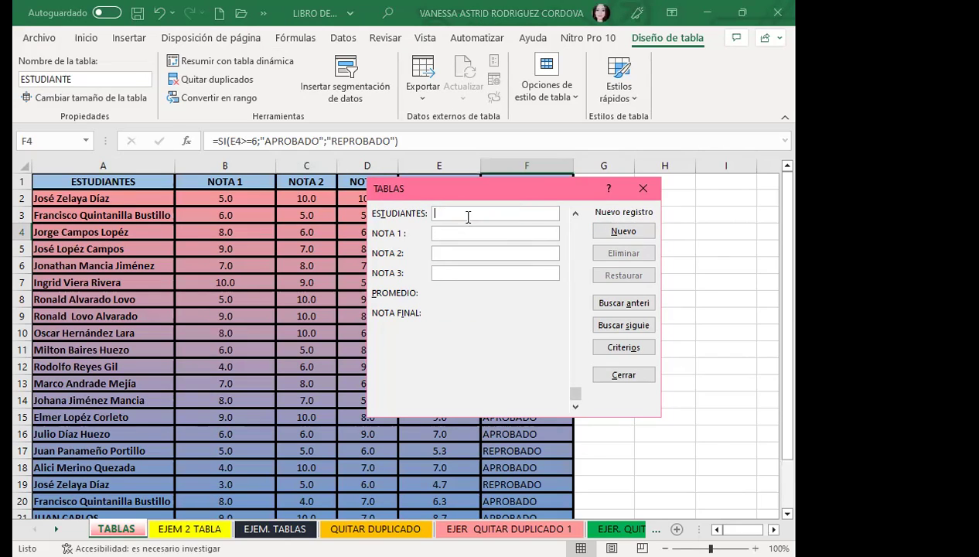
Close the form and confirm row 24 shows a 10.0 average and APROBADO.
click(642, 189)
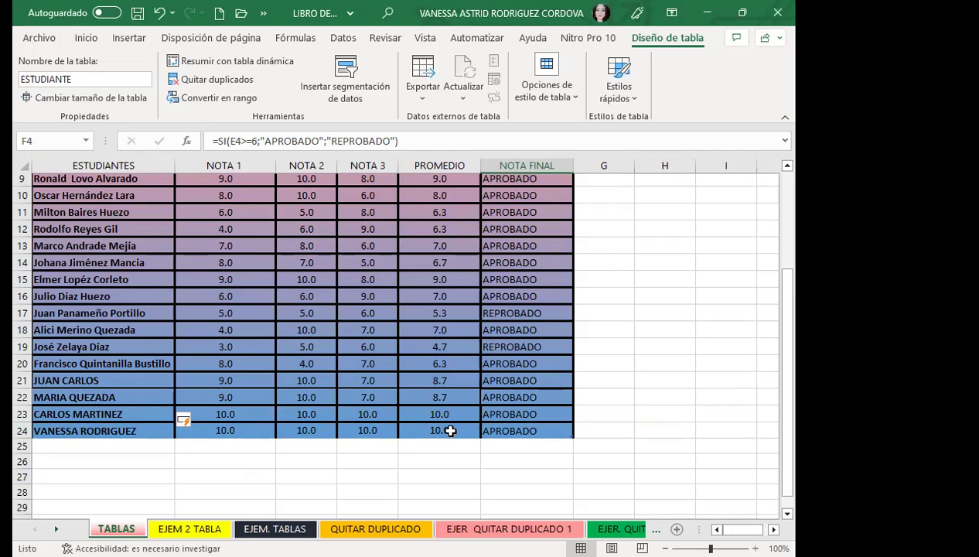
click(456, 431)
click(560, 431)
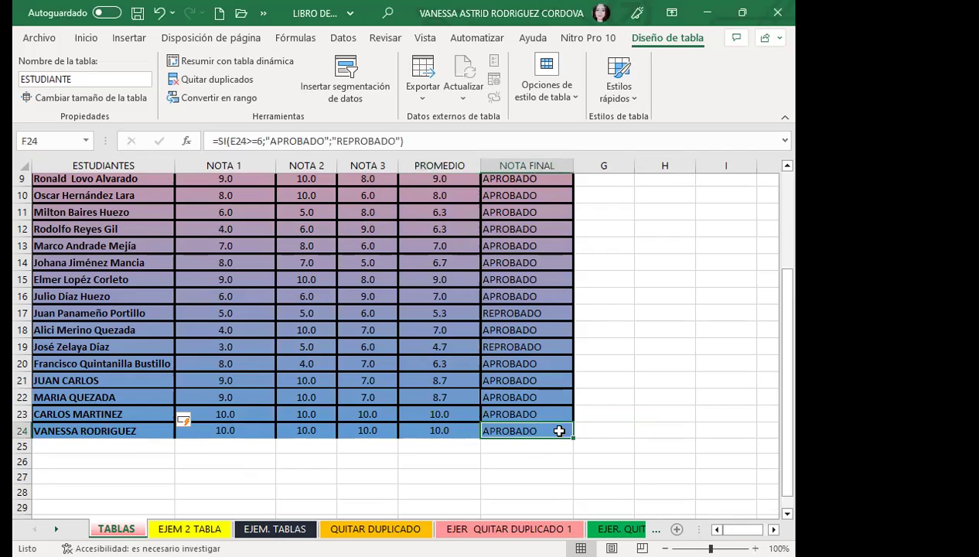
Step through the PROMEDIO formulas in column E and a NOTA FINAL formula in column F.
click(619, 375)
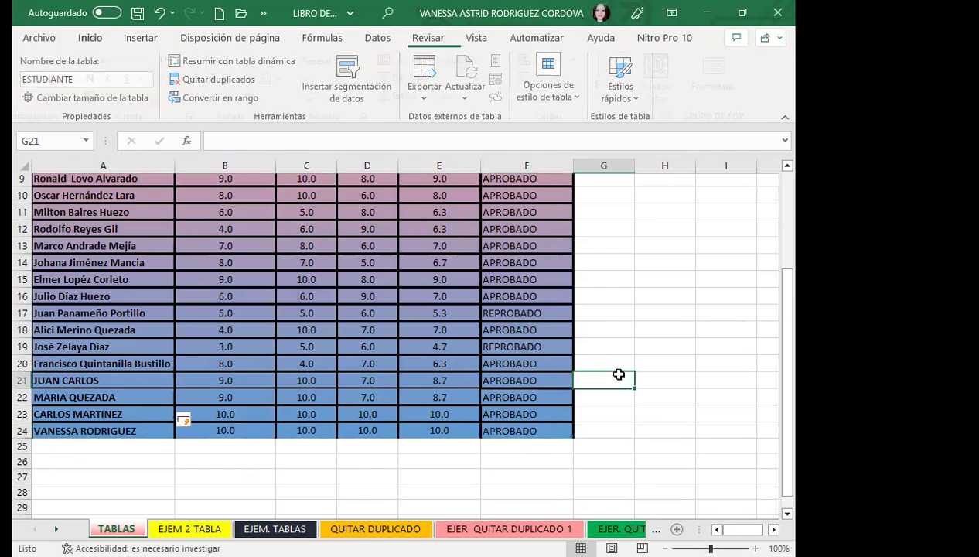
scroll(323, 365, up, 3)
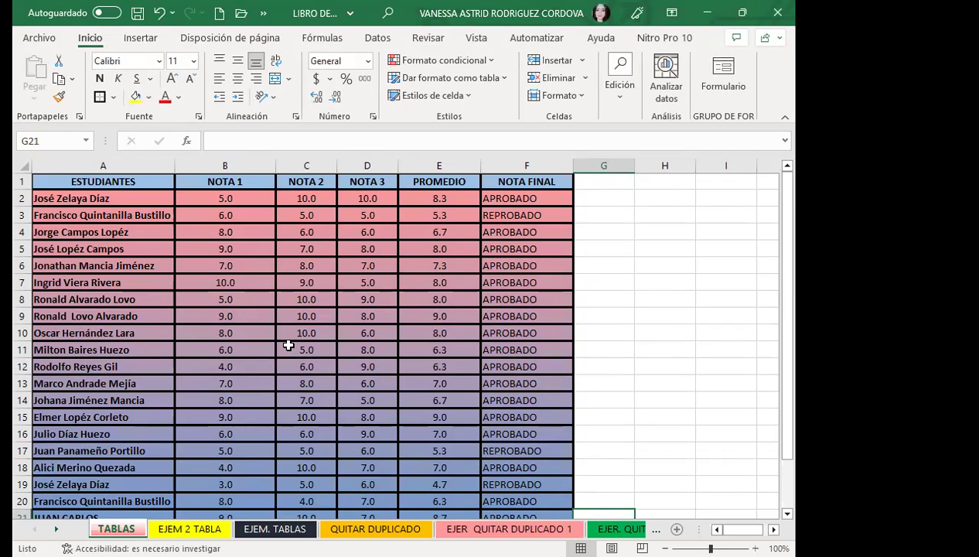
click(425, 414)
key(Down)
key(Down)
key(Down)
key(Down)
key(Down)
key(Down)
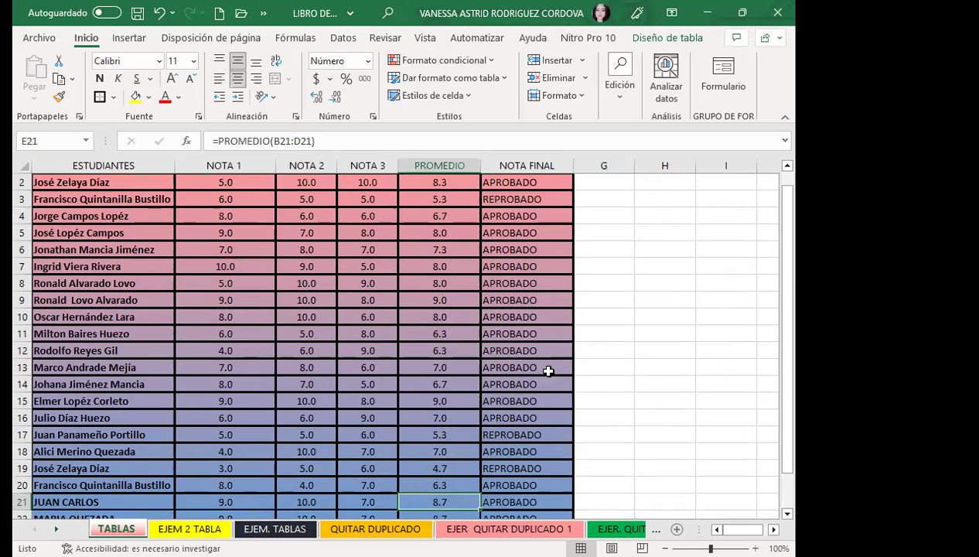
click(558, 368)
key(Down)
key(Down)
key(Down)
key(Down)
key(Down)
key(Down)
key(Down)
key(Down)
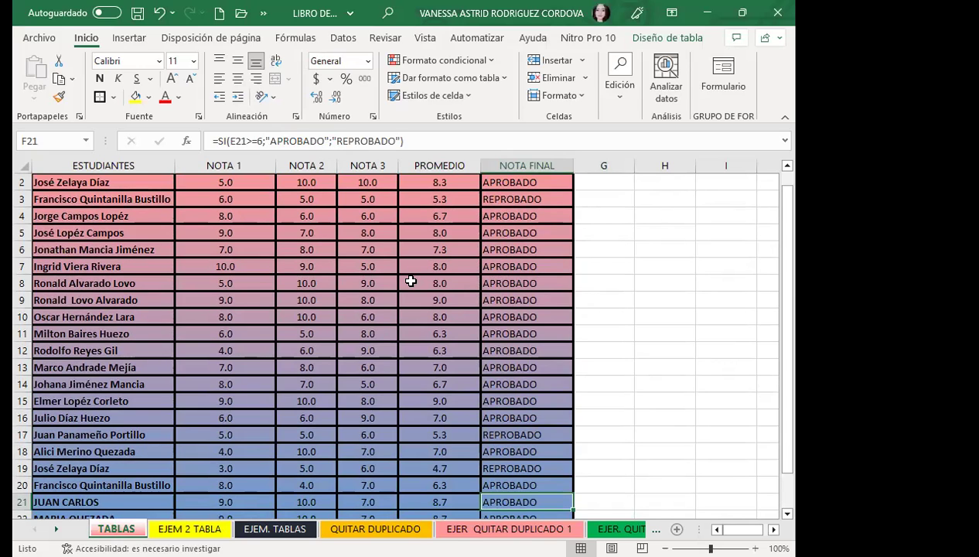
Select A17 and B10 in the table, then switch to the Diseño de tabla tools.
click(139, 435)
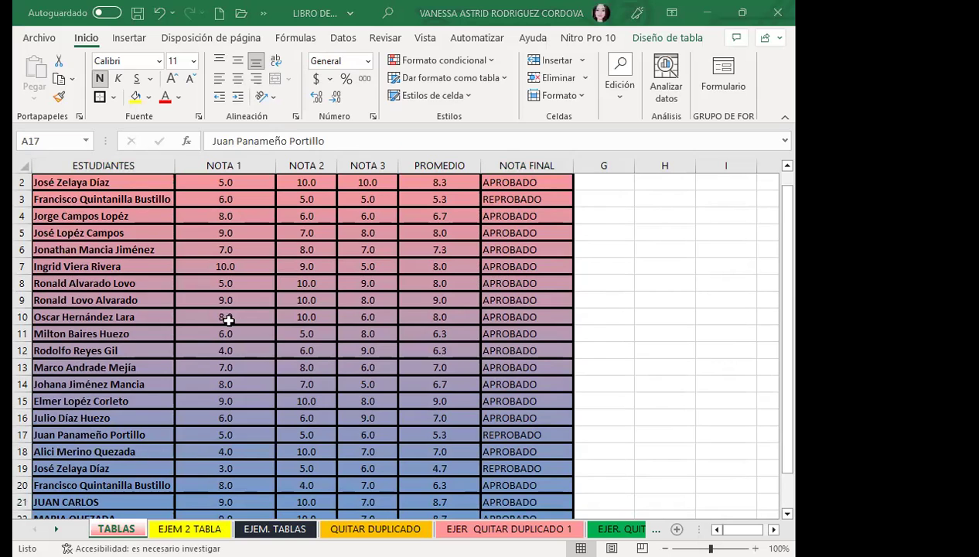
scroll(225, 319, up, 1)
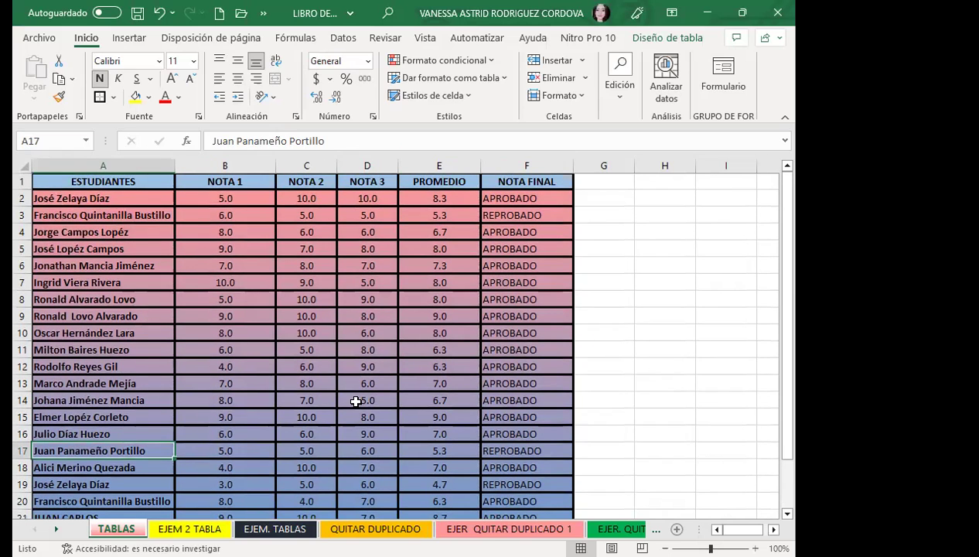
click(253, 335)
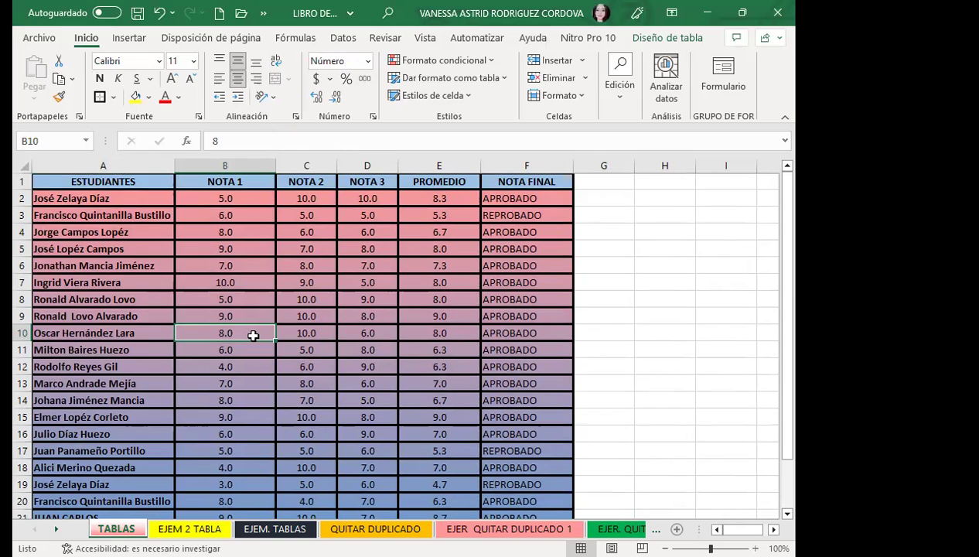
click(658, 37)
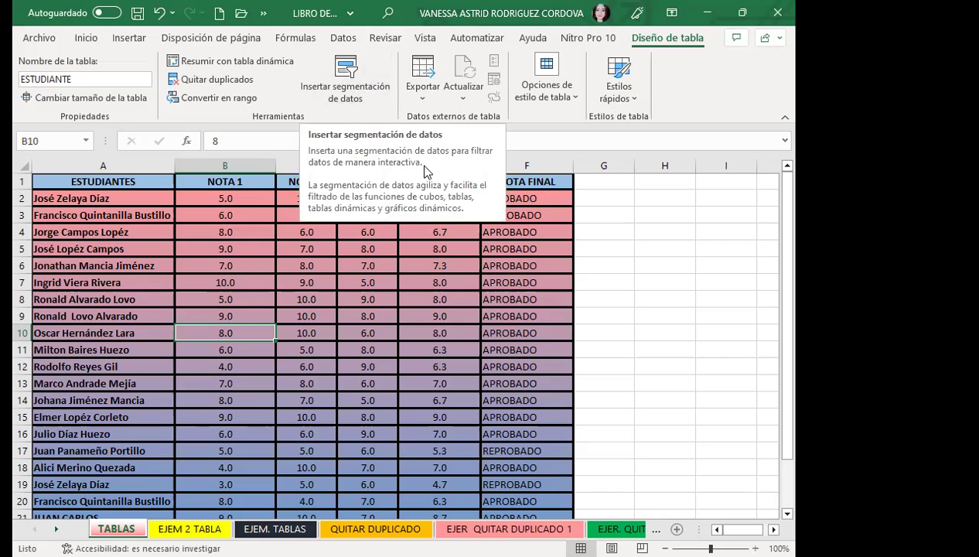
click(216, 181)
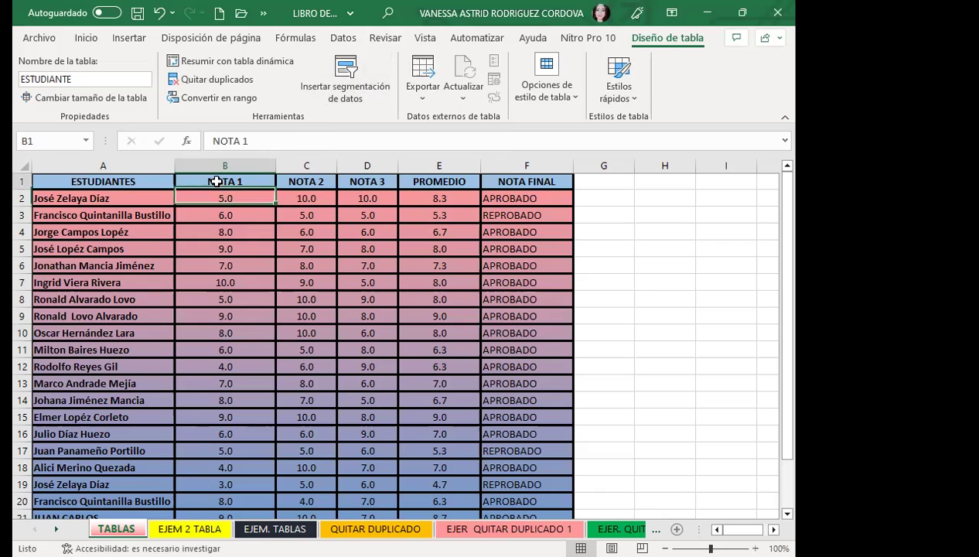
key(ctrl+shift+l)
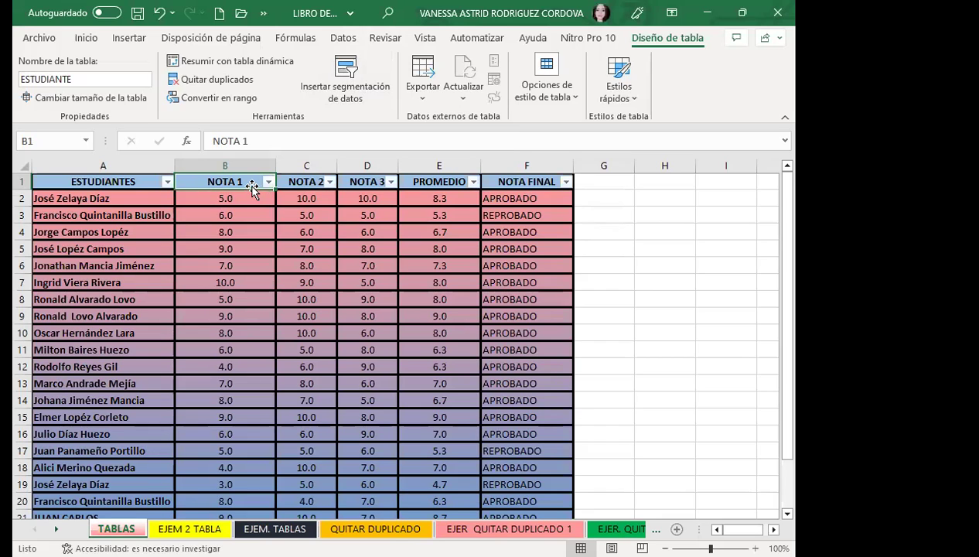
key(ctrl+shift+l)
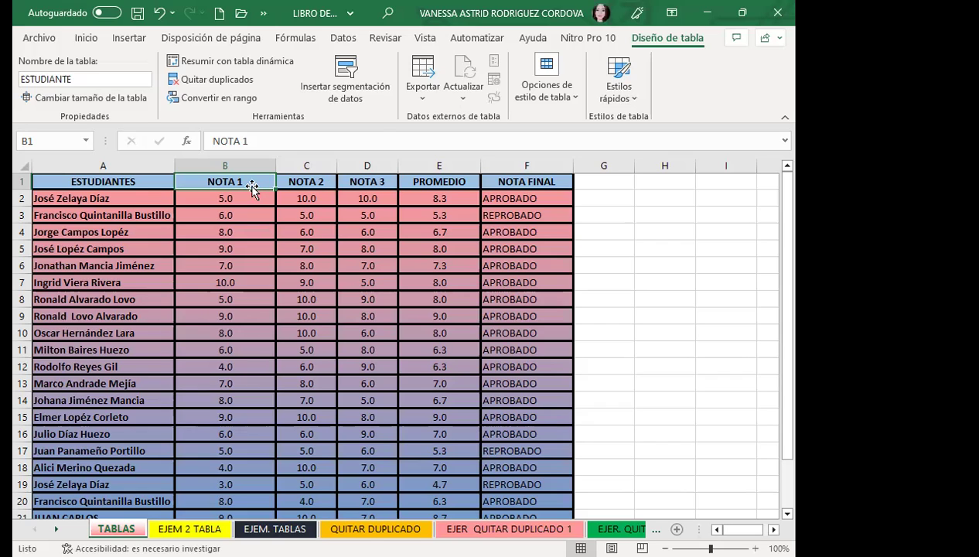
Browse the Insertar > Tablas options, then select E8 and switch to Diseño de tabla.
click(129, 38)
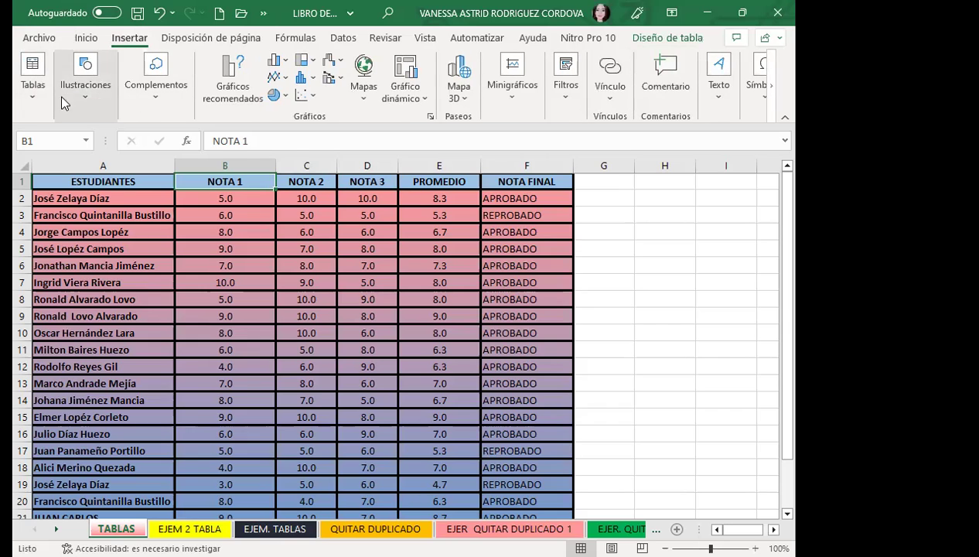
click(36, 99)
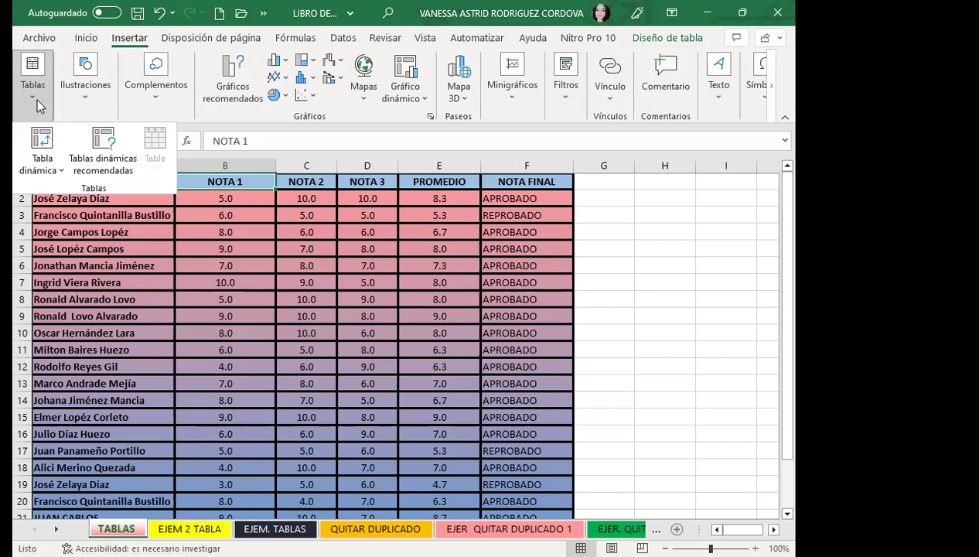
key(Escape)
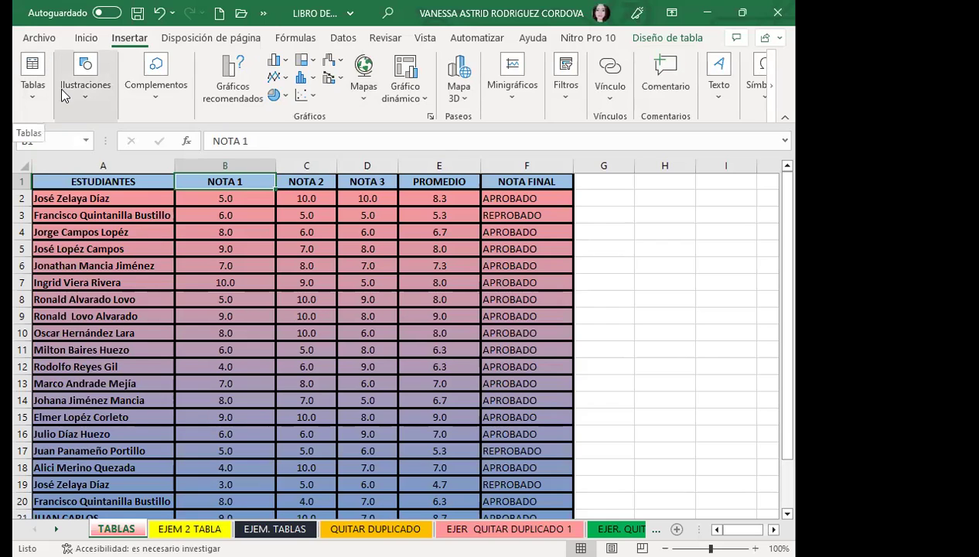
click(86, 39)
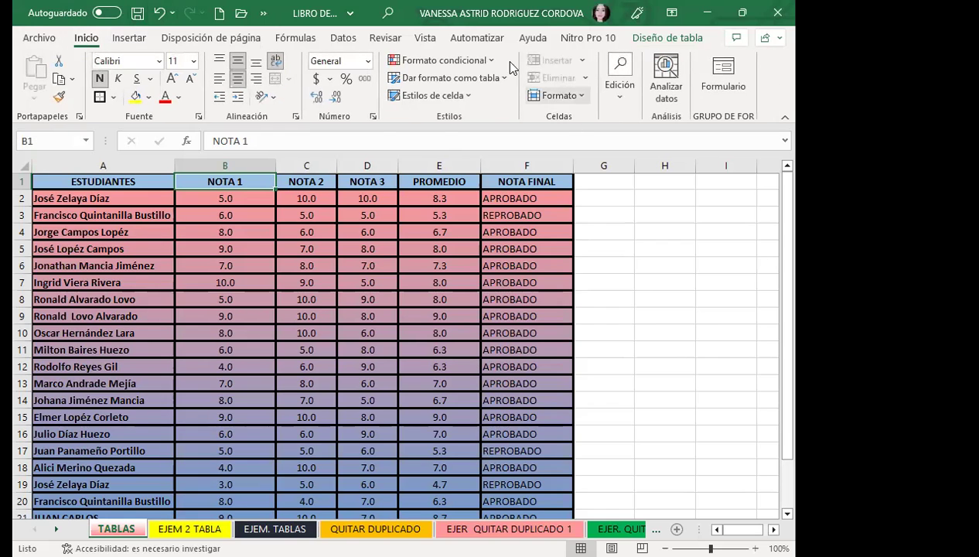
click(404, 299)
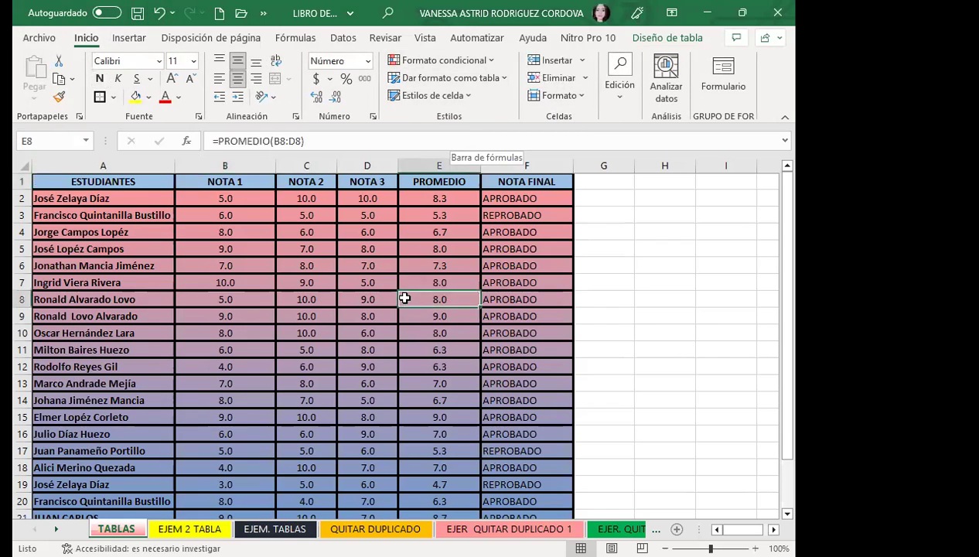
click(665, 39)
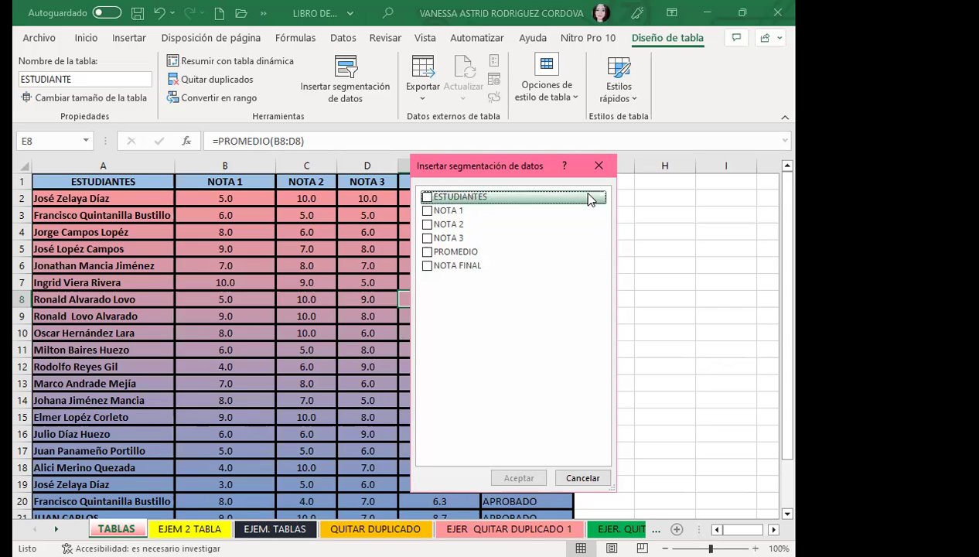
Cancel the first slicer setup and select cells E15 and D9 inside the table.
click(600, 165)
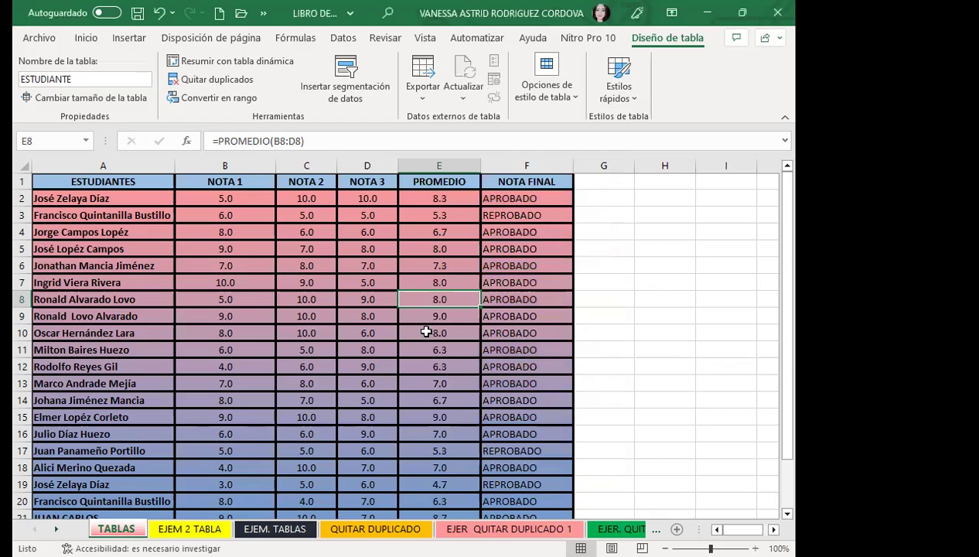
click(426, 417)
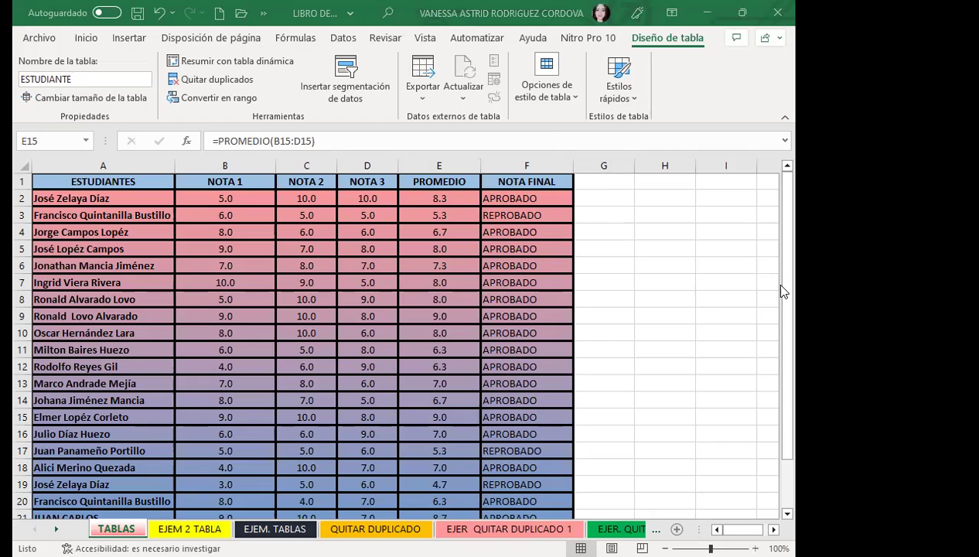
click(435, 418)
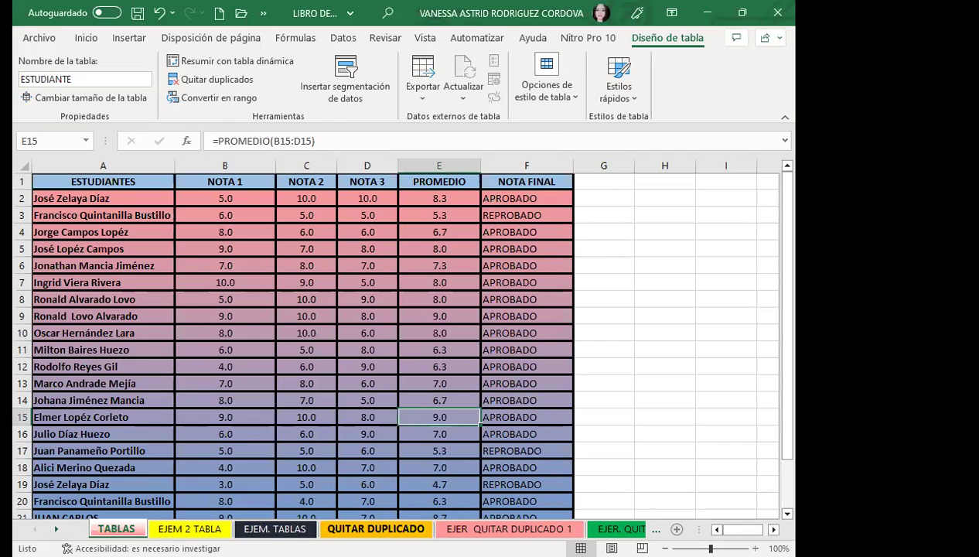
click(383, 316)
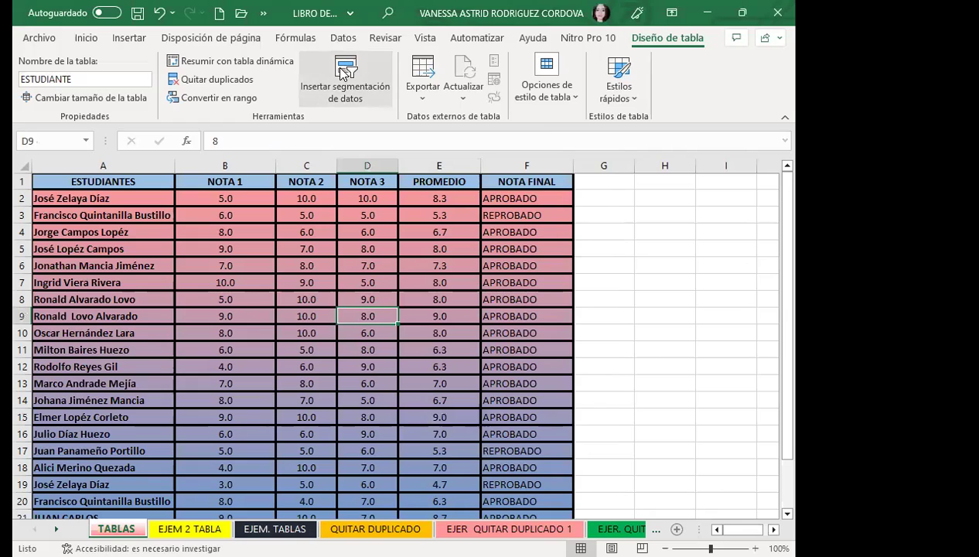
Create slicers for the ESTUDIANTES and PROMEDIO columns.
click(343, 73)
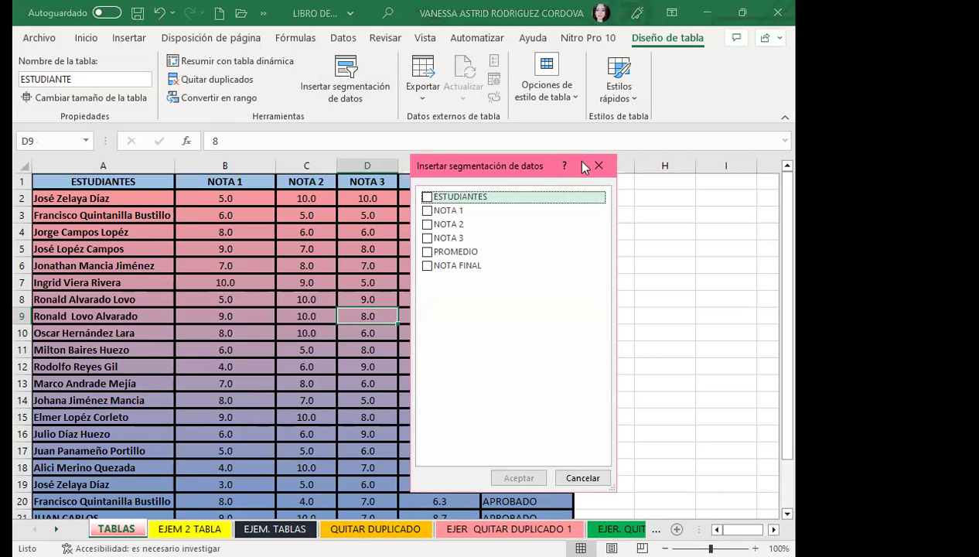
drag(585, 167, 647, 158)
click(489, 189)
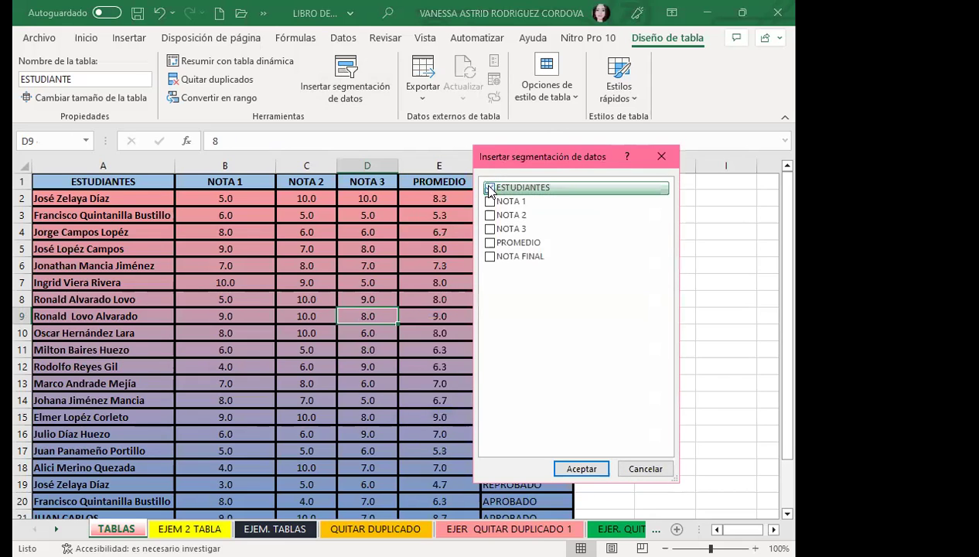
click(490, 244)
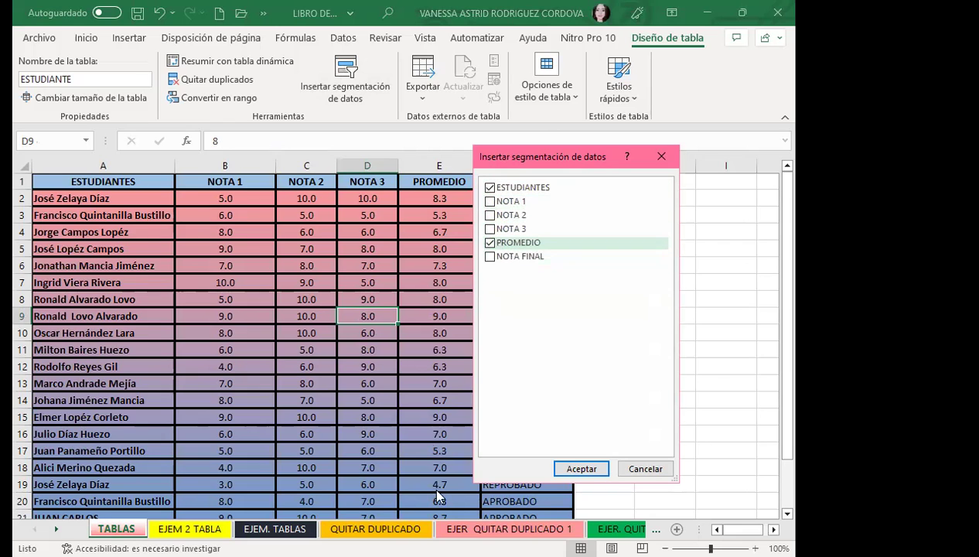
click(584, 470)
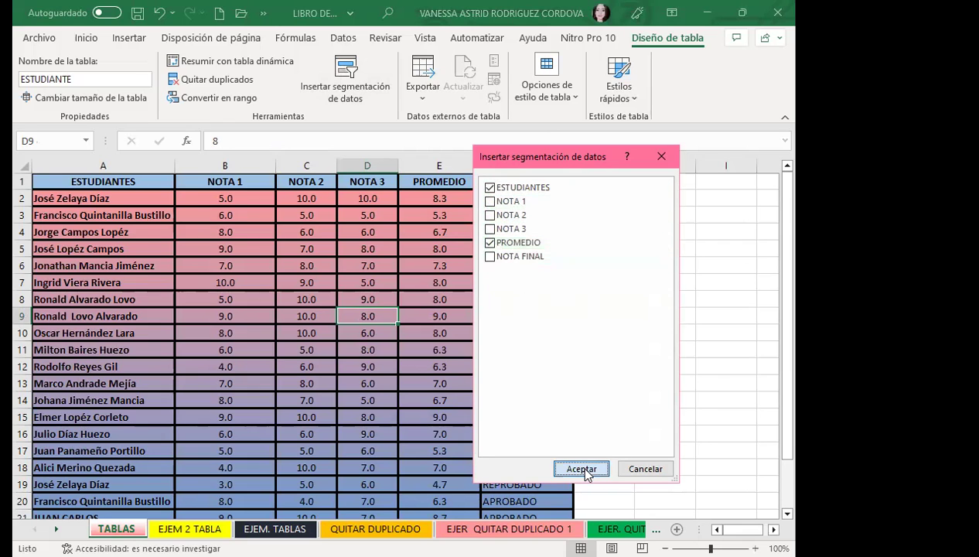
click(582, 469)
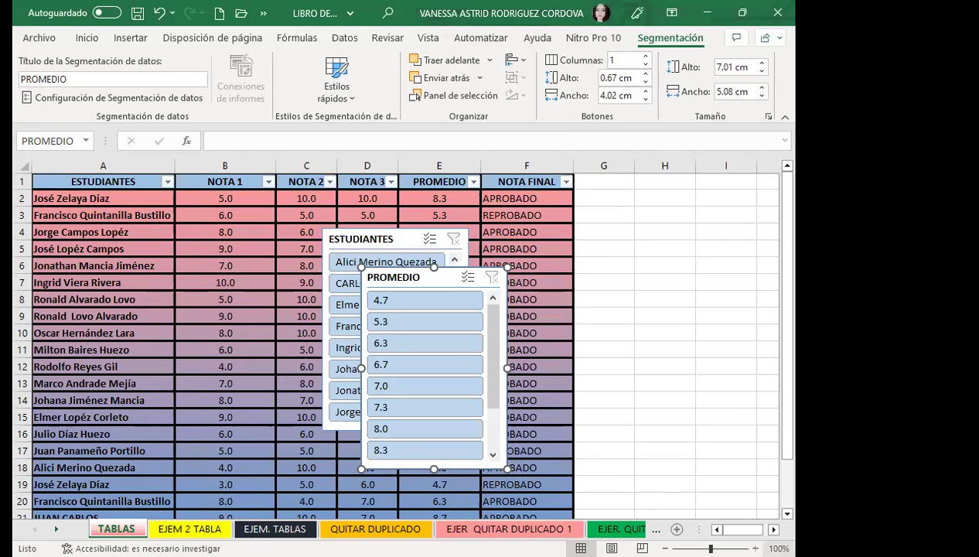
Place the PROMEDIO and ESTUDIANTES slicers side by side to the right of the table.
click(773, 529)
click(774, 529)
mouse_move(203, 272)
mouse_down()
mouse_move(591, 233)
mouse_move(646, 214)
mouse_up()
mouse_move(182, 238)
mouse_down()
mouse_move(393, 241)
mouse_move(452, 229)
mouse_up()
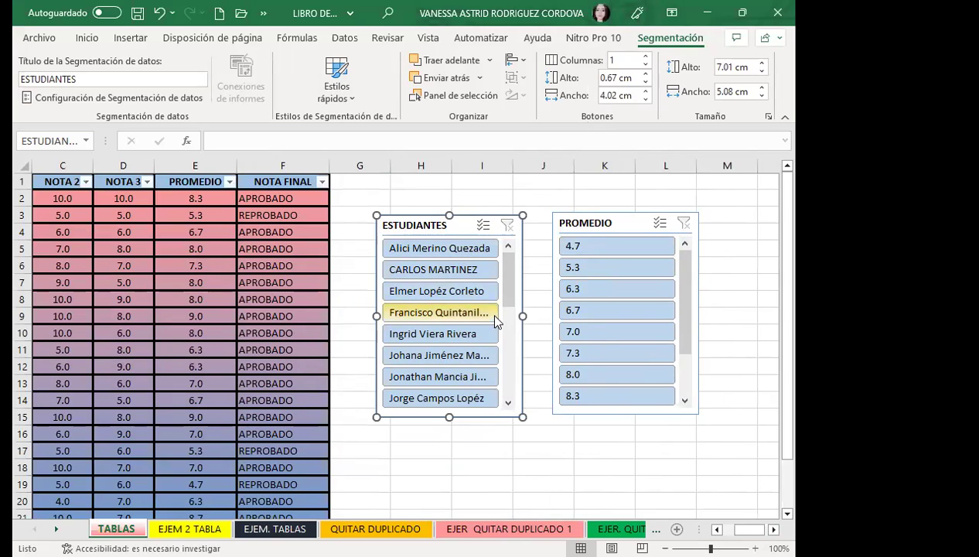
click(97, 78)
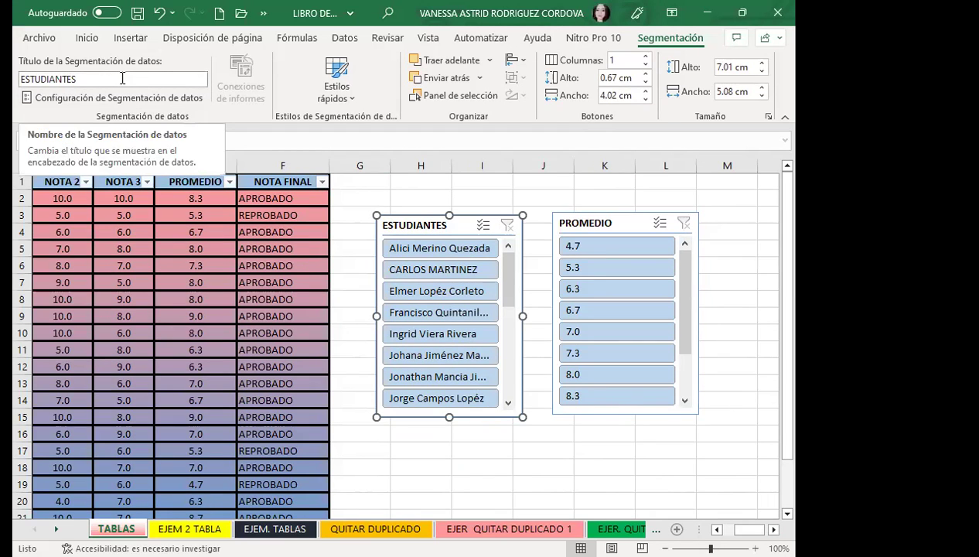
click(347, 106)
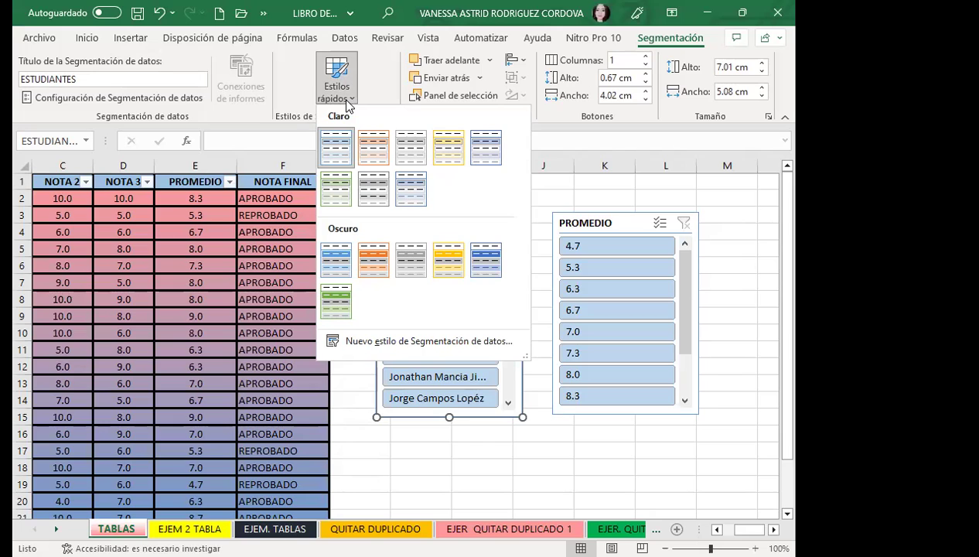
Apply the orange Oscuro style to ESTUDIANTES and the dark blue Oscuro style to PROMEDIO.
click(379, 264)
click(640, 223)
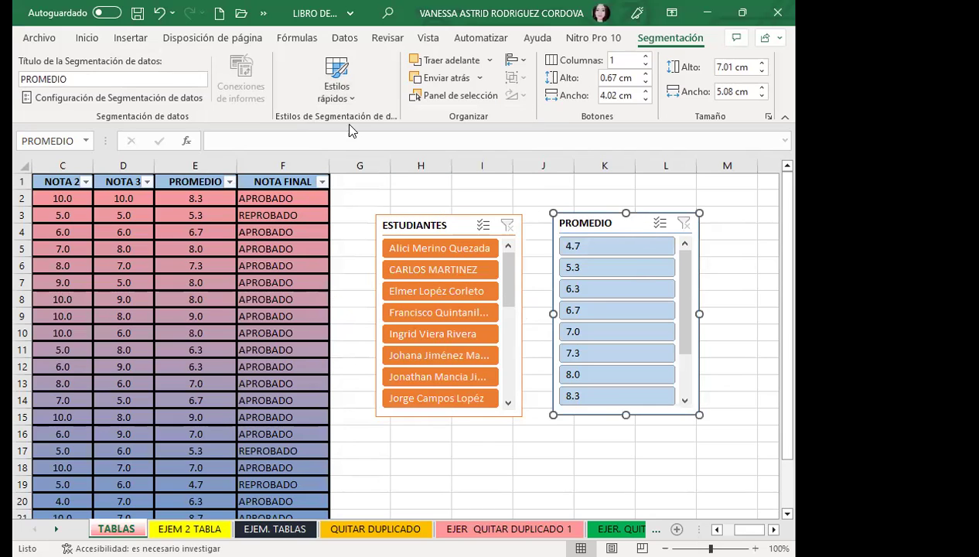
click(339, 91)
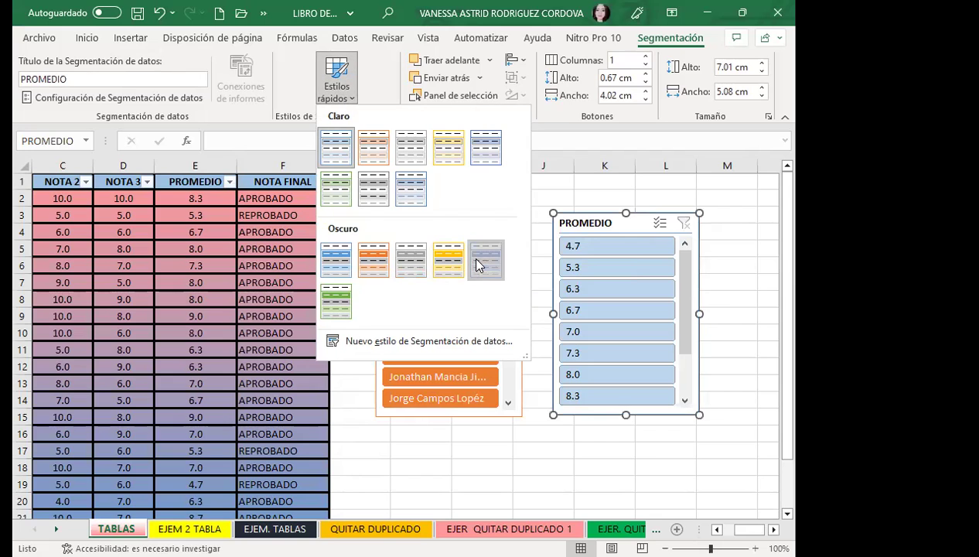
click(478, 264)
click(524, 187)
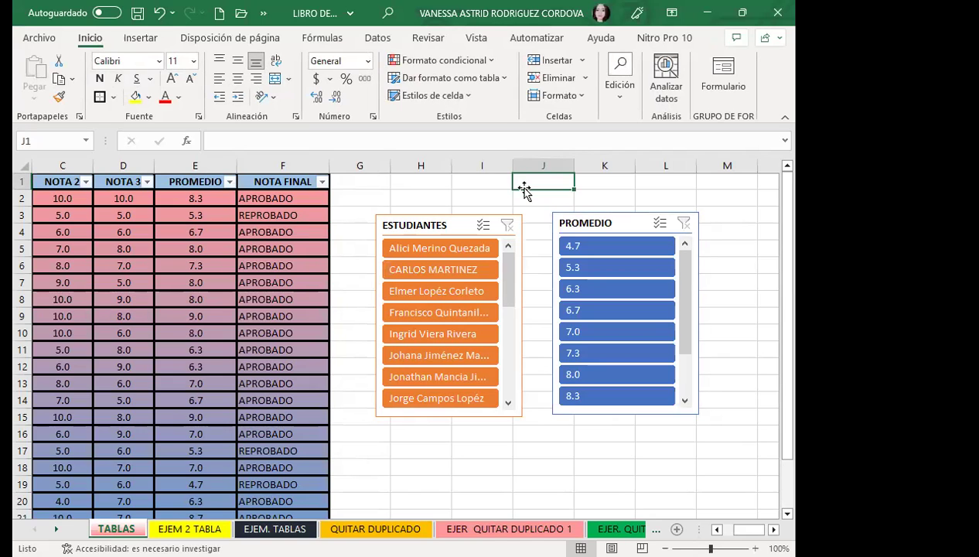
Multi-select the first four names in the ESTUDIANTES slicer, showing 5 of 23 records.
click(430, 253)
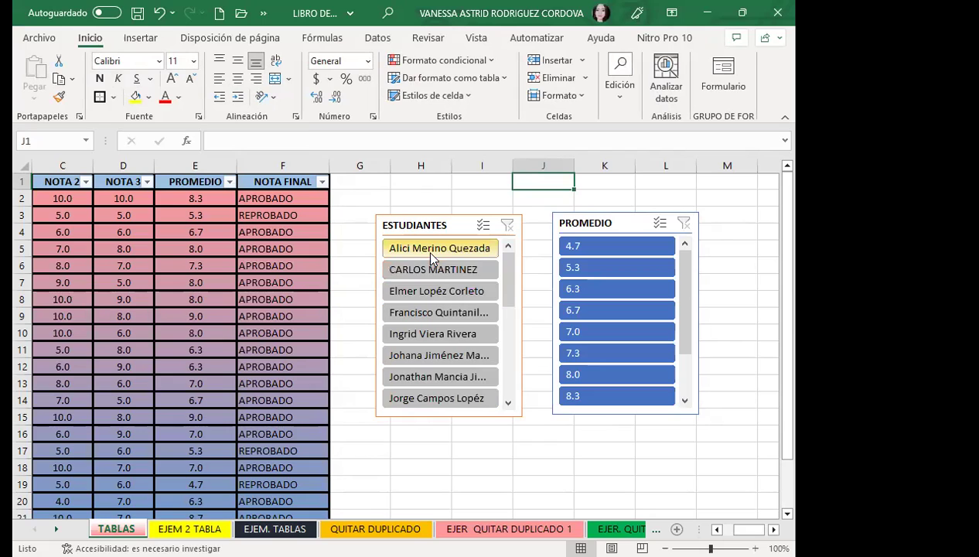
click(431, 253)
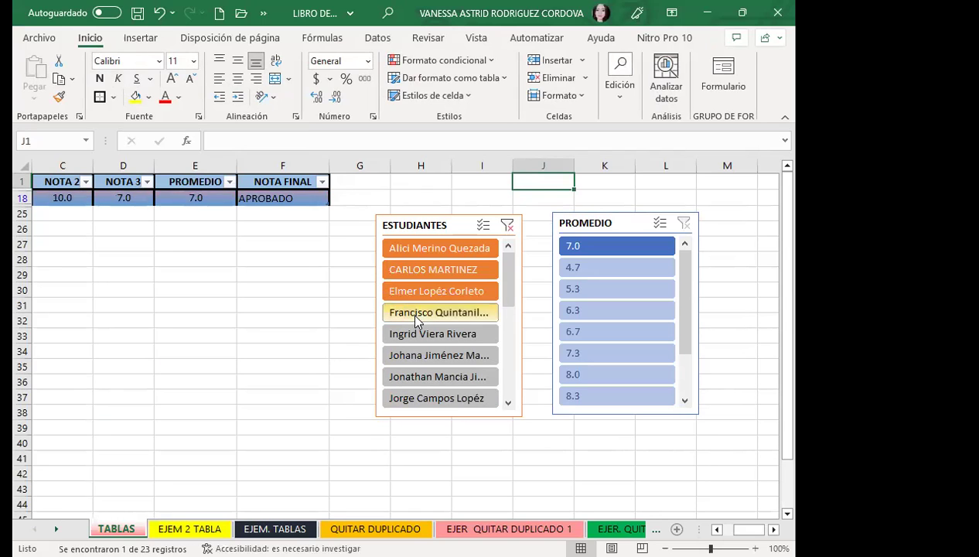
drag(421, 284, 392, 330)
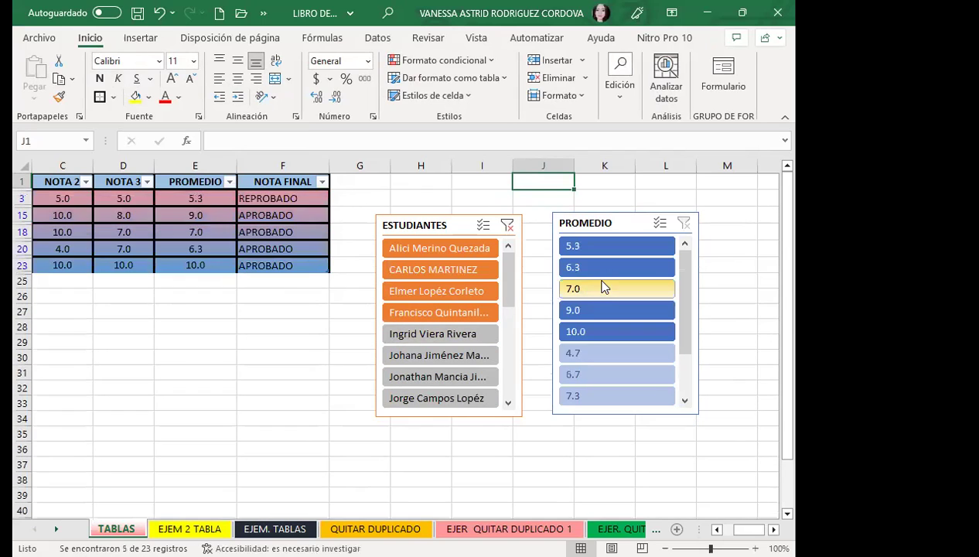
drag(741, 529, 657, 530)
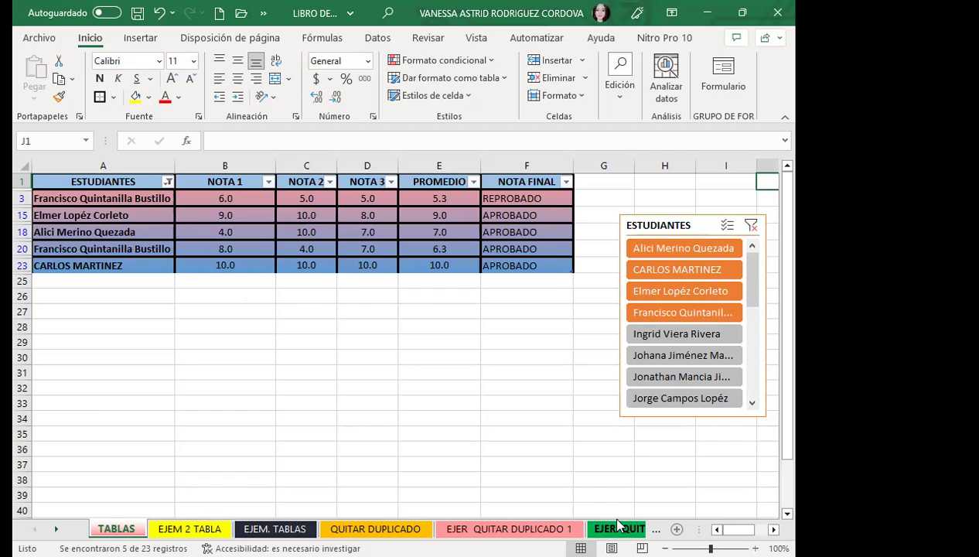
scroll(766, 526, right, 3)
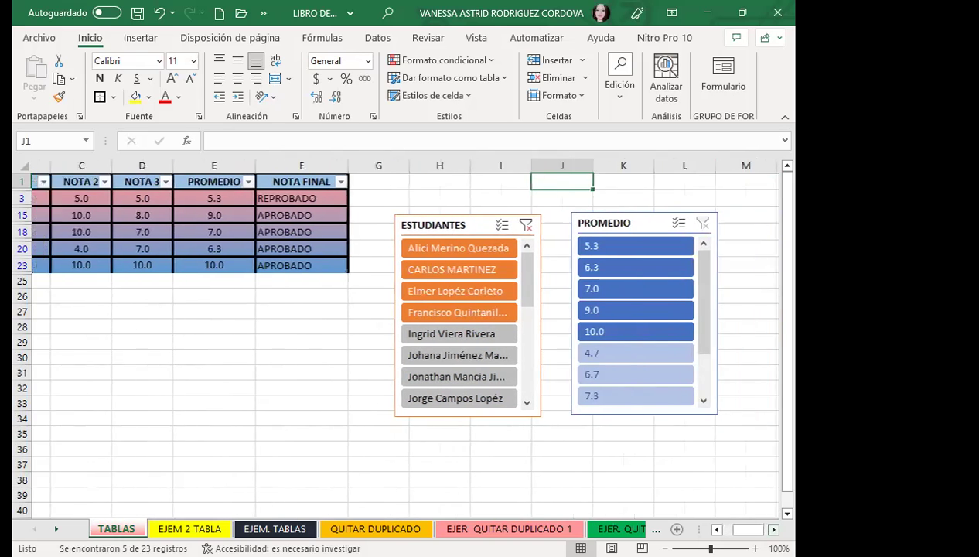
scroll(518, 495, right, 1)
Clear the student filter and try PROMEDIO filters of 4.7, 5.3, 6.7 and 6.3.
click(507, 226)
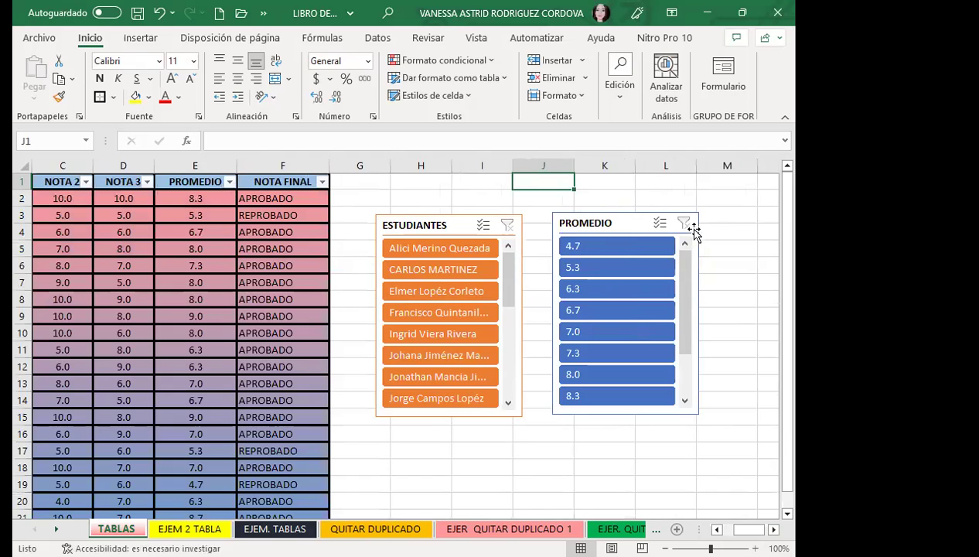
click(594, 246)
click(601, 268)
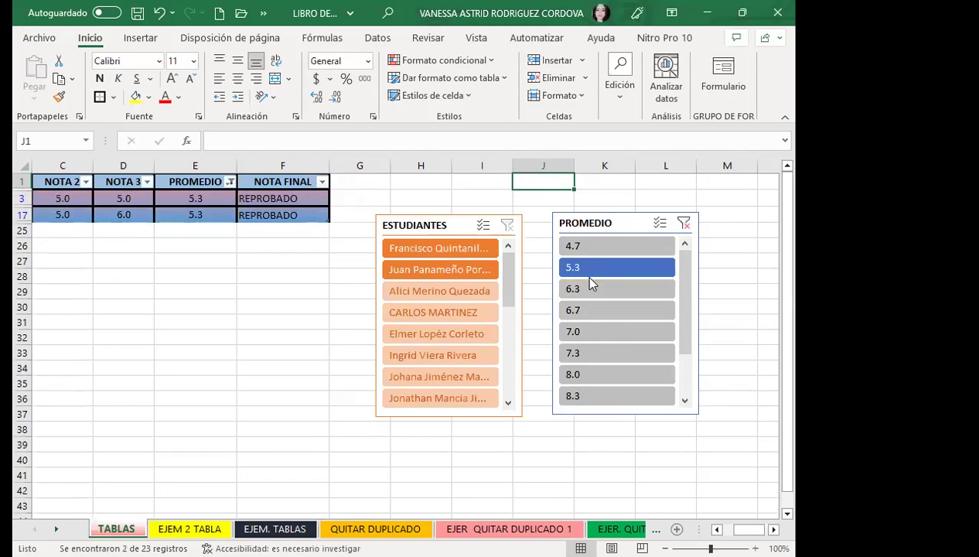
click(590, 246)
ctrl+click(600, 313)
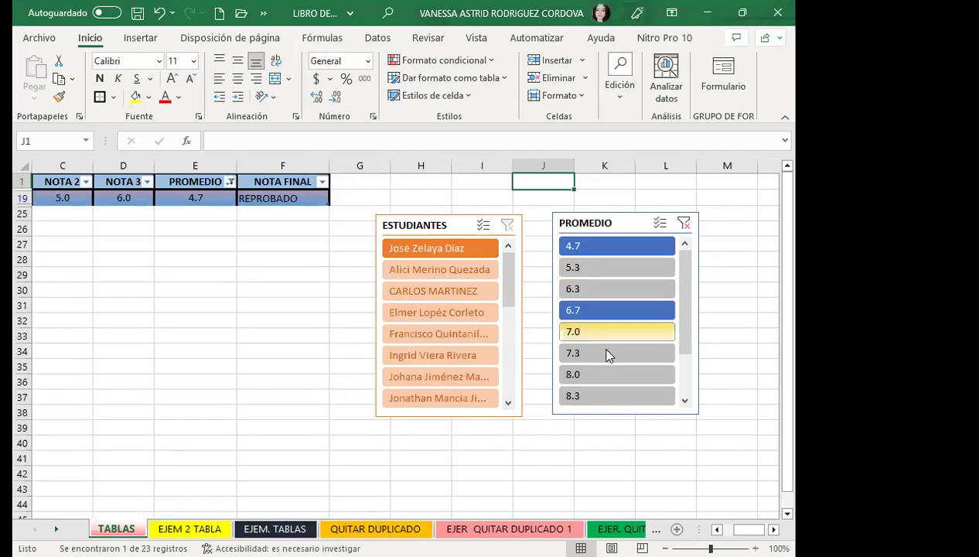
ctrl+click(593, 268)
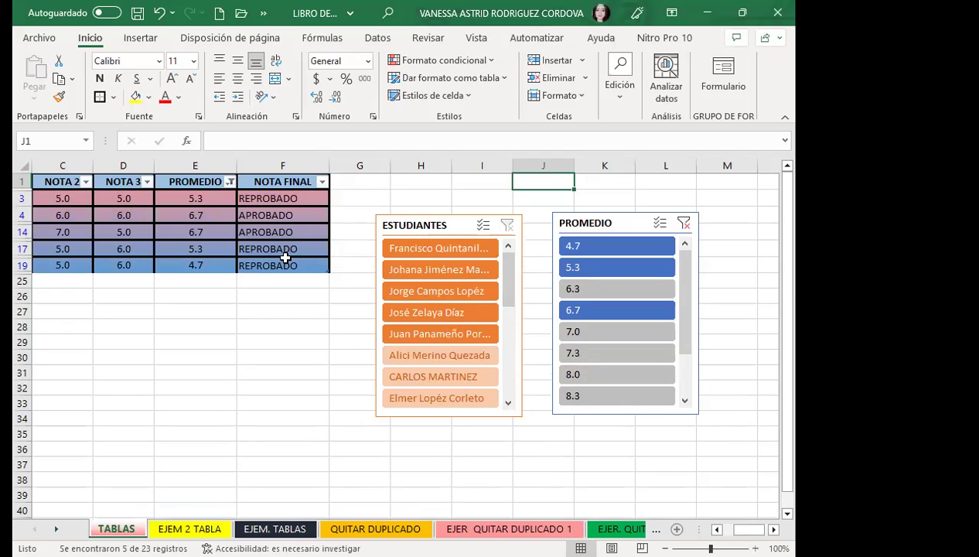
mouse_move(686, 313)
mouse_down()
mouse_move(687, 323)
mouse_move(688, 294)
mouse_up()
click(585, 289)
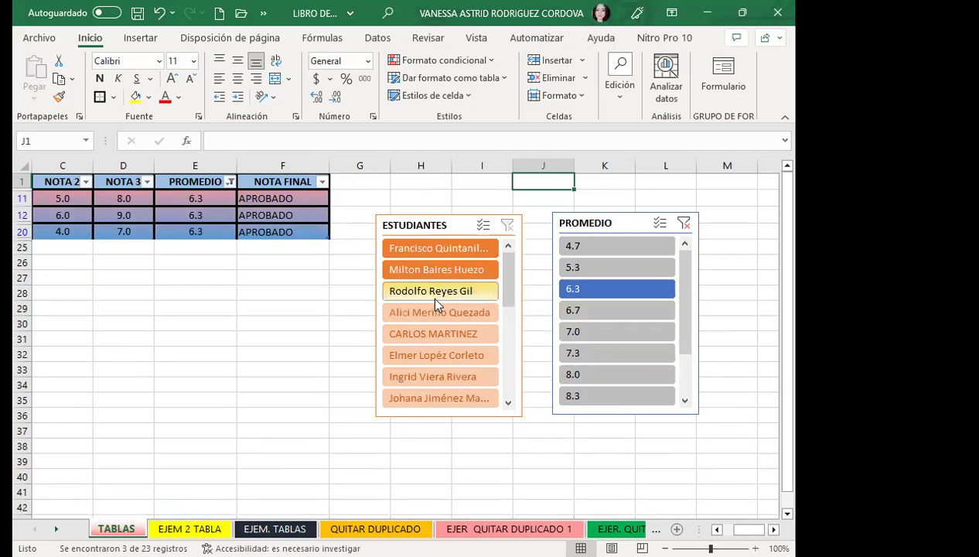
Combine single-student filters with the 4.7 average filter in both slicers.
click(435, 294)
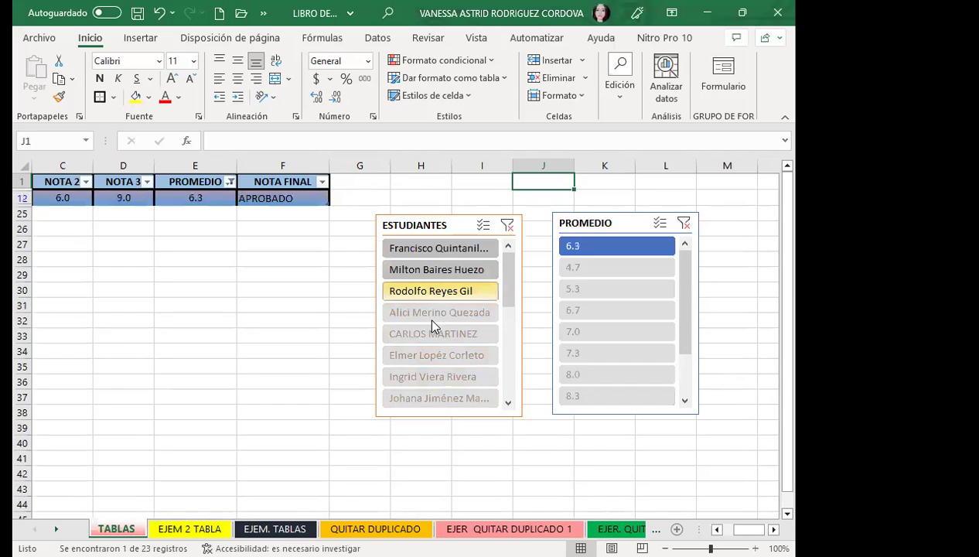
click(427, 249)
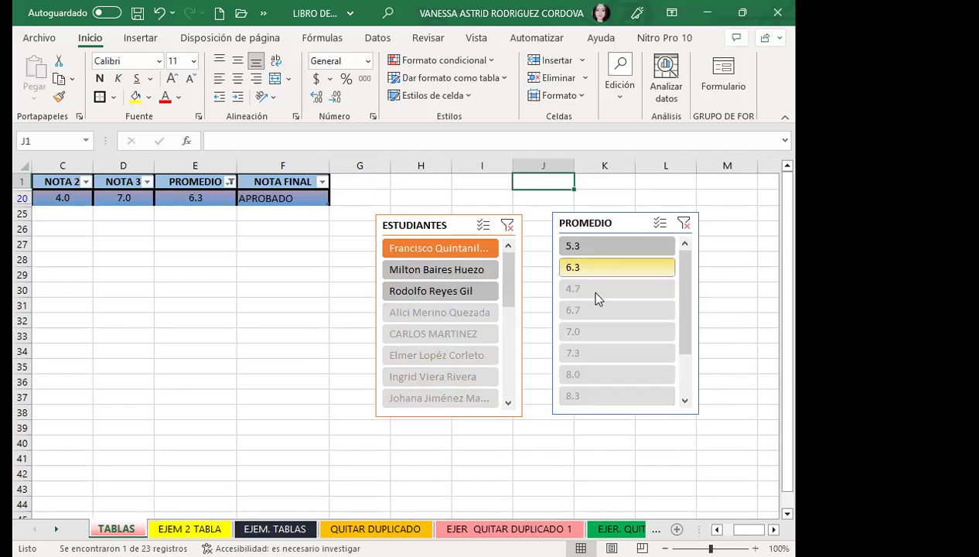
click(585, 288)
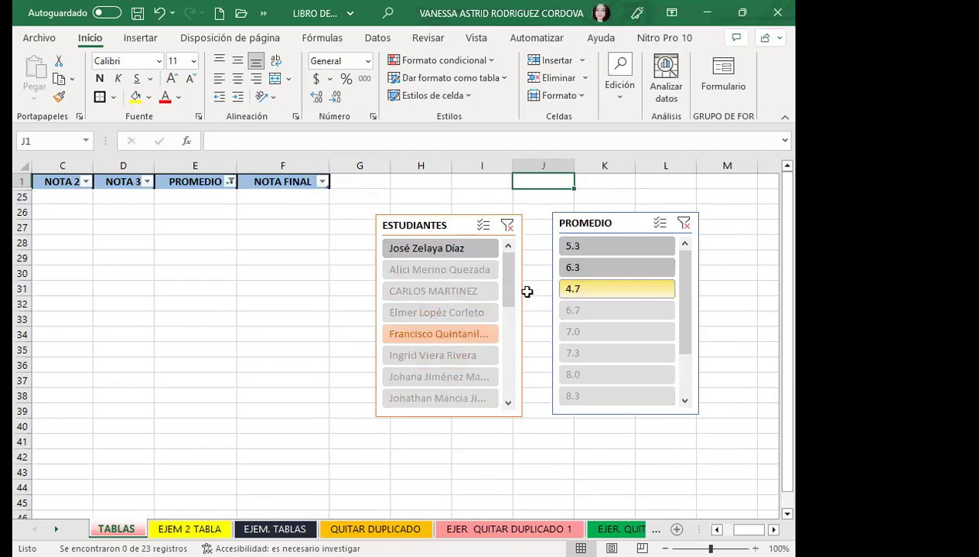
click(430, 248)
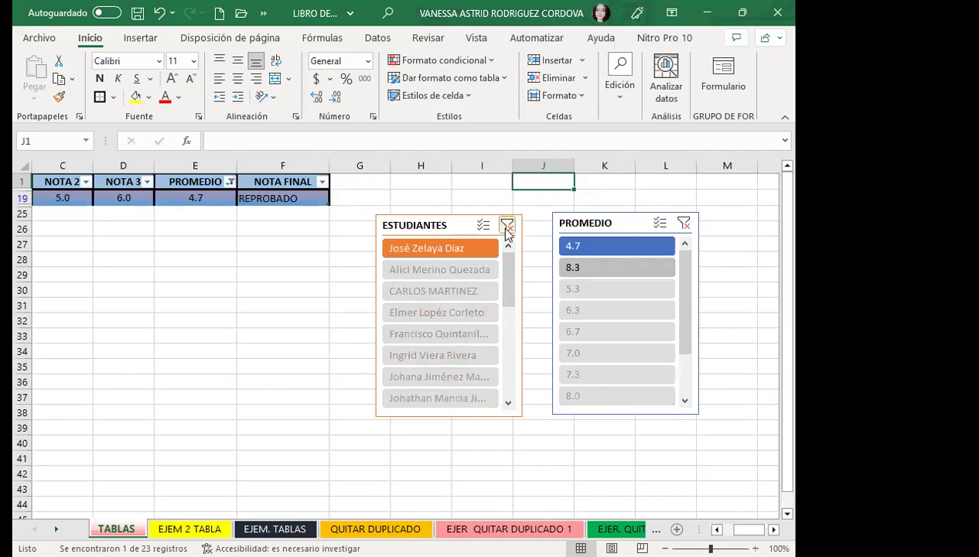
click(507, 225)
click(435, 269)
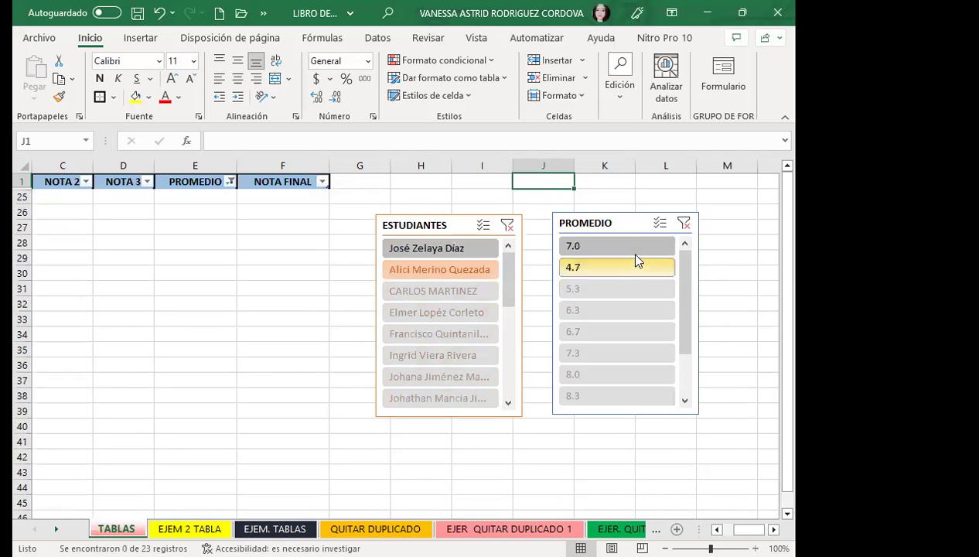
click(591, 269)
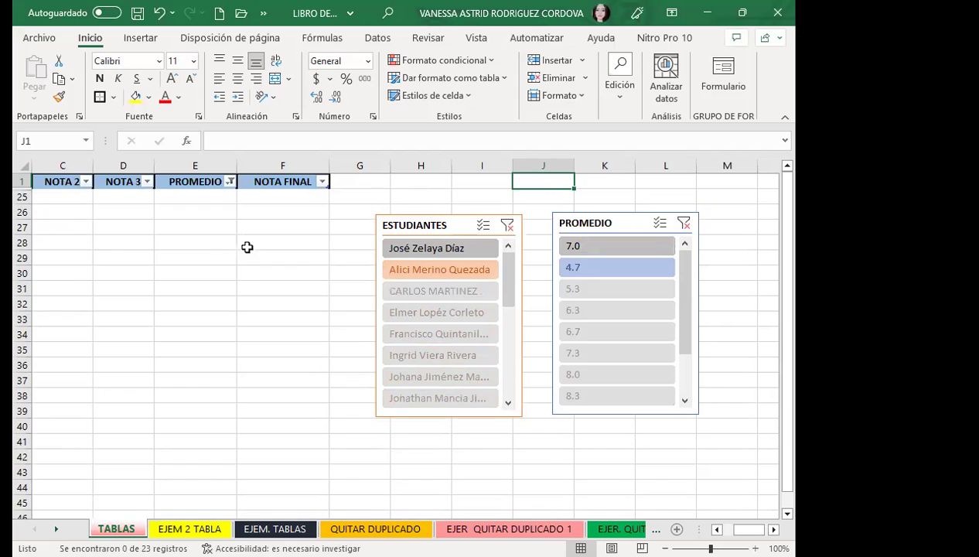
key(Delete)
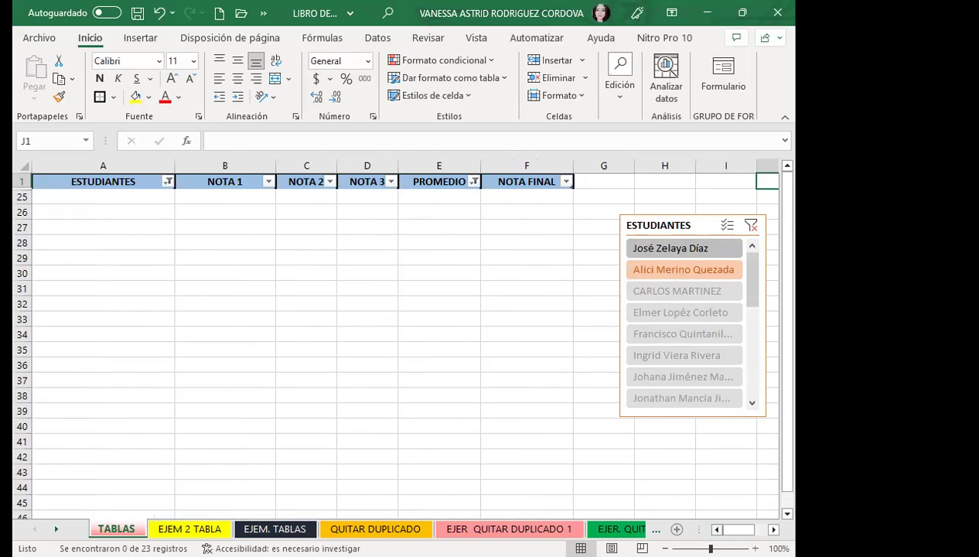
Clear the ESTUDIANTES and PROMEDIO slicer filters so every row shows again.
drag(723, 529, 735, 529)
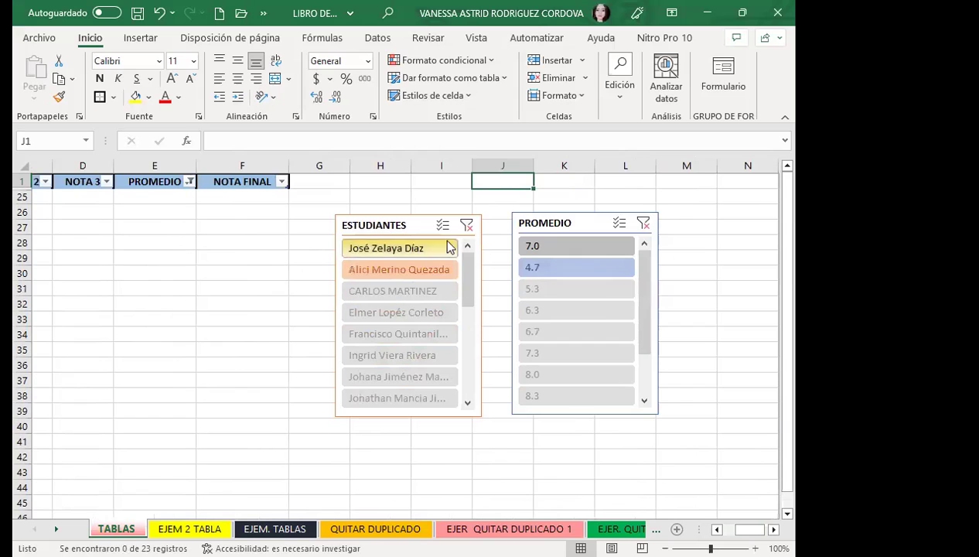
click(466, 224)
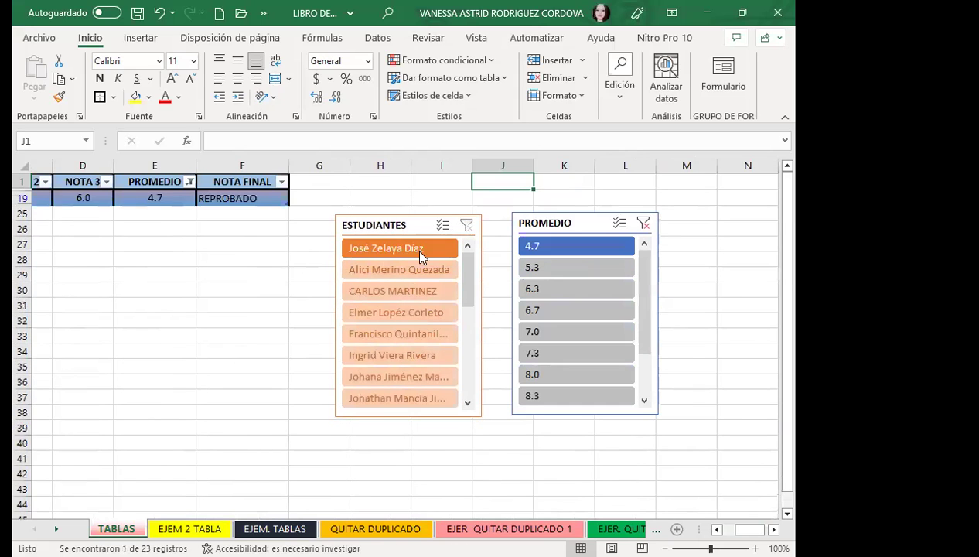
click(379, 252)
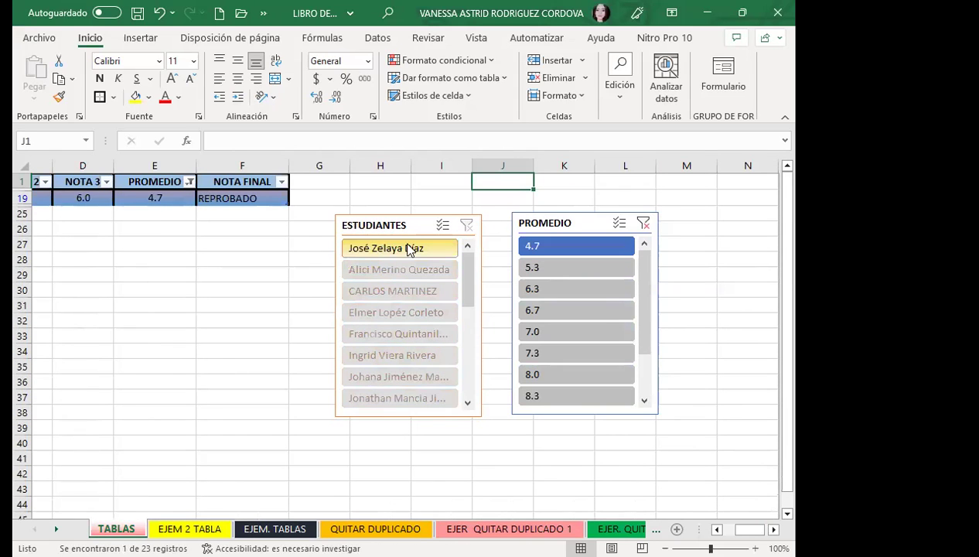
click(466, 225)
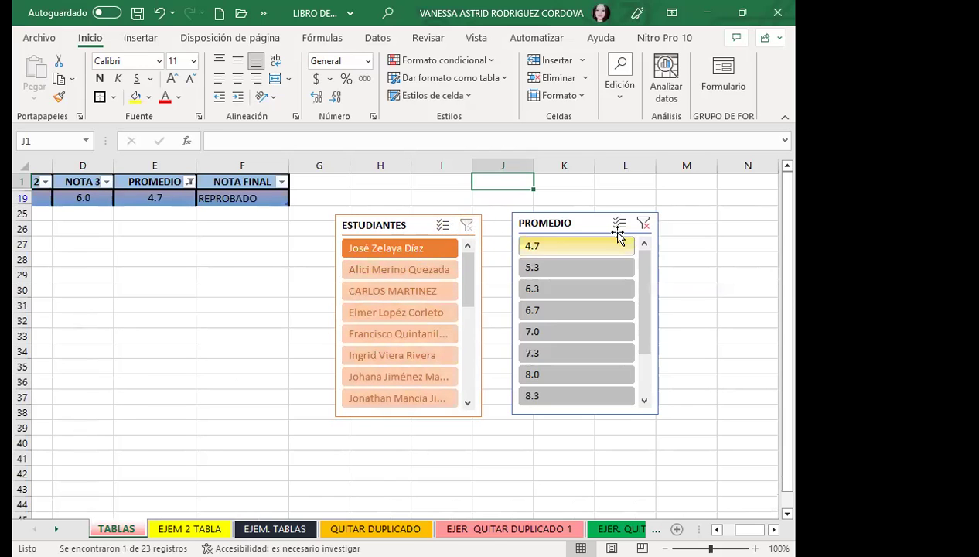
click(644, 223)
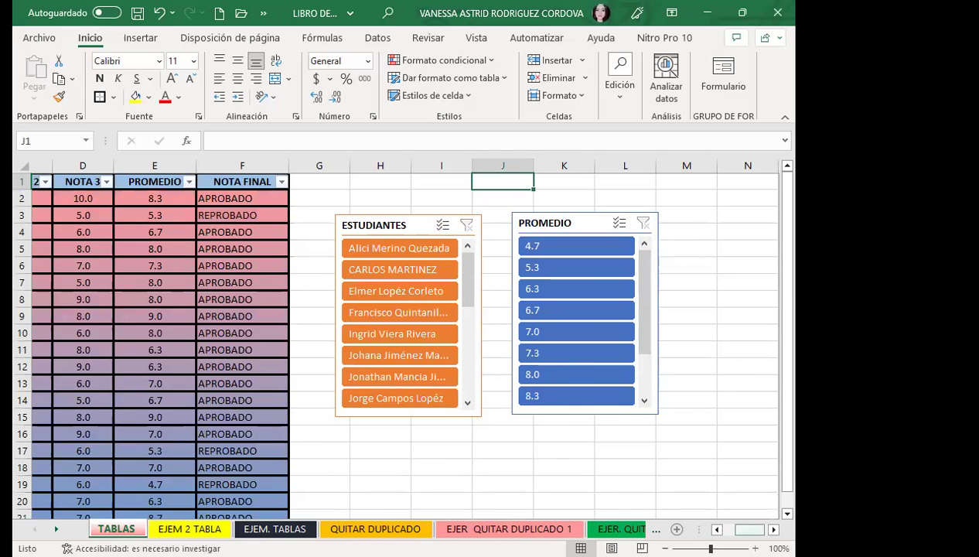
Filter the table to several different single students using the ESTUDIANTES slicer.
scroll(464, 341, left, 3)
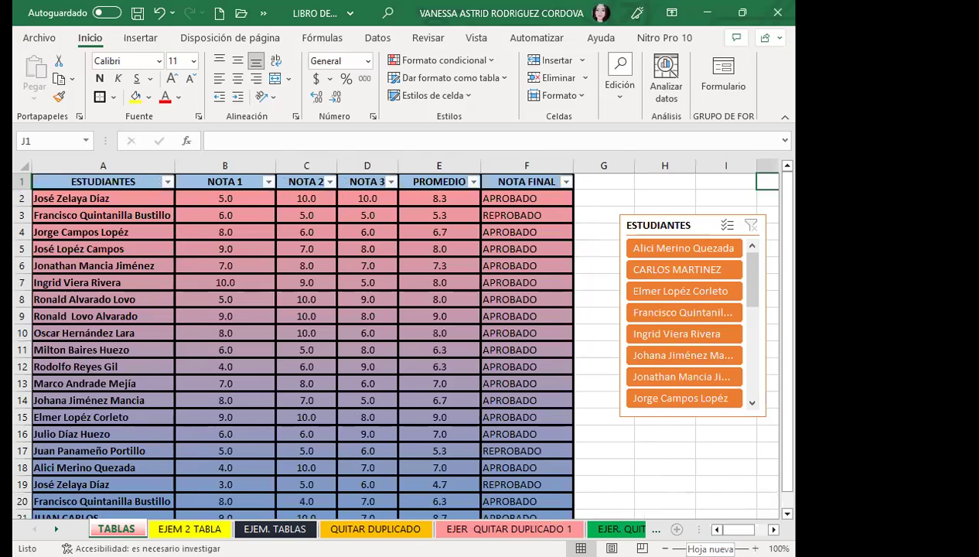
click(773, 529)
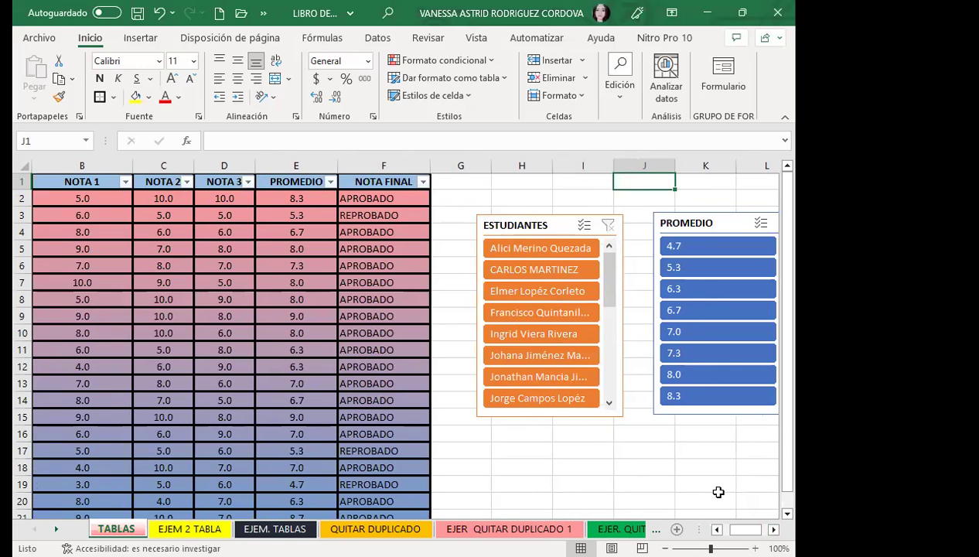
click(539, 225)
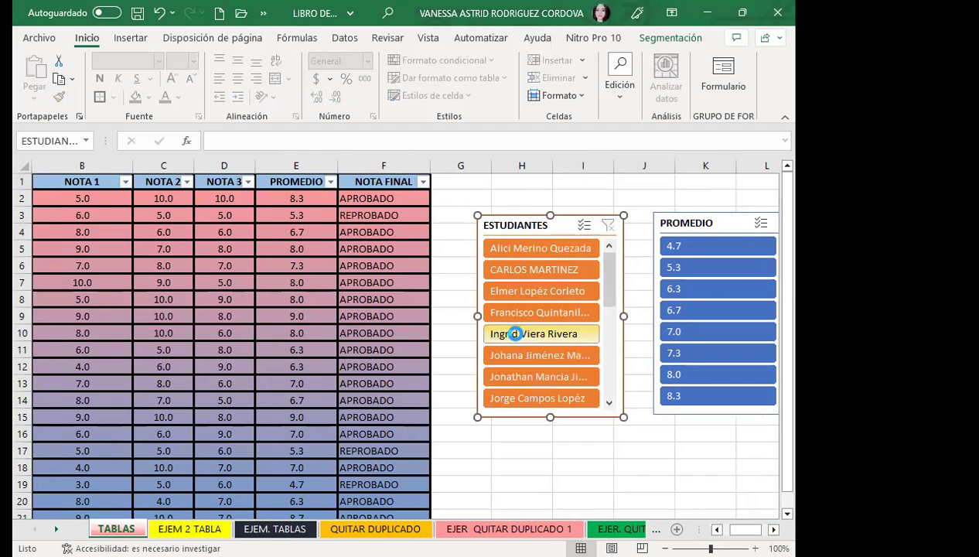
click(517, 336)
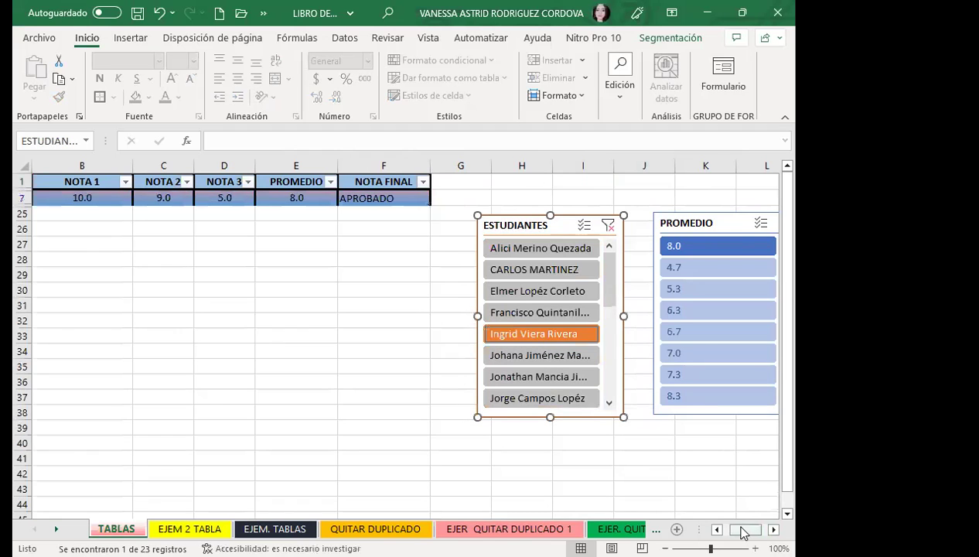
drag(743, 530, 735, 529)
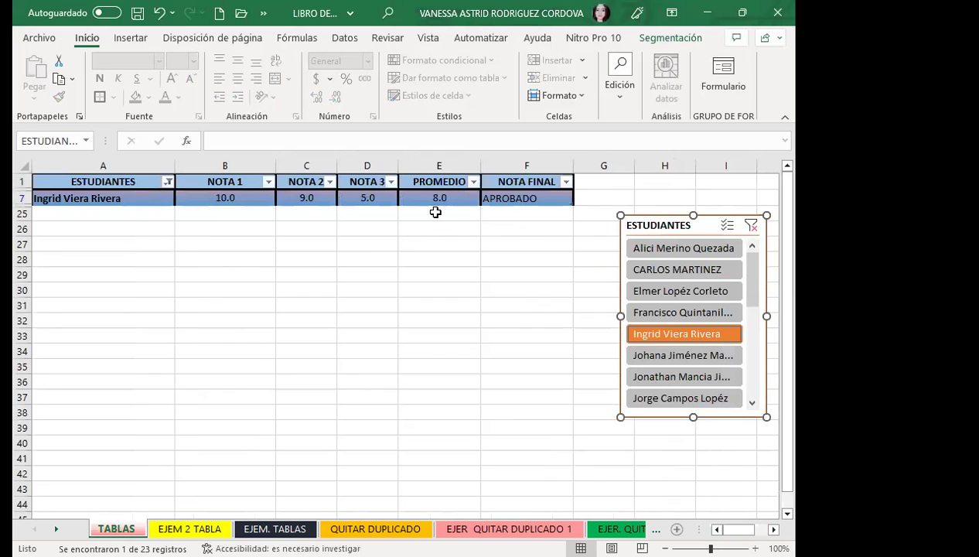
click(657, 384)
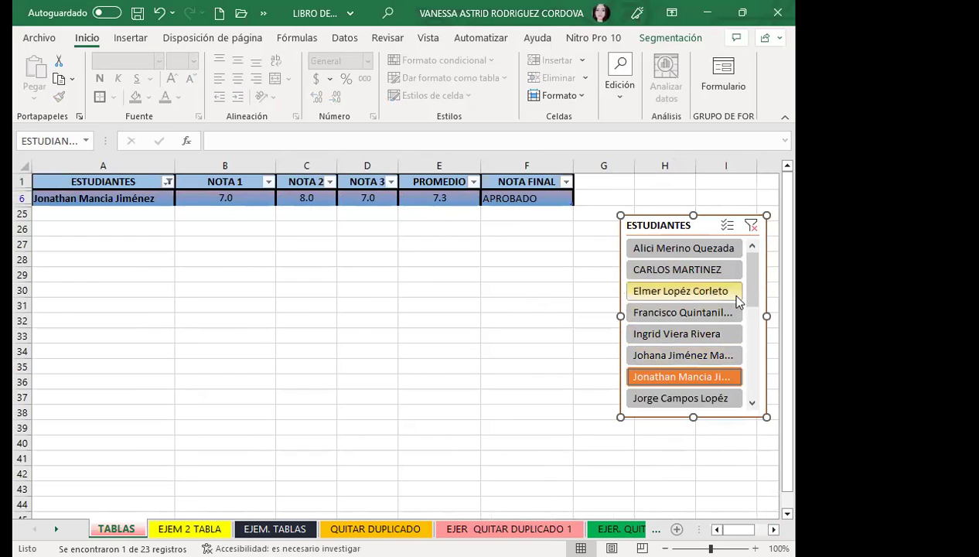
drag(752, 298, 758, 387)
click(642, 398)
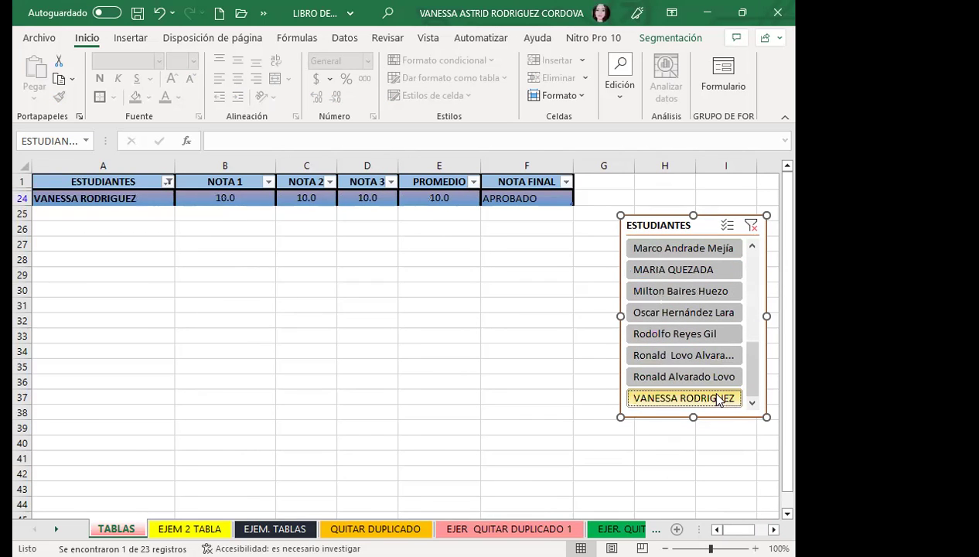
click(687, 377)
mouse_move(754, 371)
mouse_down()
mouse_move(760, 255)
mouse_move(741, 360)
mouse_up()
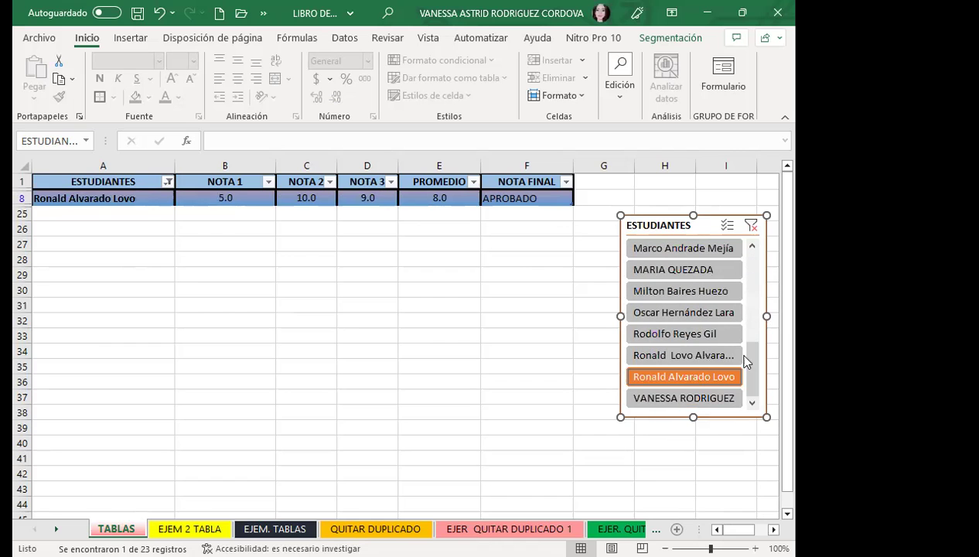
Check the ESTUDIANTES column filter list unchanged, then filter the slicer to the row 24 student.
click(173, 194)
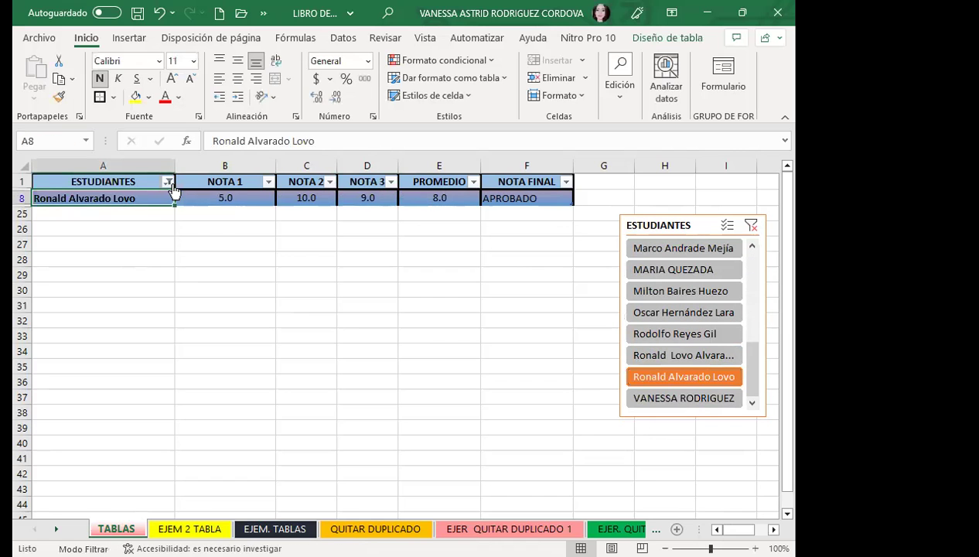
click(168, 182)
drag(203, 391, 199, 466)
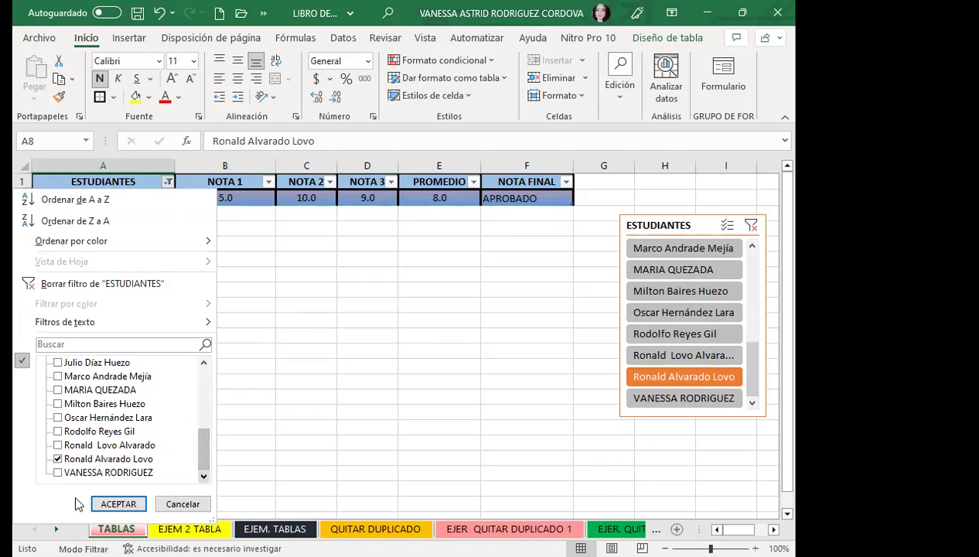
click(183, 504)
scroll(745, 374, up, 5)
scroll(755, 398, down, 2)
scroll(755, 398, down, 5)
click(654, 398)
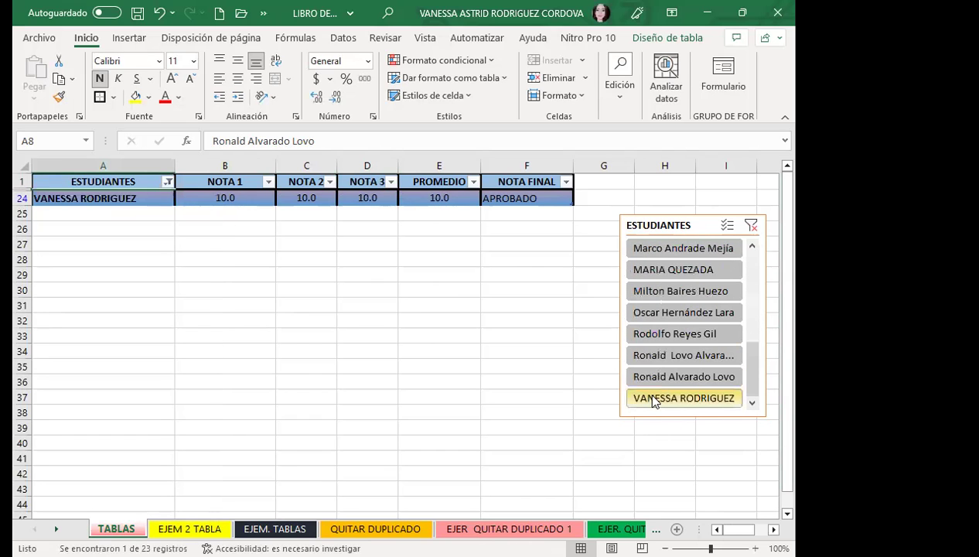
Add three more students to the ESTUDIANTES slicer filter.
ctrl+click(684, 355)
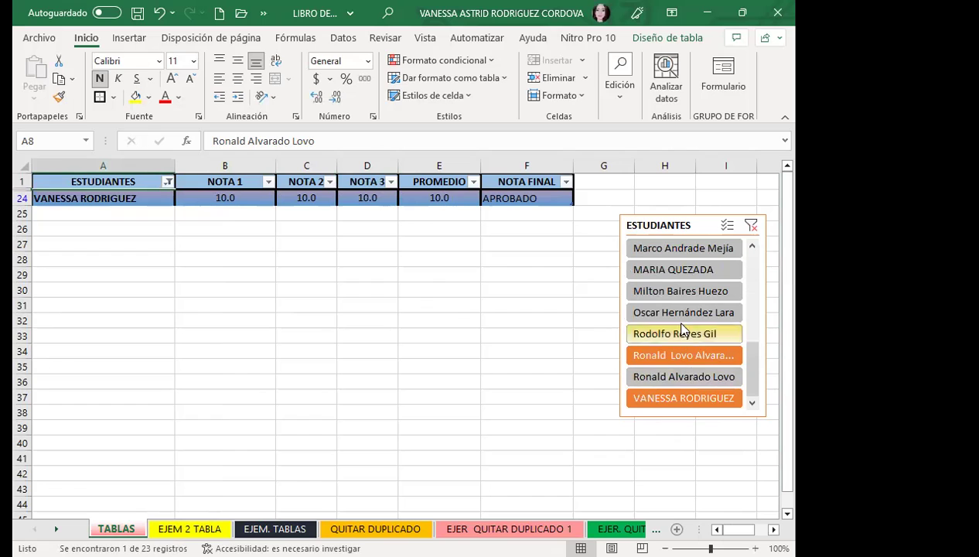
ctrl+click(684, 313)
ctrl+click(682, 293)
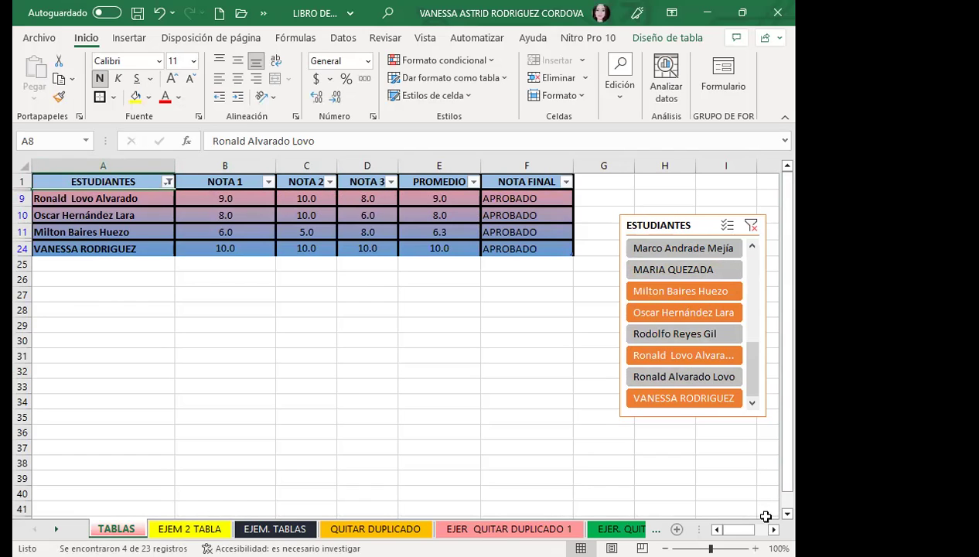
scroll(662, 485, right, 2)
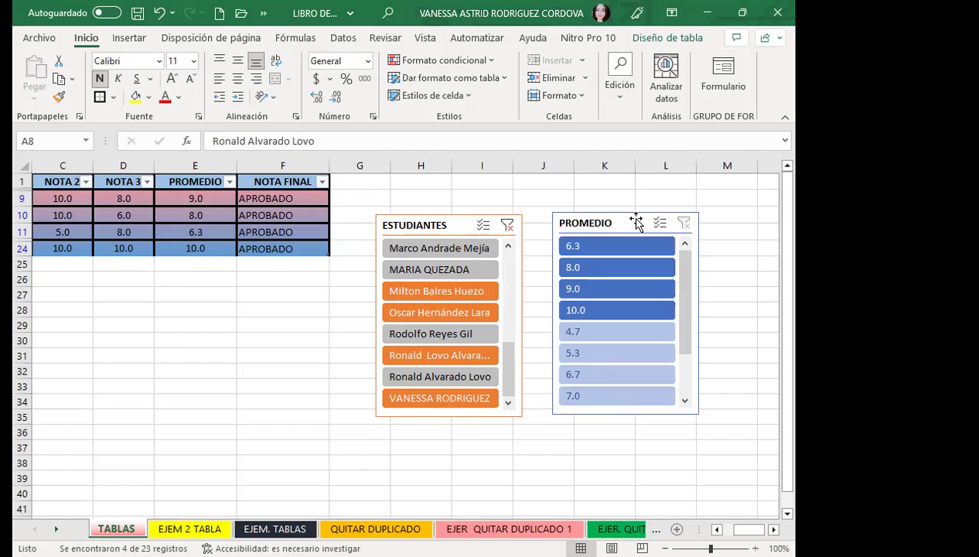
Delete the PROMEDIO slicer and bring the table's left columns back into view.
click(686, 225)
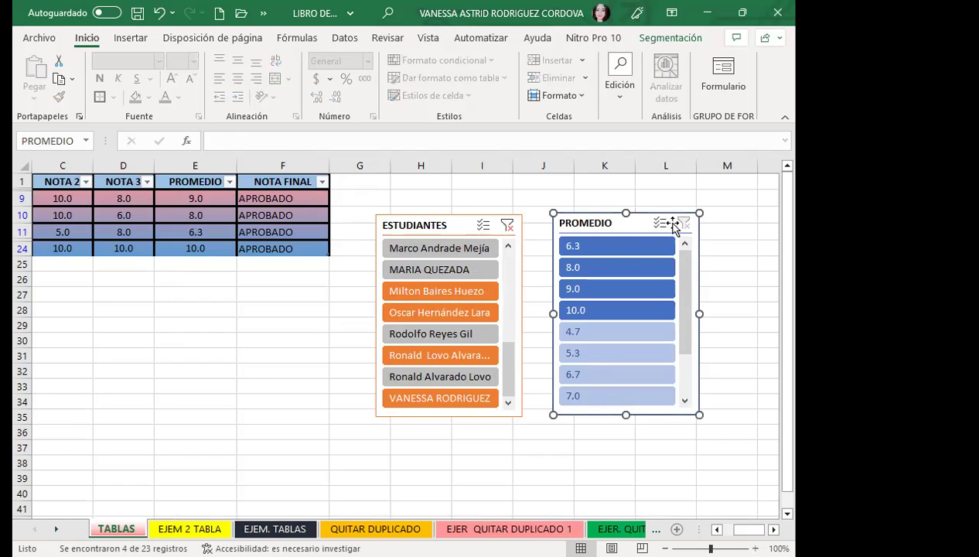
key(Delete)
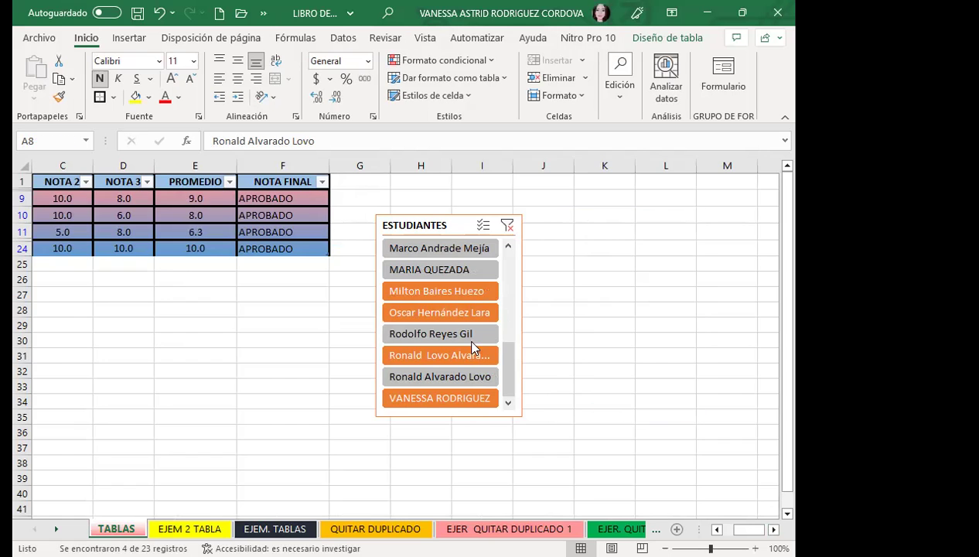
click(717, 529)
scroll(555, 407, left, 2)
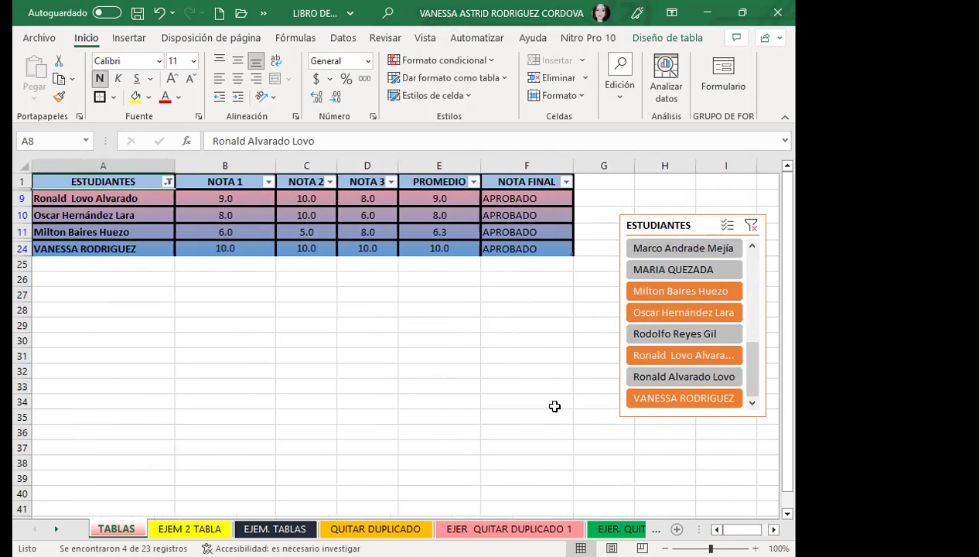
Clear the student filter, then filter in turn to single students in rows 11, 12, 24 and 22.
click(751, 226)
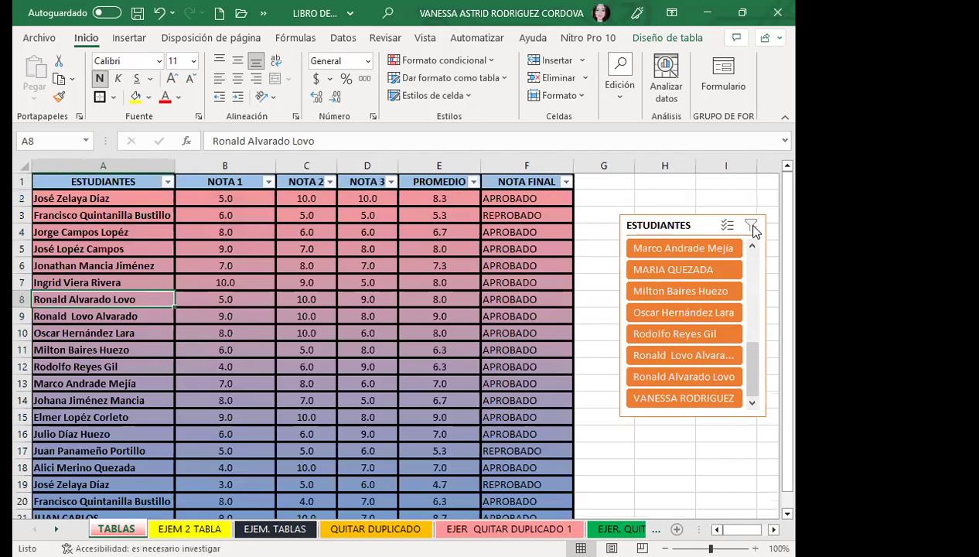
click(693, 290)
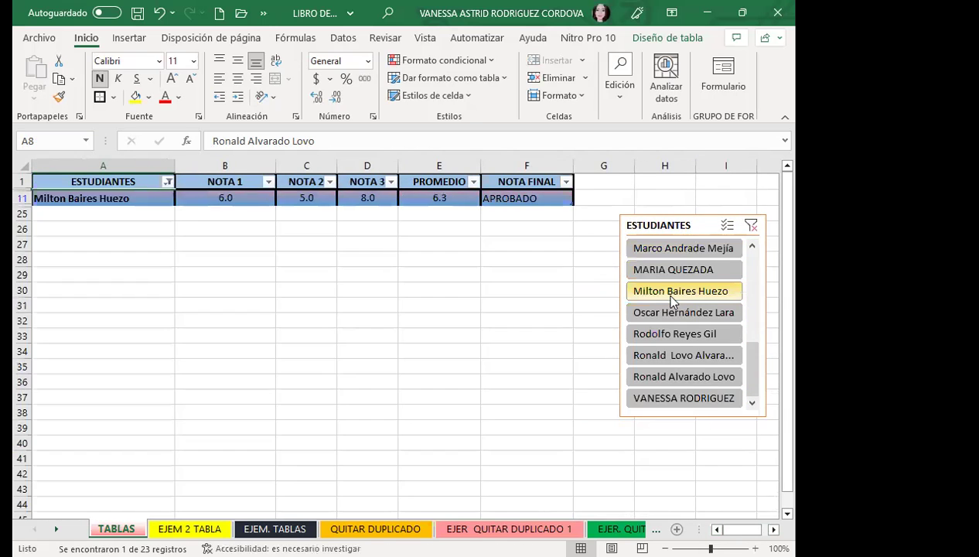
click(652, 315)
click(656, 340)
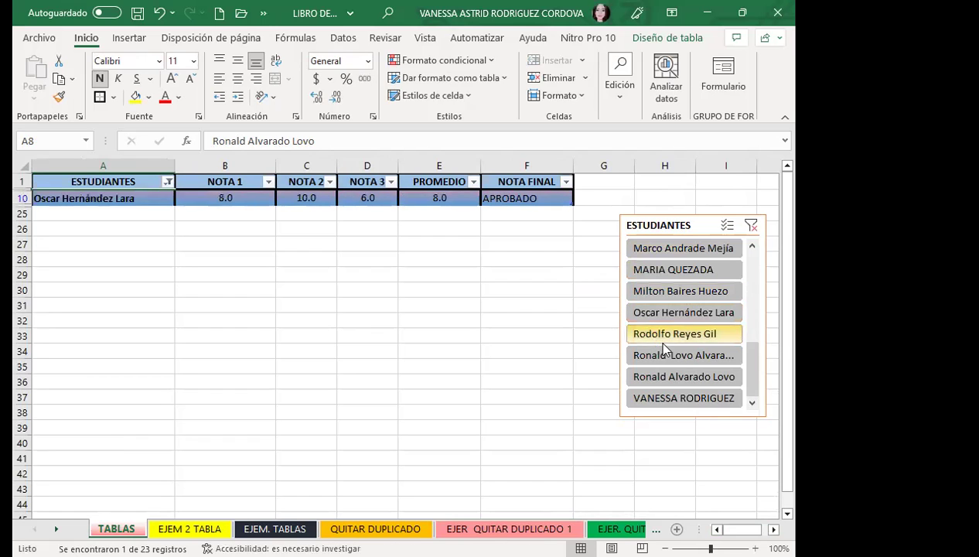
click(656, 399)
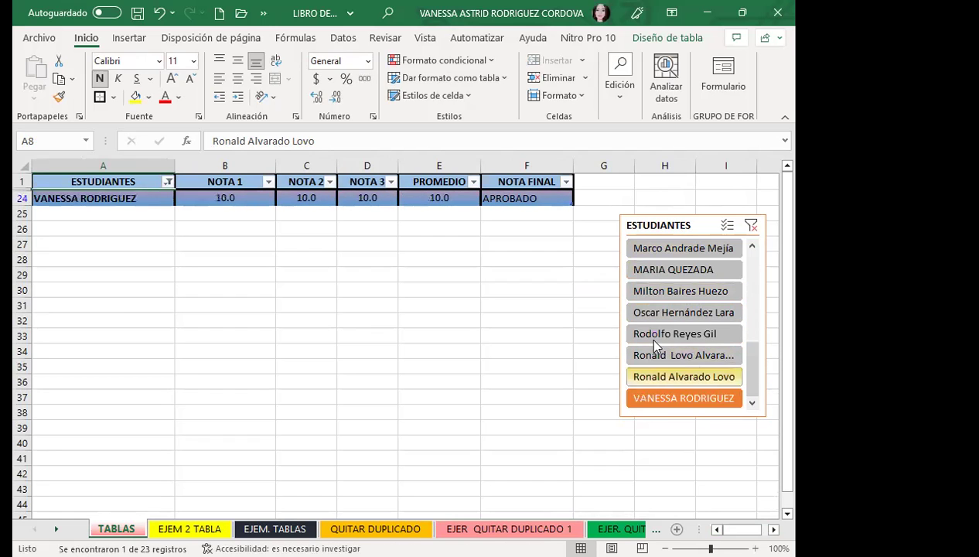
click(654, 249)
click(669, 271)
Filter in turn to the students in rows 23, 3 and 20, 7, and 14.
scroll(746, 294, up, 3)
scroll(747, 288, up, 3)
click(657, 271)
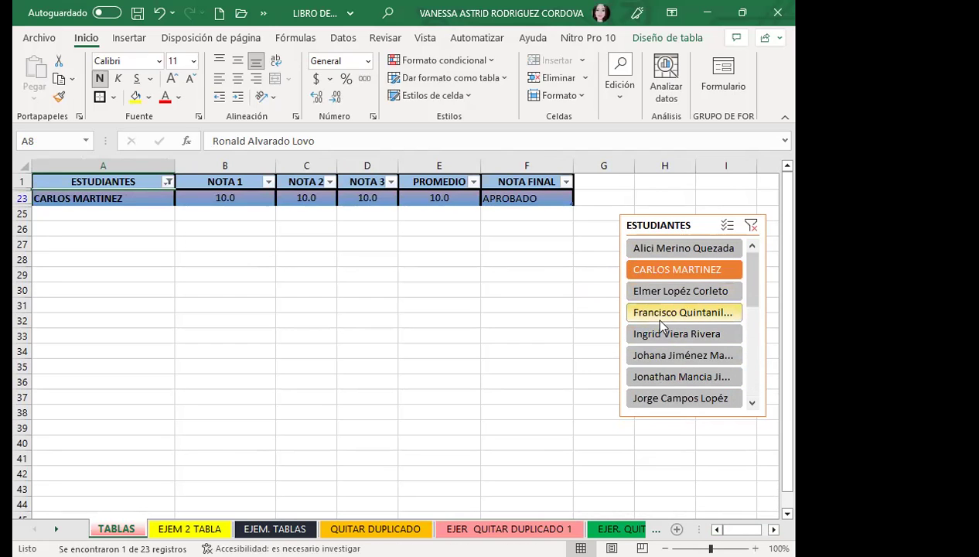
click(659, 313)
click(659, 332)
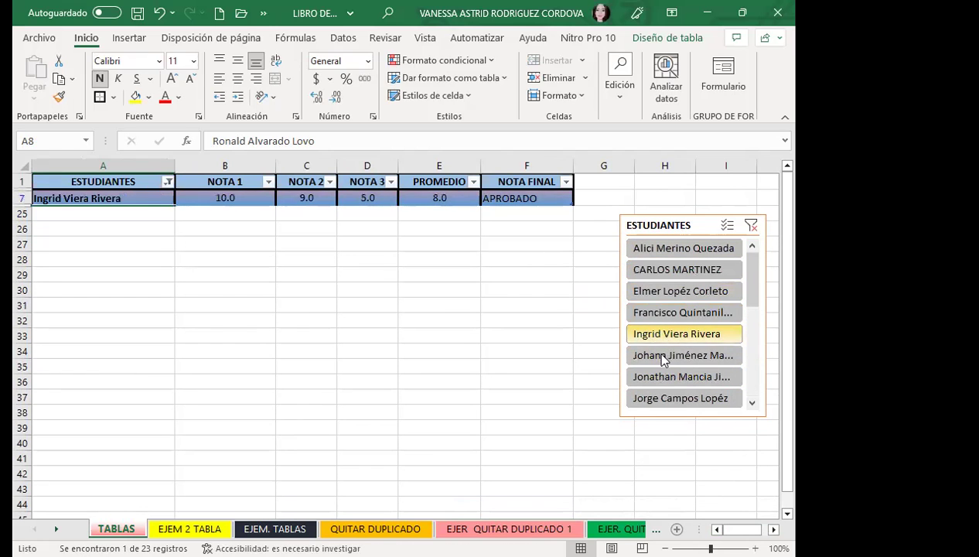
click(663, 362)
Select seven students so the table shows rows 3, 4, 6, 14, 18, 20 and 23.
click(639, 249)
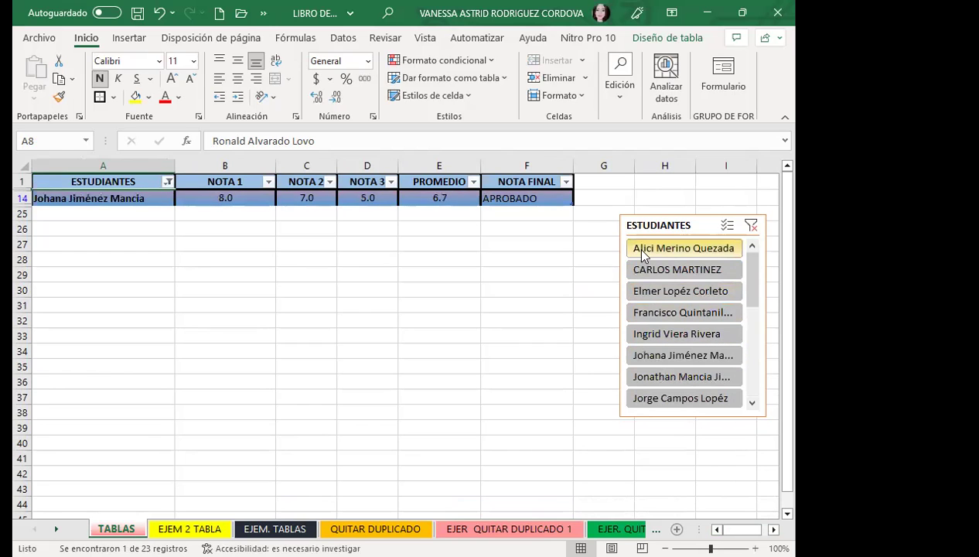
ctrl+click(647, 272)
ctrl+click(654, 313)
ctrl+click(661, 357)
ctrl+click(667, 379)
ctrl+click(660, 399)
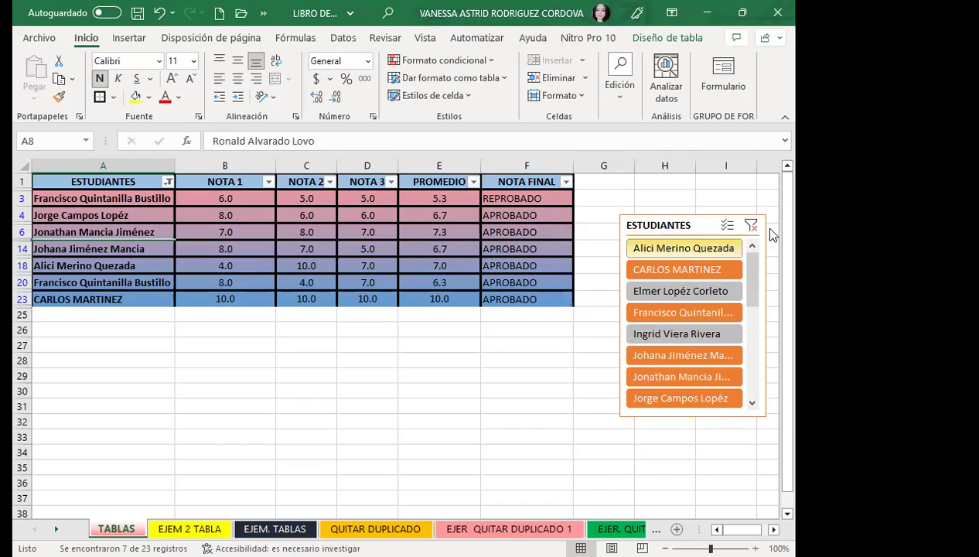
Clear the ESTUDIANTES filter so every student through row 24 shows again.
click(662, 39)
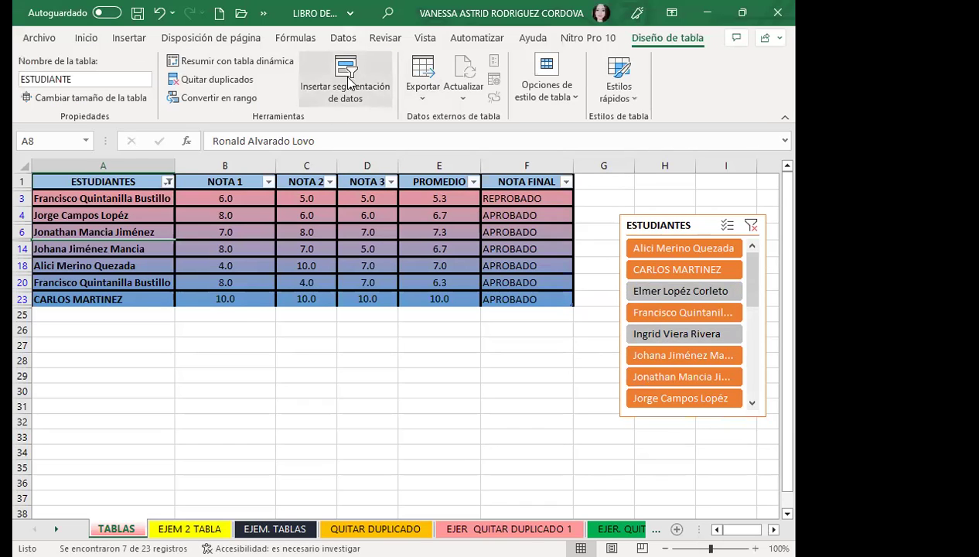
click(755, 229)
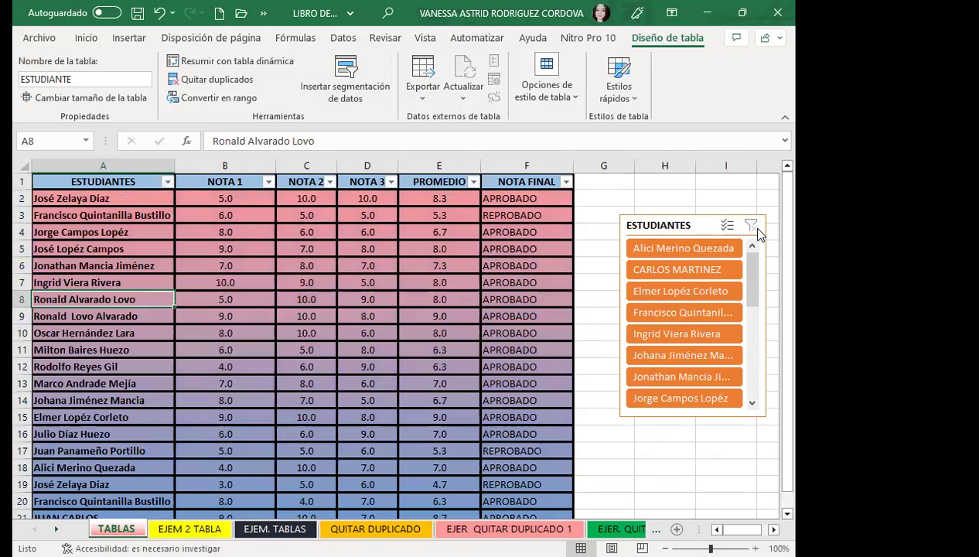
scroll(317, 371, down, 4)
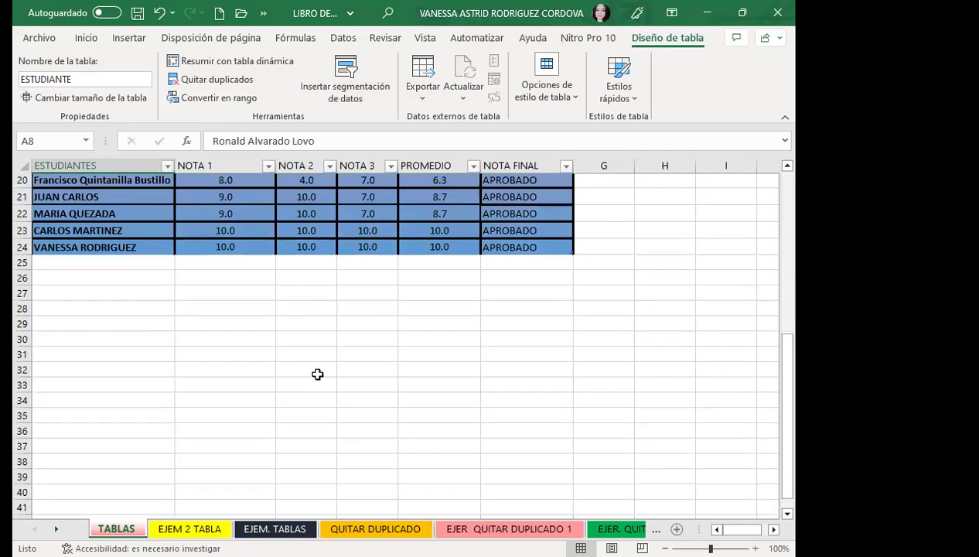
scroll(317, 375, down, 3)
scroll(319, 374, up, 6)
scroll(319, 374, up, 1)
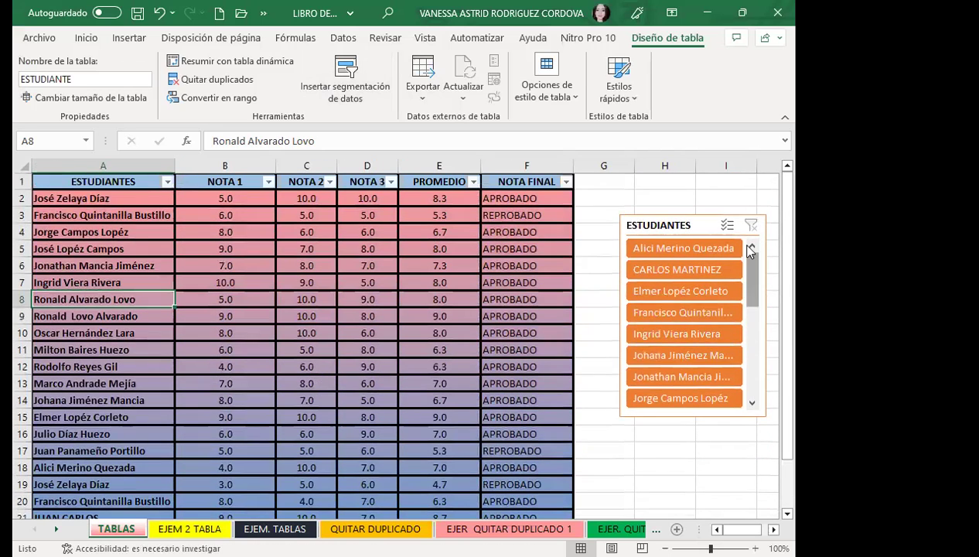
Turn on Multi-Select in the ESTUDIANTES slicer header.
click(729, 227)
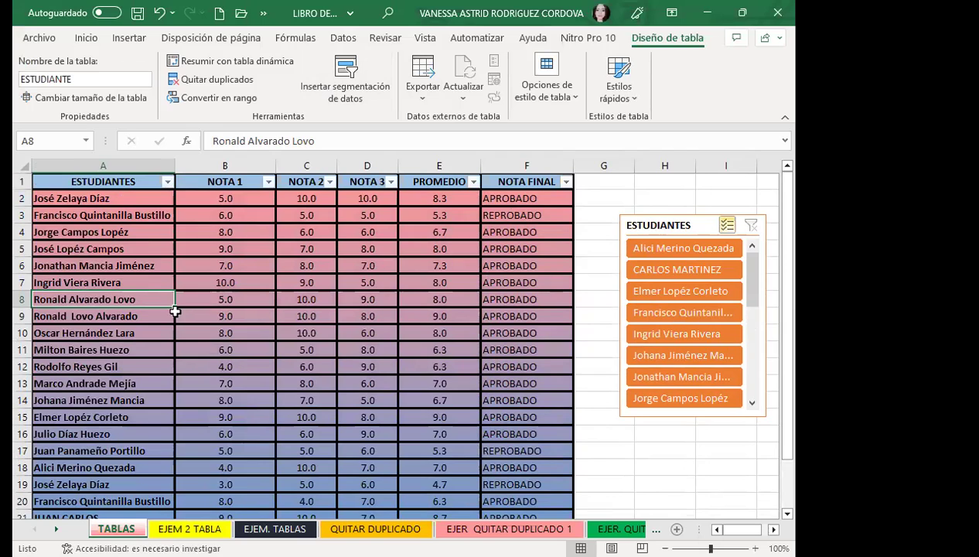
scroll(365, 372, down, 4)
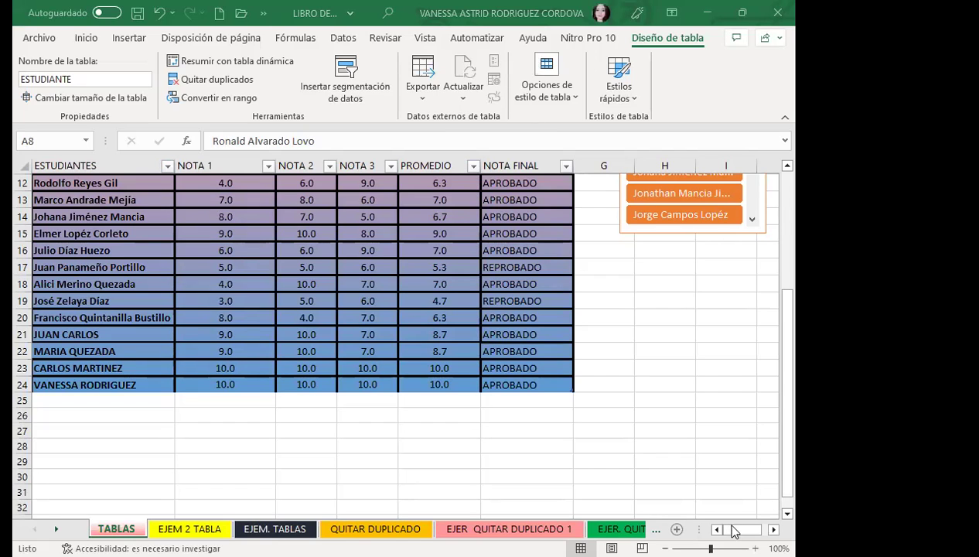
drag(739, 529, 749, 529)
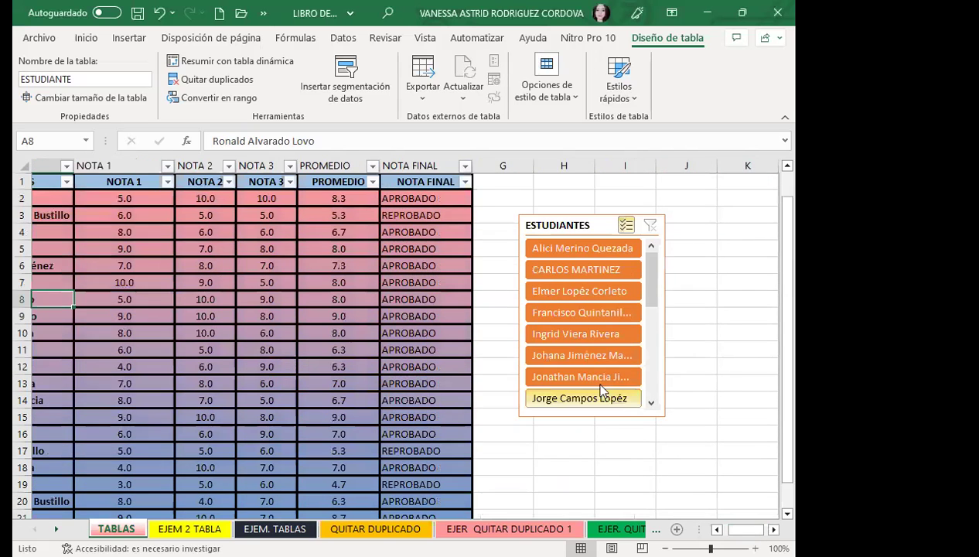
scroll(742, 315, up, 4)
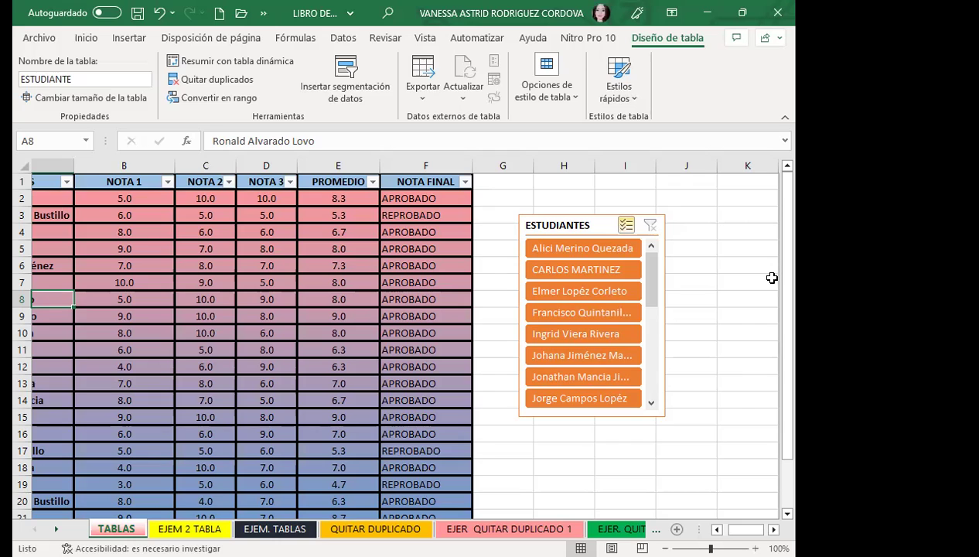
Try toggling filters with the ESTUDIANTES slicer selected, then dismiss the error message.
click(557, 229)
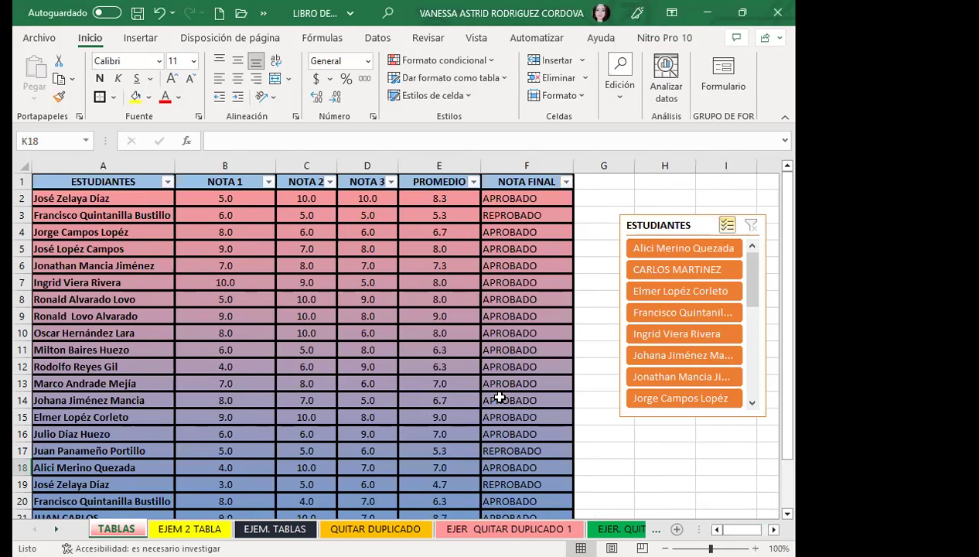
key(ctrl+shift+l)
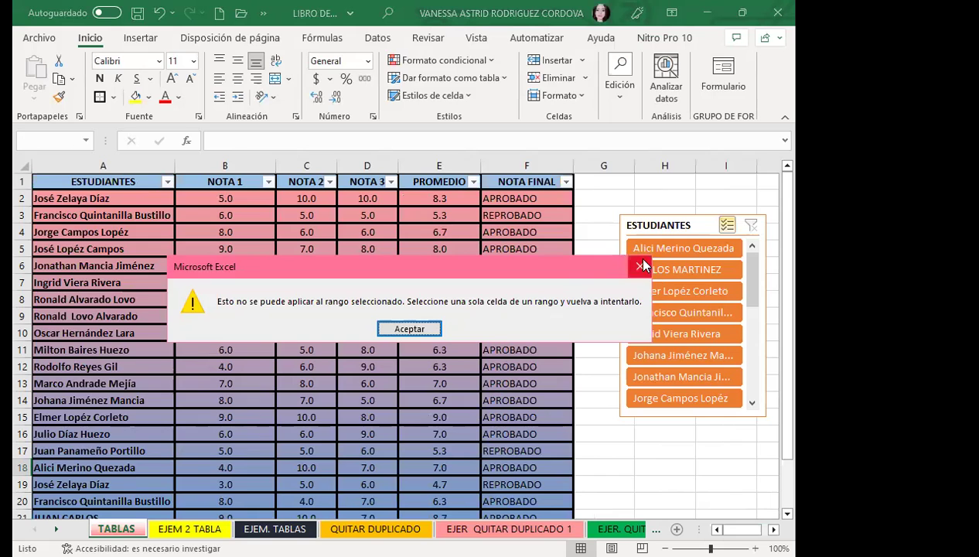
click(644, 266)
Review the average and pass/fail formulas in E2, F2, E9 and F9 on the TABLAS sheet.
click(190, 529)
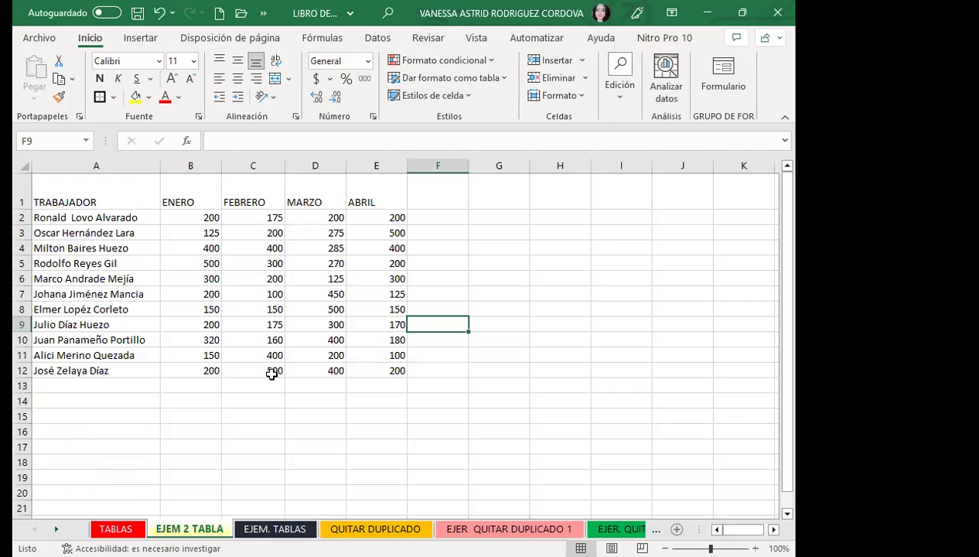
drag(225, 431, 190, 431)
click(114, 530)
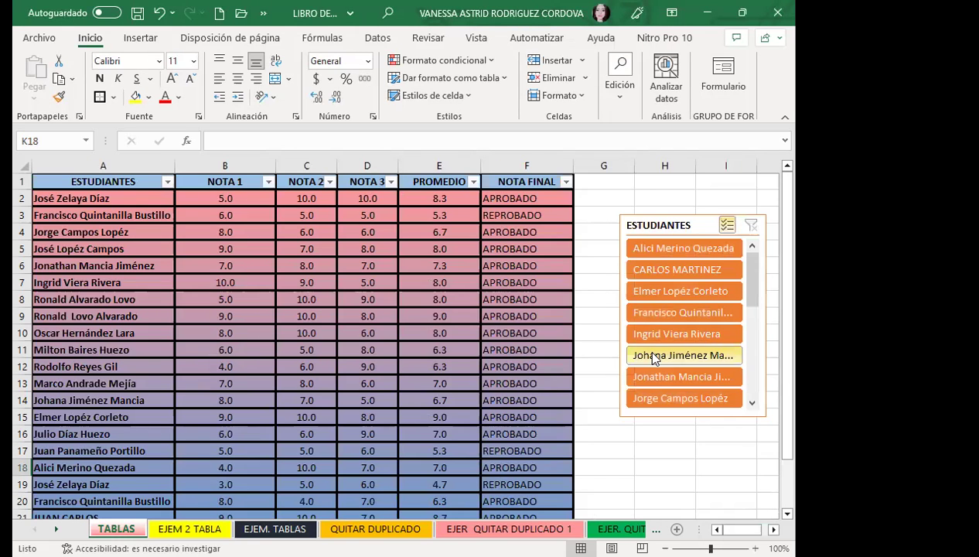
click(439, 314)
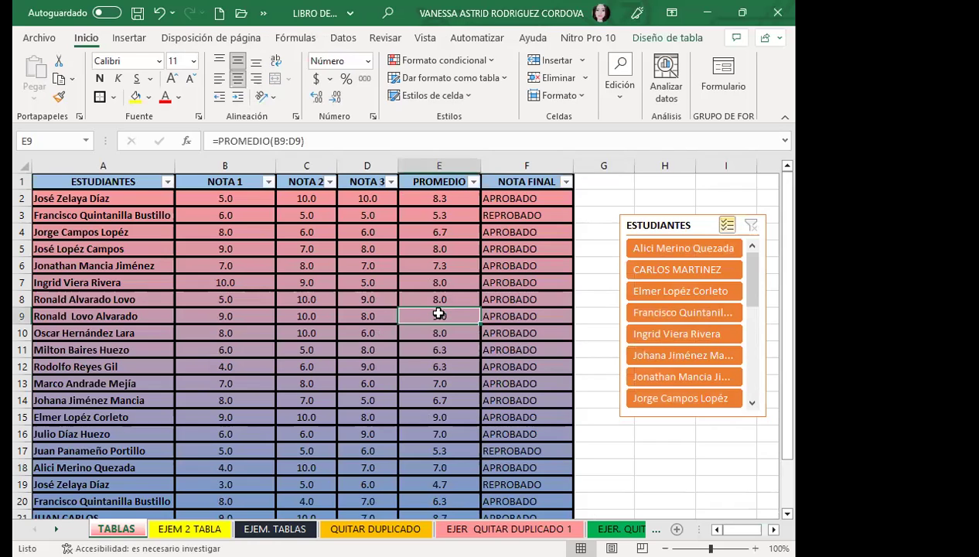
click(563, 314)
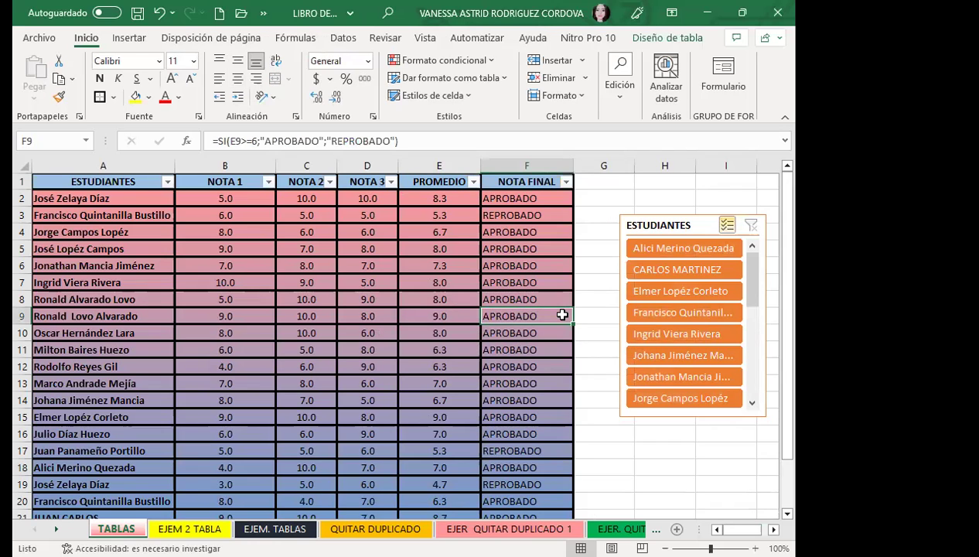
click(425, 200)
click(543, 198)
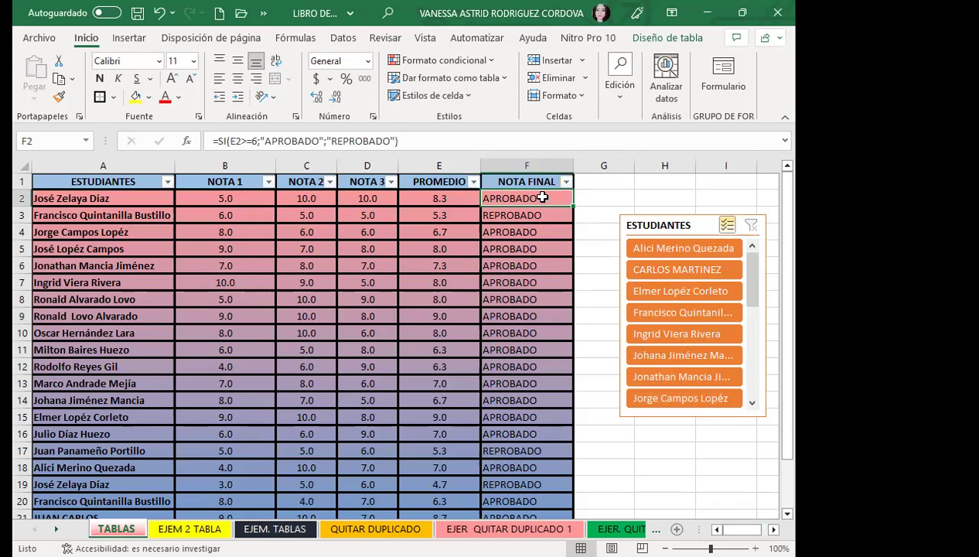
On EJEM 2 TABLA, open the table style gallery, then start and cancel a new table style.
click(185, 527)
click(308, 385)
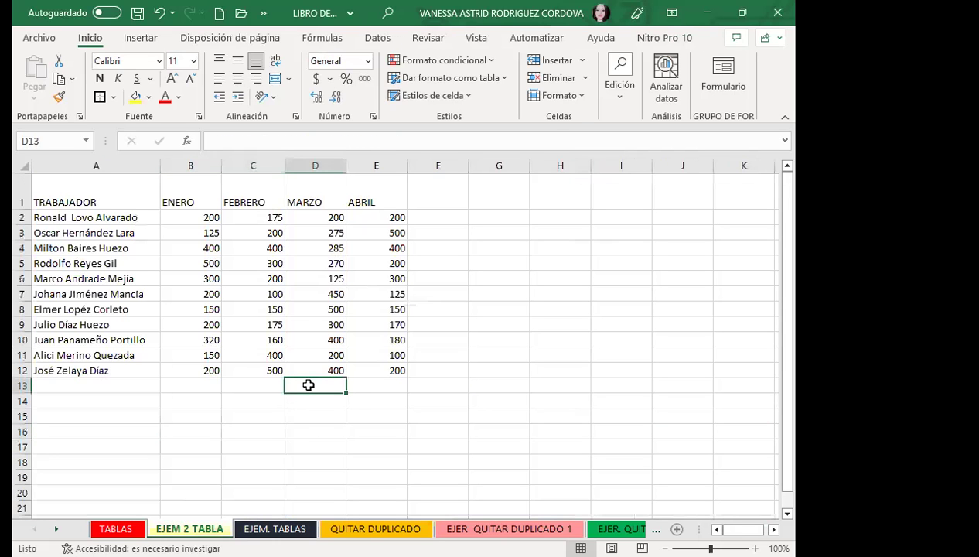
mouse_move(54, 194)
mouse_down()
mouse_move(285, 227)
mouse_move(363, 339)
mouse_up()
click(294, 310)
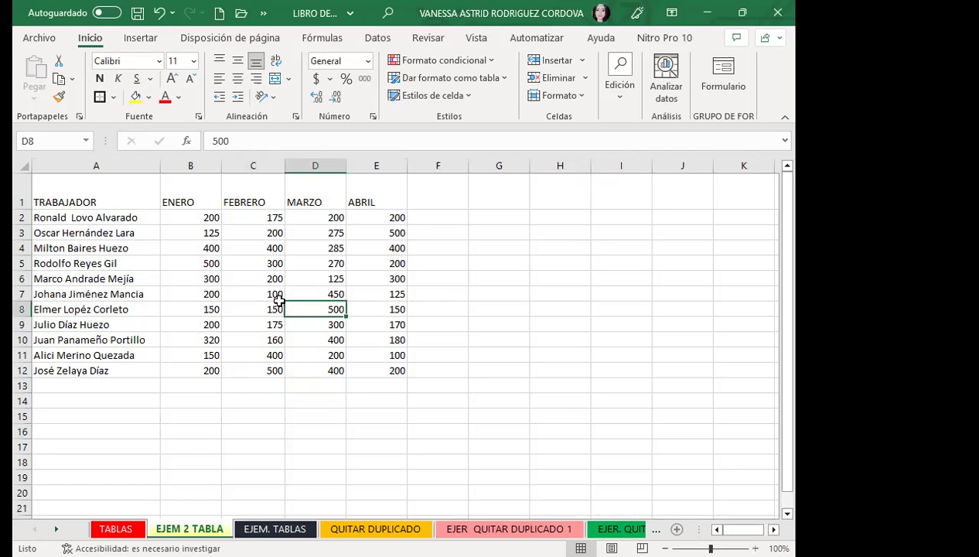
click(505, 78)
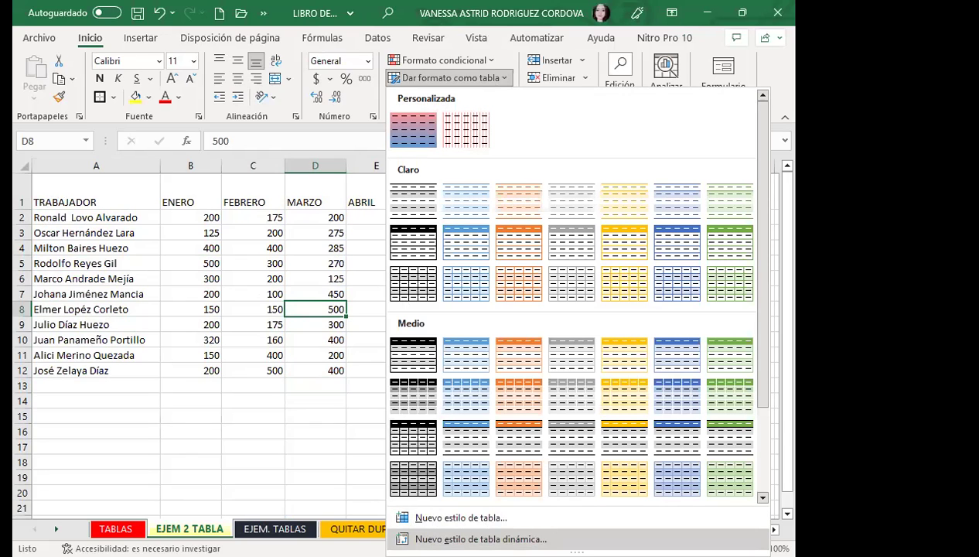
click(462, 518)
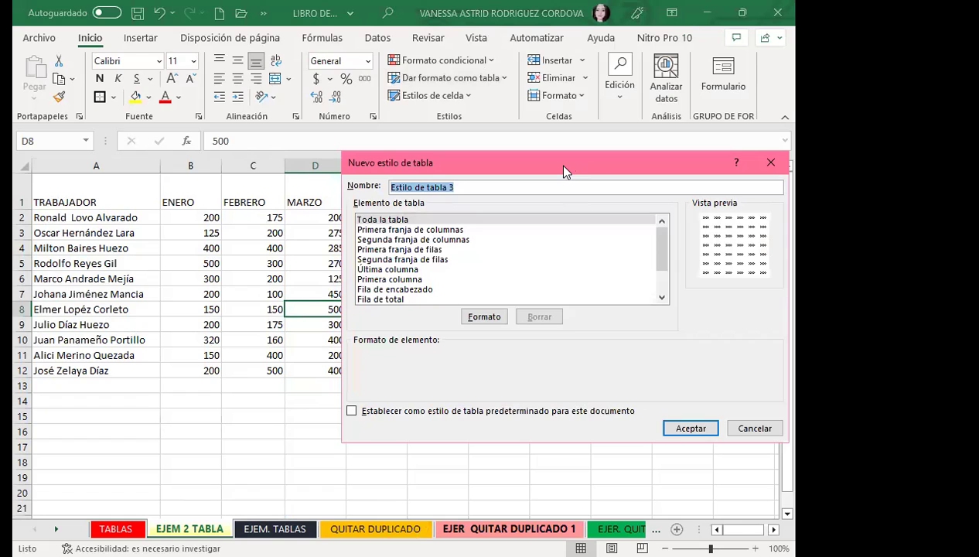
drag(564, 166, 366, 41)
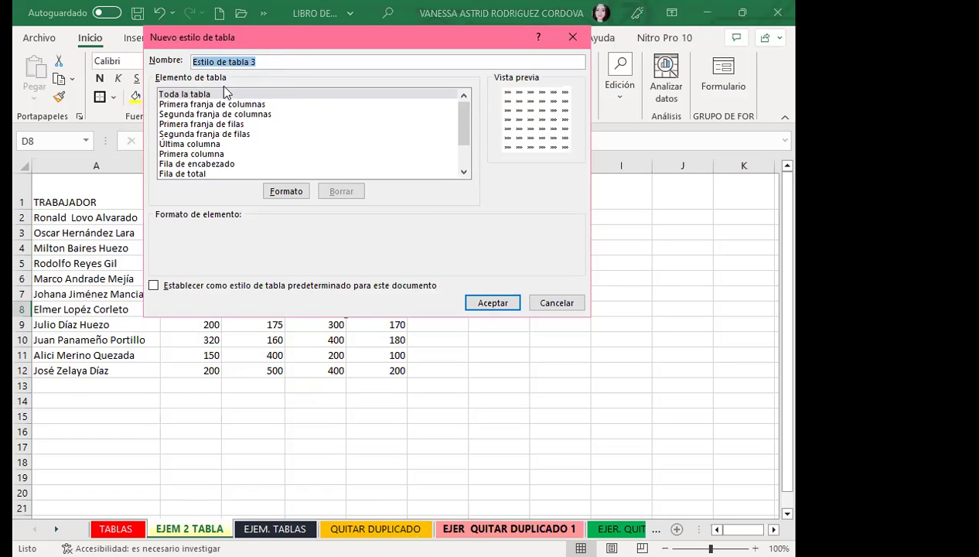
click(573, 37)
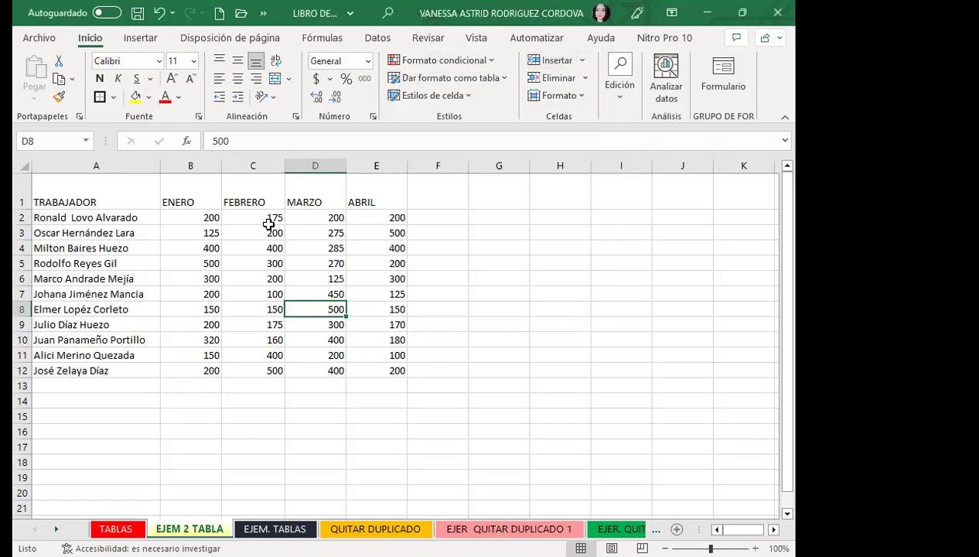
Select B3:C4 and reopen the Dar formato como tabla style gallery.
drag(268, 225, 258, 228)
click(244, 229)
click(208, 243)
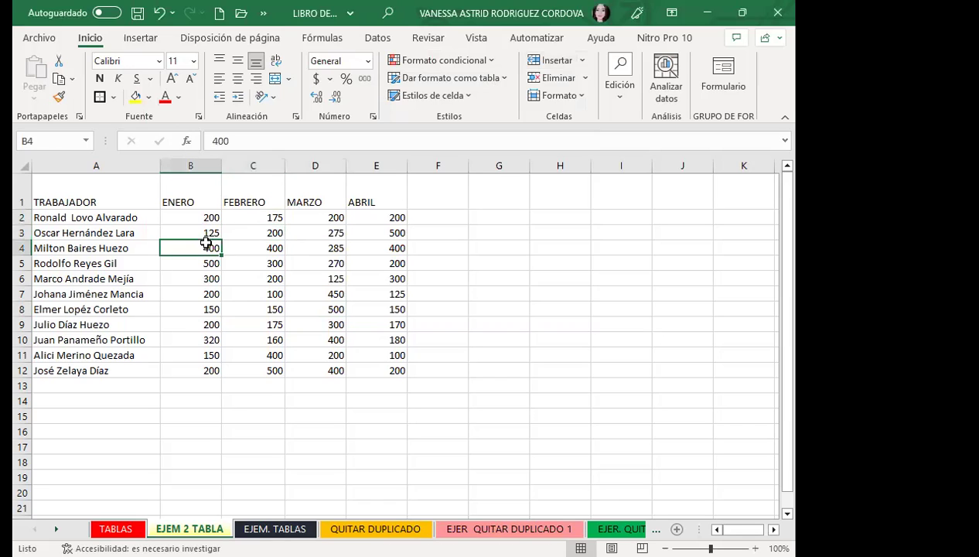
key(shift+Up)
key(shift+Right)
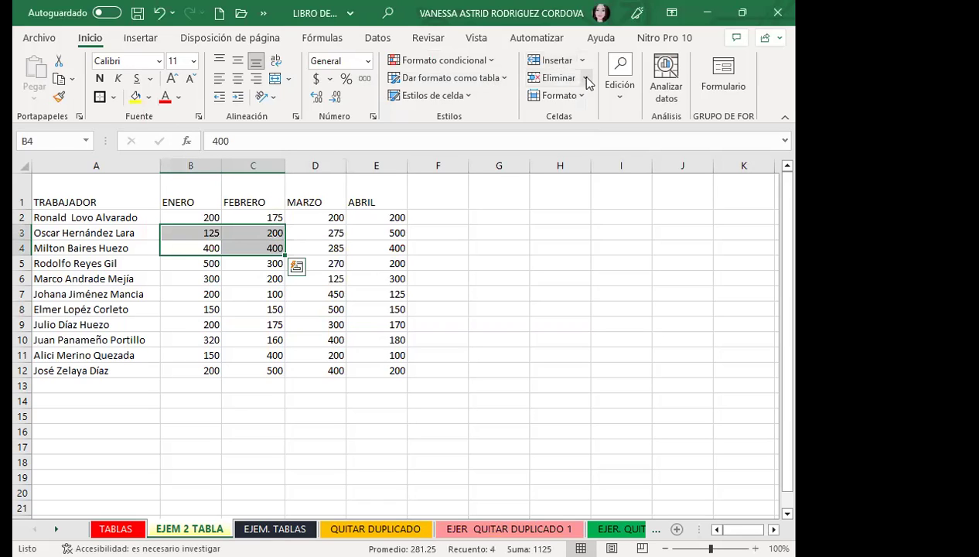
click(451, 78)
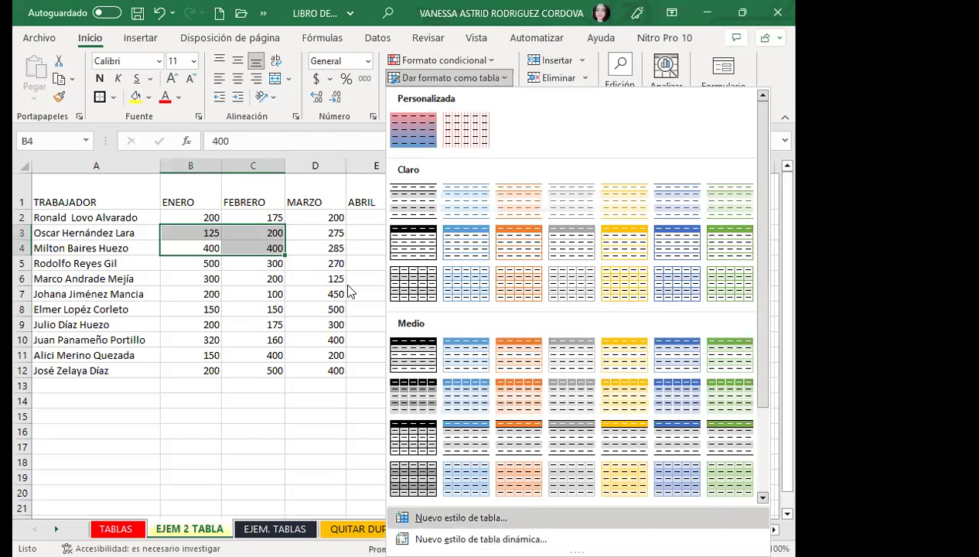
Start a new table style, name it with the author's surname, and select the Toda la tabla element.
click(423, 518)
click(275, 61)
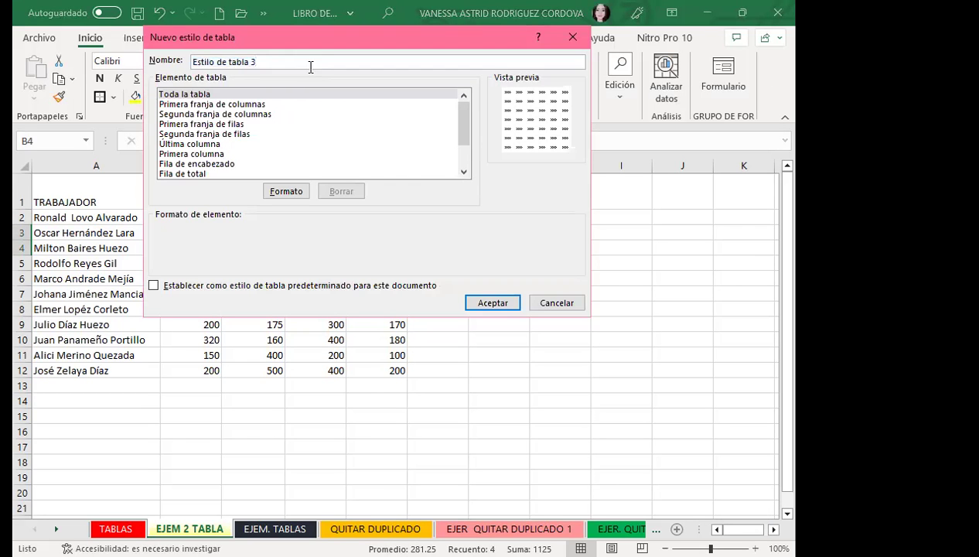
double_click(293, 62)
text(RODRIGUEZ)
click(277, 134)
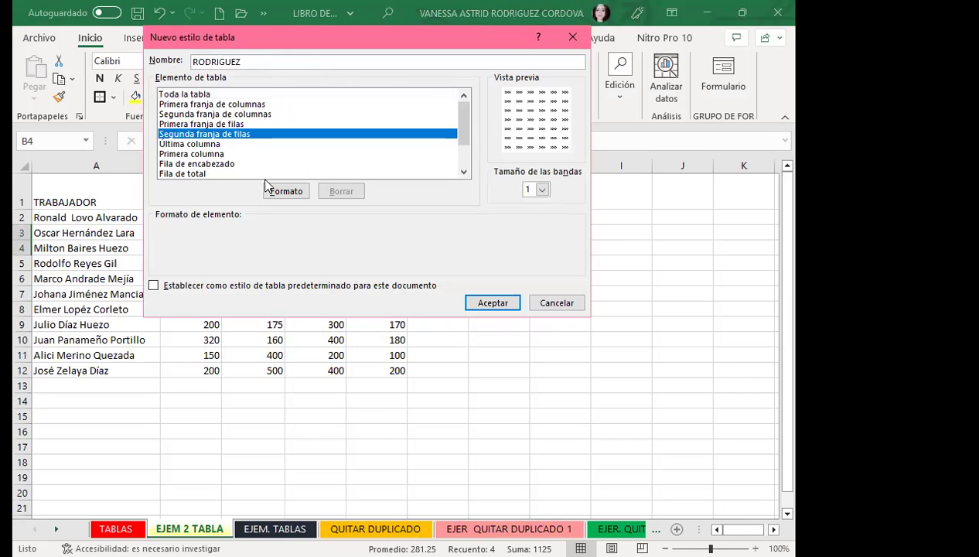
click(173, 95)
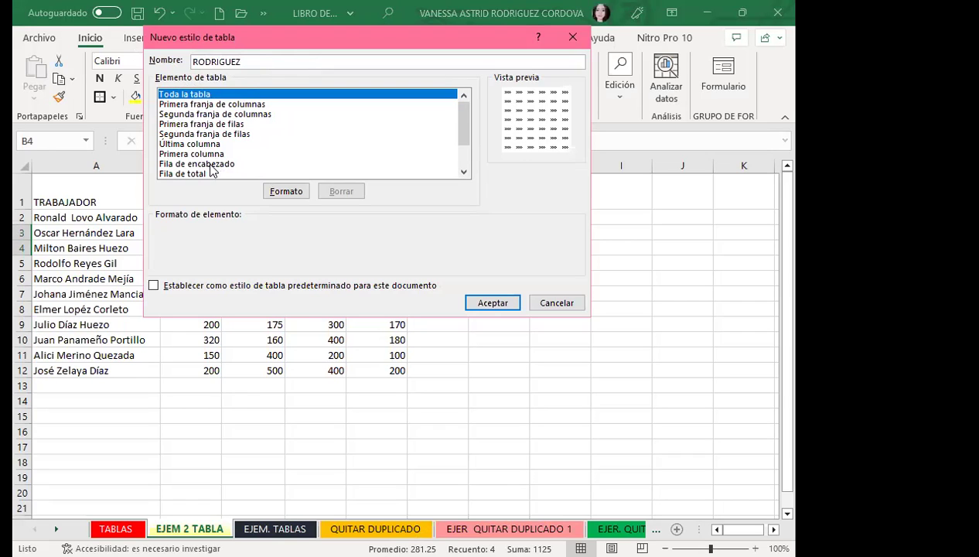
Give the whole-table element light-blue outline and inside borders.
click(280, 191)
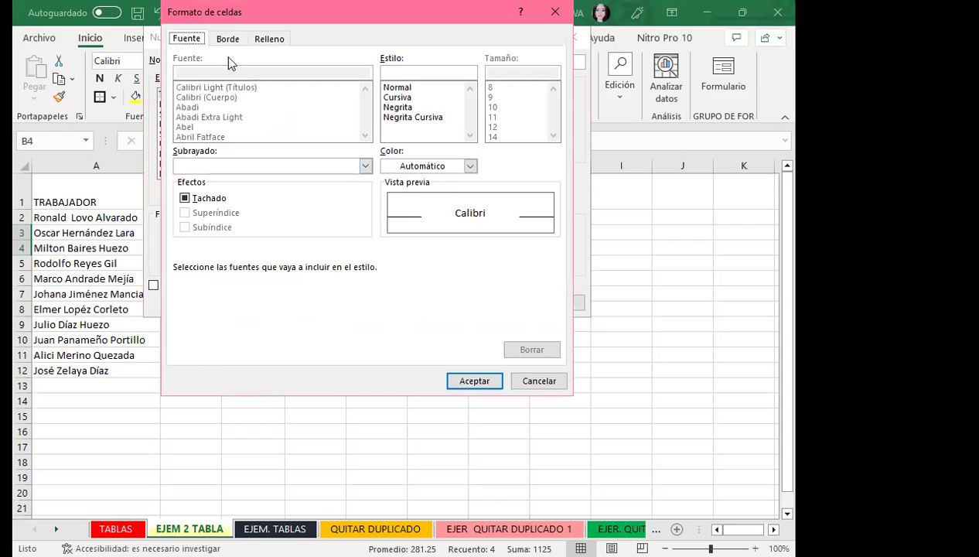
click(228, 38)
click(385, 108)
click(432, 82)
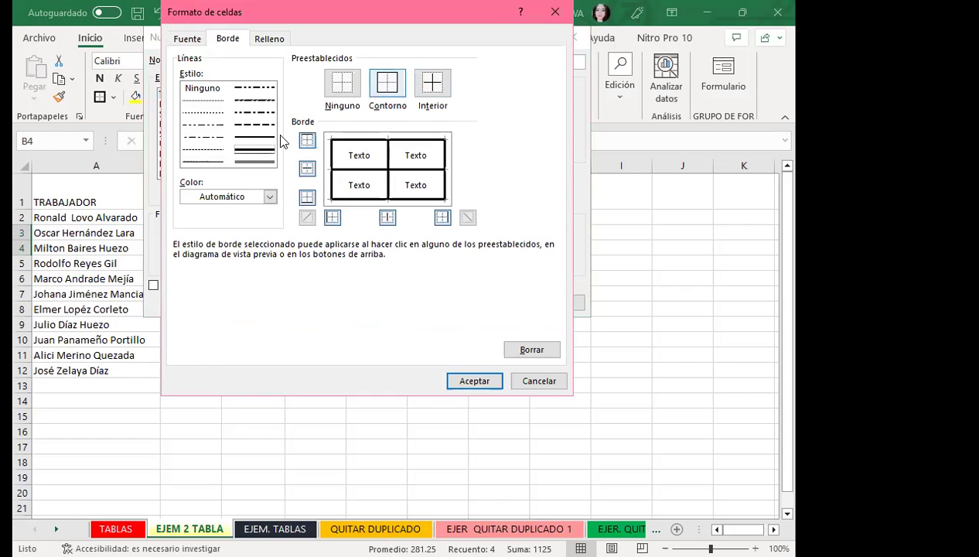
click(269, 197)
click(200, 363)
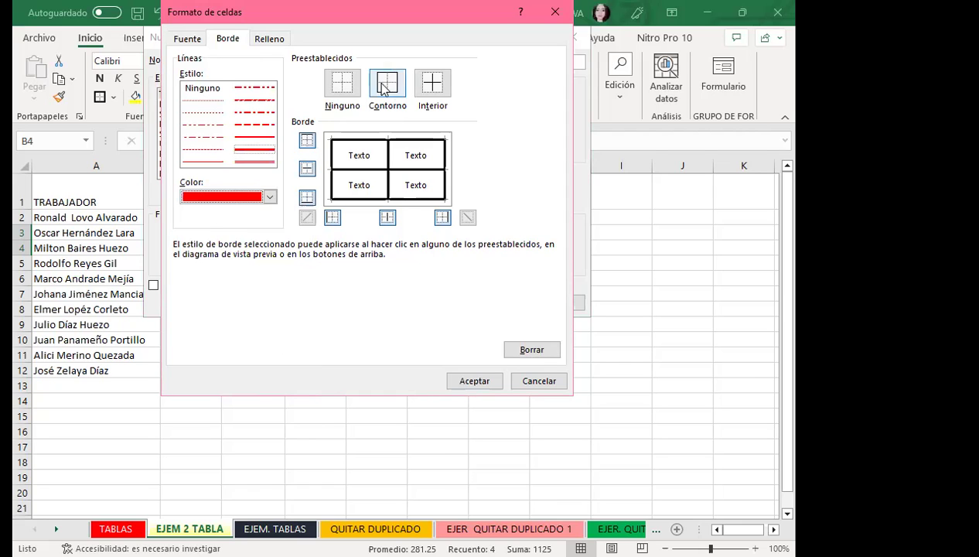
click(267, 197)
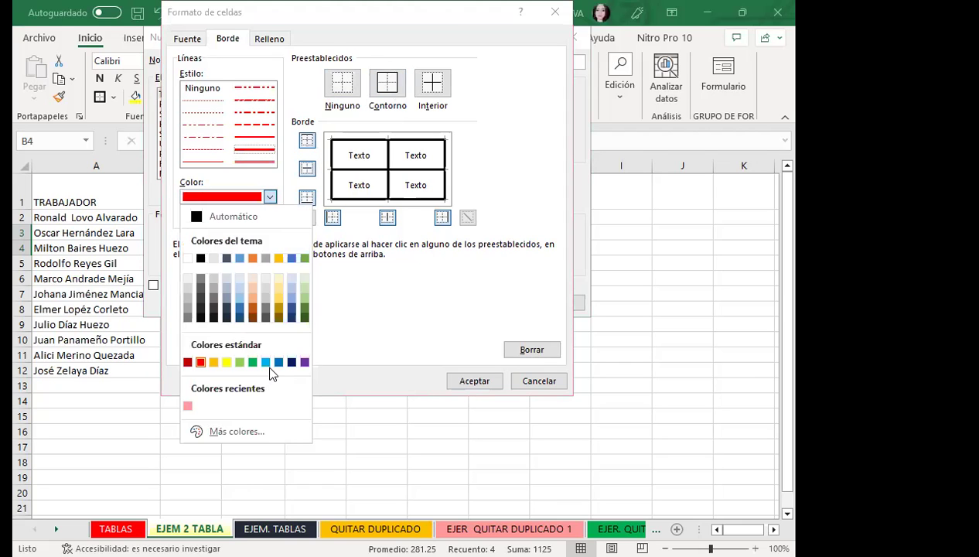
click(266, 362)
click(387, 82)
click(433, 82)
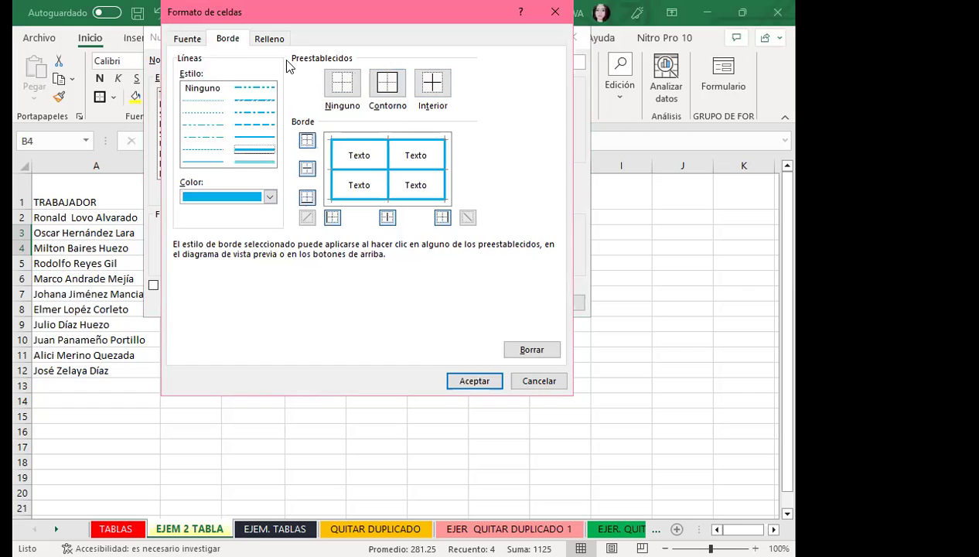
Set a Dos colores gradient fill from pink to light blue, using the top-right variant.
click(267, 40)
click(220, 215)
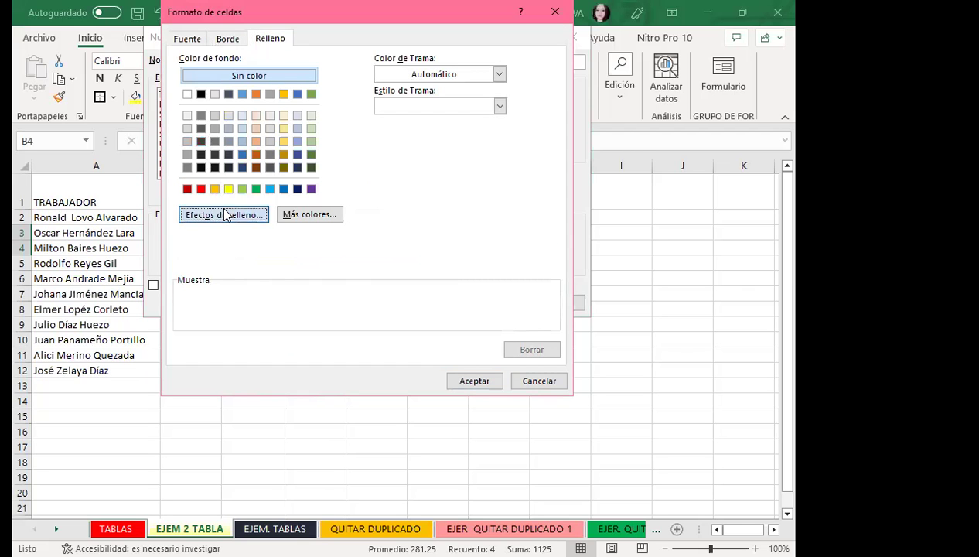
click(431, 88)
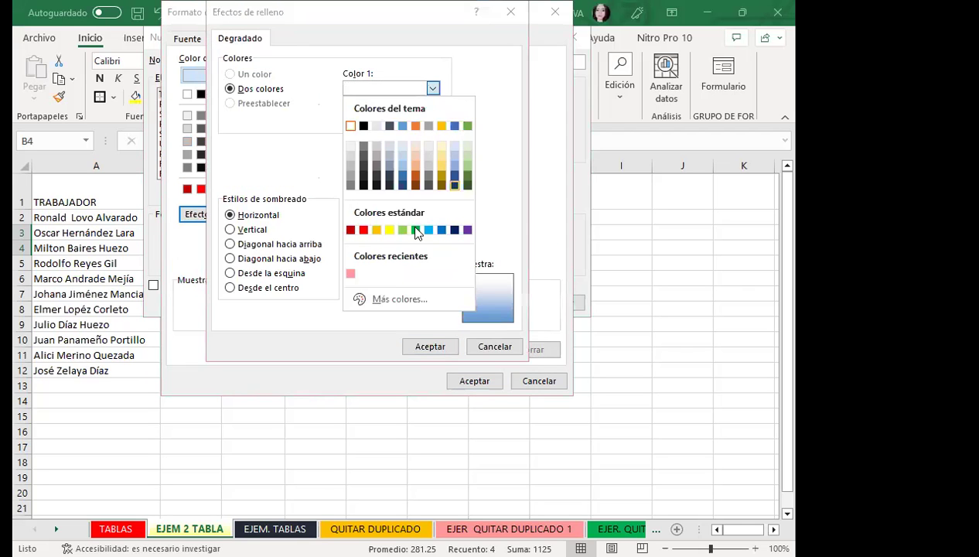
click(387, 301)
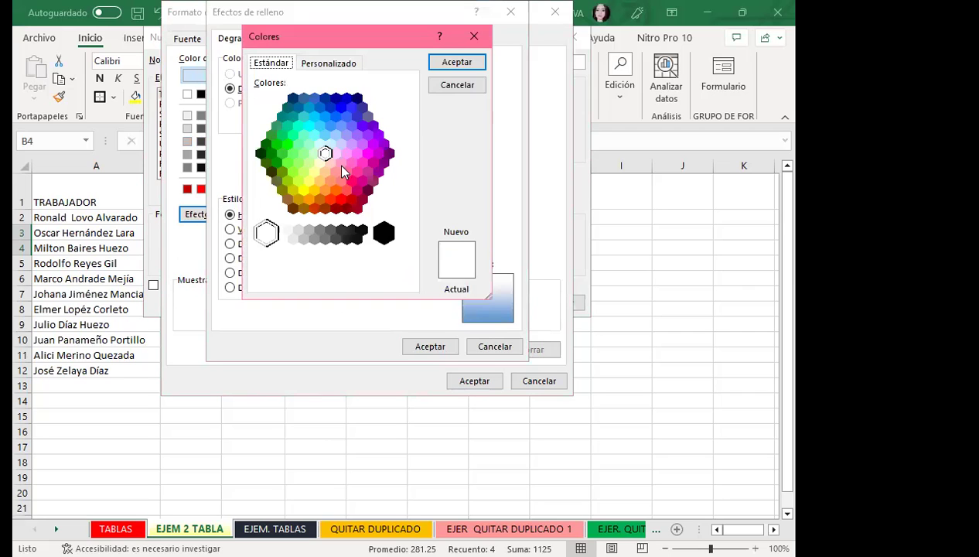
click(335, 176)
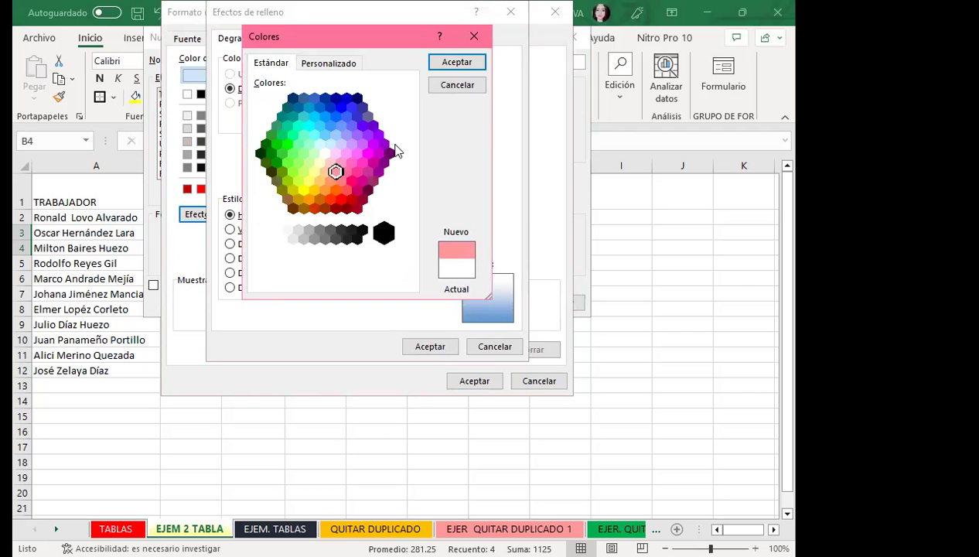
click(445, 63)
click(434, 121)
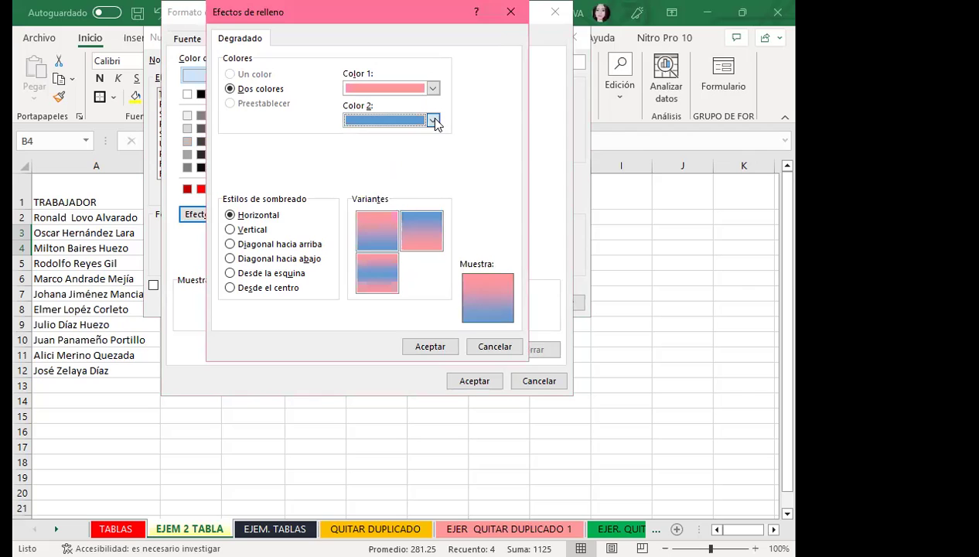
click(398, 332)
drag(408, 135, 409, 103)
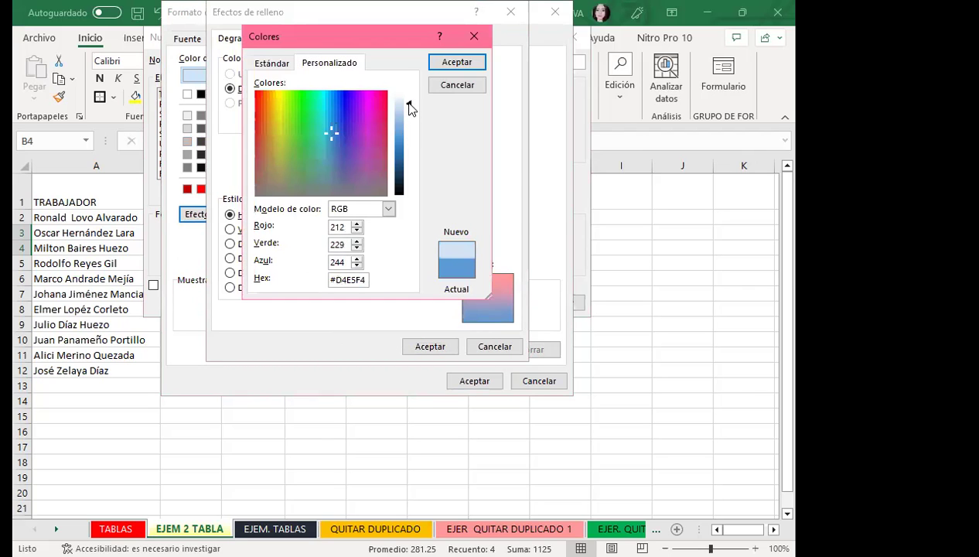
click(481, 63)
click(412, 229)
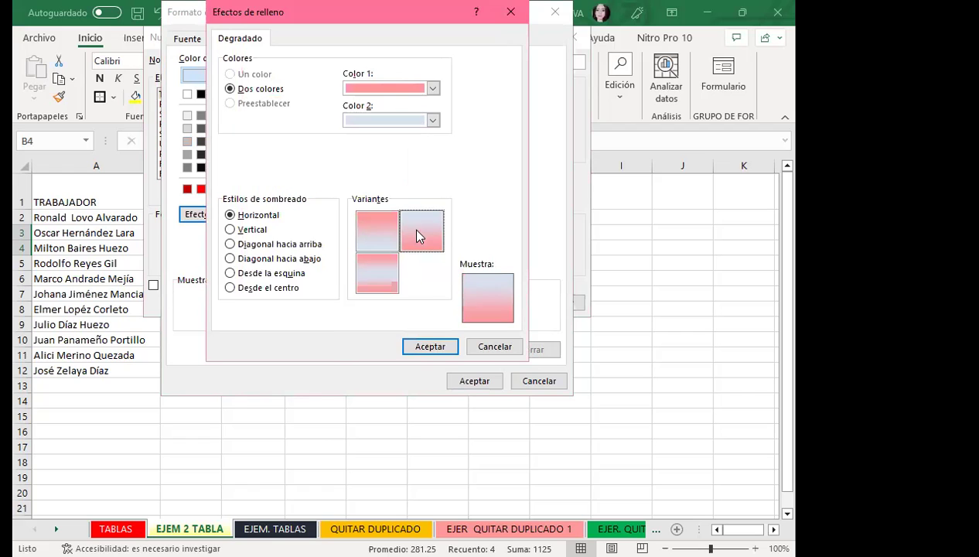
click(418, 349)
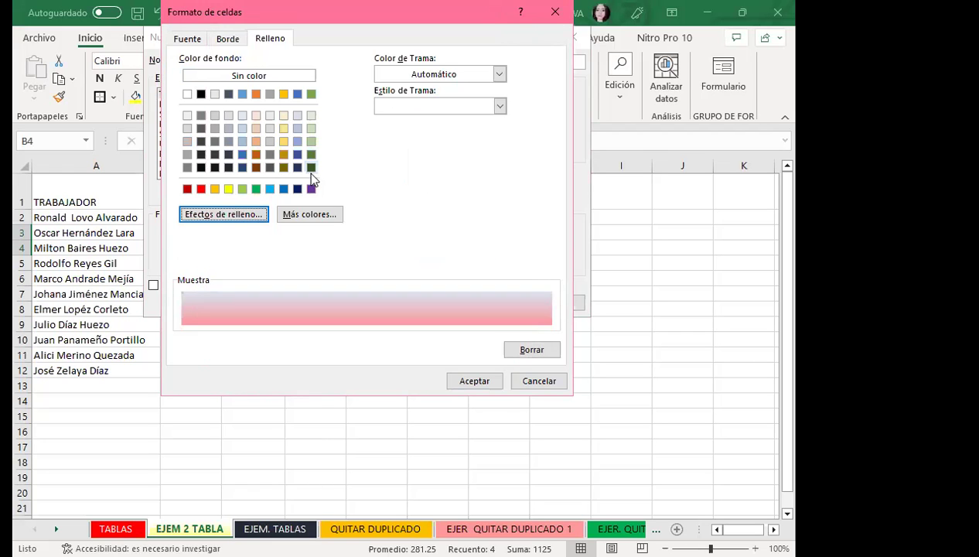
Save the custom gradient table style, then try applying it to the worker data and cancel.
click(462, 381)
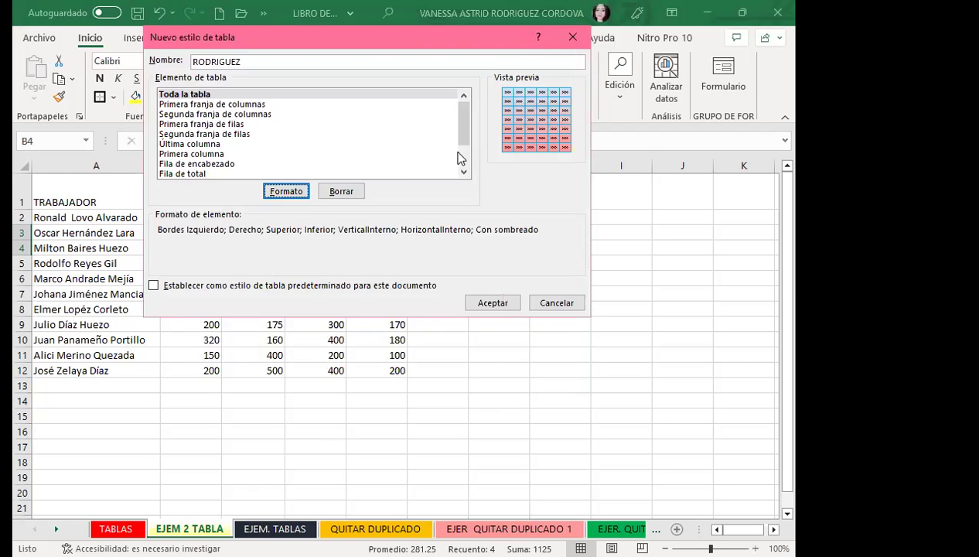
click(477, 305)
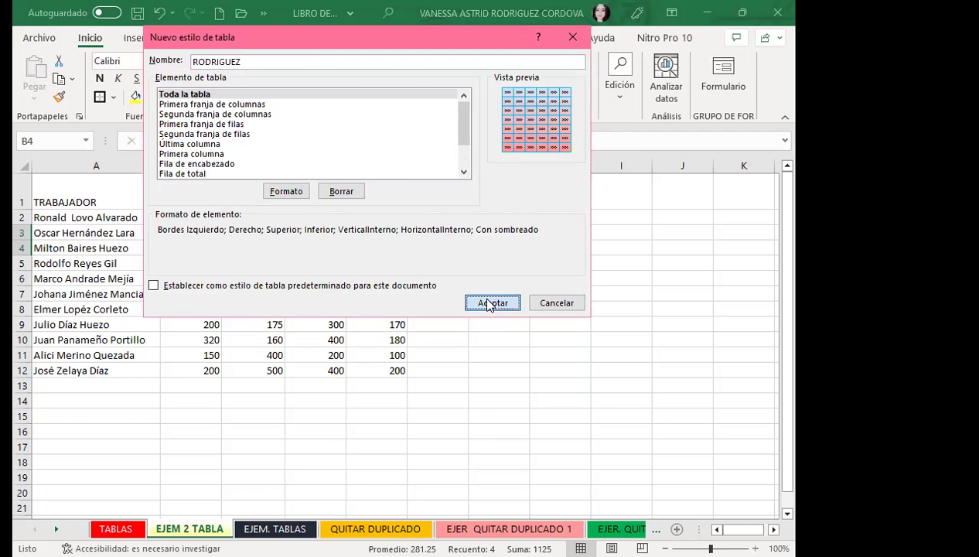
drag(155, 195, 354, 294)
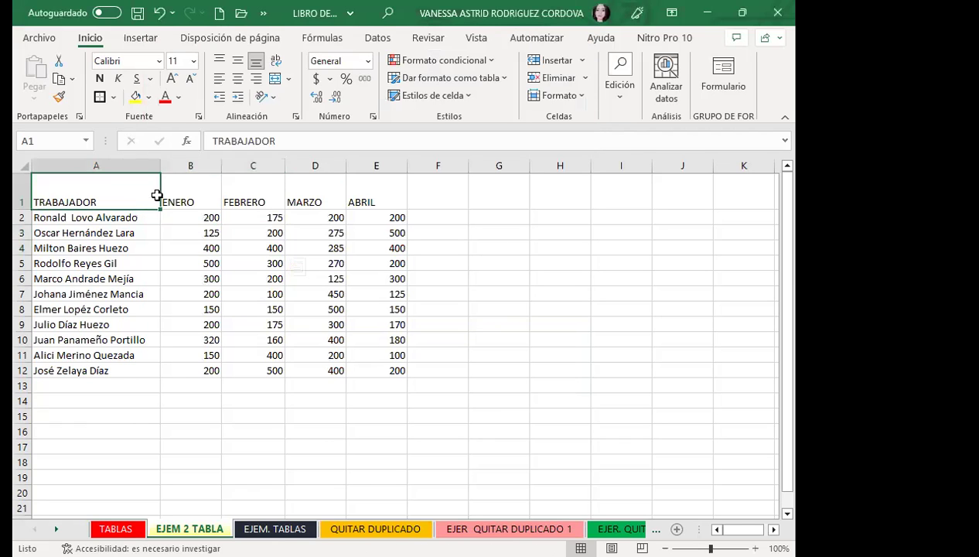
click(253, 278)
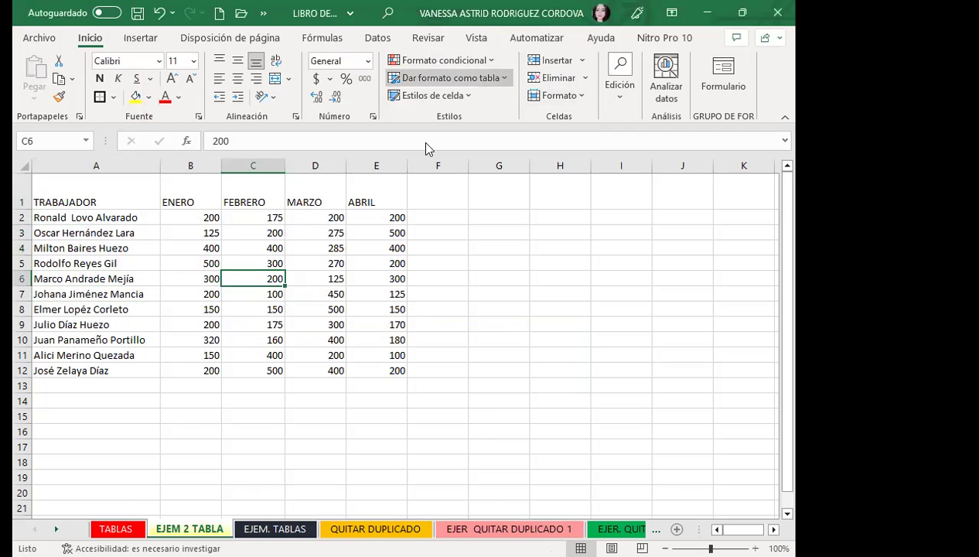
click(452, 78)
click(520, 135)
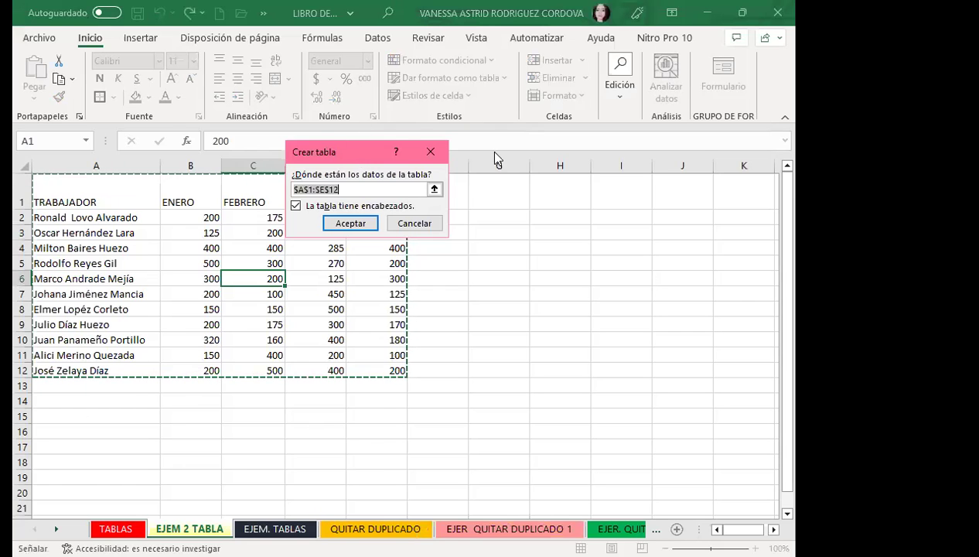
drag(358, 158, 495, 158)
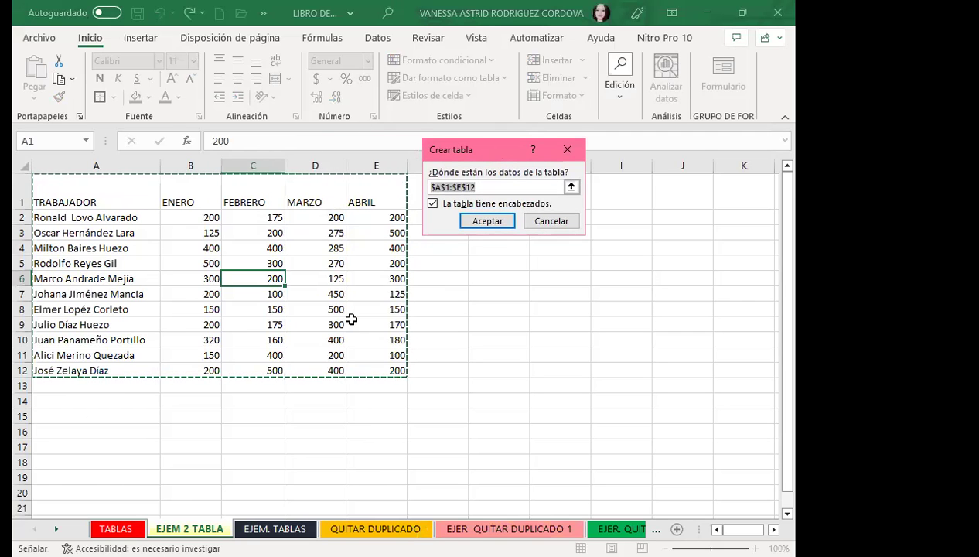
click(560, 222)
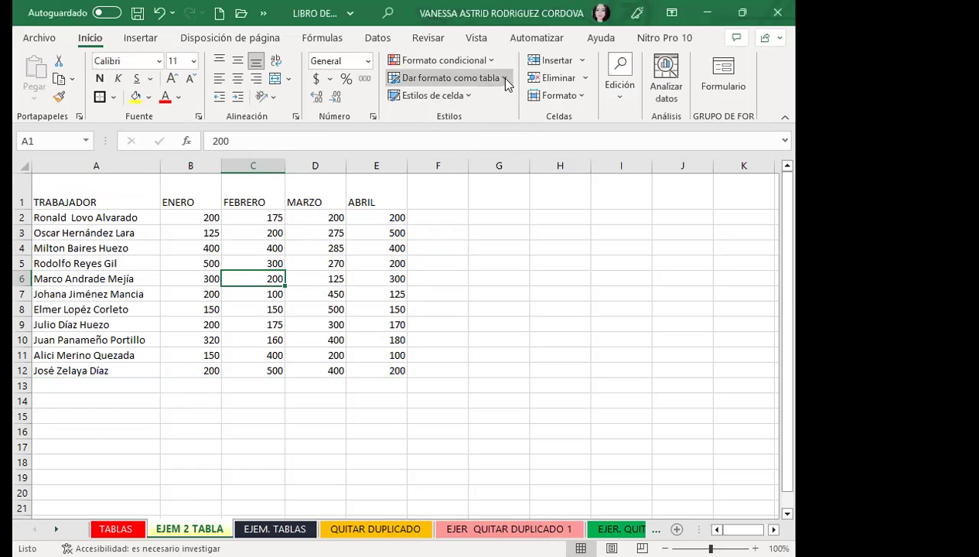
Format A1:E12 as a table with headers using the custom gradient style.
click(448, 77)
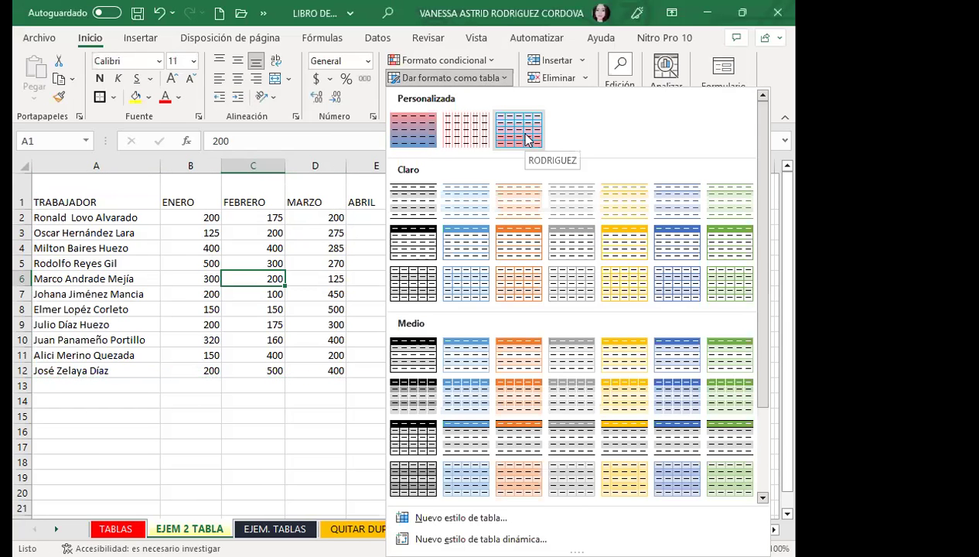
click(525, 136)
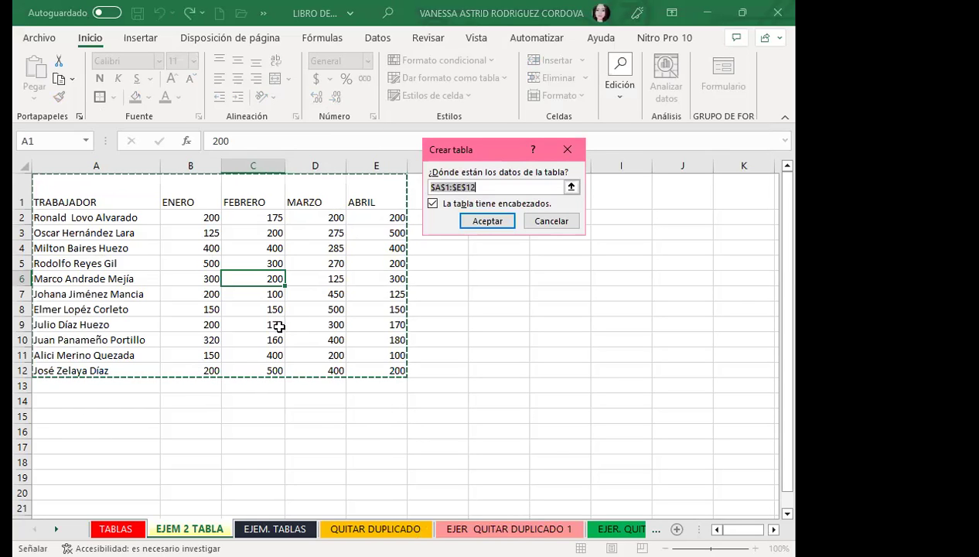
click(484, 221)
click(221, 277)
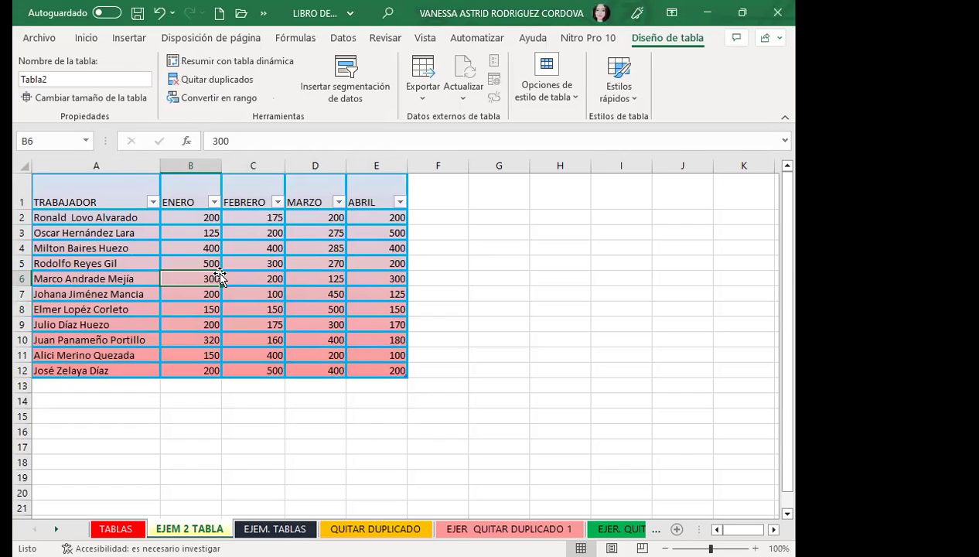
Hide the filter buttons and centre the ENERO–ABRIL headers horizontally and vertically.
key(ctrl+shift+l)
click(213, 260)
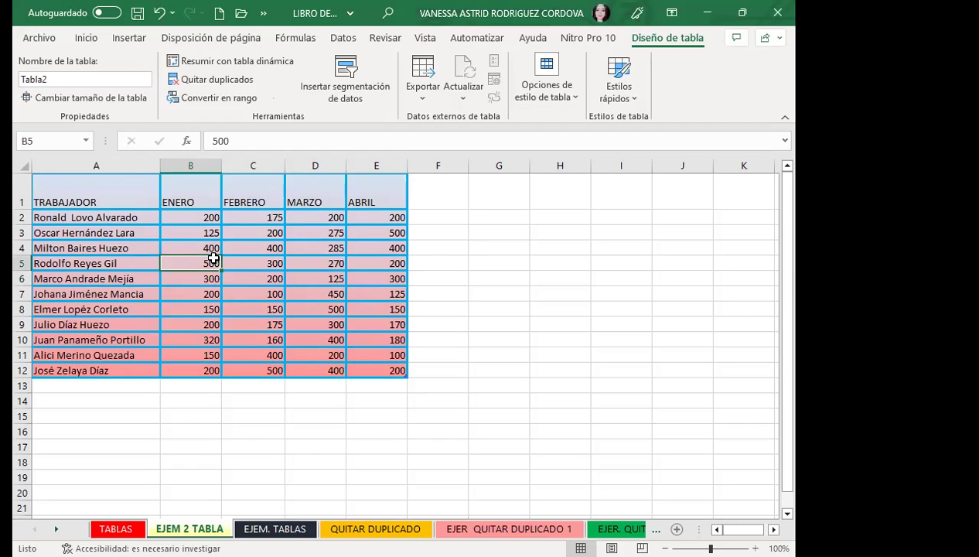
click(181, 249)
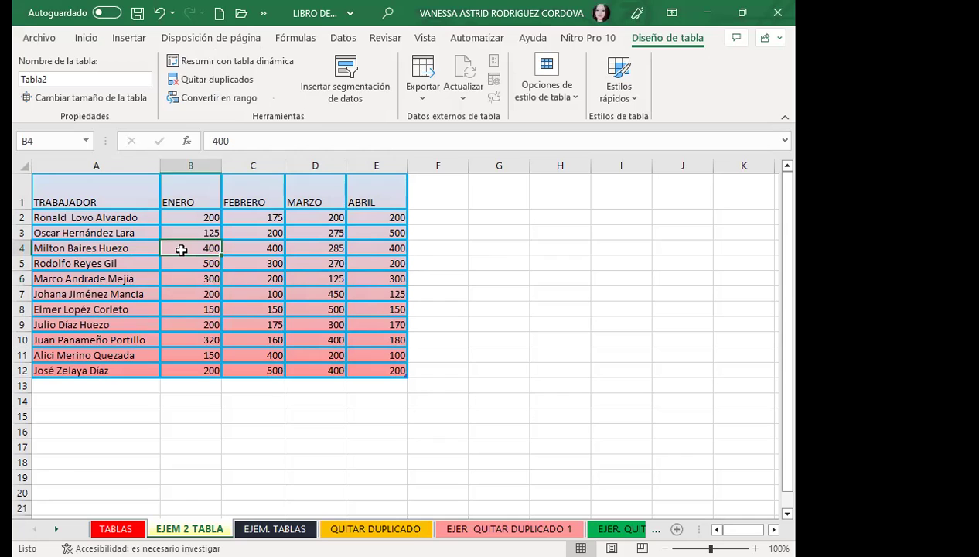
drag(188, 197, 366, 196)
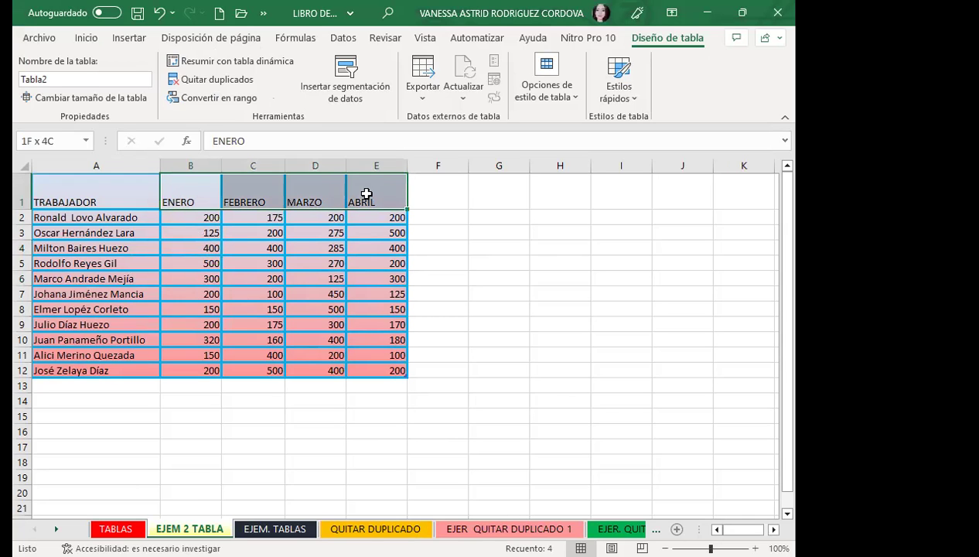
click(86, 37)
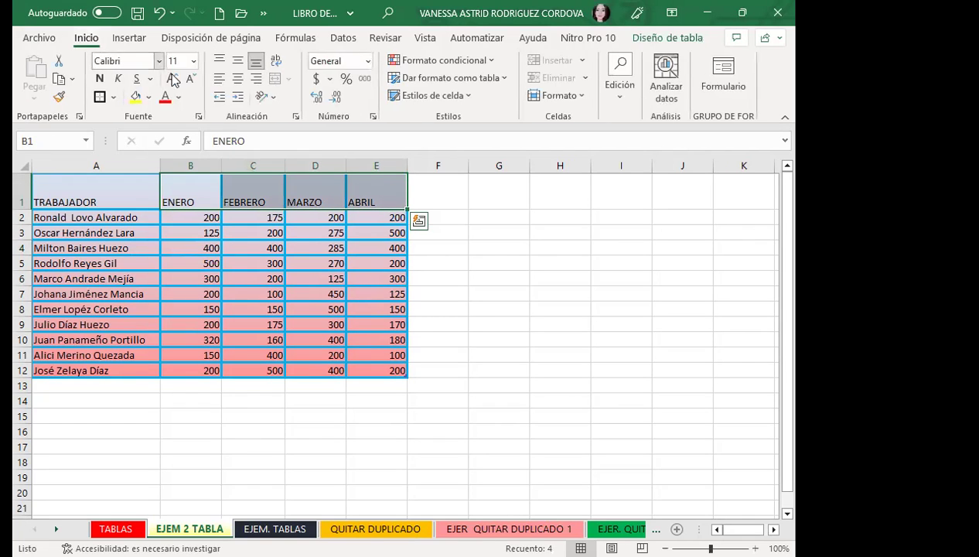
click(238, 78)
click(241, 66)
Centre the TRABAJADOR header both ways, undoing an accidental centring of the worker names.
click(136, 184)
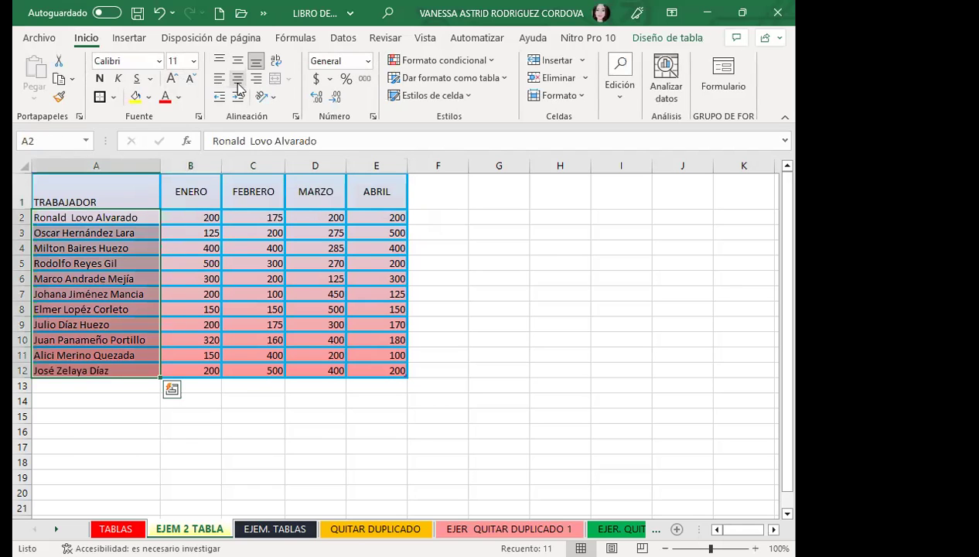
key(alt+o)
key(a)
key(c)
key(ctrl+z)
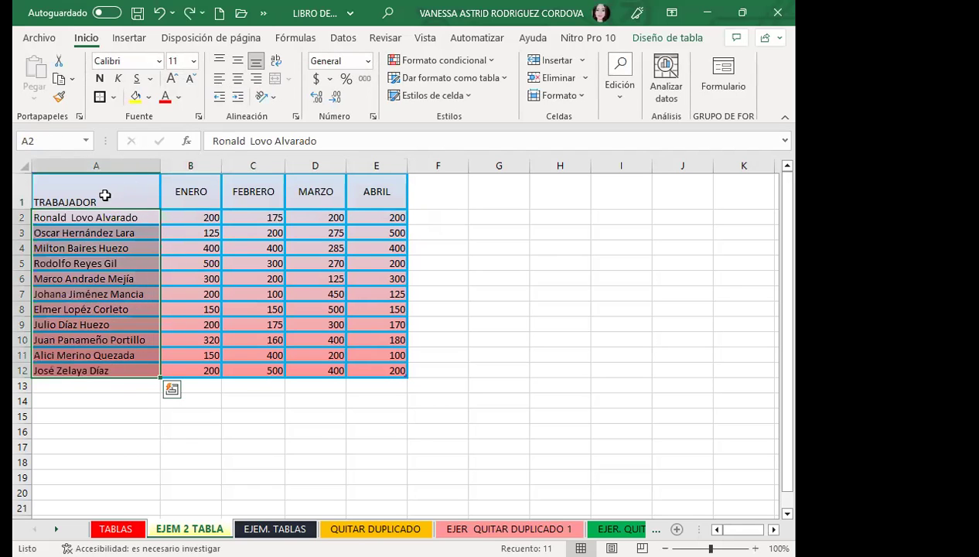
click(129, 186)
click(238, 61)
click(238, 78)
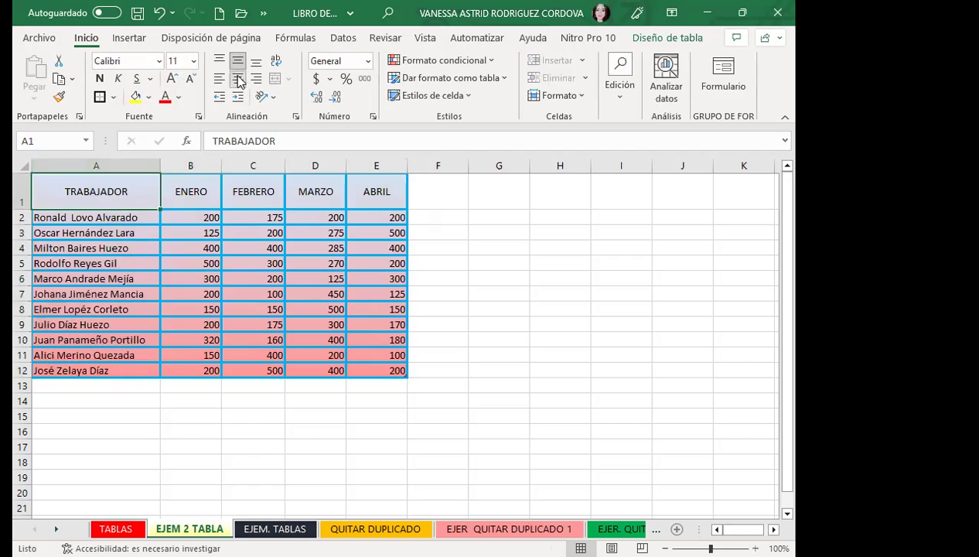
click(115, 216)
Add a TOTAL header in F1, centred horizontally and vertically.
click(434, 190)
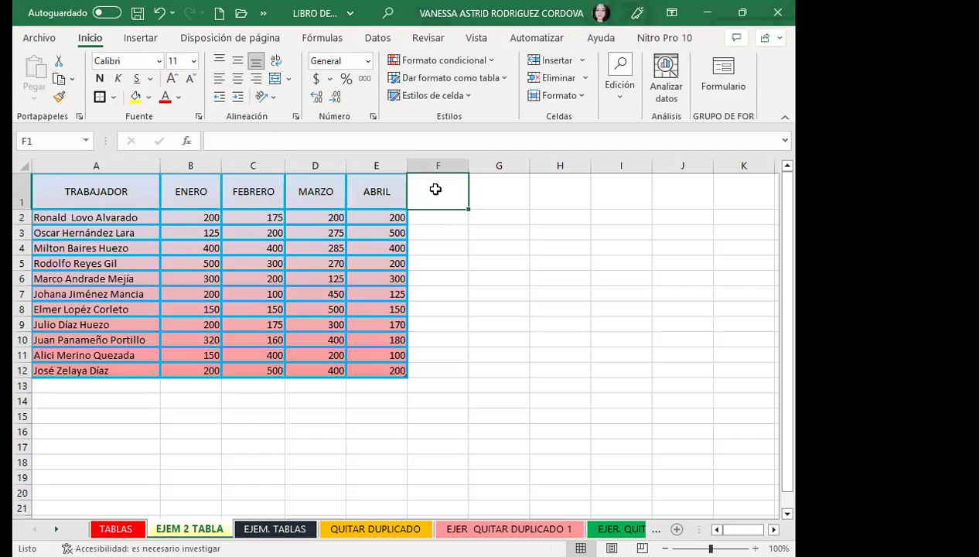
text(TOTAL)
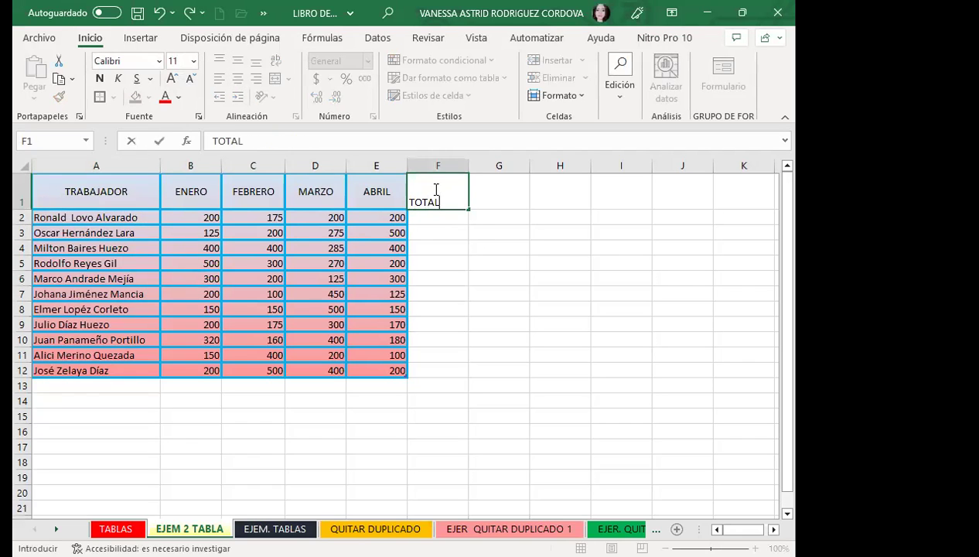
key(ctrl+Return)
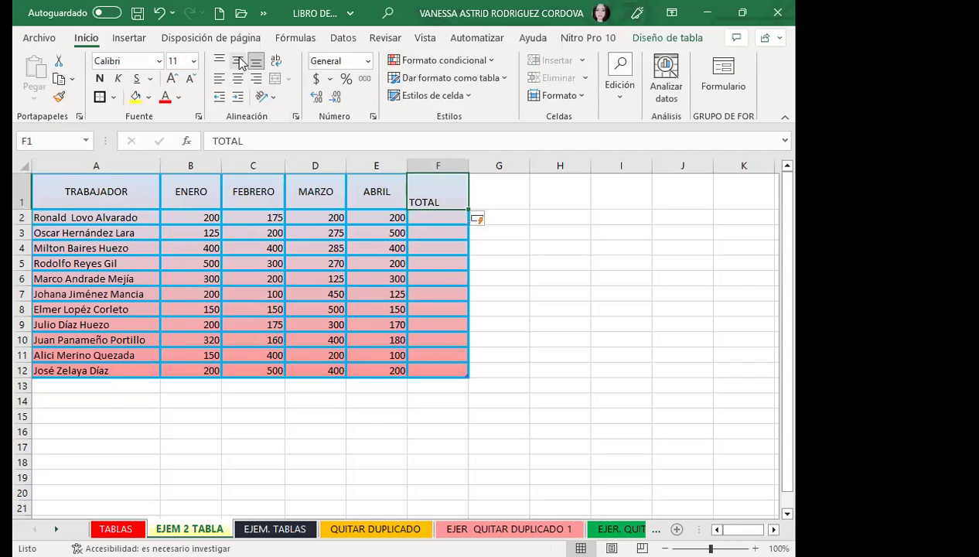
click(240, 62)
click(237, 78)
click(379, 201)
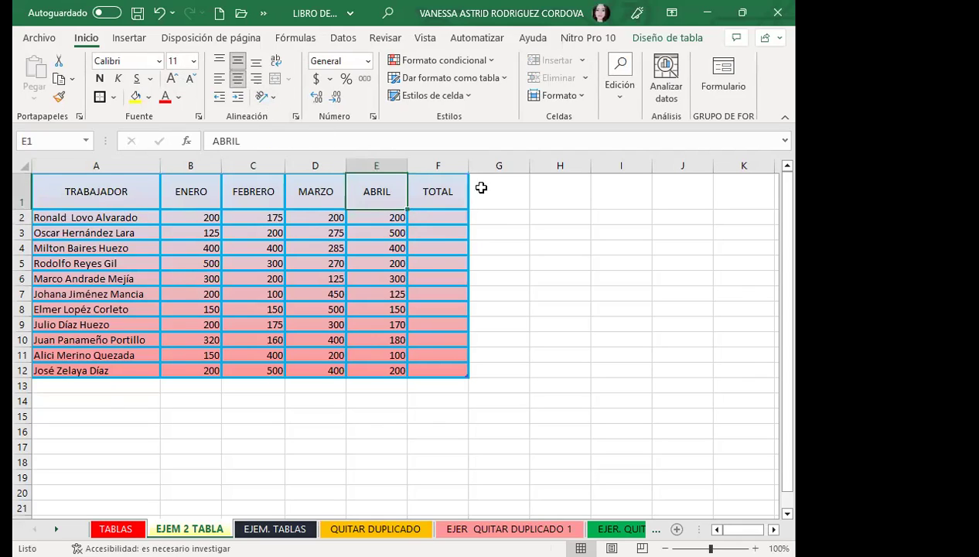
Enter =SUMA(B2:E2) in F2 to fill the TOTAL column for every worker.
click(437, 215)
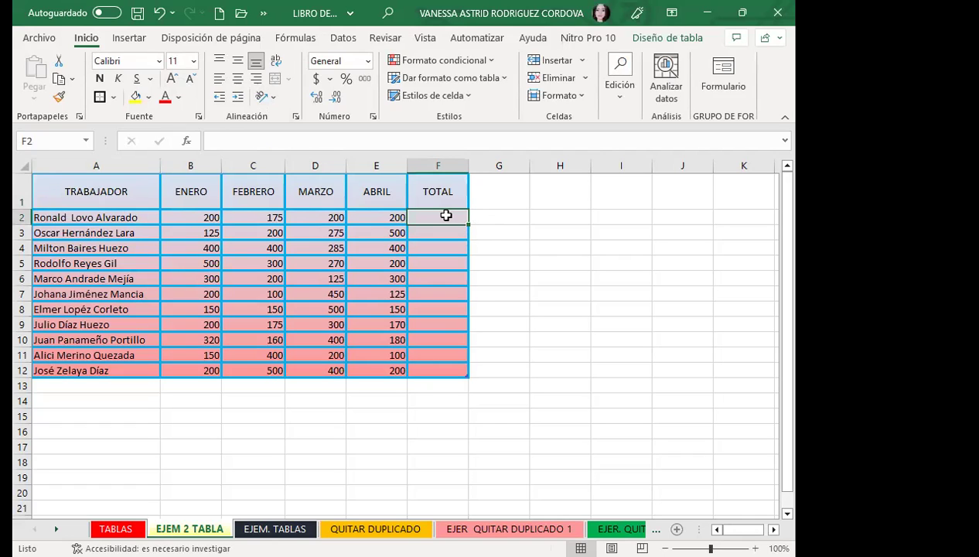
text())
text(=)
text(S)
text(UMA)
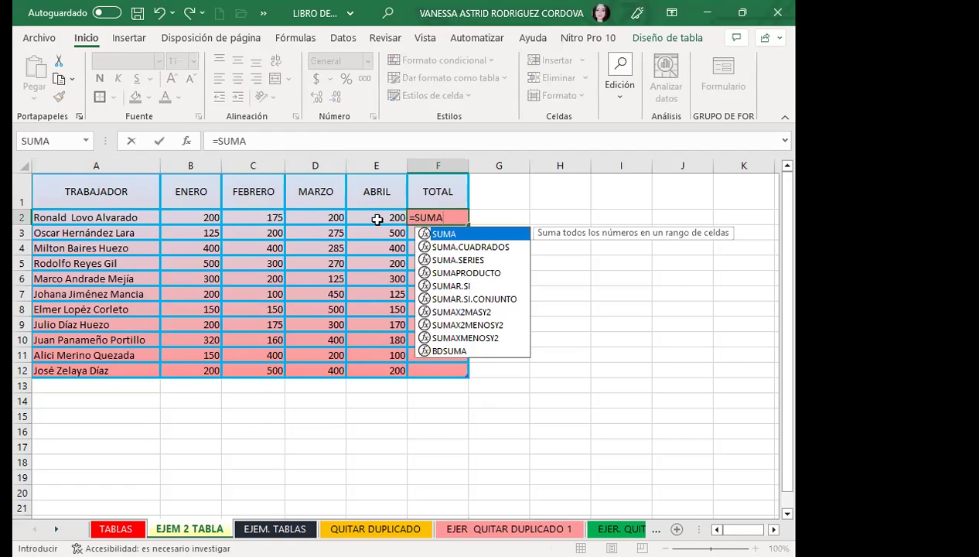
text(()
drag(190, 218, 377, 219)
key(ctrl+Return)
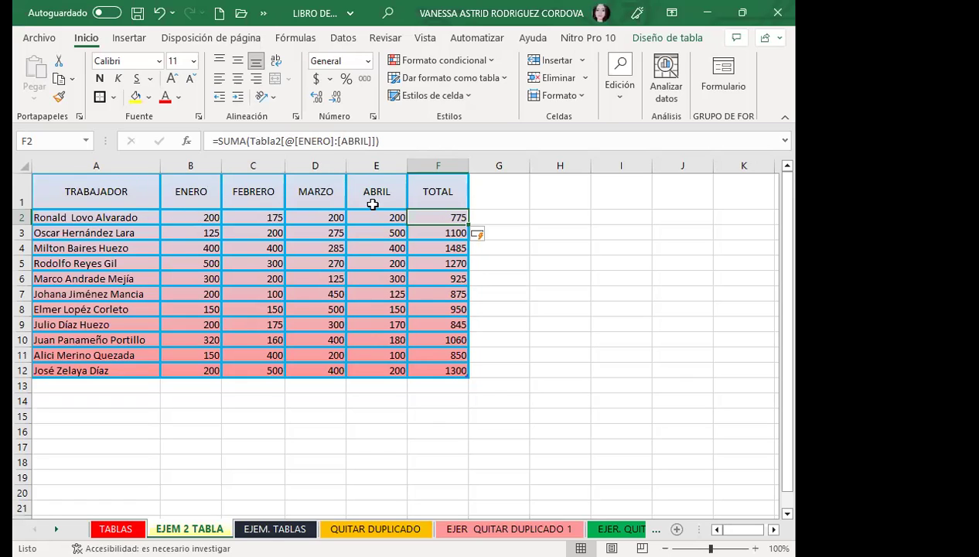
click(636, 40)
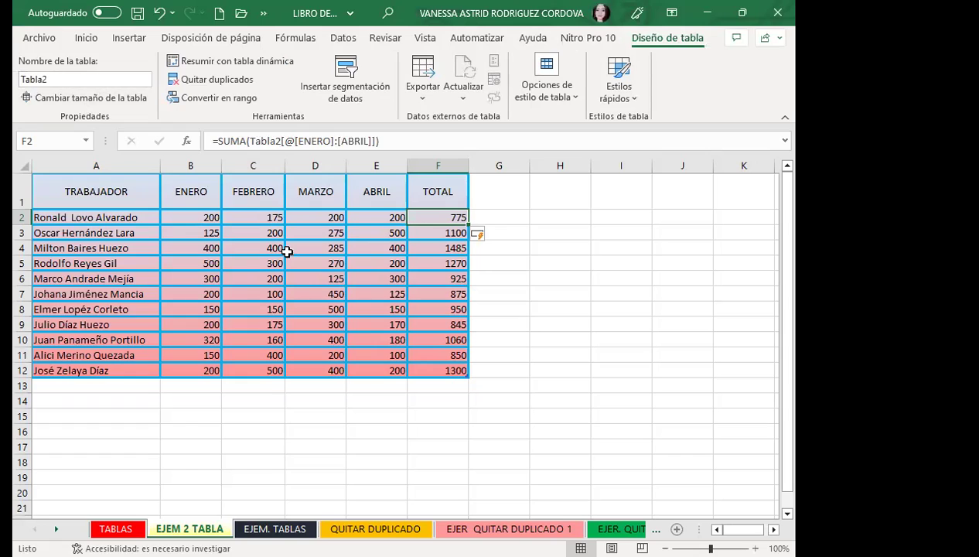
click(256, 246)
click(70, 77)
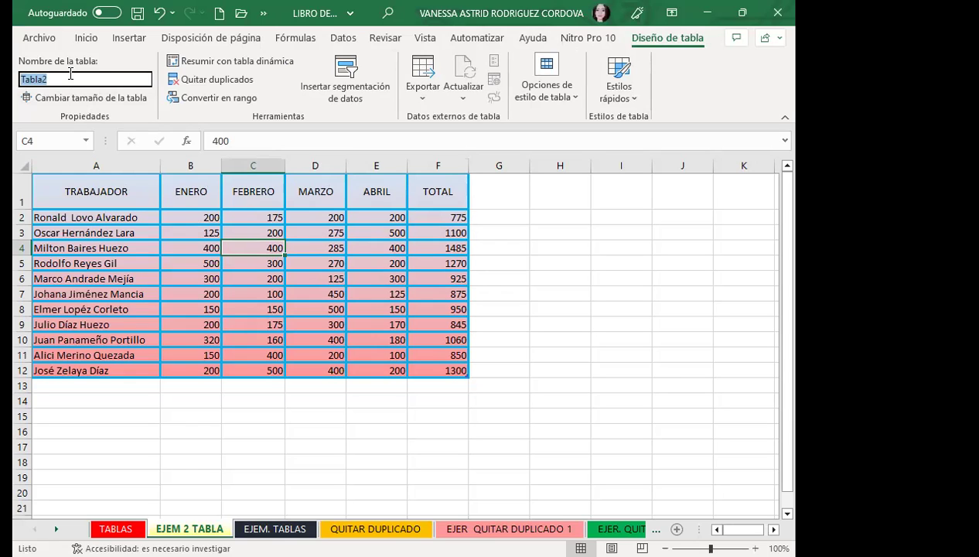
text(RODRIGUEZ)
key(Return)
click(109, 99)
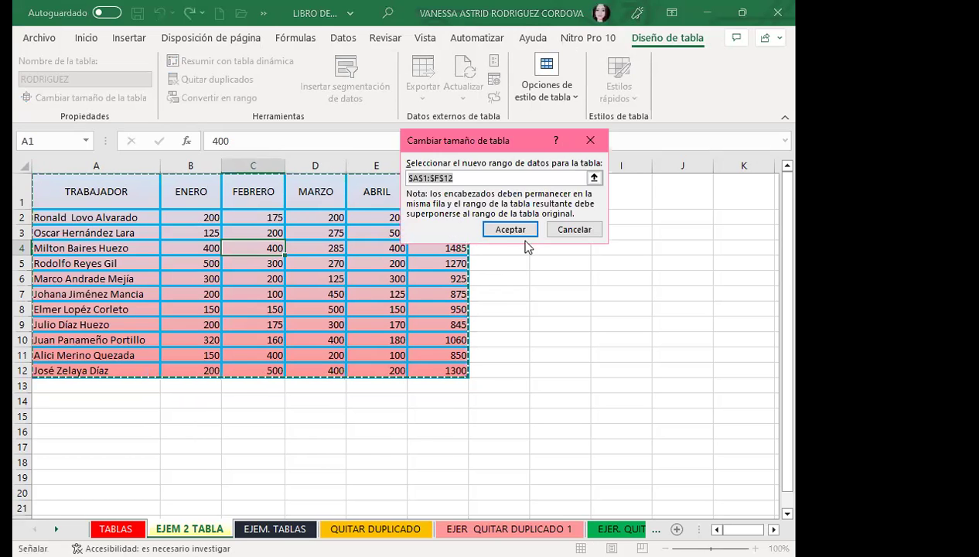
click(502, 230)
click(200, 265)
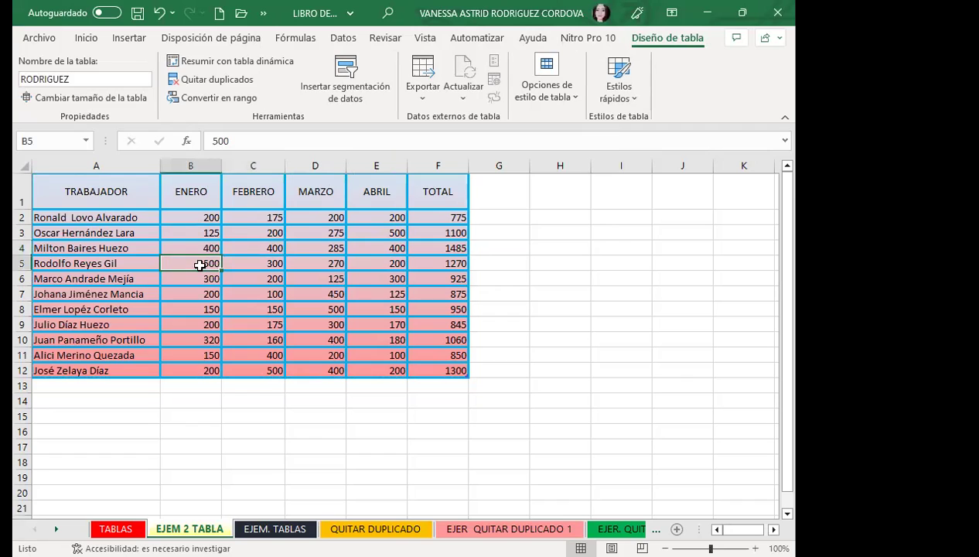
click(230, 219)
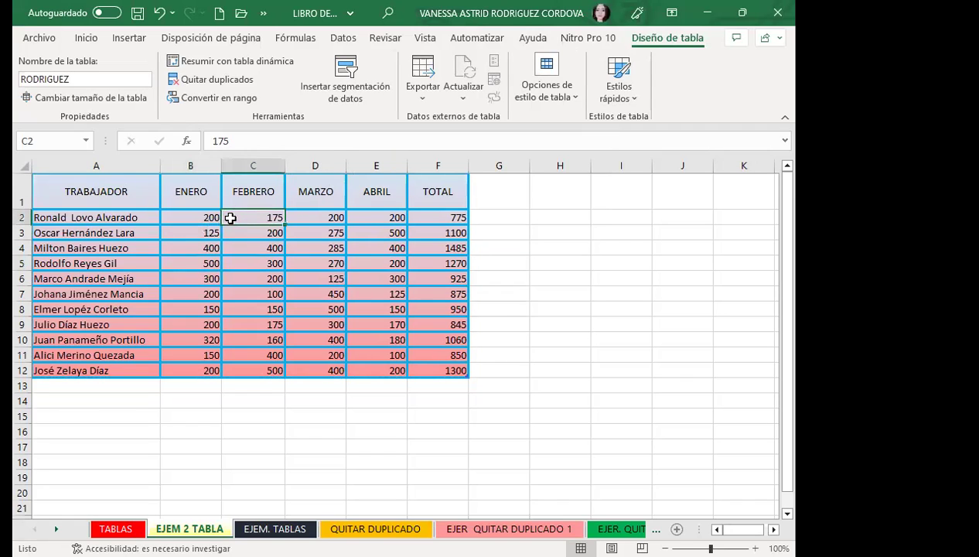
click(444, 220)
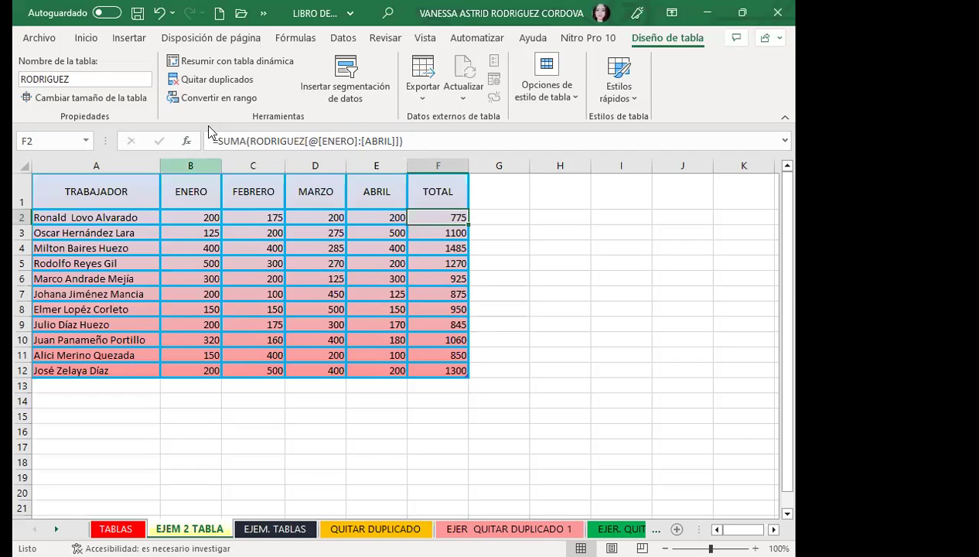
click(250, 262)
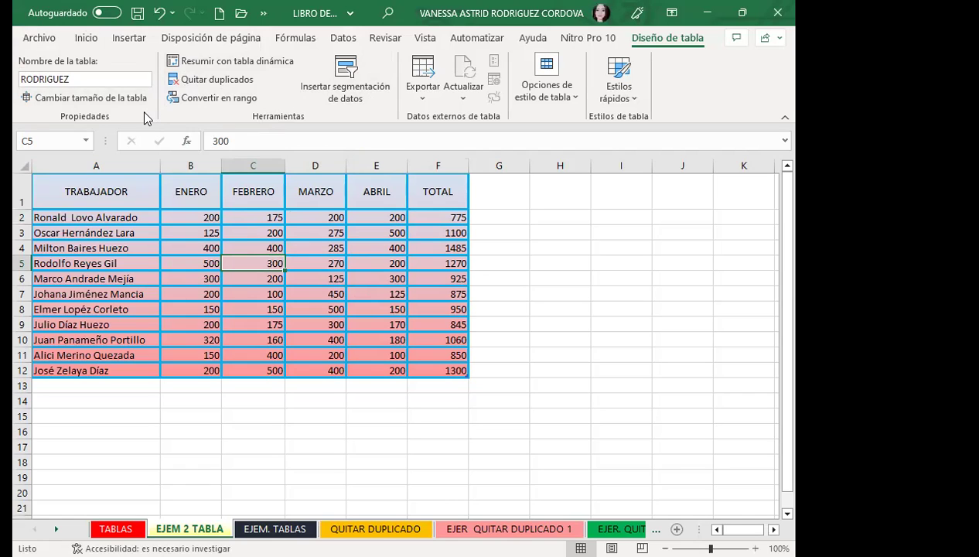
Turn on Primera columna, Última columna and Fila de totales in the table style options.
click(575, 97)
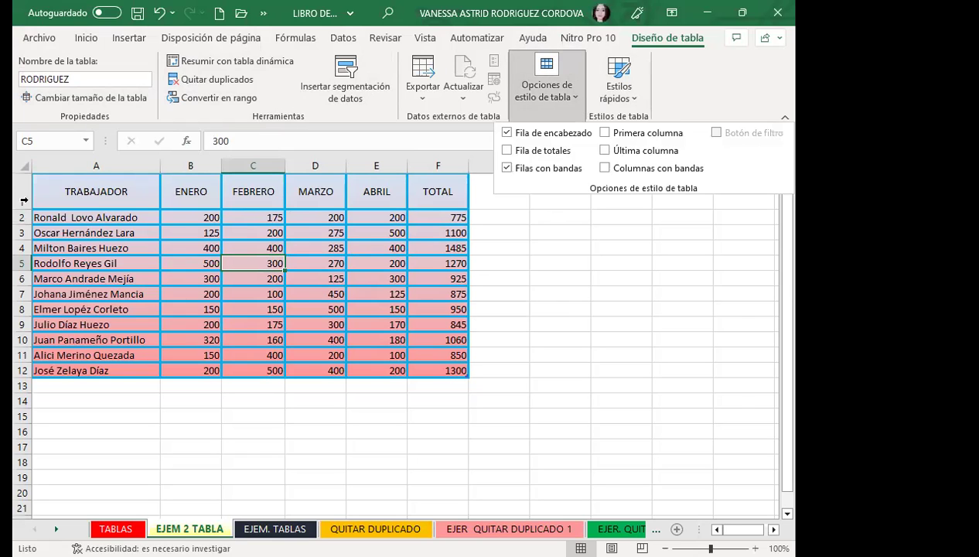
click(546, 310)
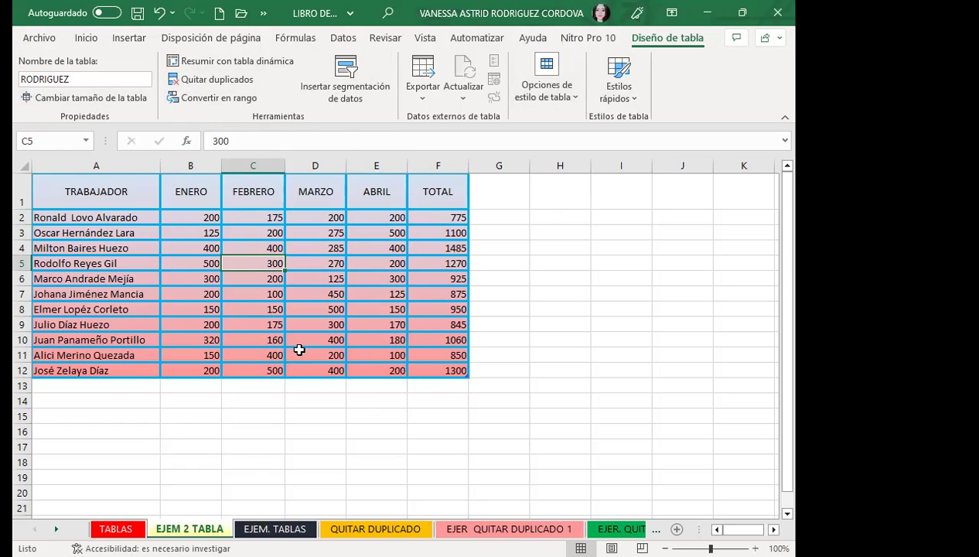
click(578, 99)
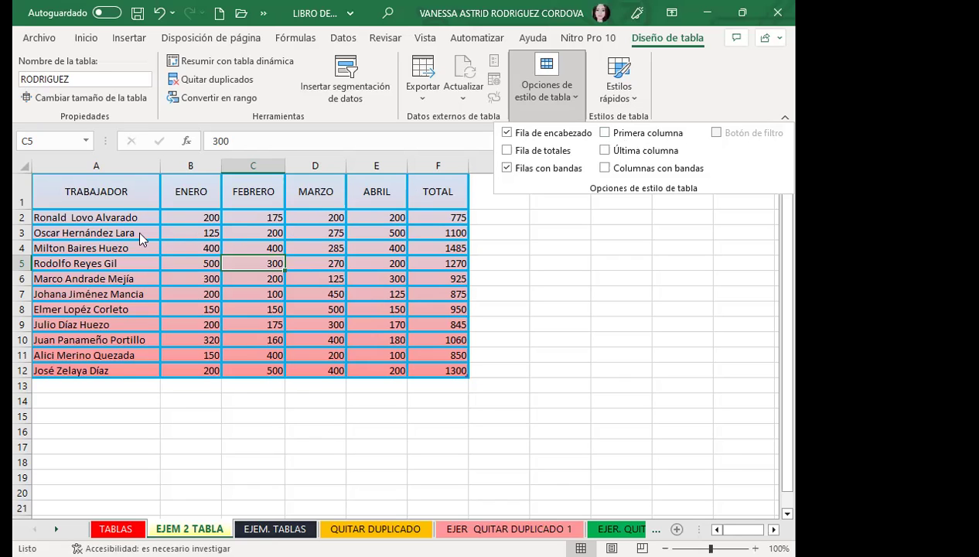
click(605, 134)
click(605, 151)
click(507, 151)
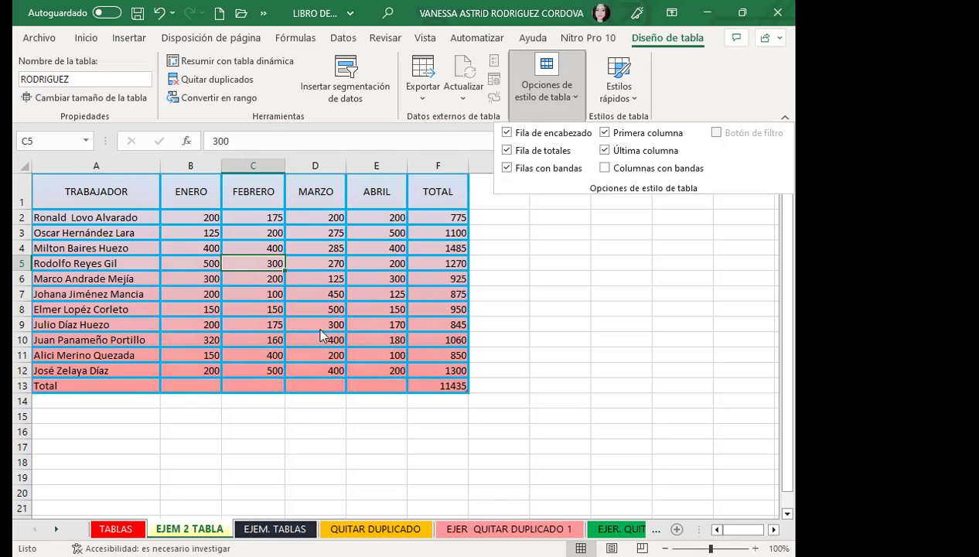
click(137, 288)
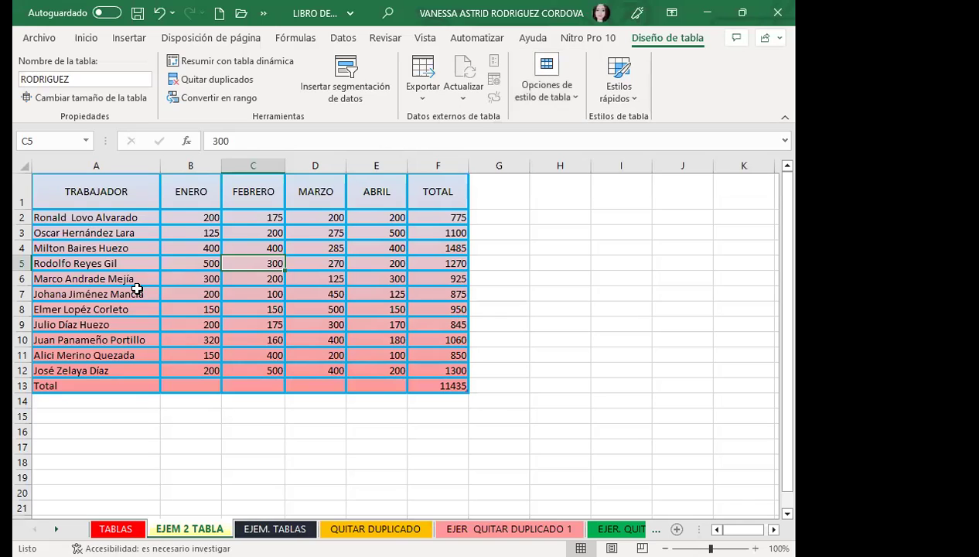
Check the row 5 TOTAL formula and worker names, then switch to PowerPoint.
click(315, 263)
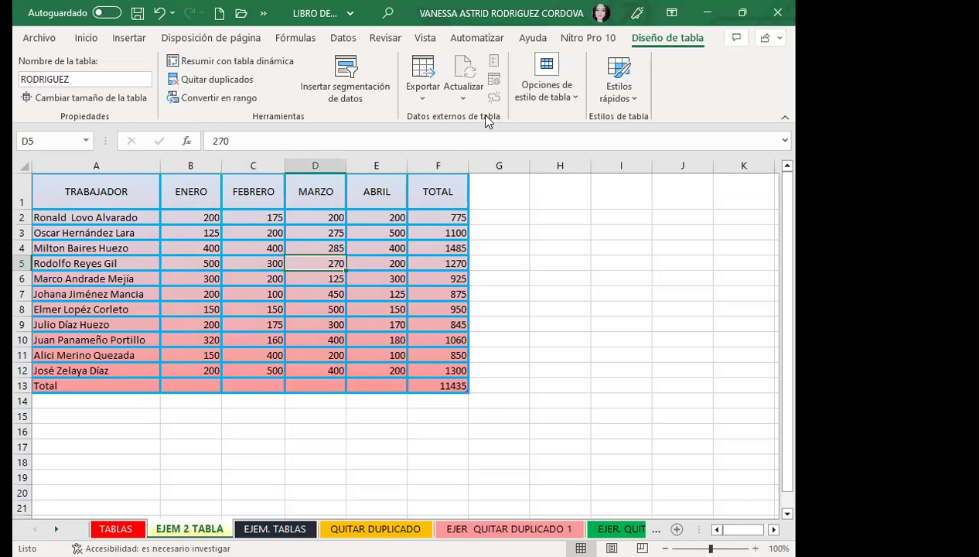
click(556, 103)
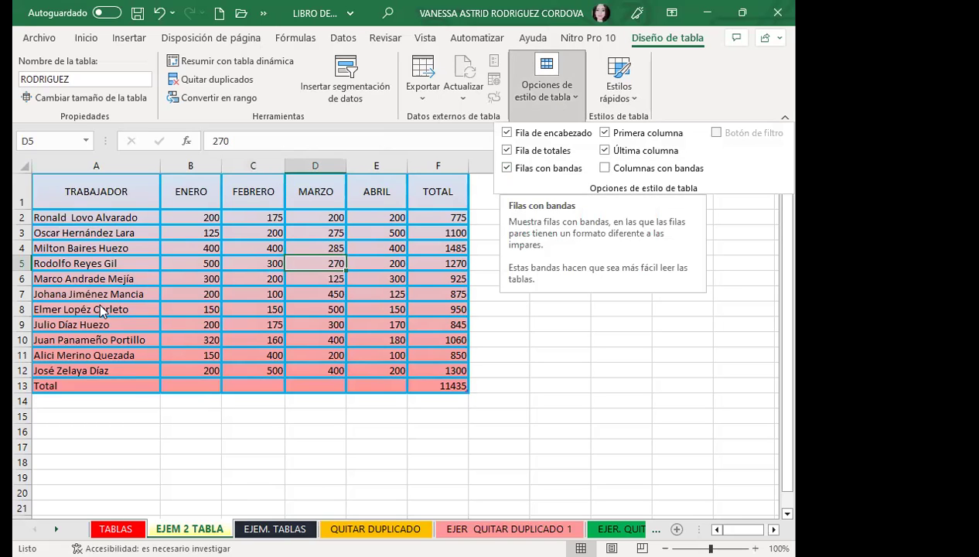
click(92, 277)
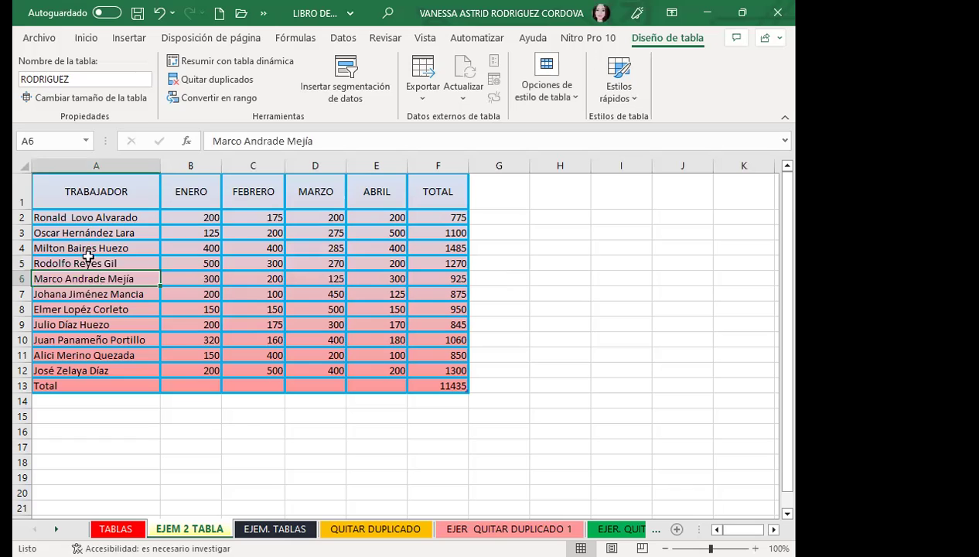
click(396, 259)
click(432, 259)
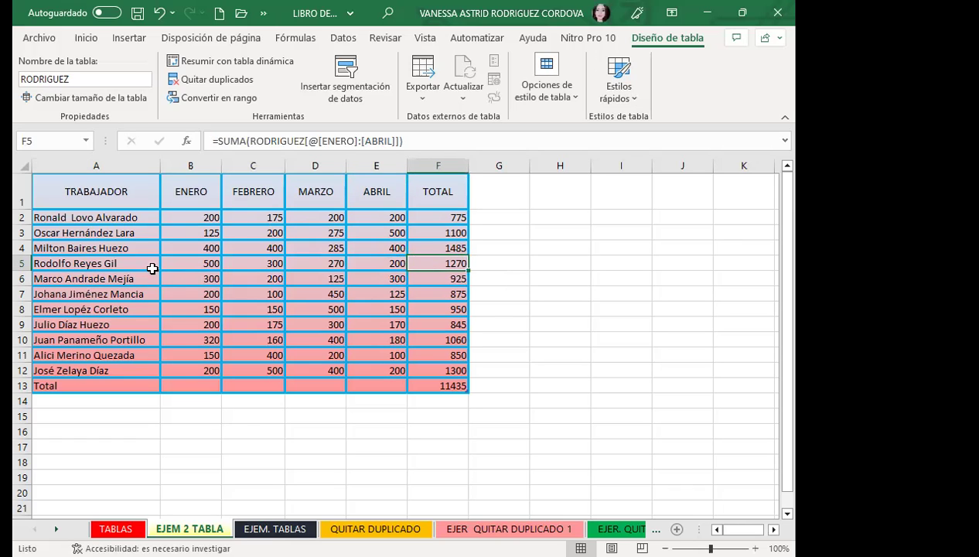
click(124, 263)
click(133, 231)
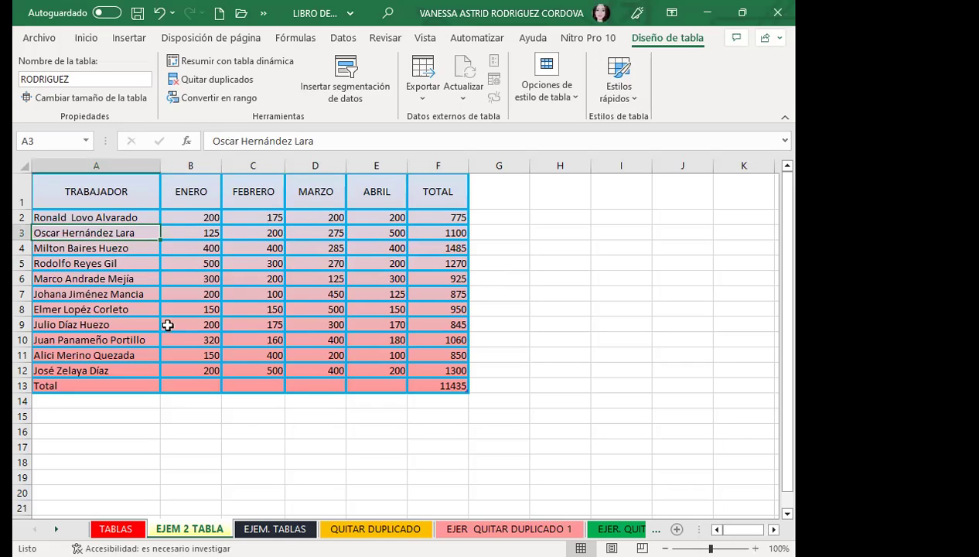
click(146, 249)
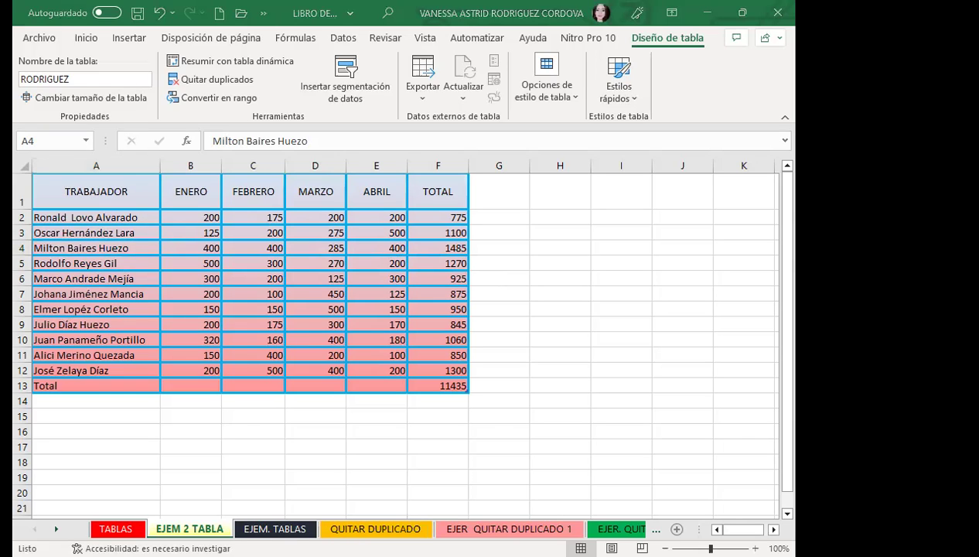
key(alt+Tab)
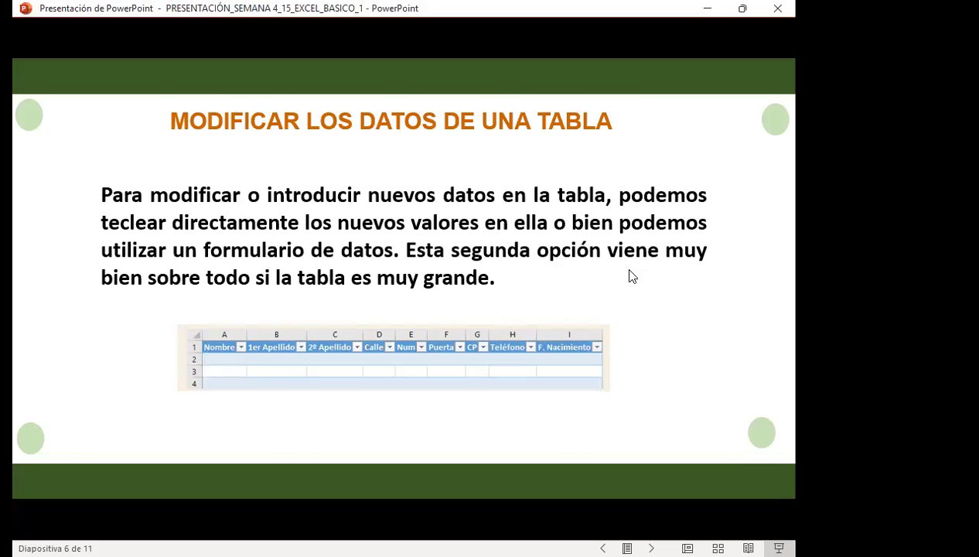
Advance to slide 7, the table of function numbers 101–111.
click(632, 276)
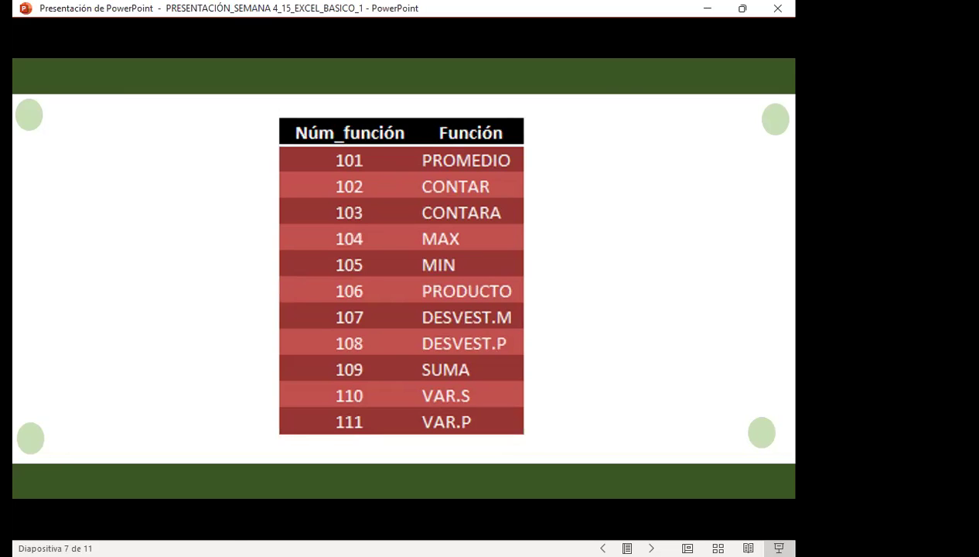
Return to Excel and select the Total row cells under MARZO and FEBRERO.
key(alt+Tab)
click(302, 384)
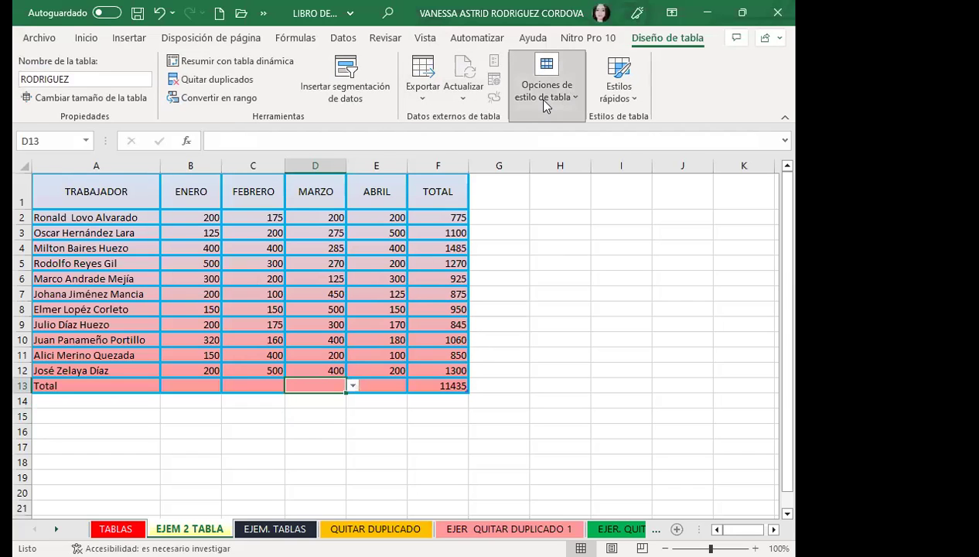
click(545, 102)
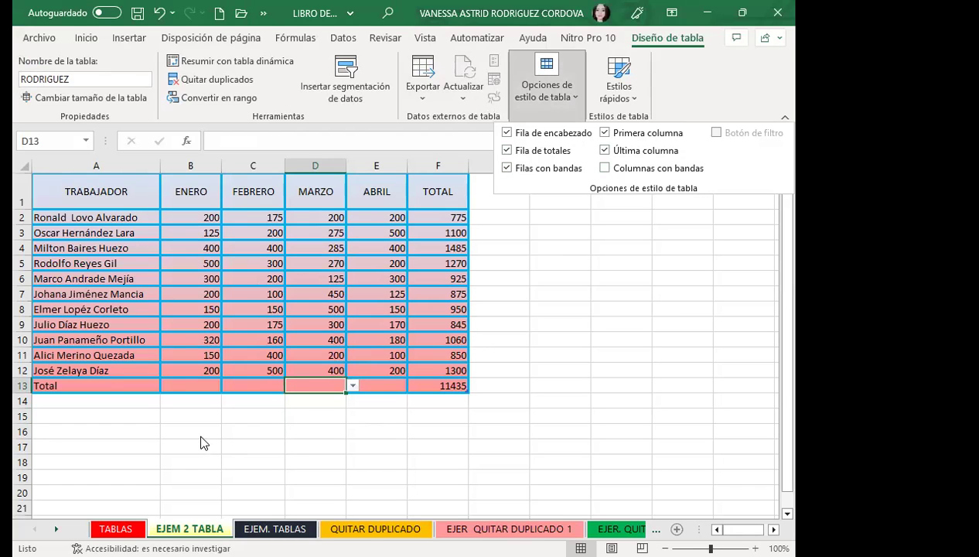
click(112, 381)
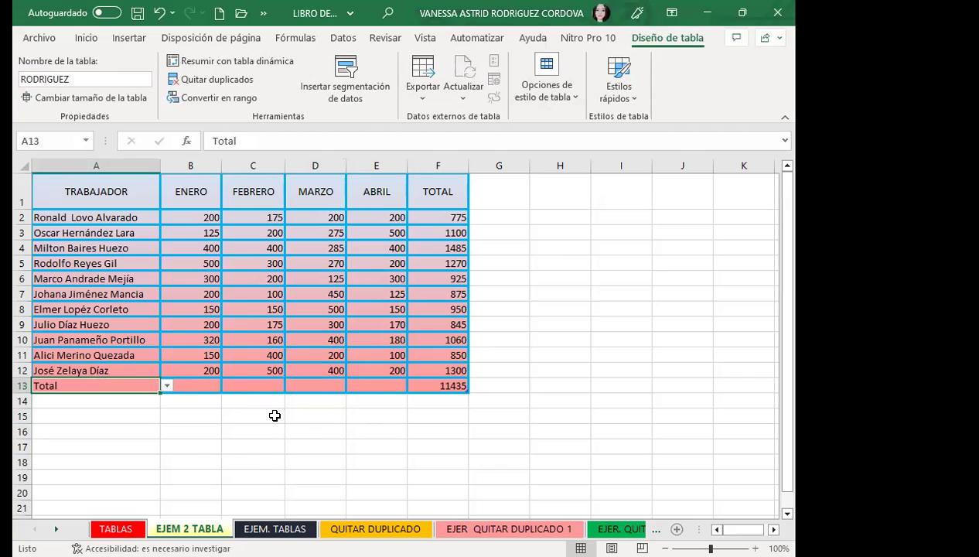
click(247, 414)
click(246, 373)
click(246, 384)
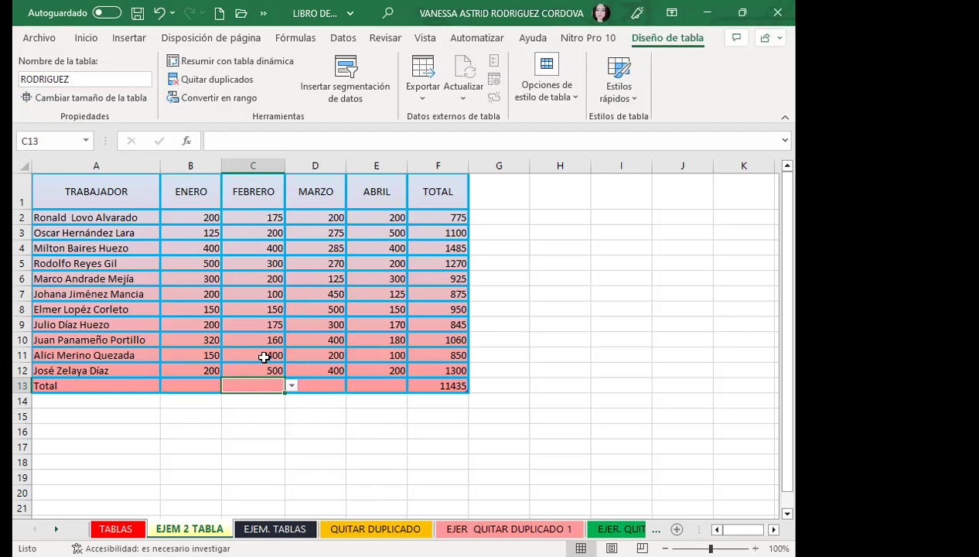
Open the FEBRERO total's function list and close it without choosing a function.
click(325, 387)
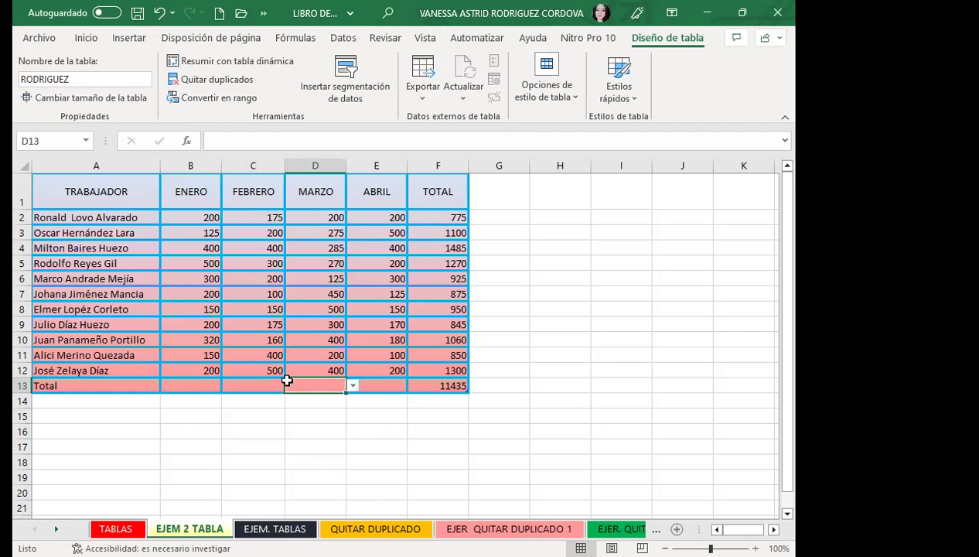
click(377, 385)
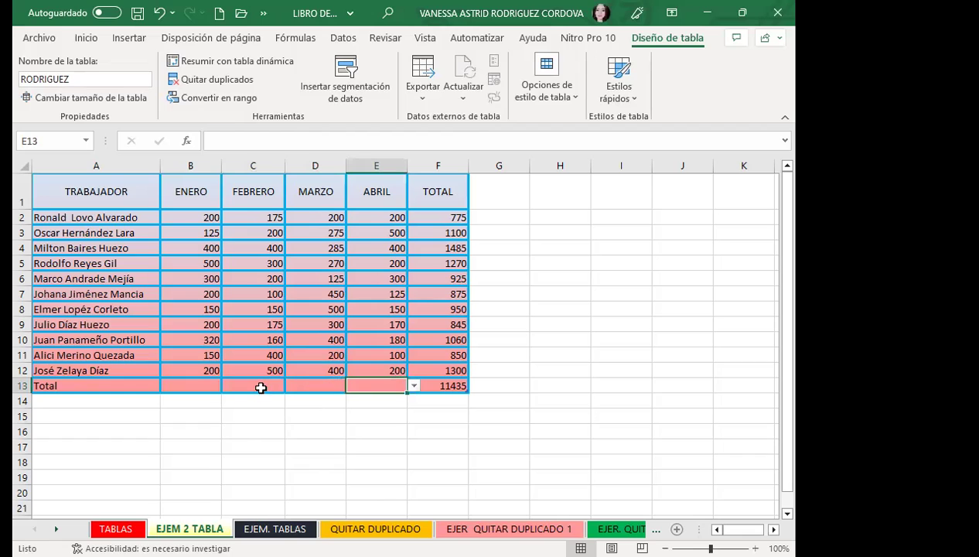
click(258, 383)
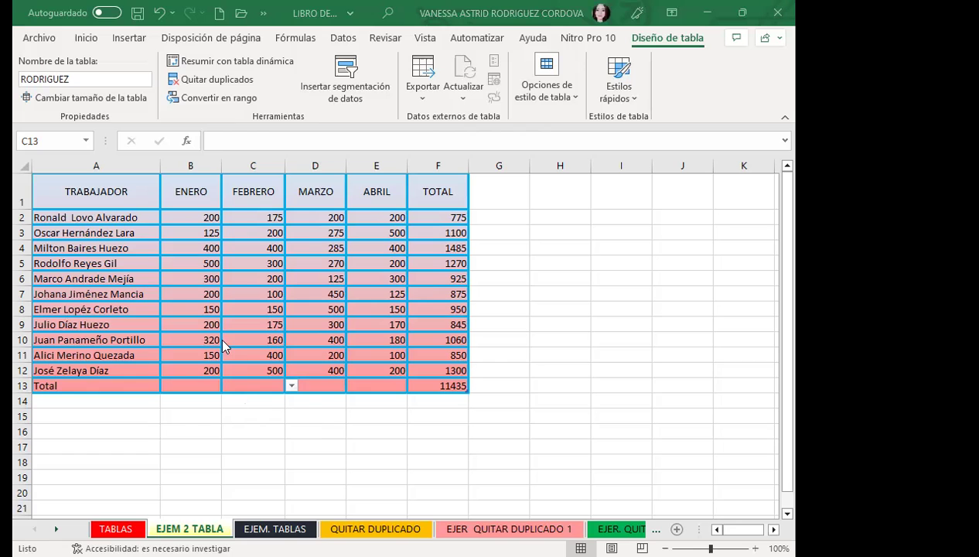
click(291, 385)
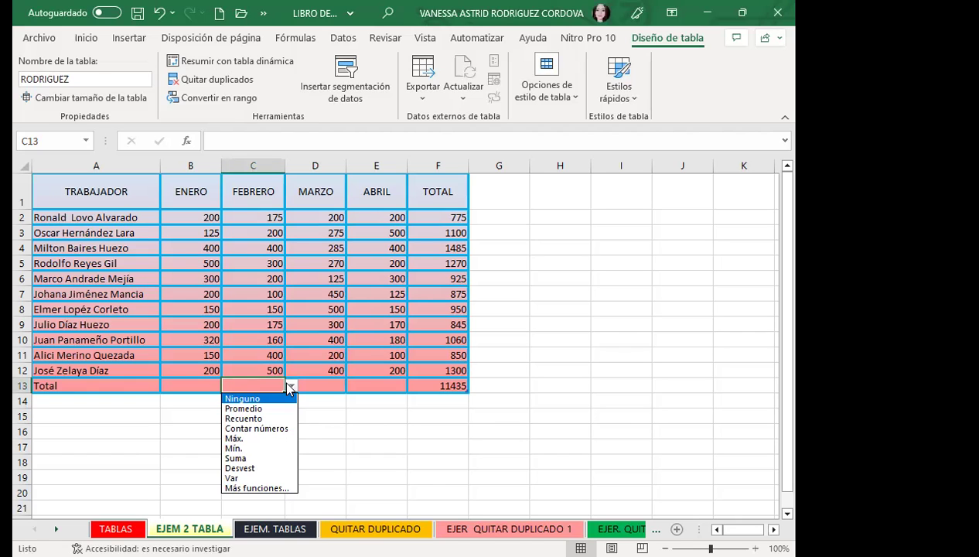
click(559, 303)
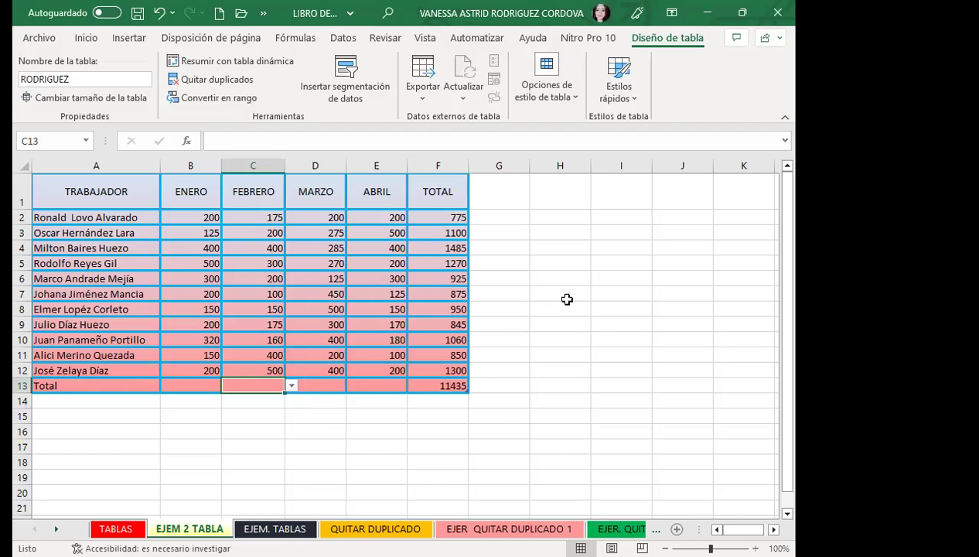
click(585, 296)
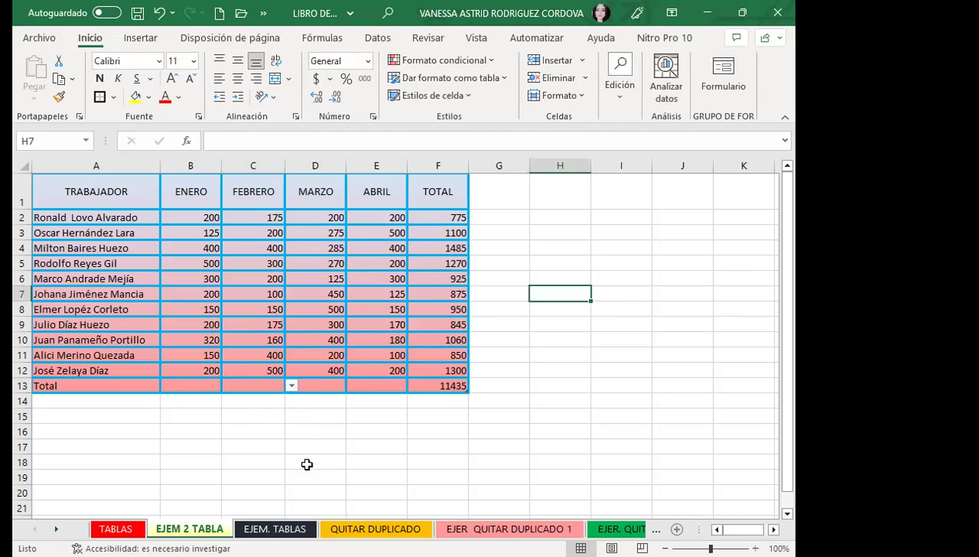
click(202, 385)
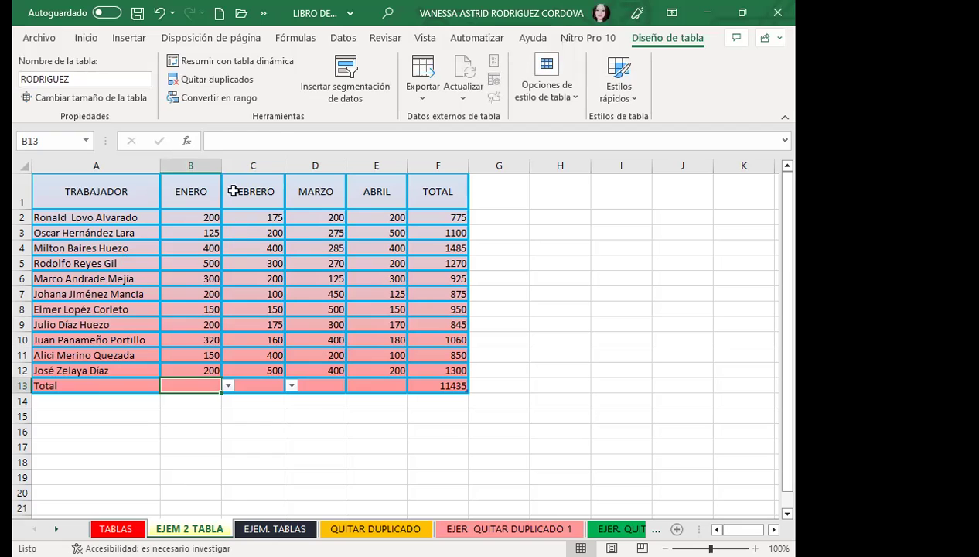
Set the ENERO total to the average and the FEBRERO total to the maximum.
click(228, 386)
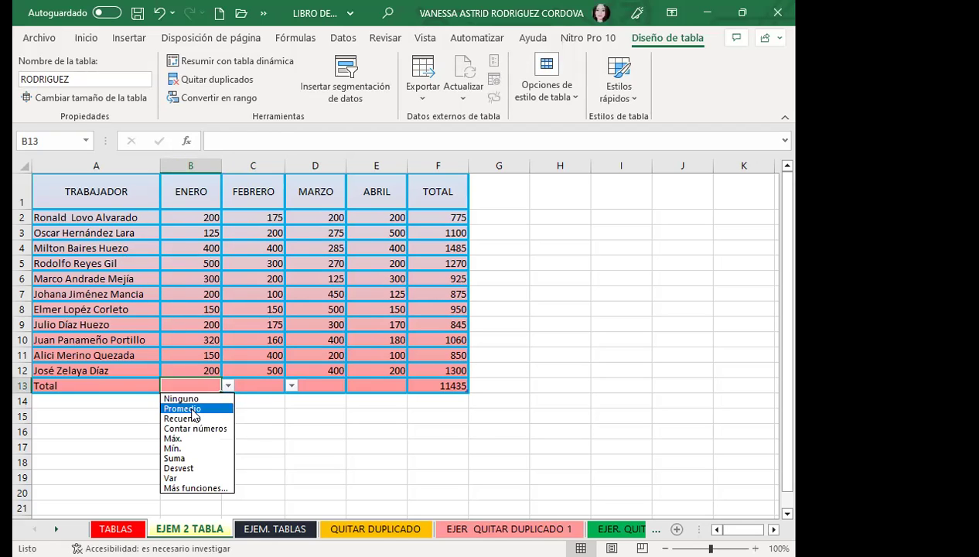
click(190, 409)
click(263, 385)
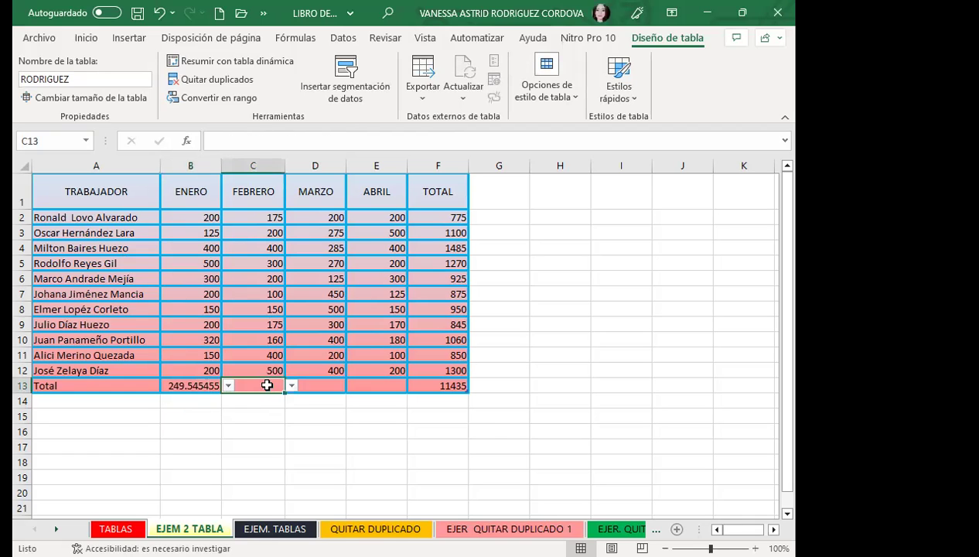
click(291, 385)
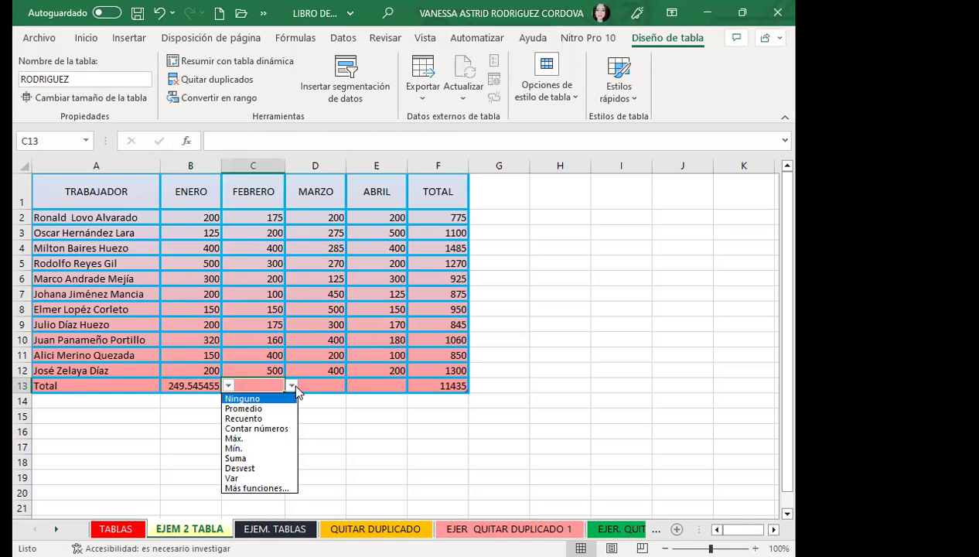
click(233, 439)
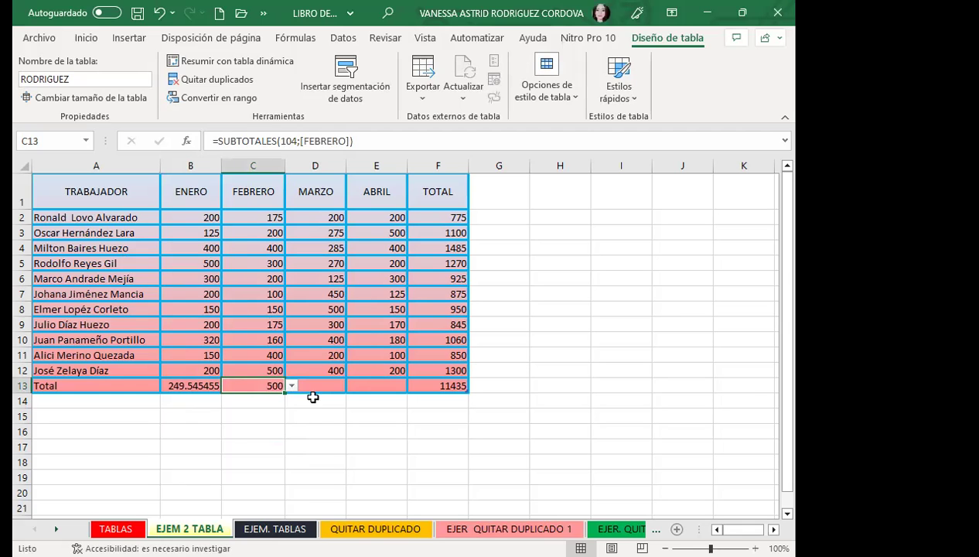
Set the MARZO total to Mín. (125) and the ABRIL total to Suma (2525).
click(313, 387)
click(353, 385)
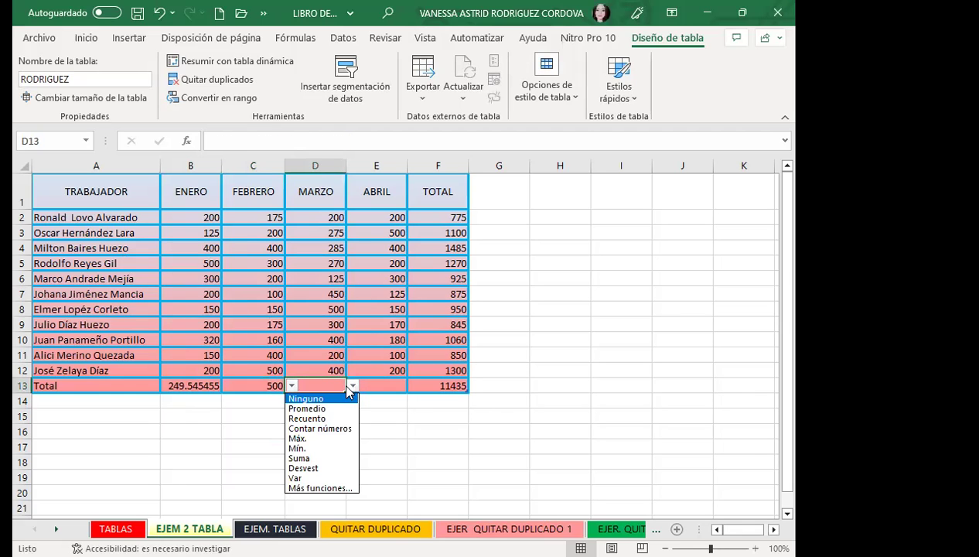
click(305, 454)
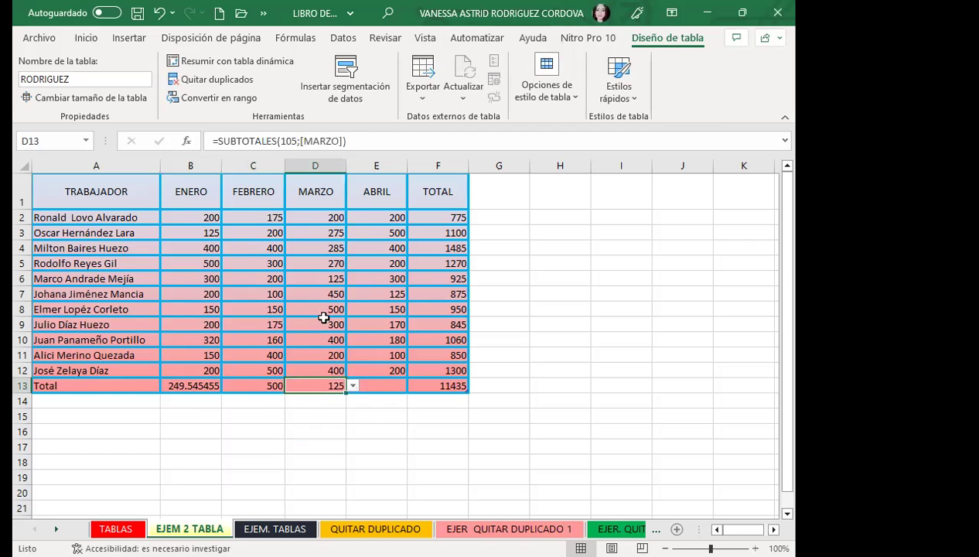
click(395, 385)
click(414, 385)
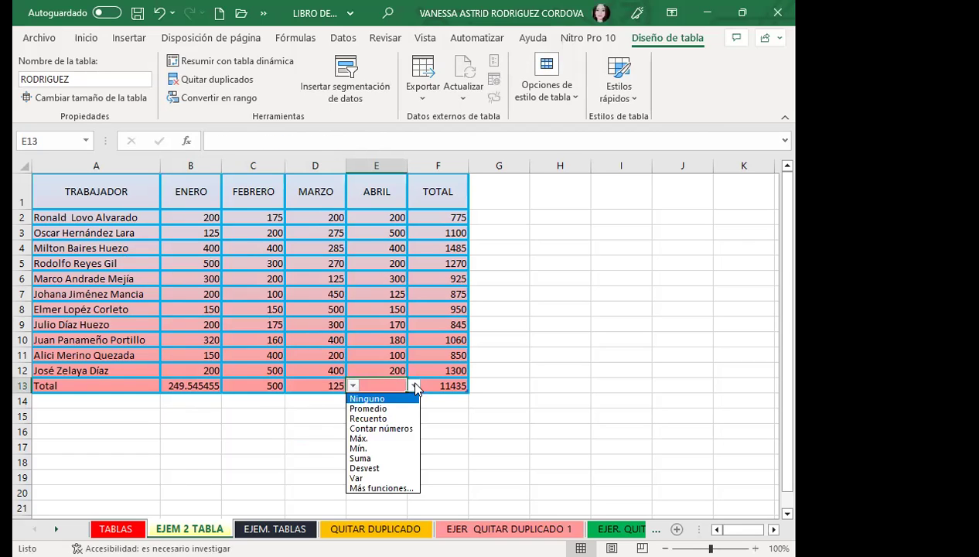
click(362, 459)
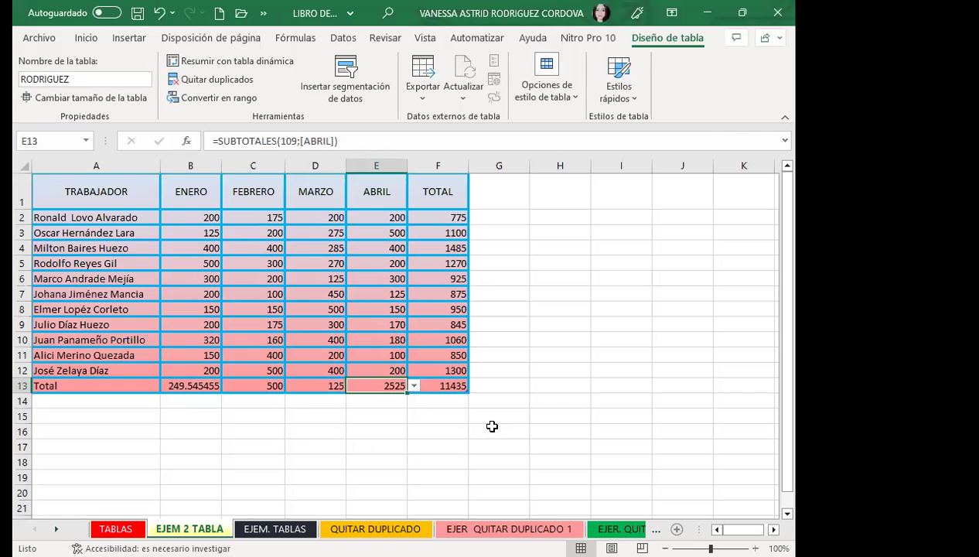
Review the TOTAL column's total function list, keeping its sum of 11435.
click(437, 385)
click(475, 385)
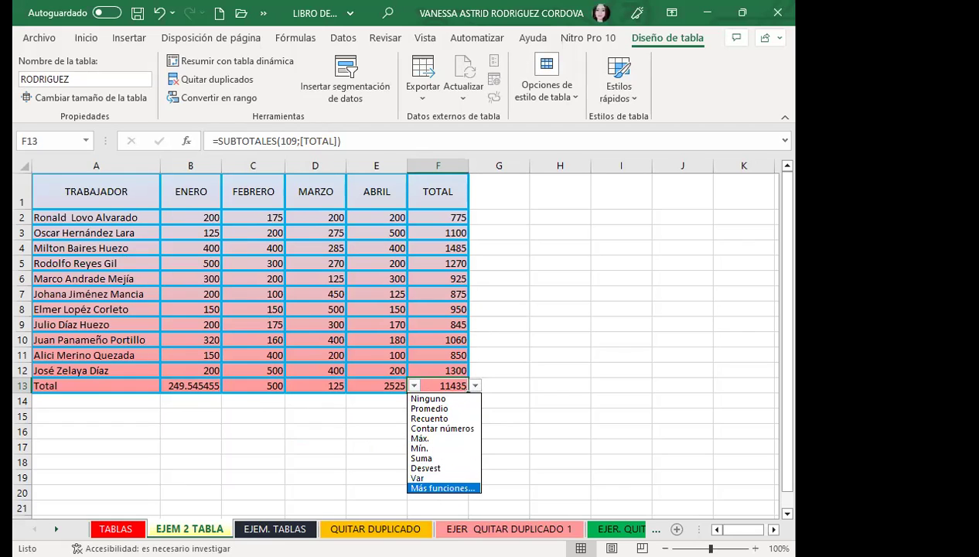
click(443, 488)
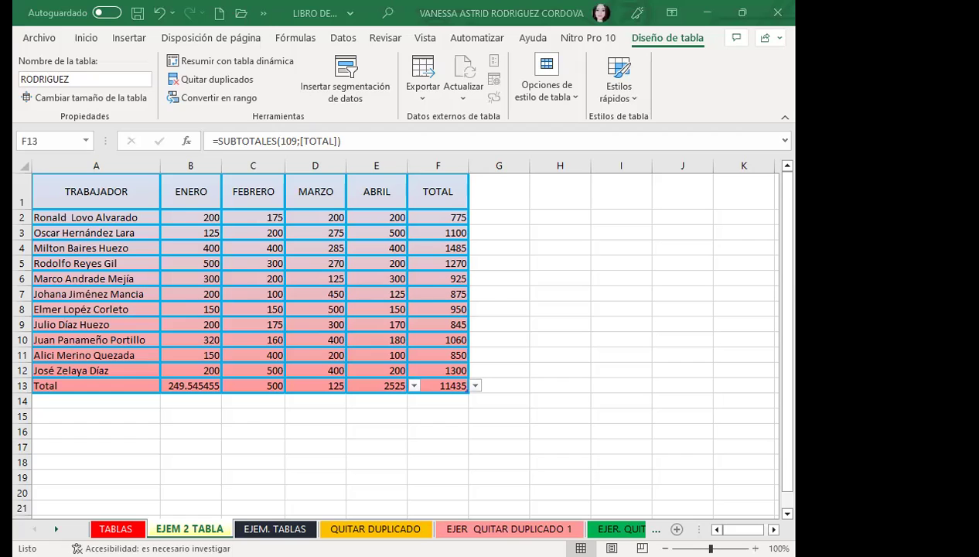
click(395, 381)
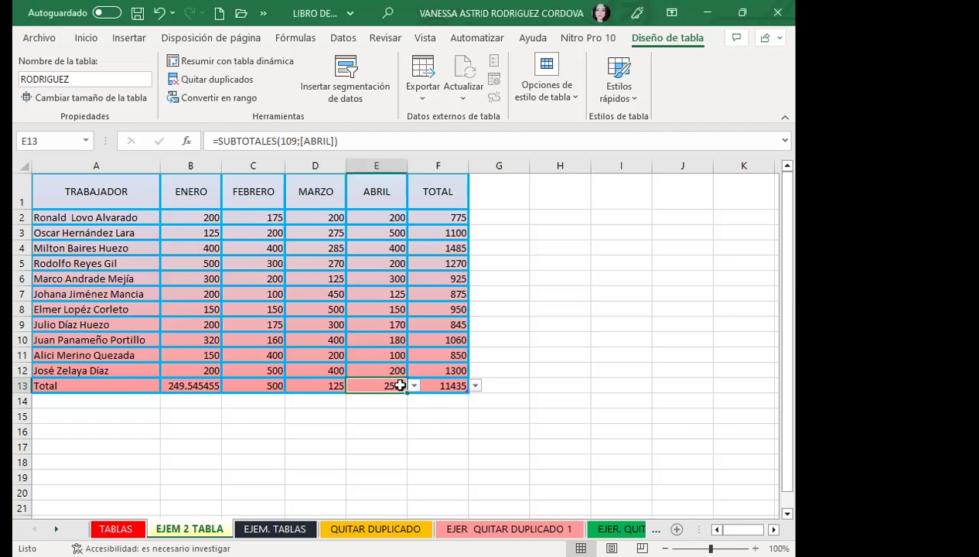
click(481, 387)
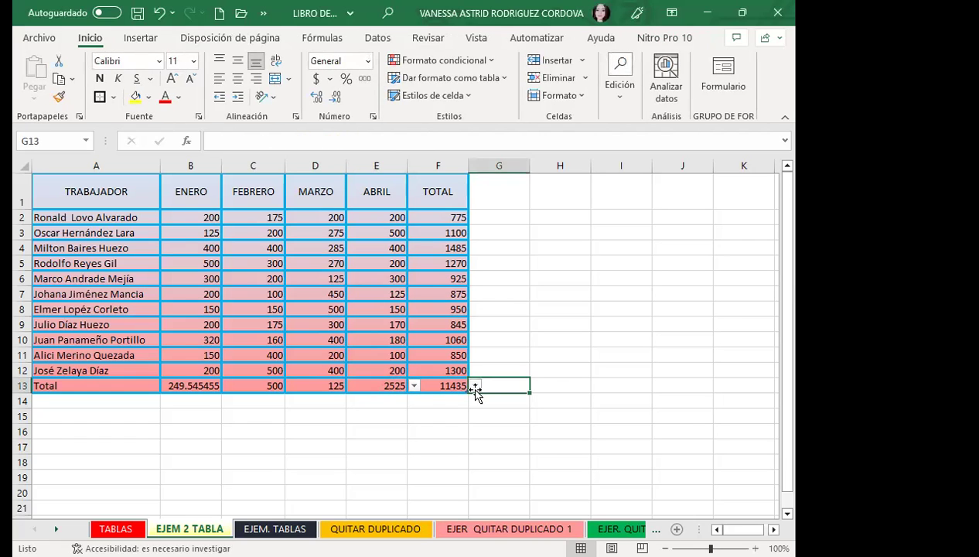
click(458, 386)
click(475, 385)
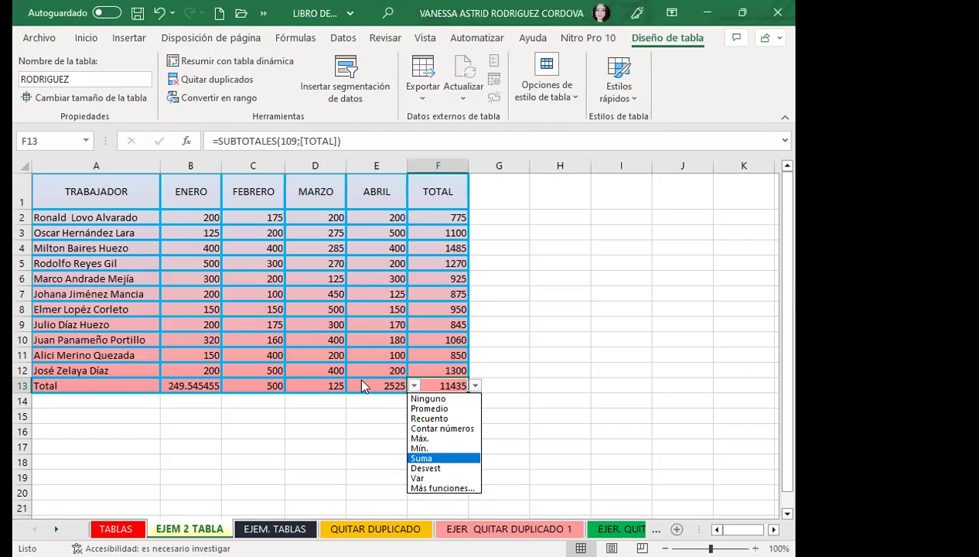
Review the ENERO–ABRIL Total-row formulas, then edit =SUBTOTALES(109;[TOTAL]) at the 109 code.
click(360, 384)
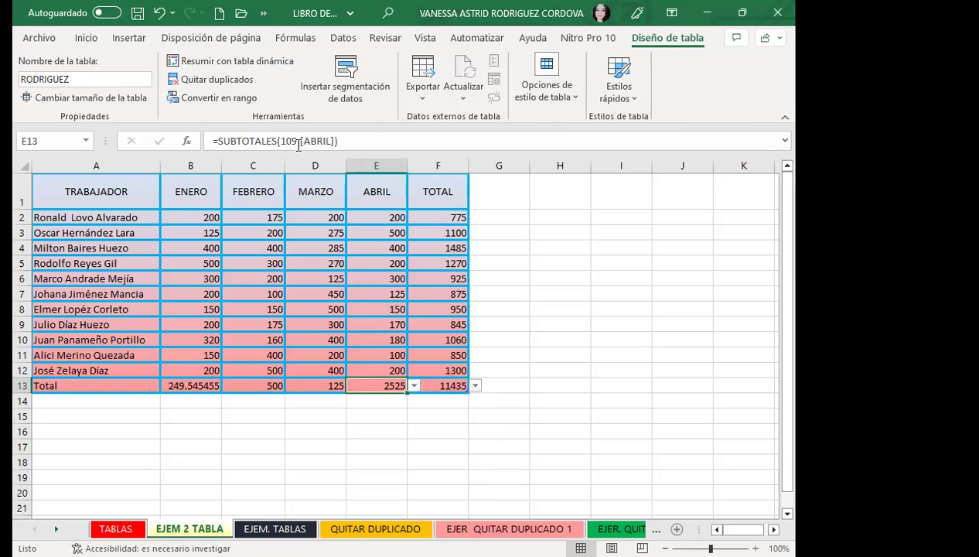
click(319, 386)
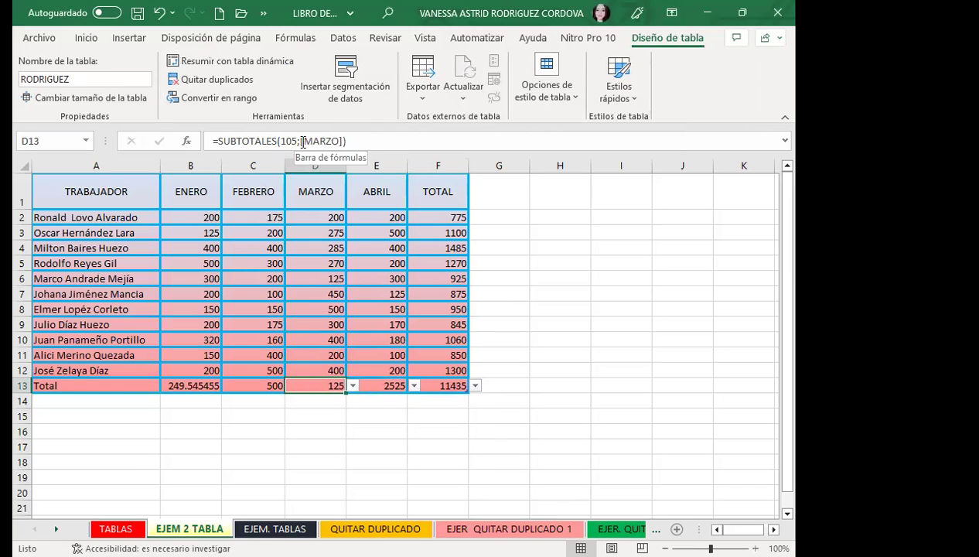
click(260, 379)
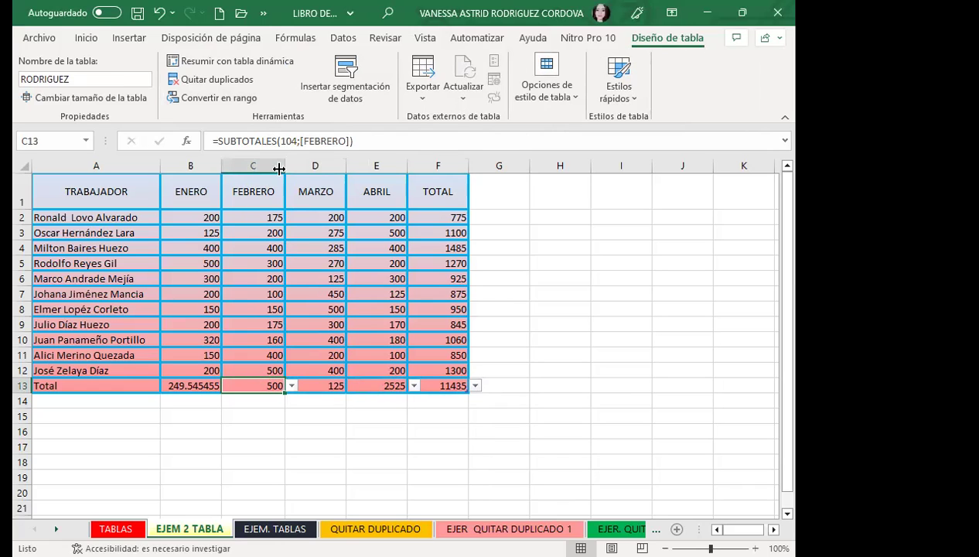
click(183, 382)
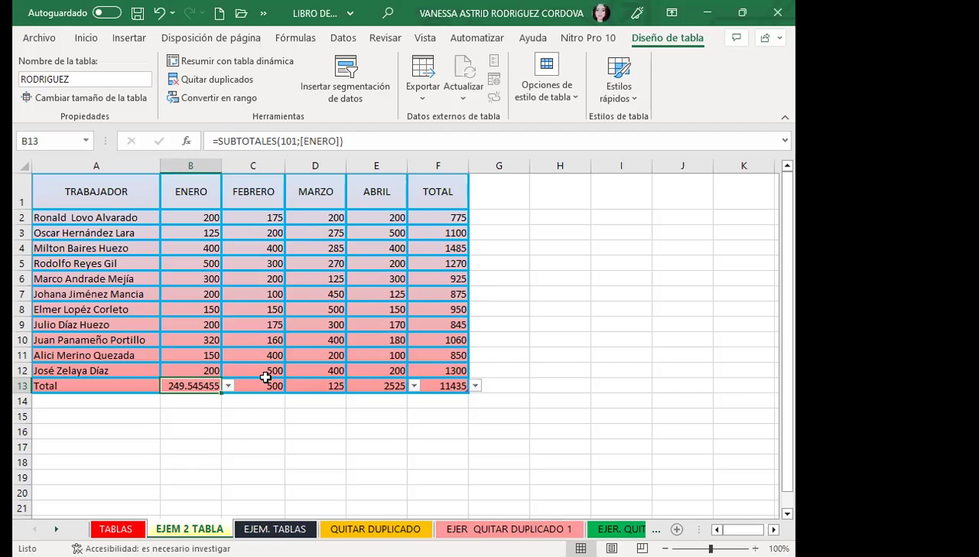
click(263, 385)
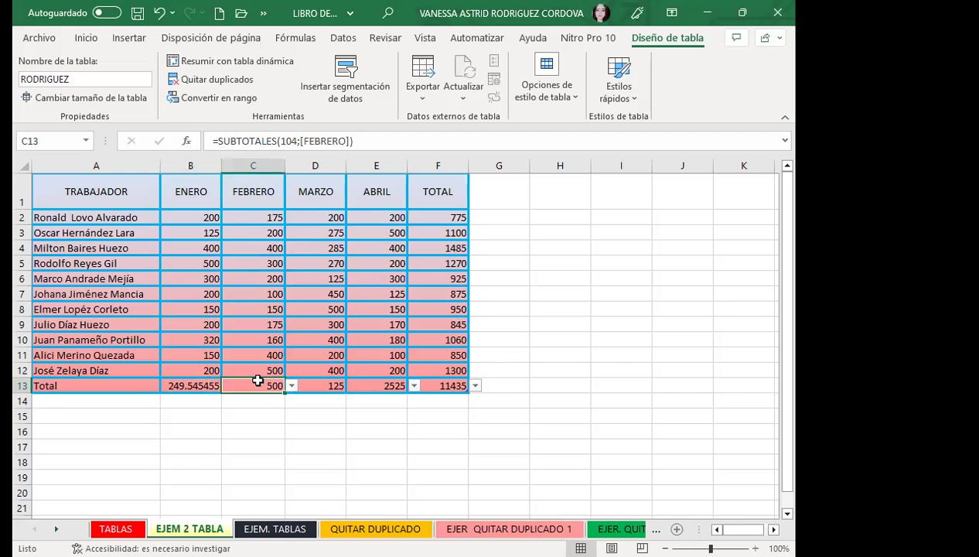
click(344, 387)
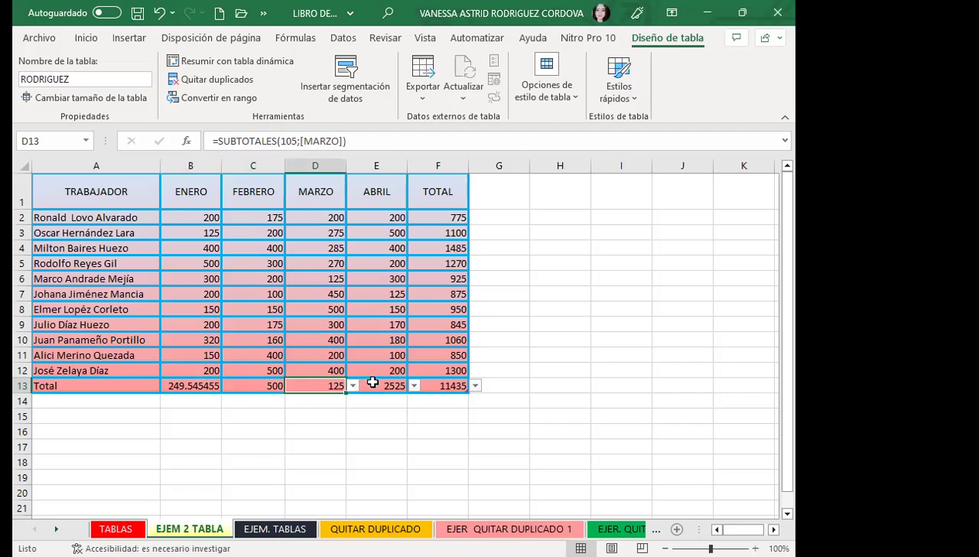
click(370, 383)
click(427, 383)
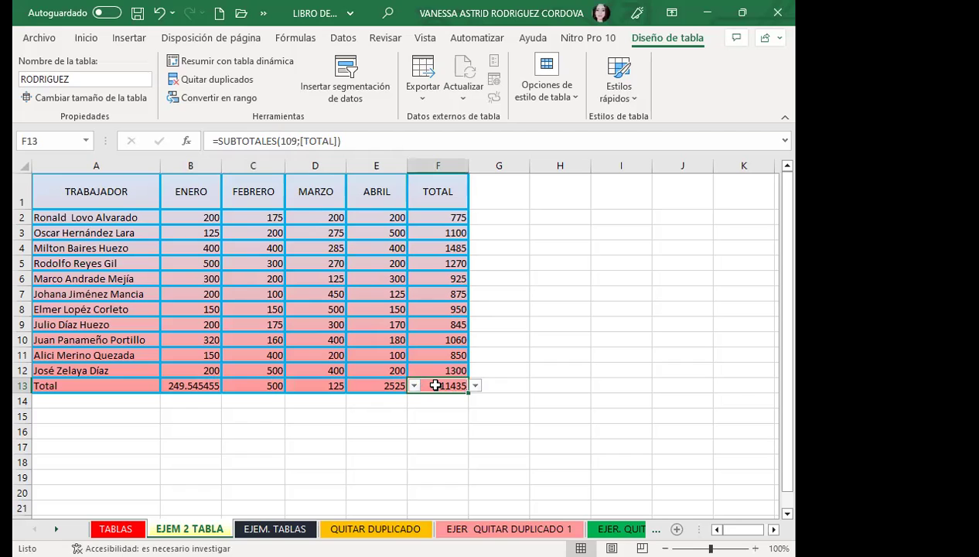
click(287, 141)
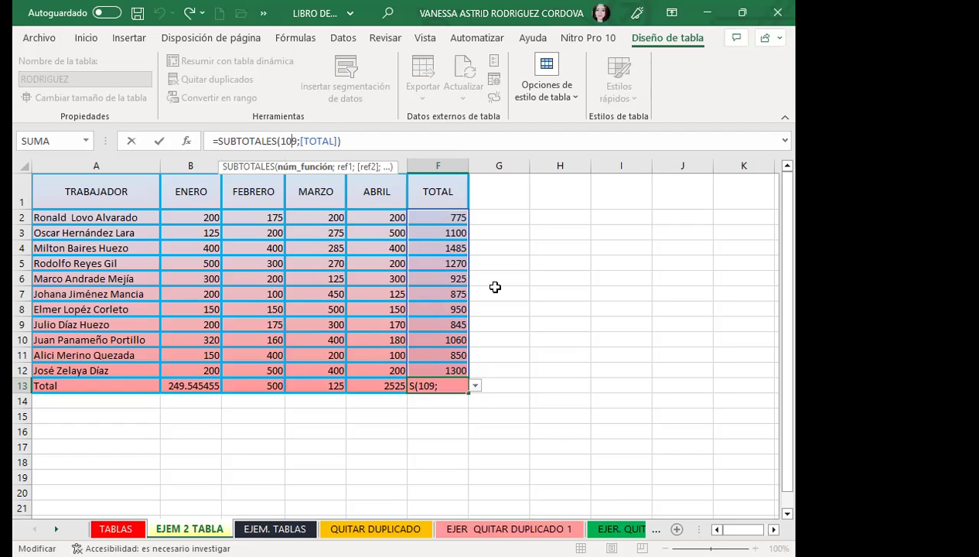
Leave the TOTAL formula unchanged and try Promedio, then Contar números, for the MARZO total.
key(Return)
click(321, 385)
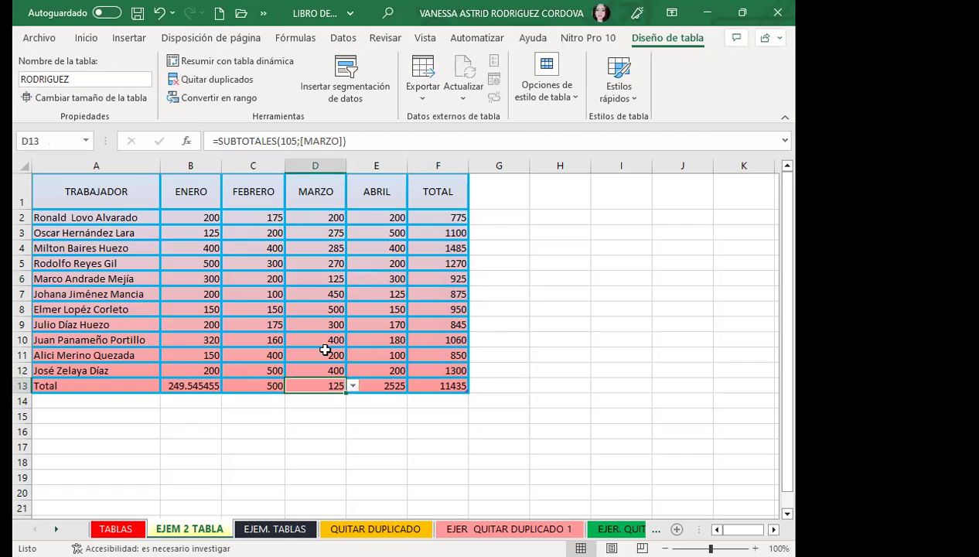
click(353, 386)
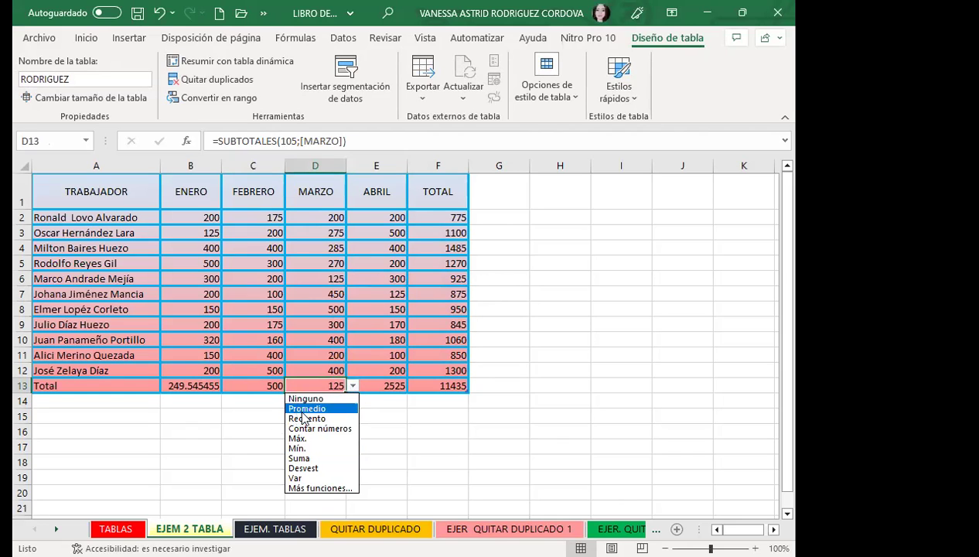
click(305, 409)
click(353, 386)
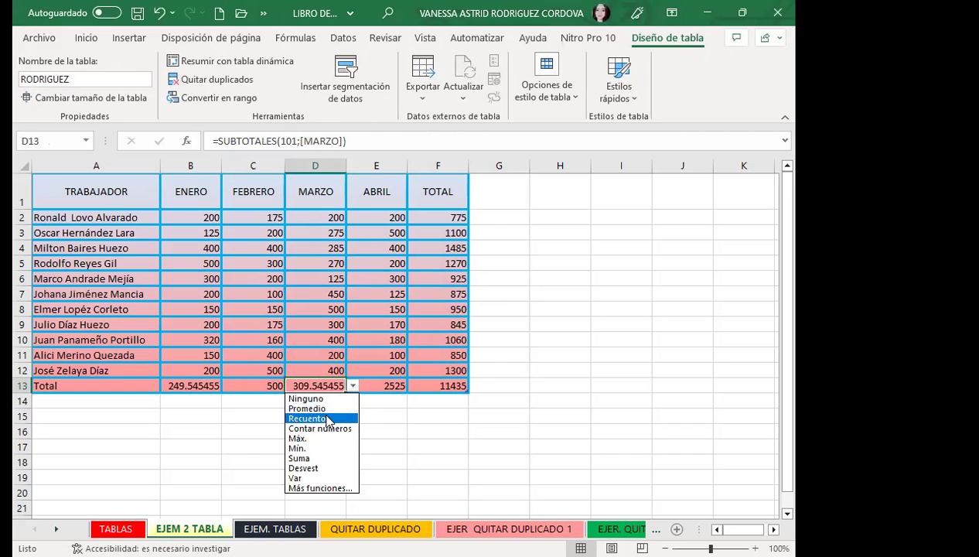
click(325, 428)
Set the MARZO total to Máx. so it shows 500.
click(353, 386)
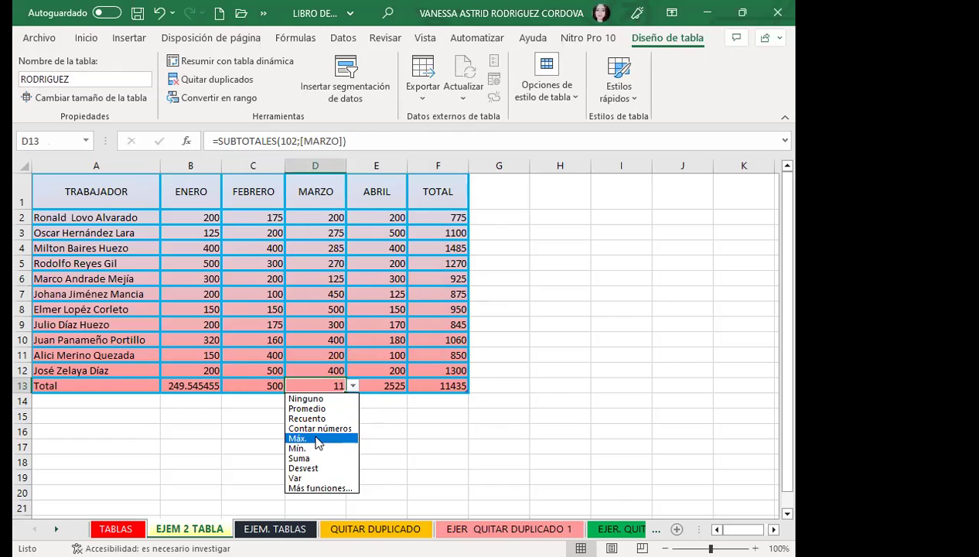
click(317, 439)
click(354, 386)
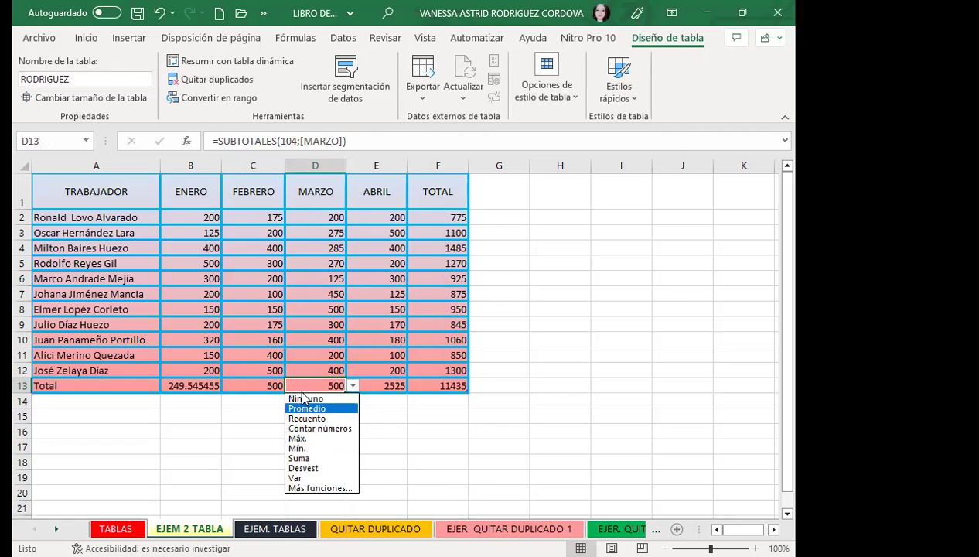
click(319, 385)
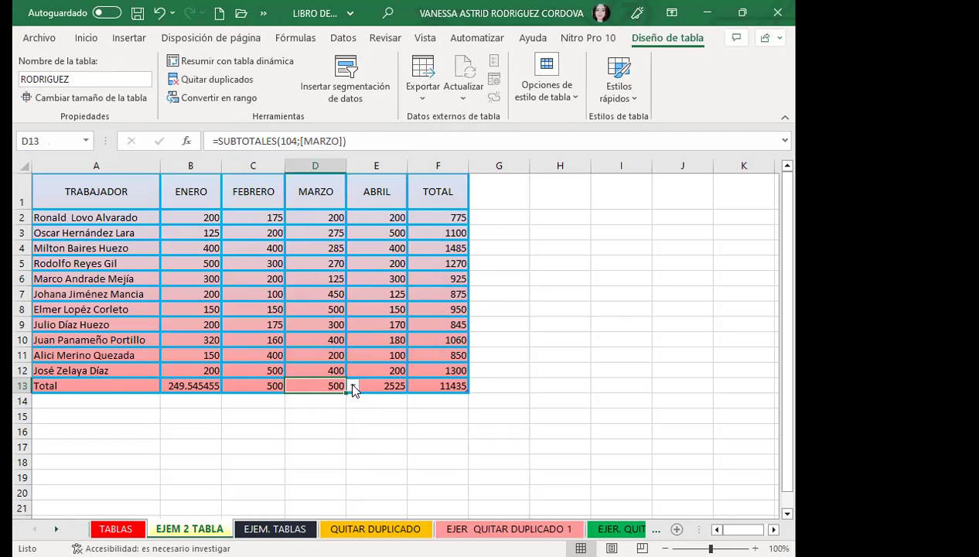
click(354, 386)
click(354, 386)
click(351, 387)
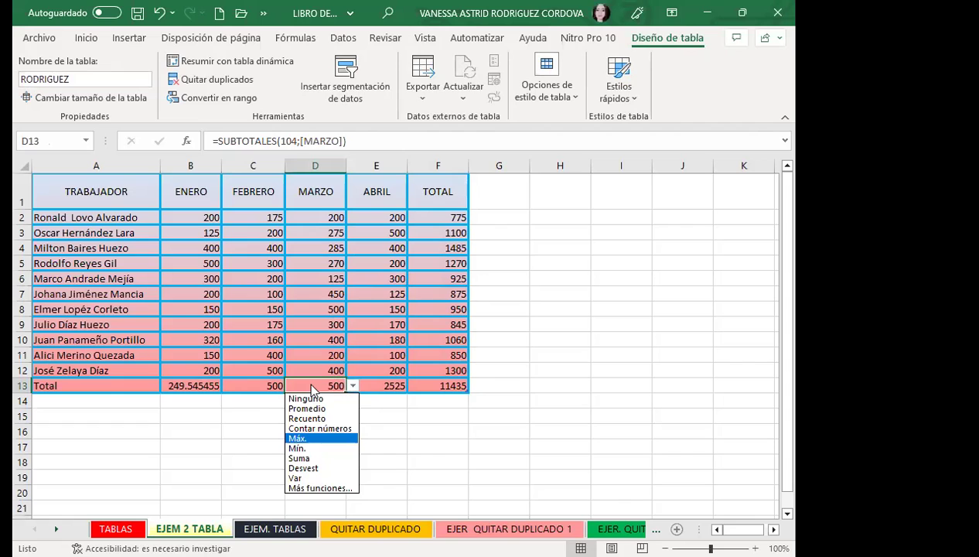
click(313, 386)
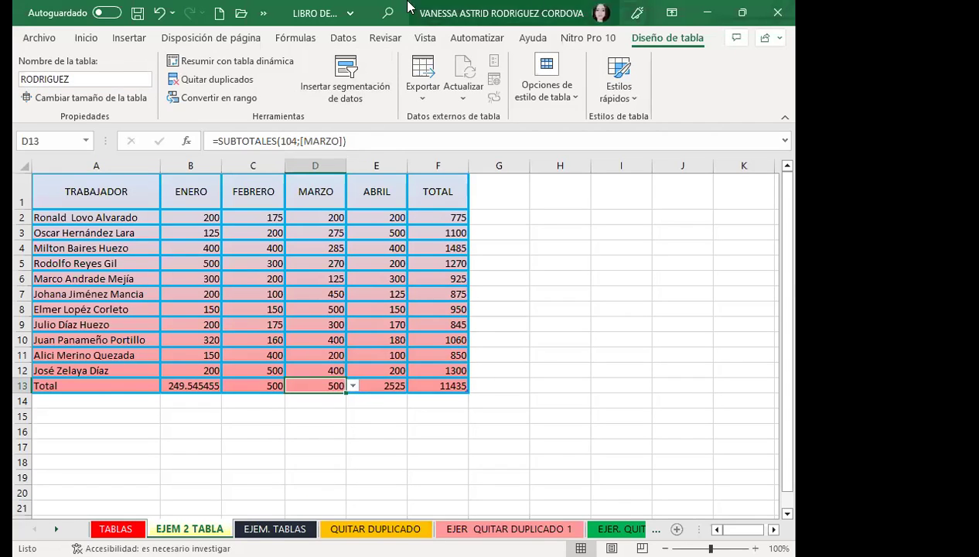
click(188, 383)
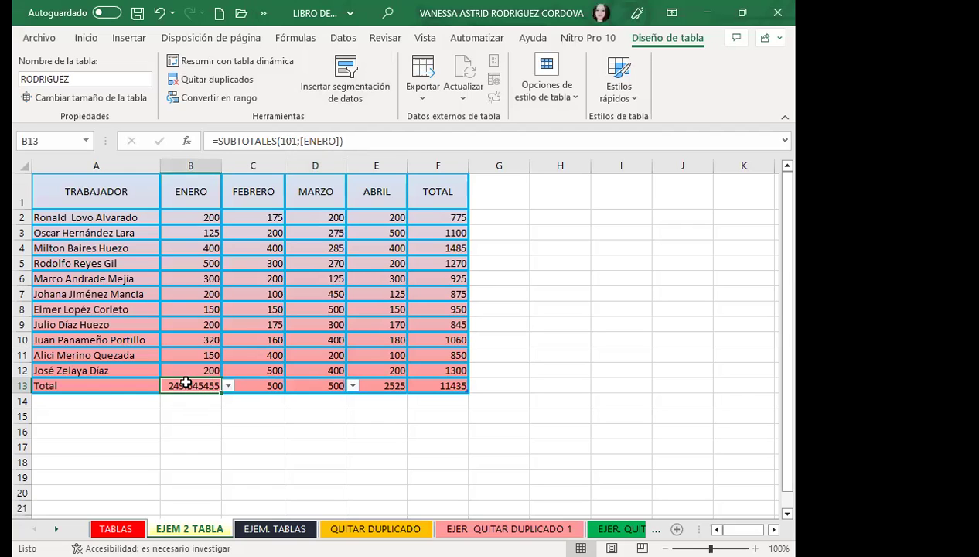
Review the Total-row formulas for TOTAL, ABRIL, MARZO, FEBRERO and ENERO.
click(438, 385)
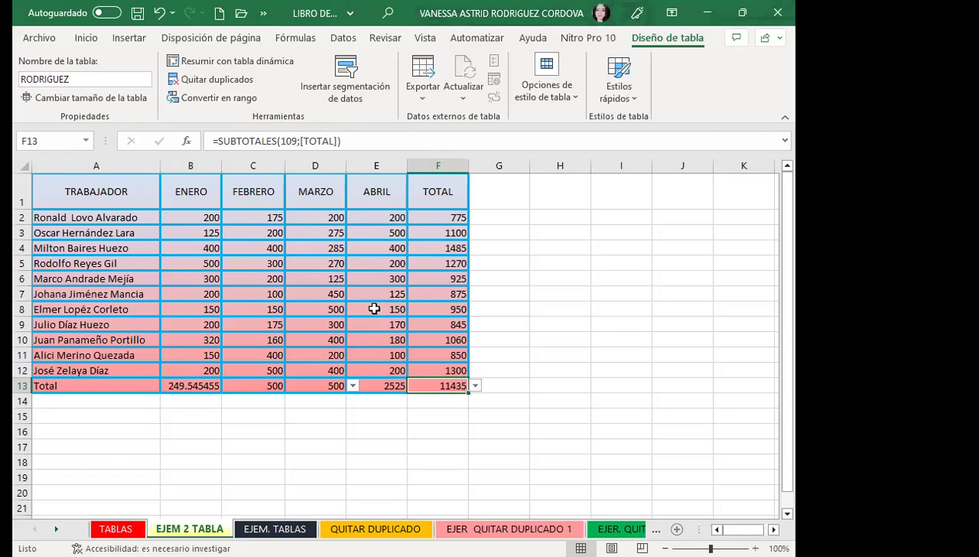
click(370, 384)
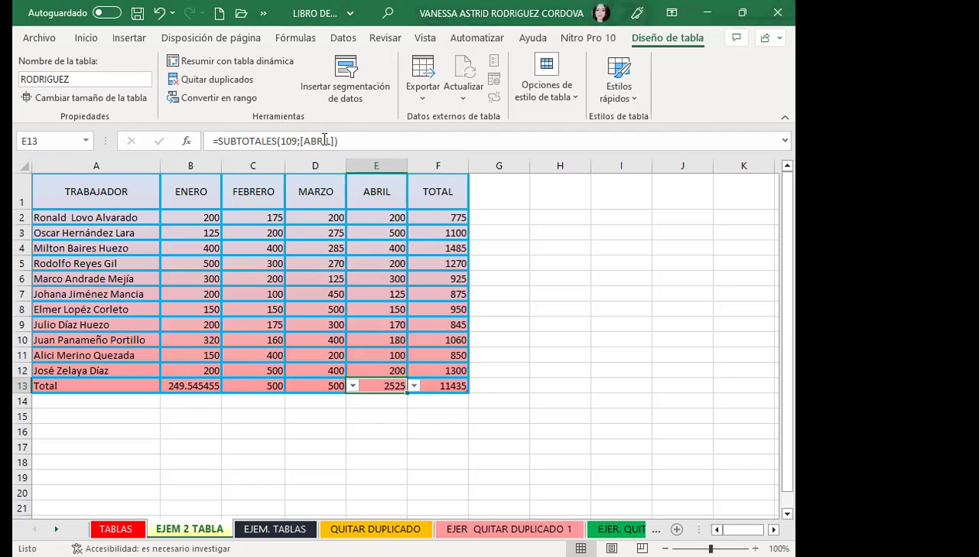
click(305, 381)
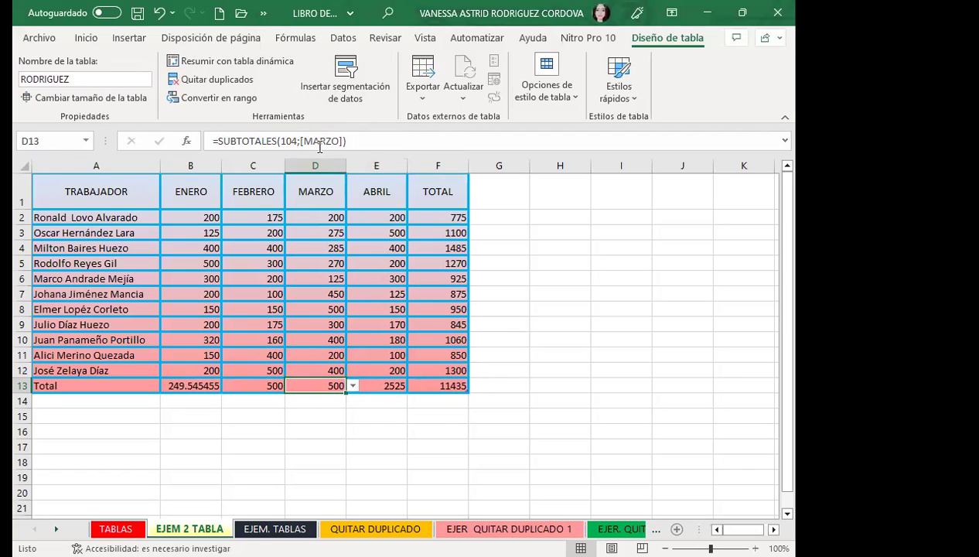
click(239, 380)
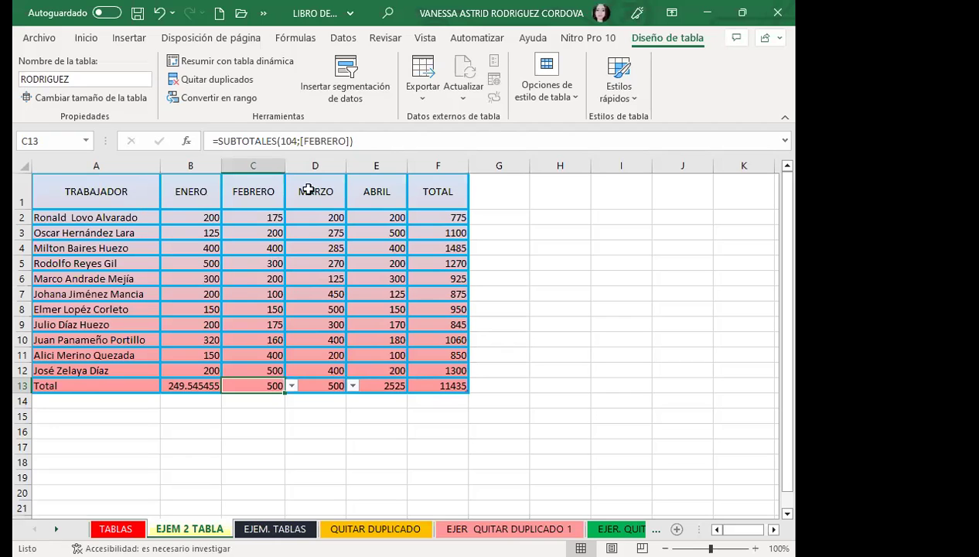
click(180, 381)
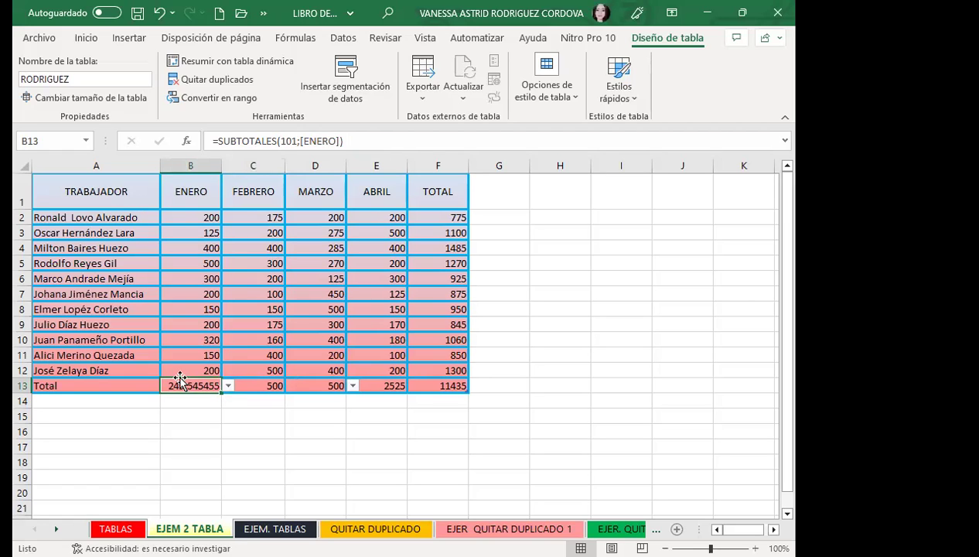
click(246, 384)
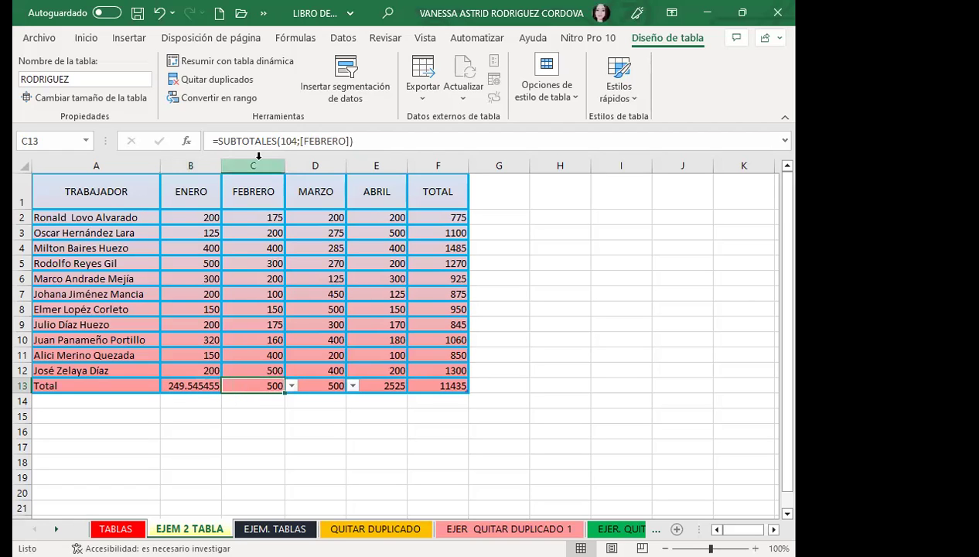
click(325, 385)
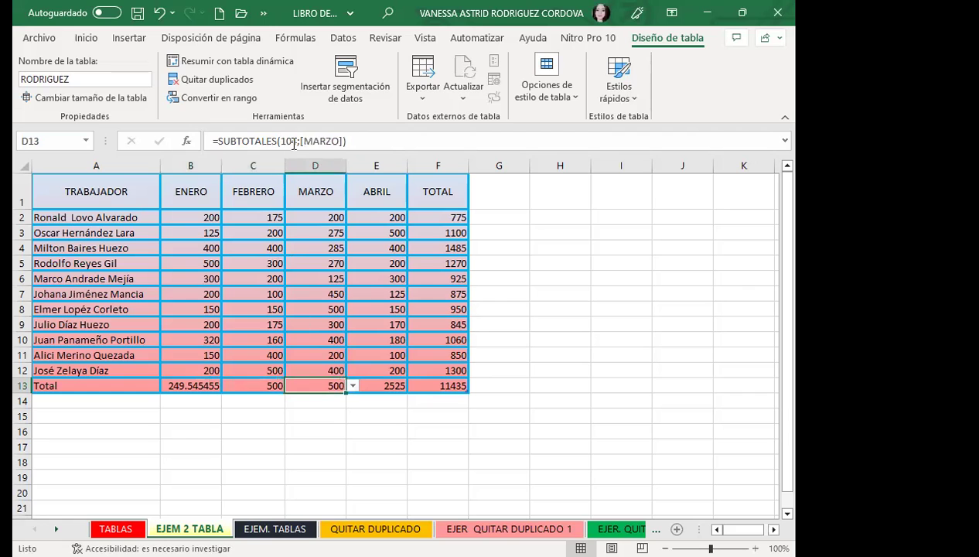
click(378, 399)
click(339, 387)
Set the FEBRERO total to Mín. so it shows 100.
click(263, 386)
click(291, 385)
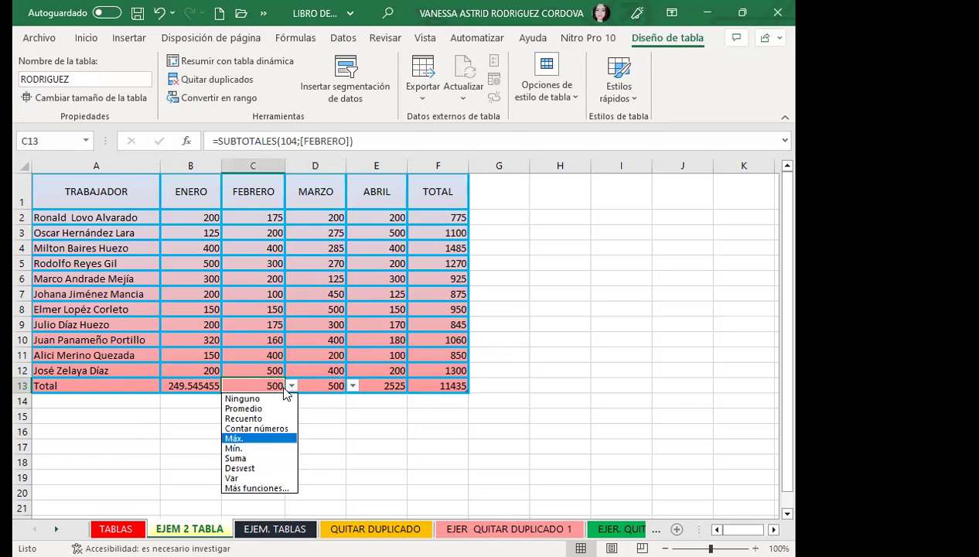
click(246, 448)
click(243, 358)
click(242, 387)
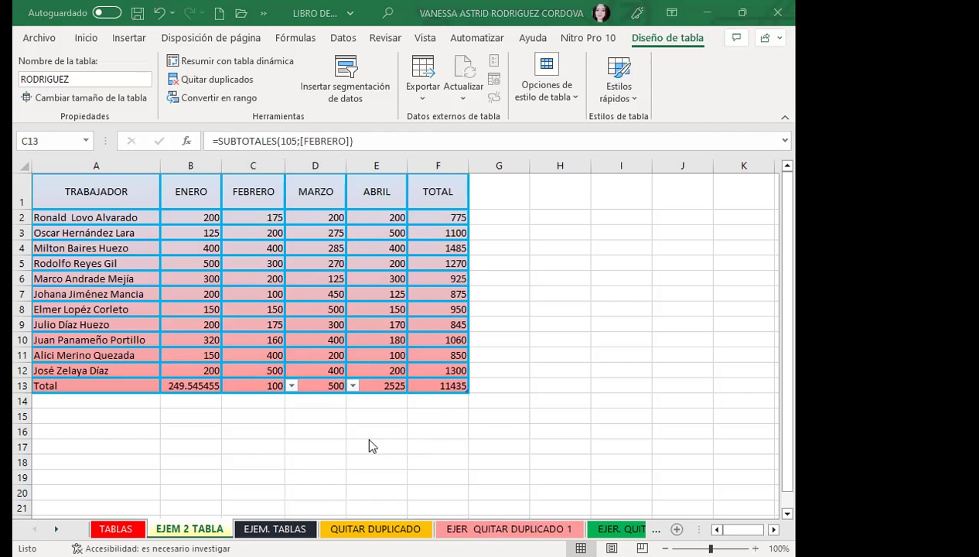
click(310, 436)
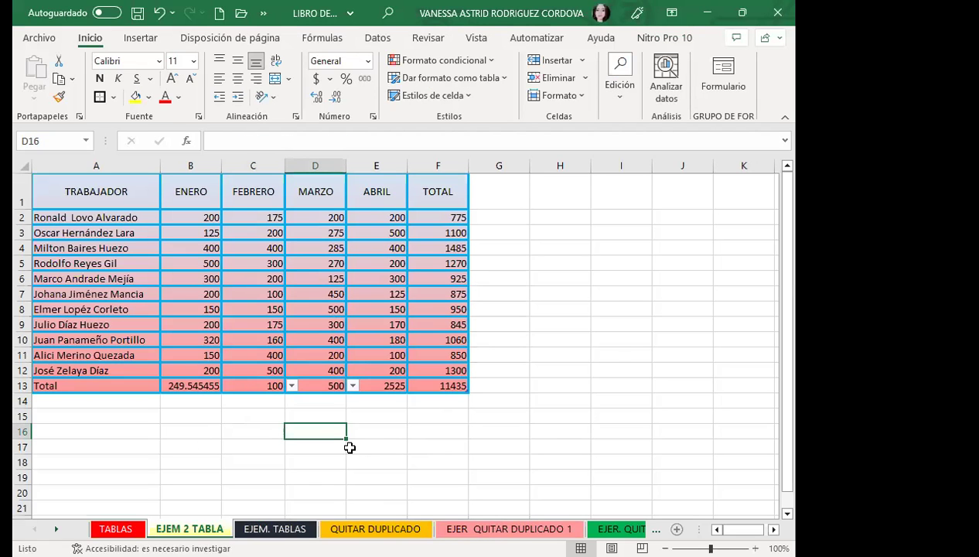
click(613, 445)
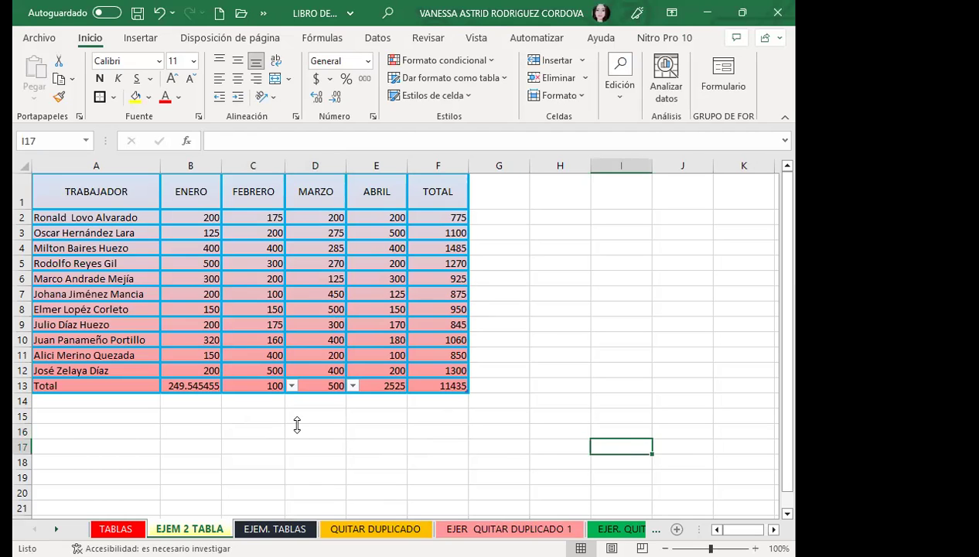
Format the EJEM. TABLAS grades range A1:E20 as table Tabla3 in green dark style 11.
click(274, 528)
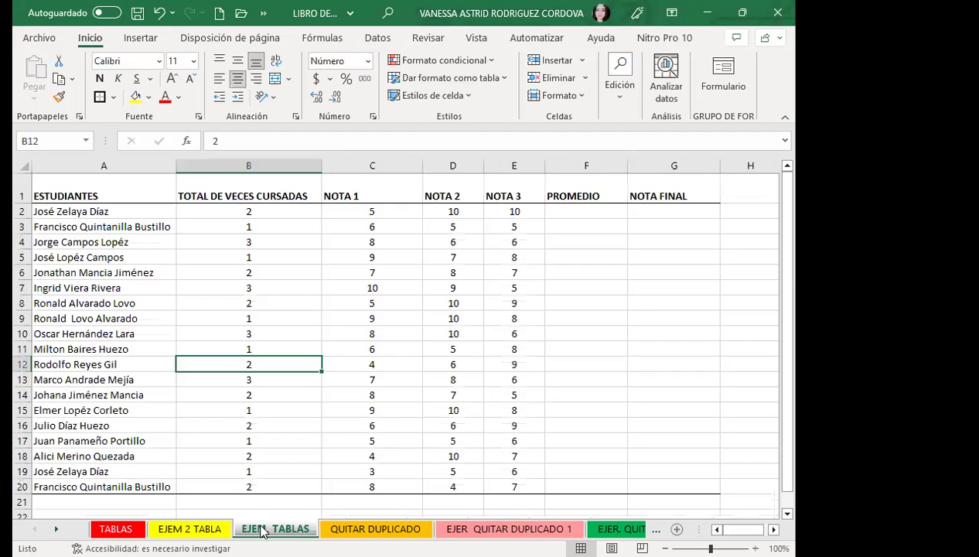
click(304, 427)
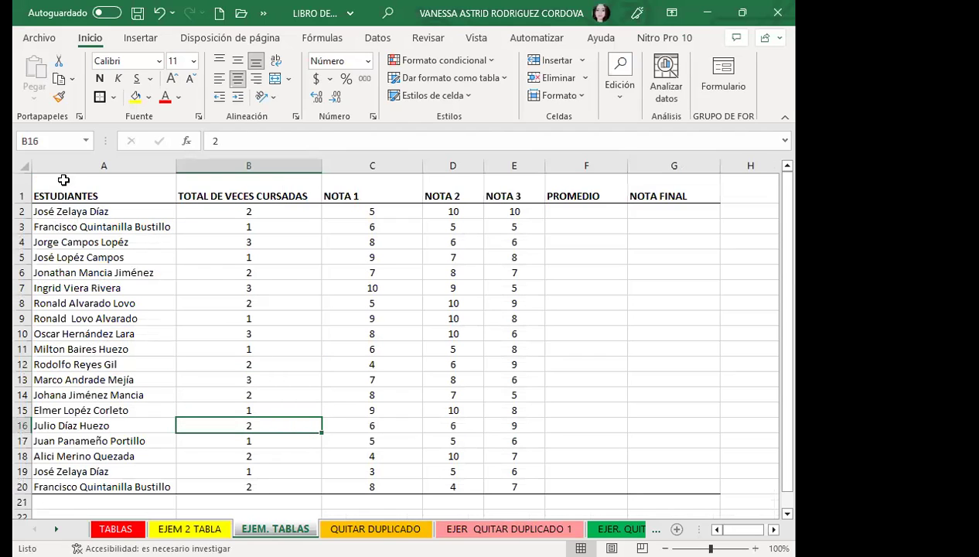
mouse_move(43, 179)
mouse_down()
mouse_move(524, 371)
mouse_move(536, 487)
mouse_up()
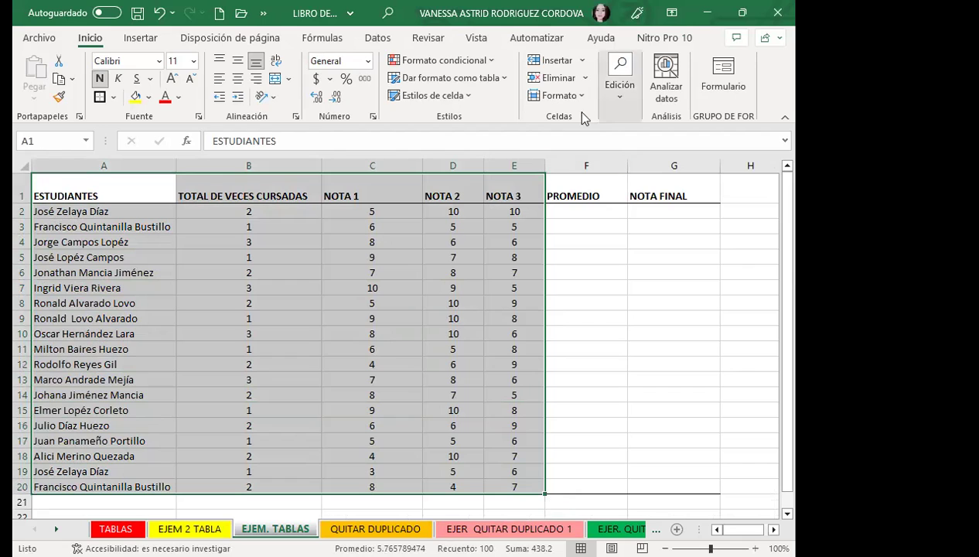
click(504, 81)
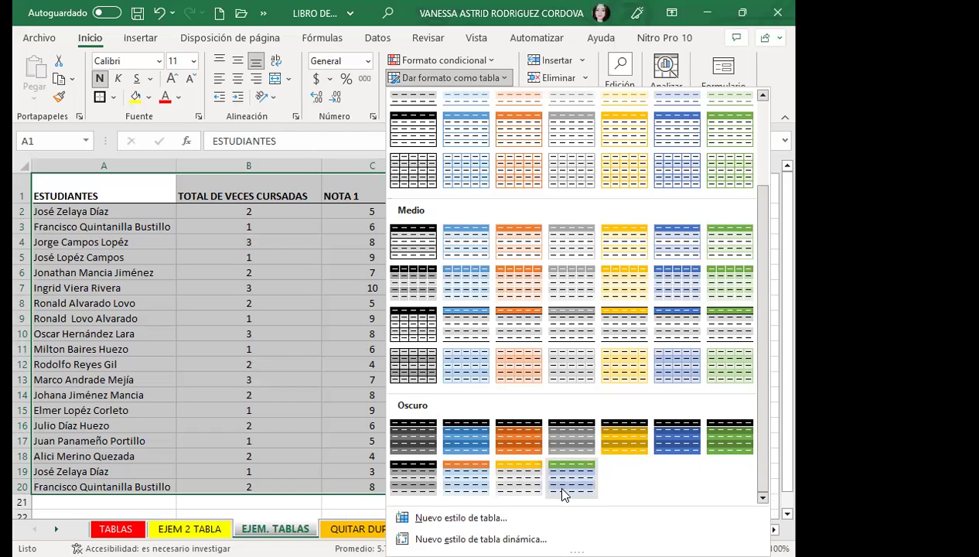
click(469, 267)
key(Return)
click(302, 304)
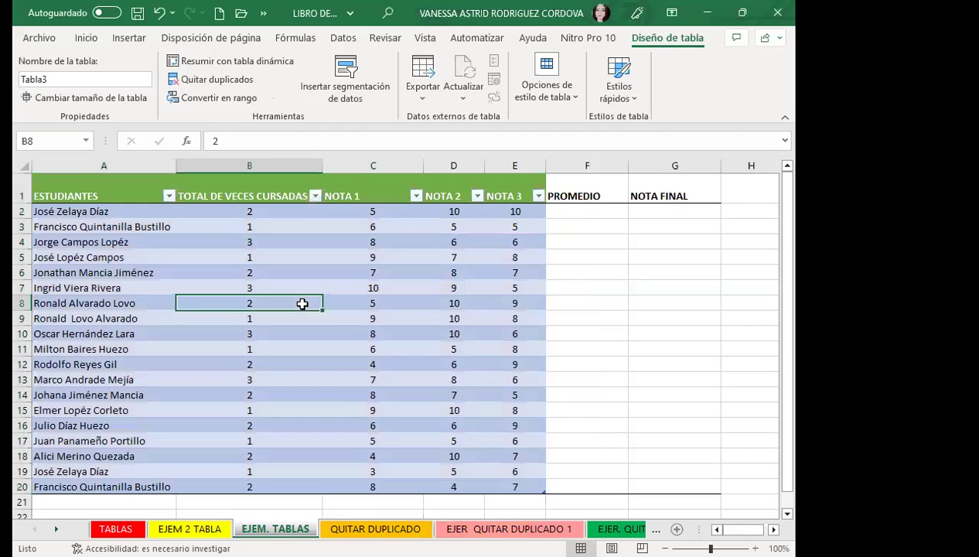
Enable Primera columna, Última columna, Fila de totales and Columnas con bandas for Tabla3.
click(551, 89)
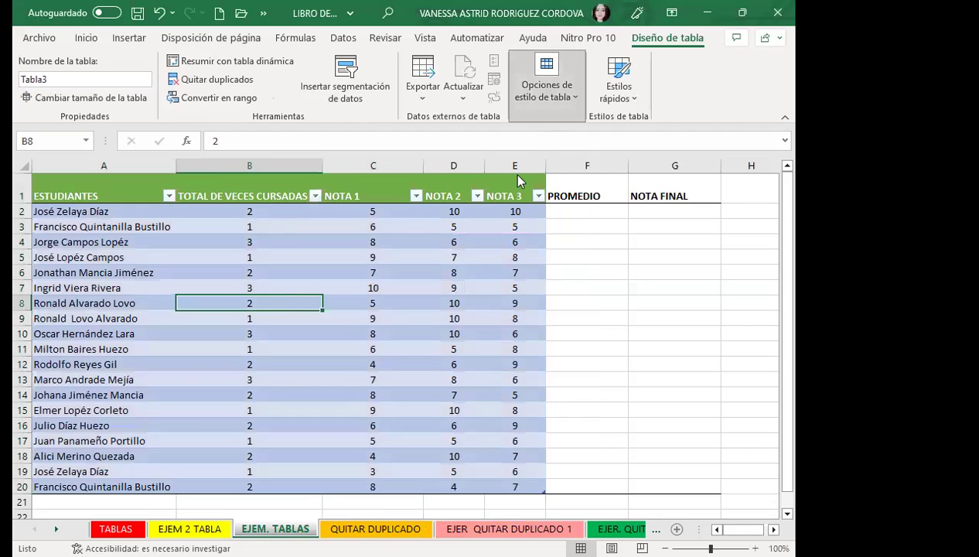
click(605, 133)
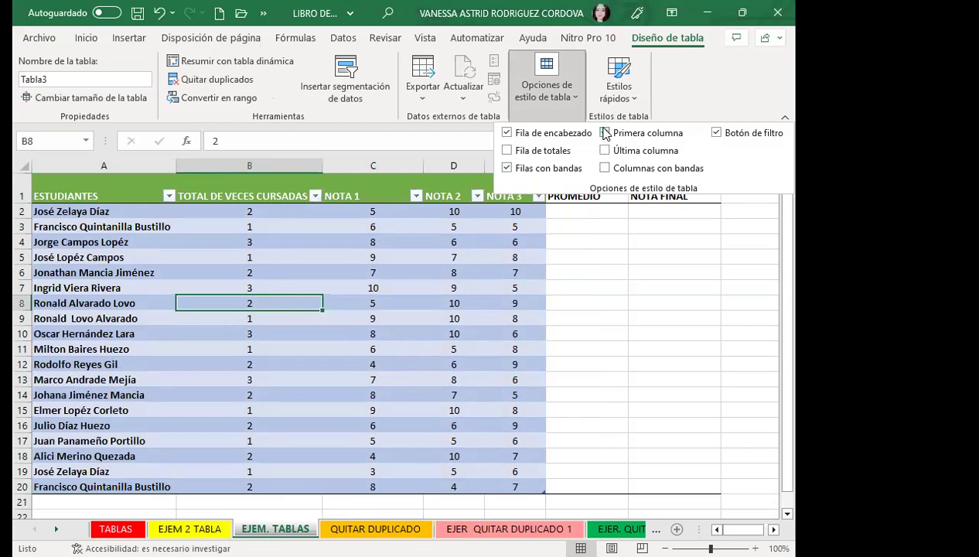
click(605, 133)
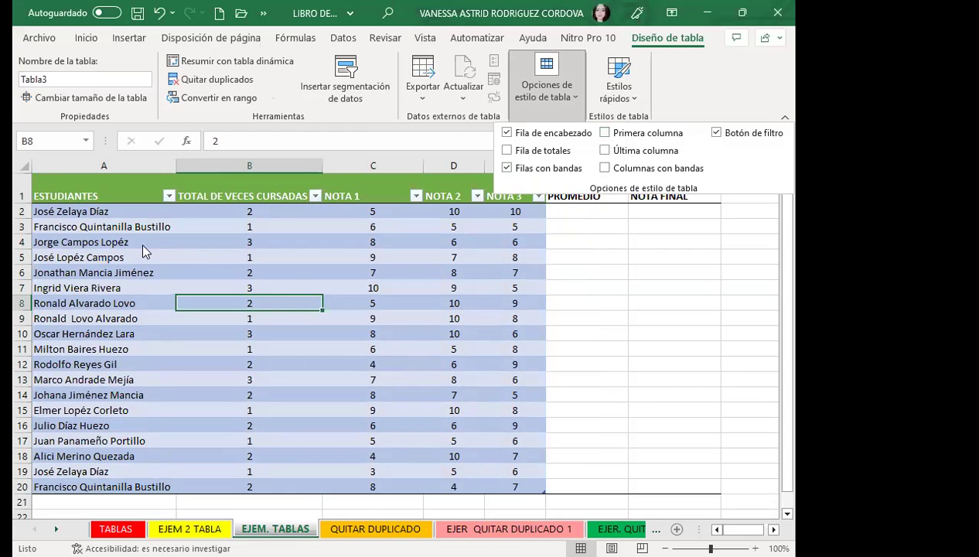
click(605, 133)
click(607, 152)
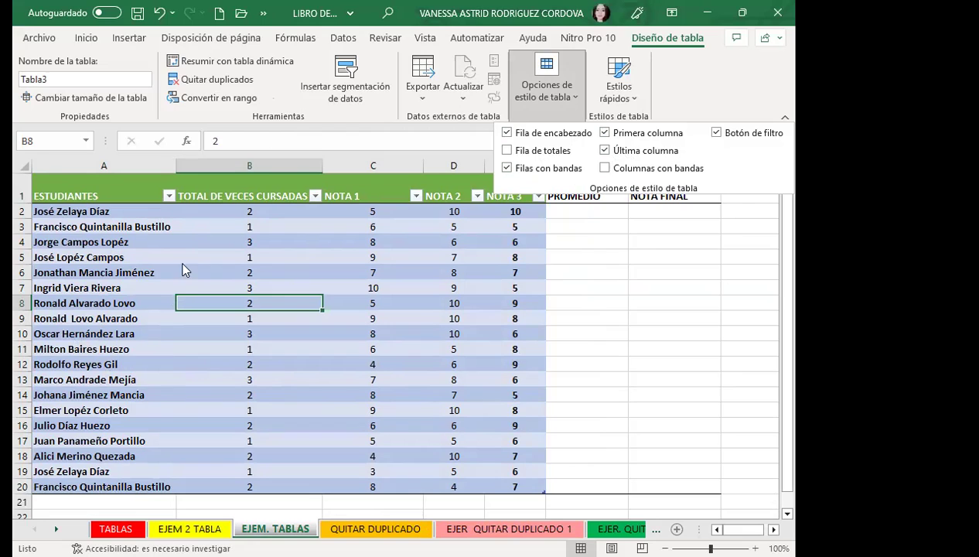
click(507, 150)
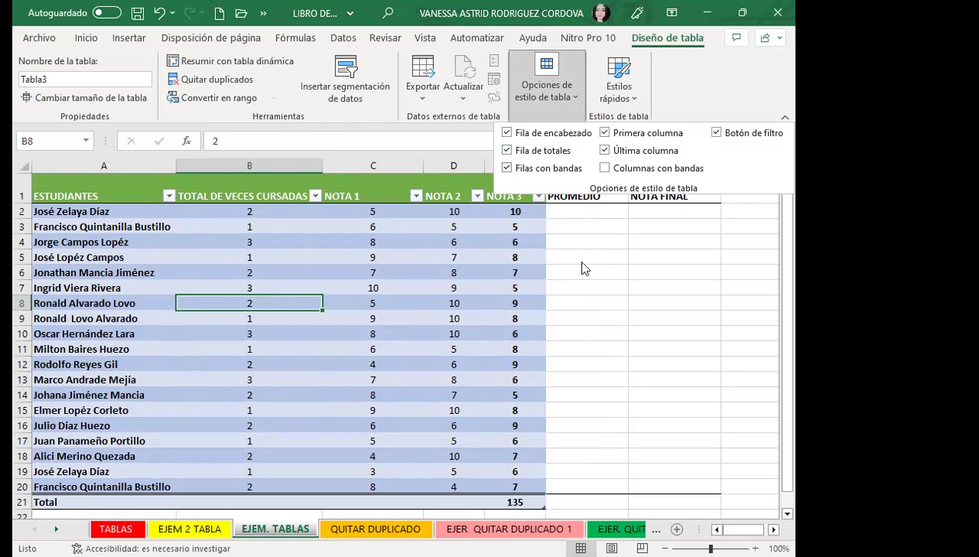
click(604, 168)
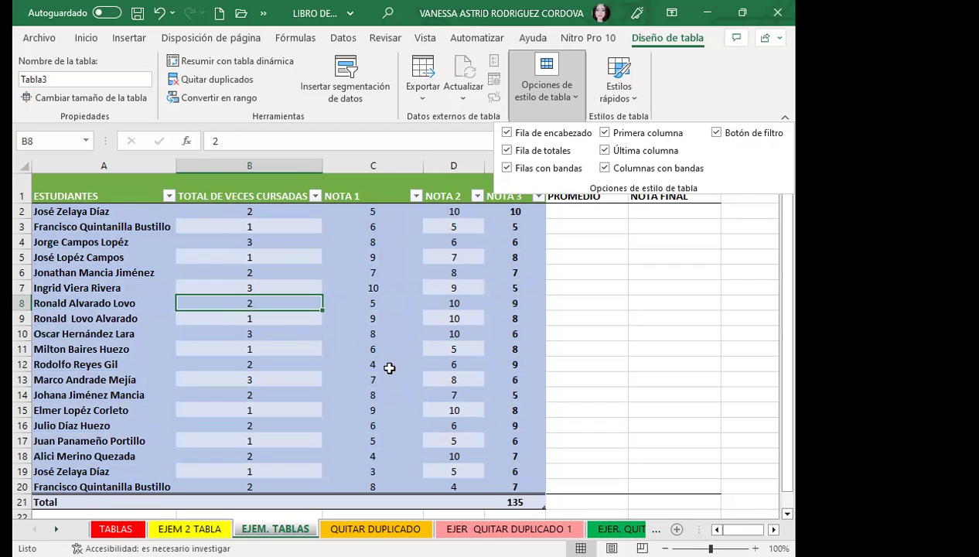
scroll(379, 364, down, 3)
Turn off Columnas con bandas so Tabla3 returns to banded rows.
click(357, 368)
scroll(357, 368, up, 3)
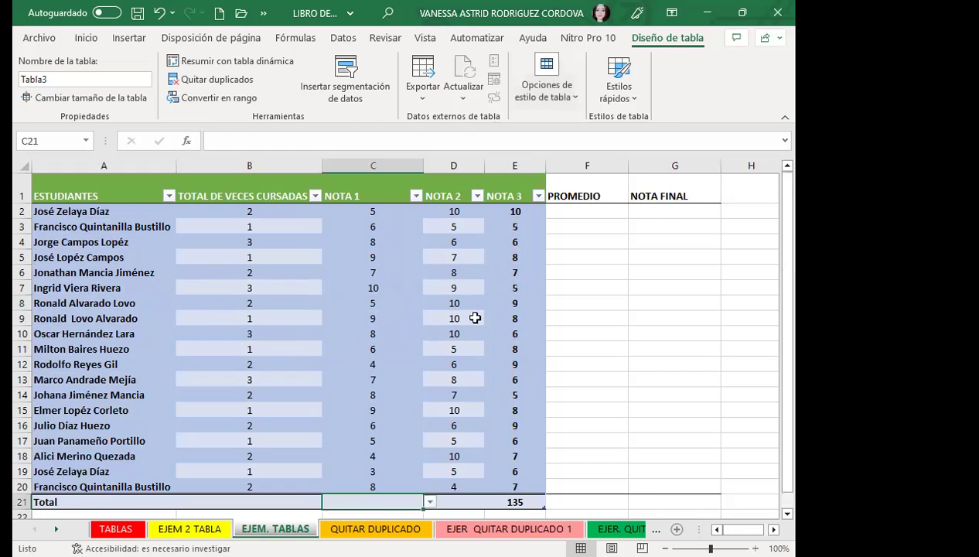
click(566, 104)
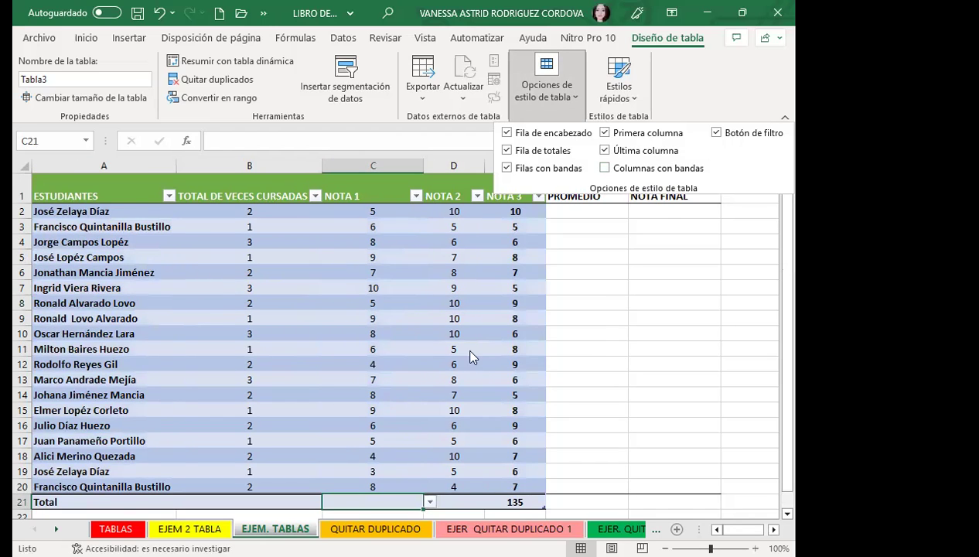
click(282, 393)
scroll(288, 411, down, 3)
Set the NOTA 1 total in C21 to Recuento, showing 19.
click(323, 364)
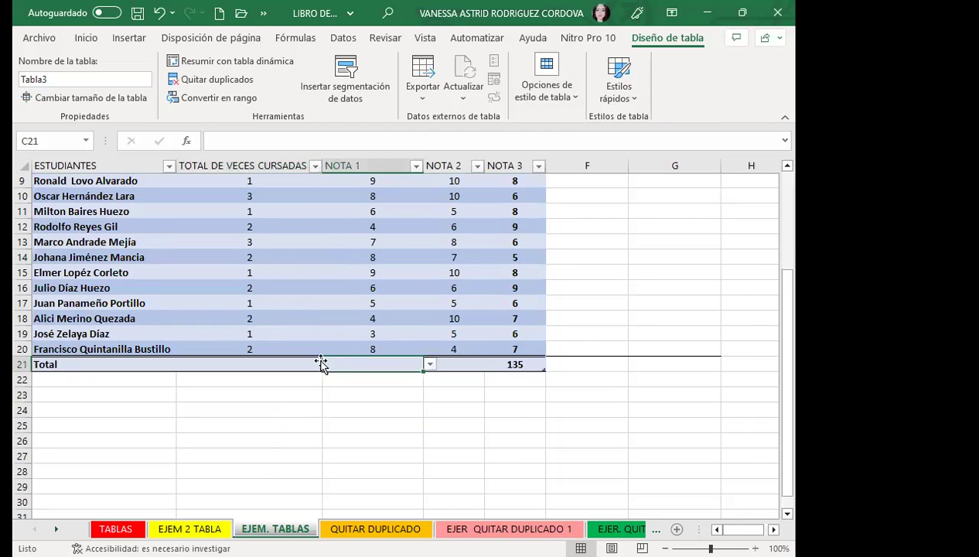
scroll(326, 355, up, 2)
scroll(415, 225, up, 1)
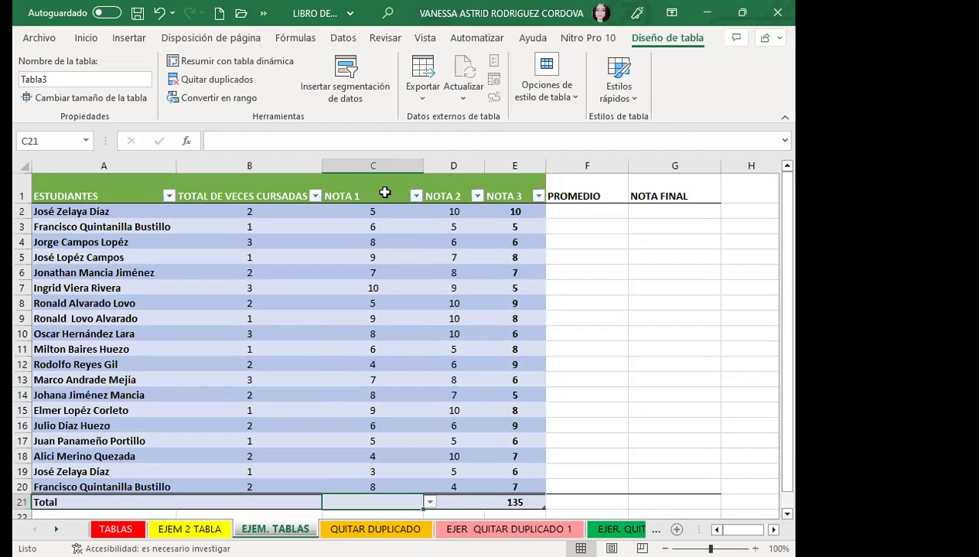
scroll(383, 458, down, 2)
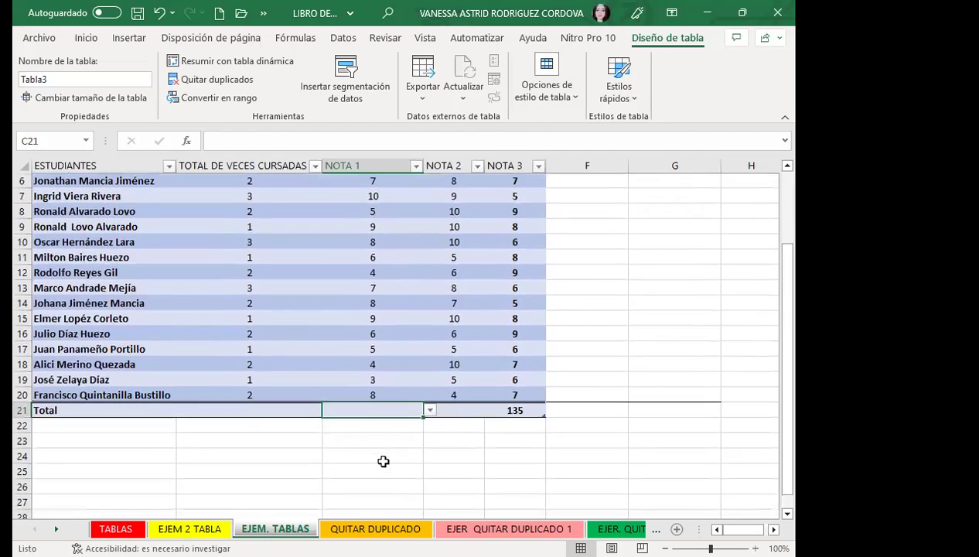
click(430, 410)
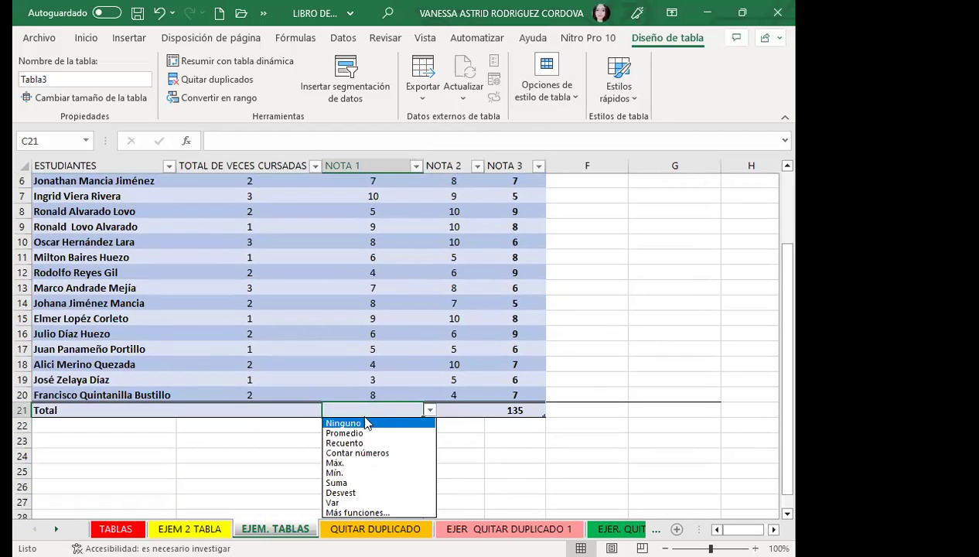
click(345, 444)
scroll(420, 392, up, 2)
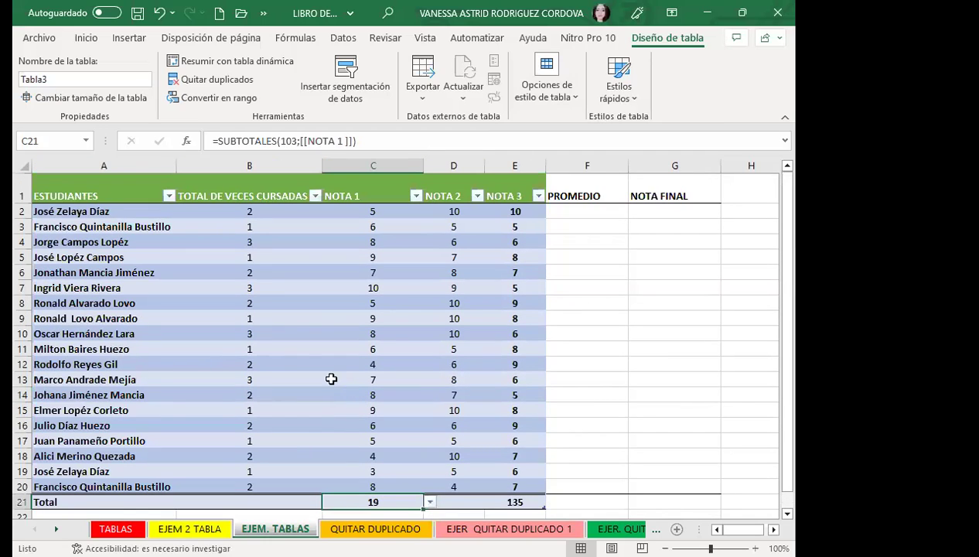
Hide the table's header filter buttons with Ctrl+Shift+L.
click(428, 318)
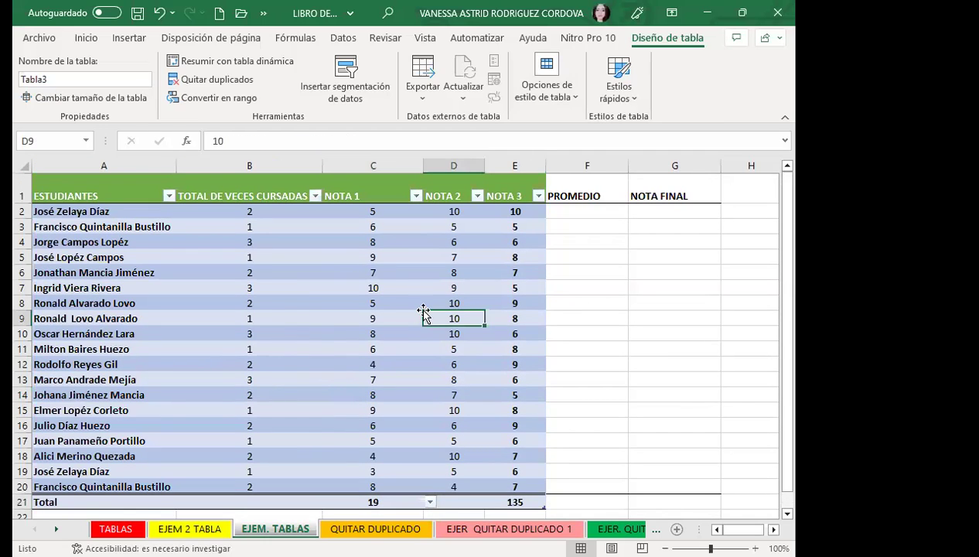
click(517, 229)
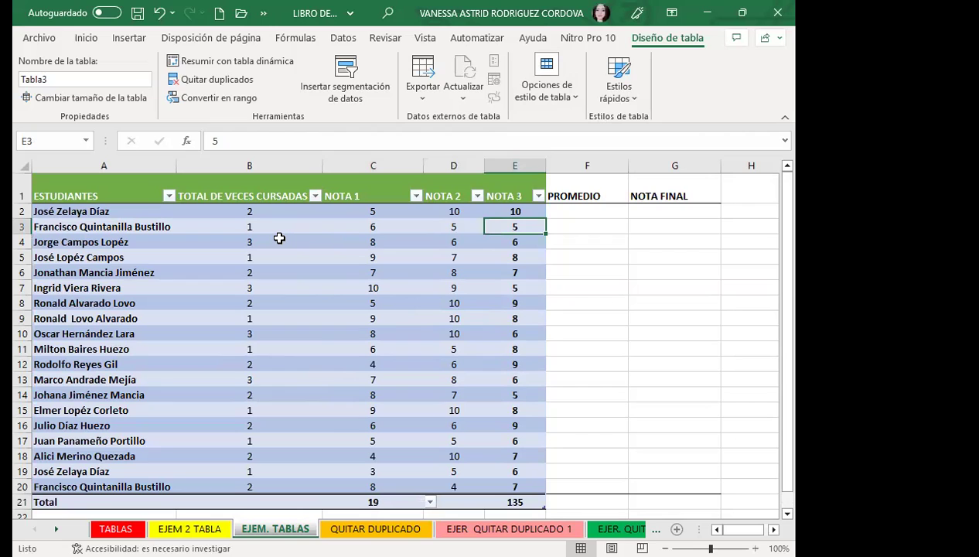
key(ctrl+shift+l)
click(236, 302)
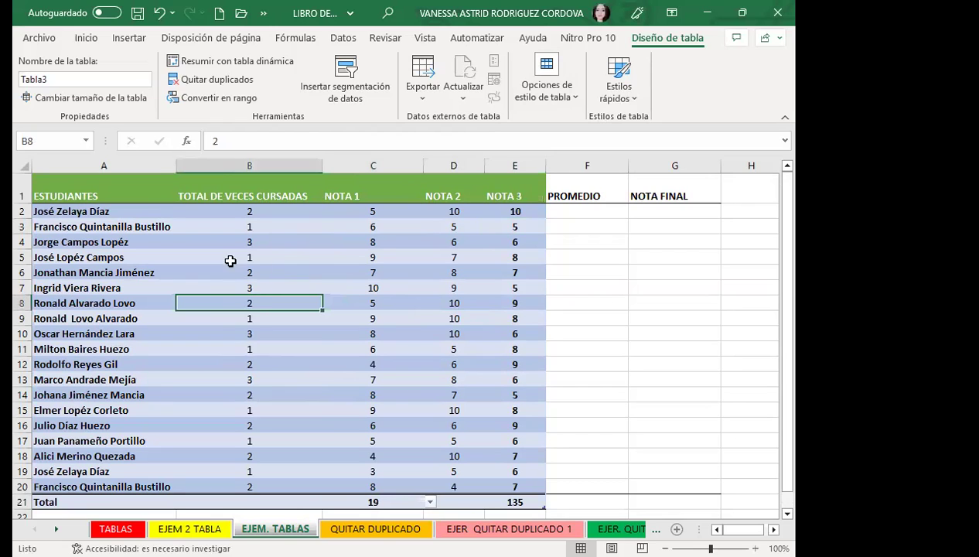
click(124, 274)
drag(79, 212, 77, 488)
mouse_move(510, 211)
mouse_down()
mouse_move(501, 470)
mouse_move(510, 483)
mouse_up()
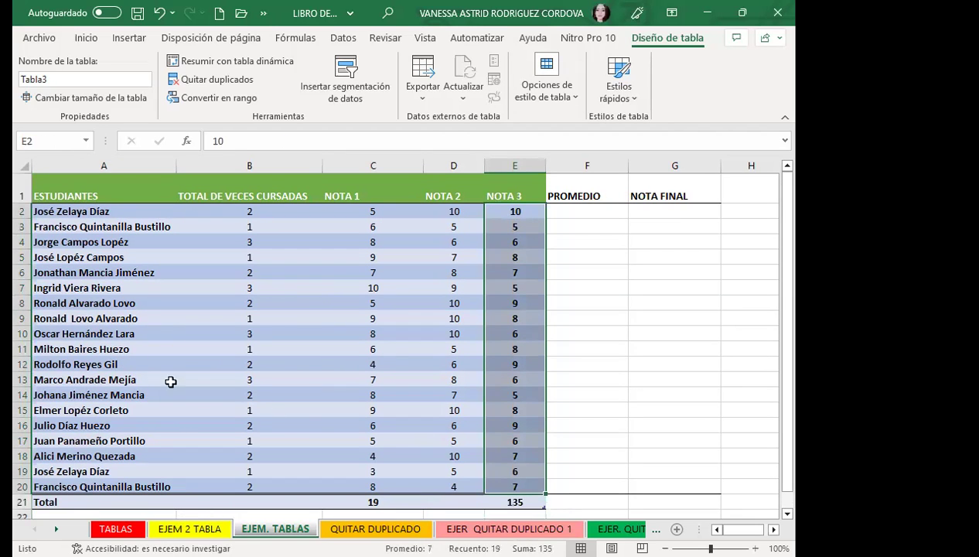
click(107, 347)
click(534, 317)
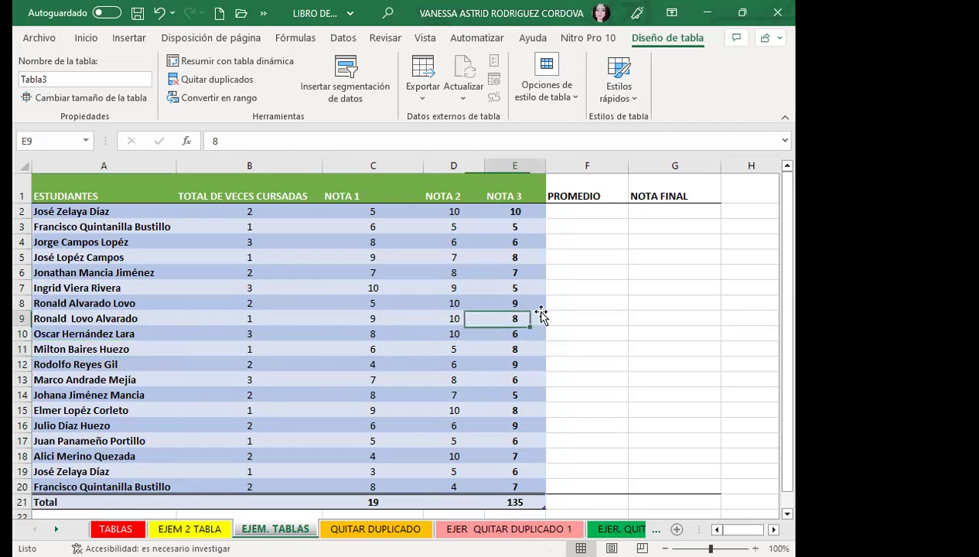
scroll(147, 422, down, 1)
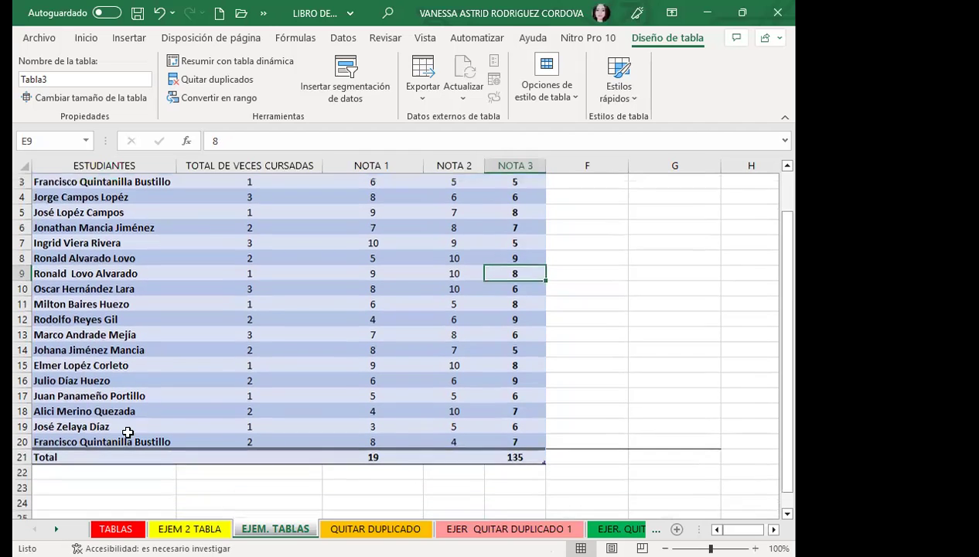
scroll(414, 422, up, 1)
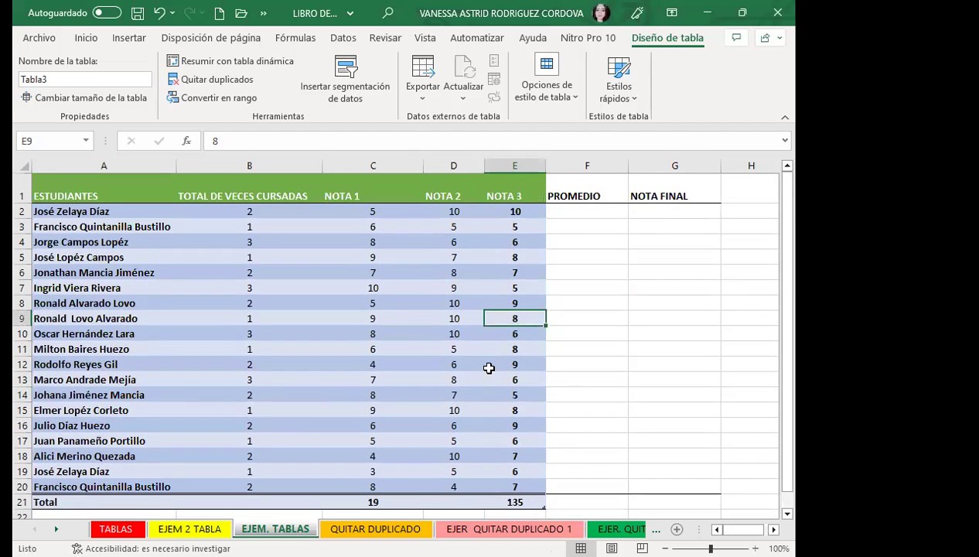
click(71, 253)
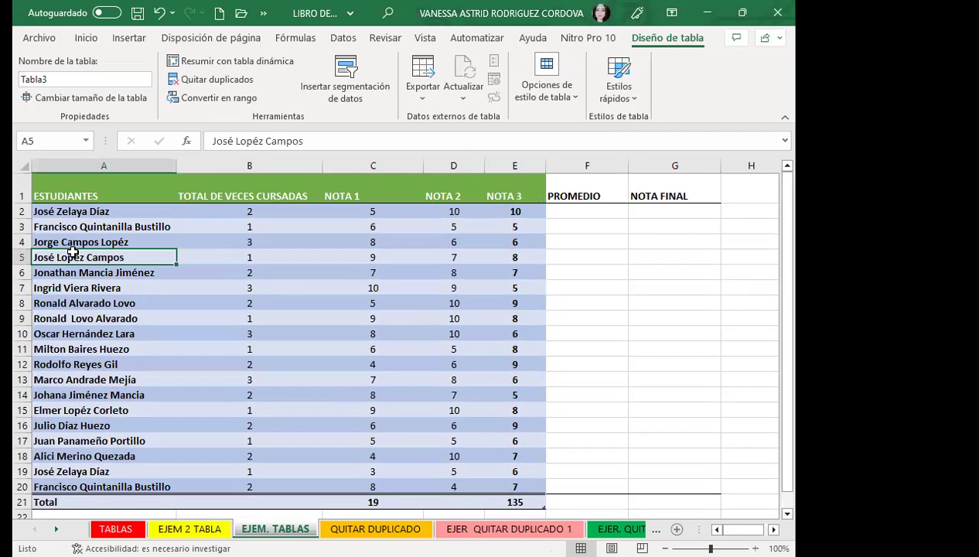
click(113, 164)
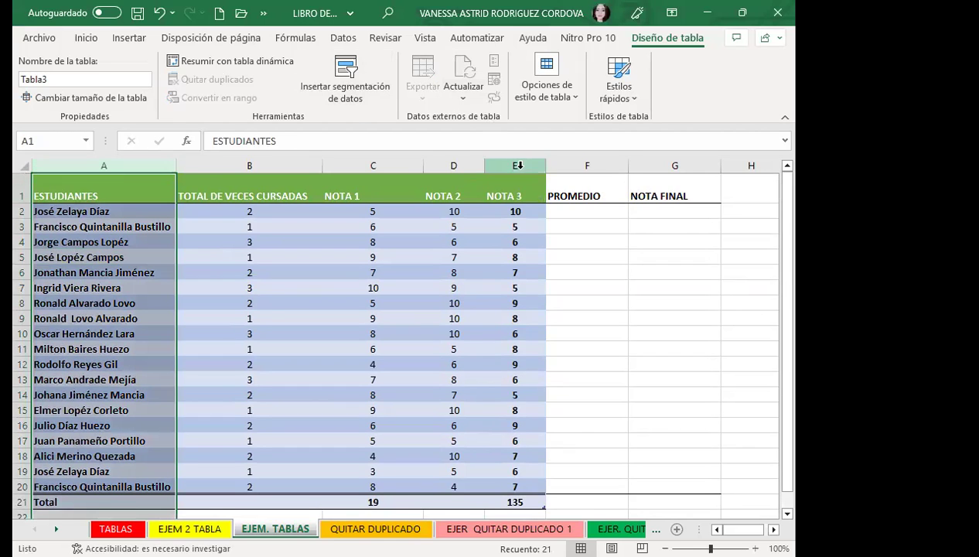
click(520, 165)
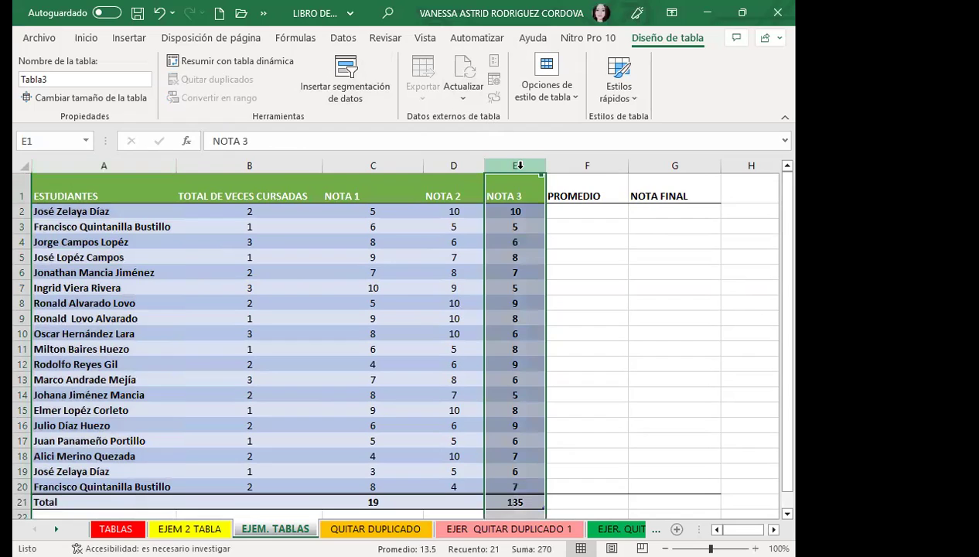
click(579, 99)
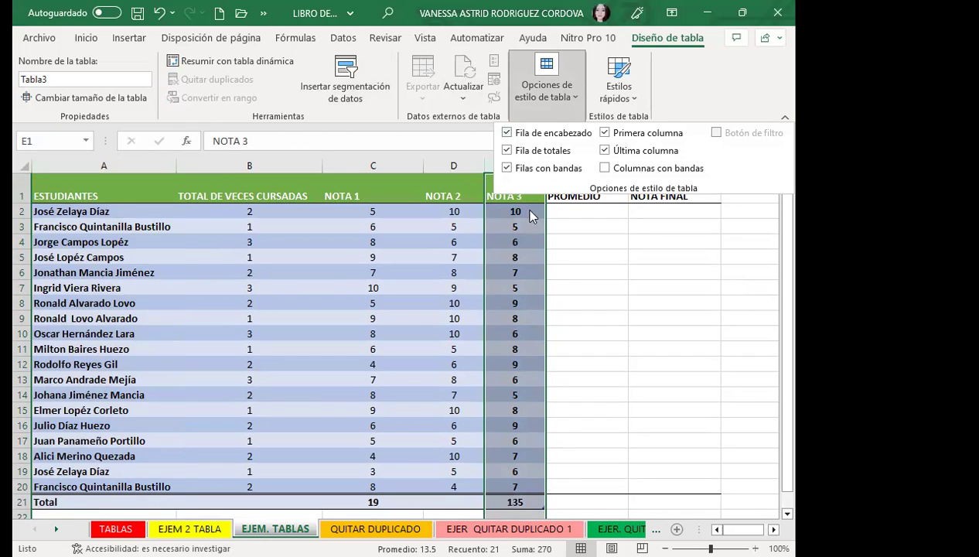
click(517, 273)
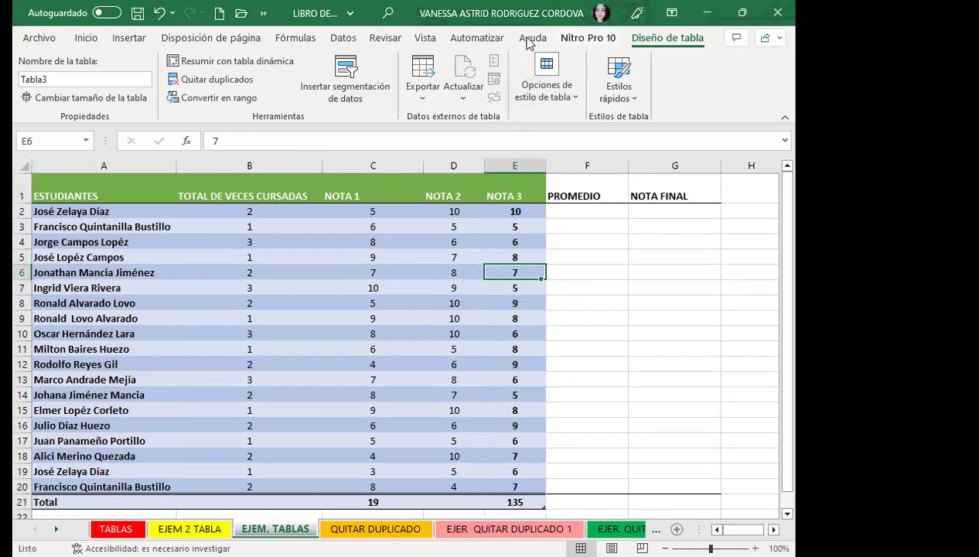
click(533, 114)
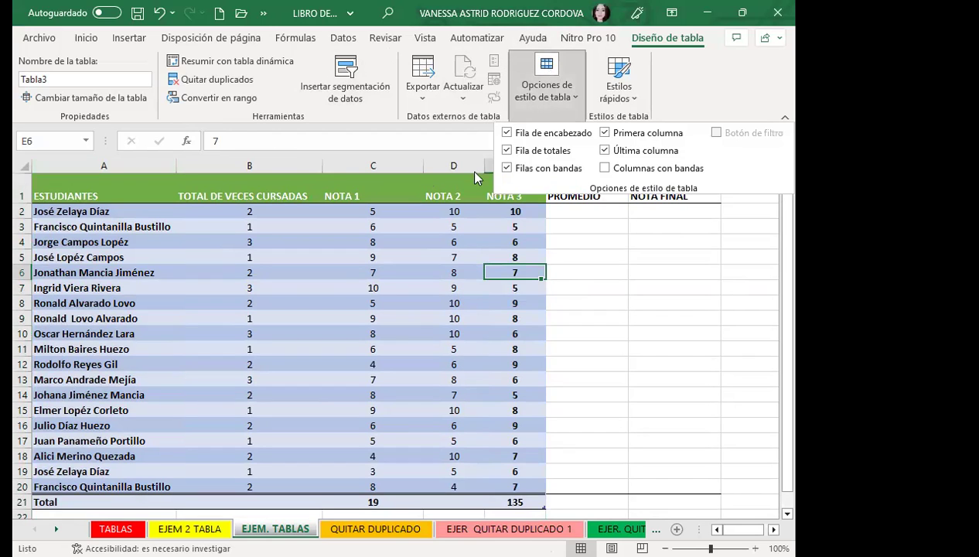
click(462, 97)
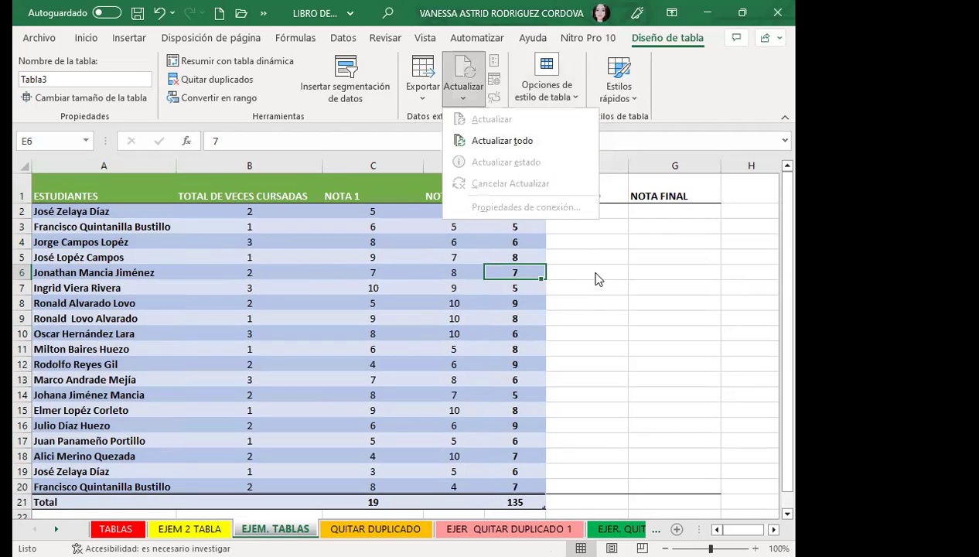
click(327, 272)
scroll(143, 363, down, 4)
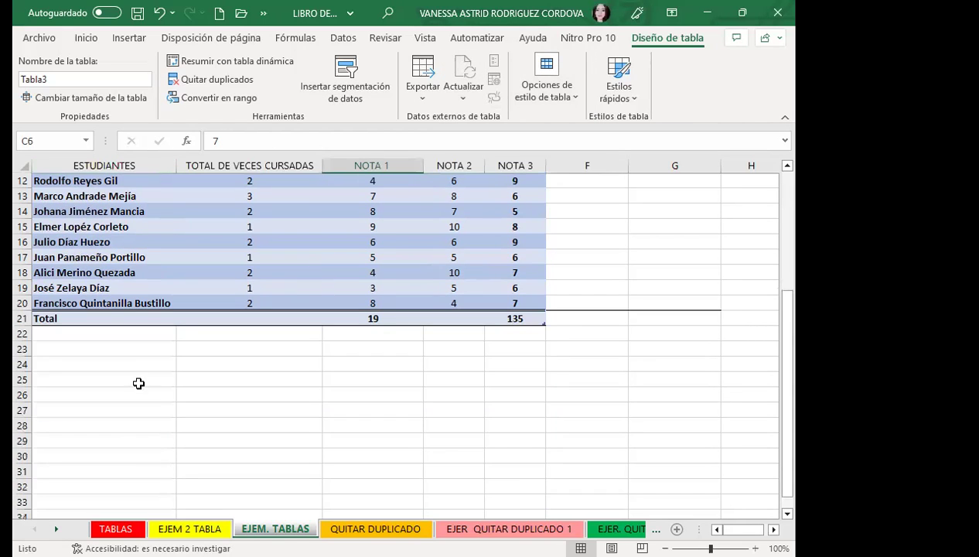
scroll(397, 450, up, 4)
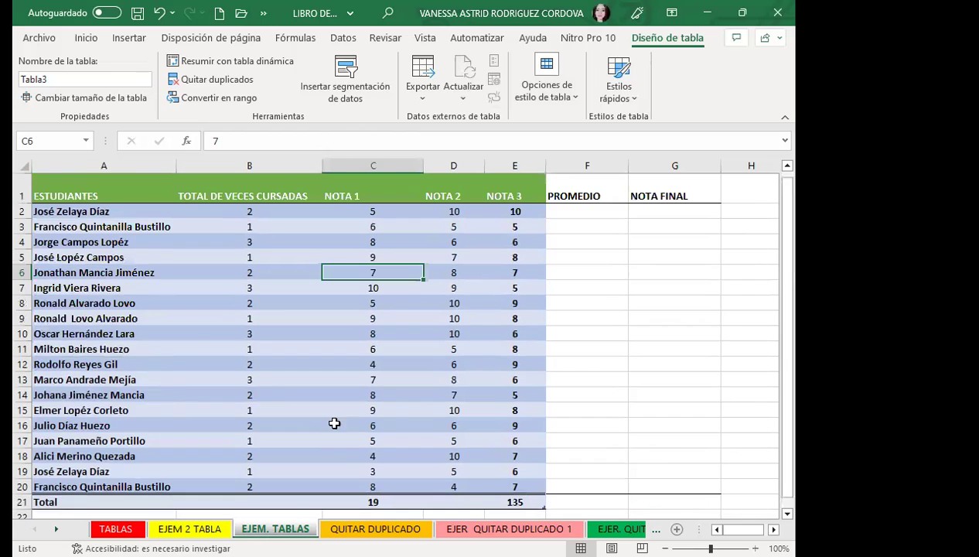
click(456, 96)
click(475, 140)
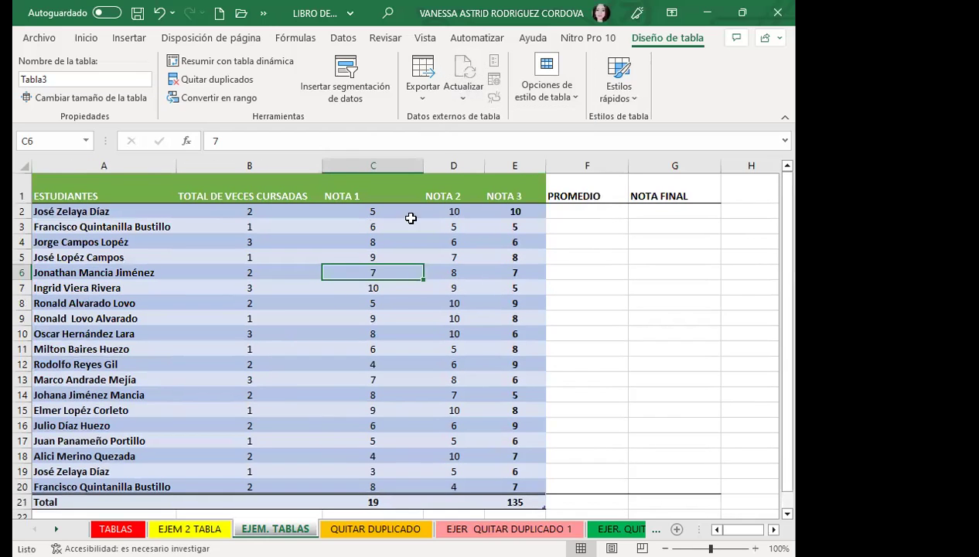
click(615, 365)
scroll(433, 325, down, 1)
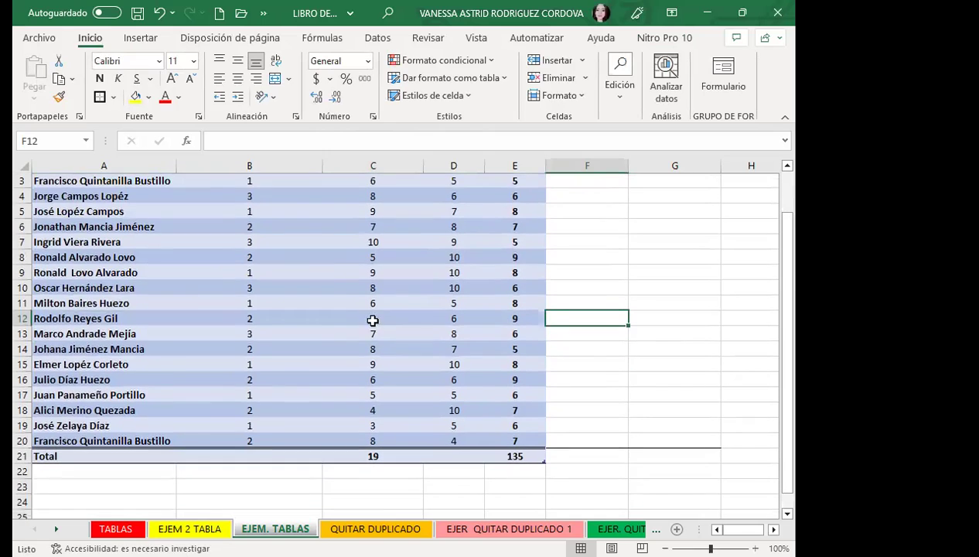
scroll(263, 366, up, 1)
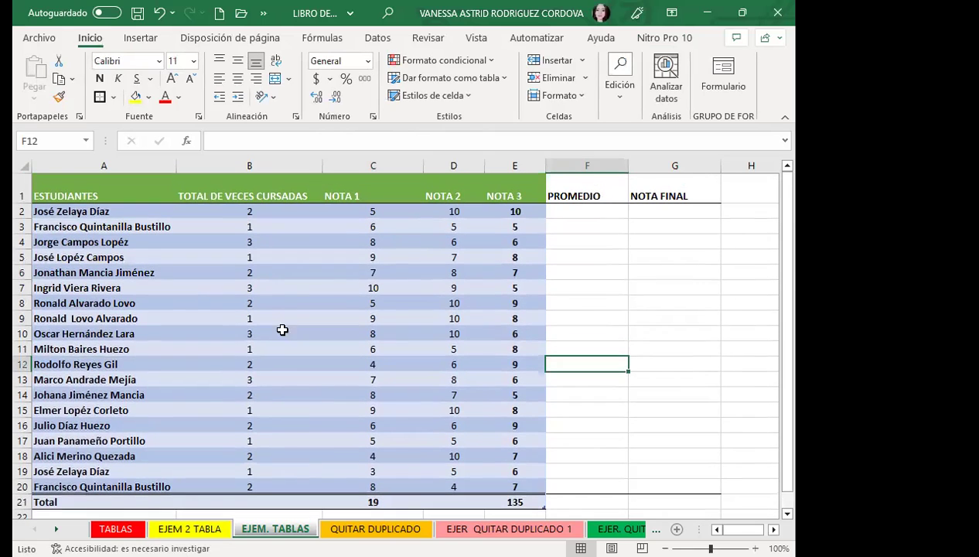
click(418, 241)
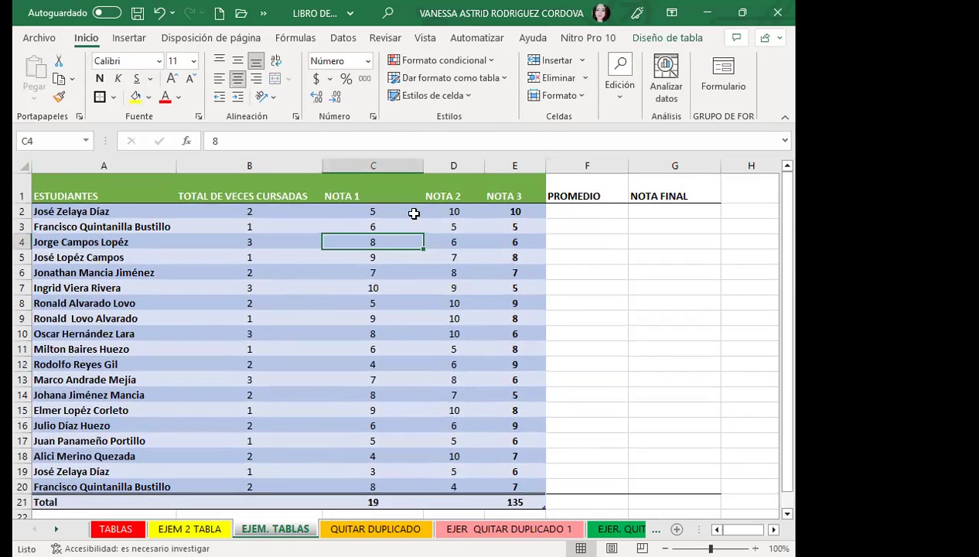
click(667, 37)
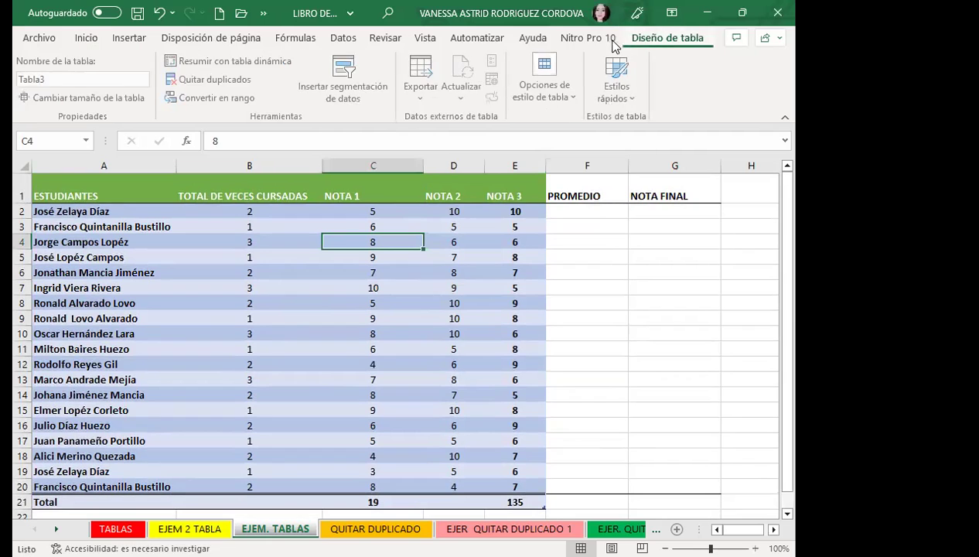
click(424, 106)
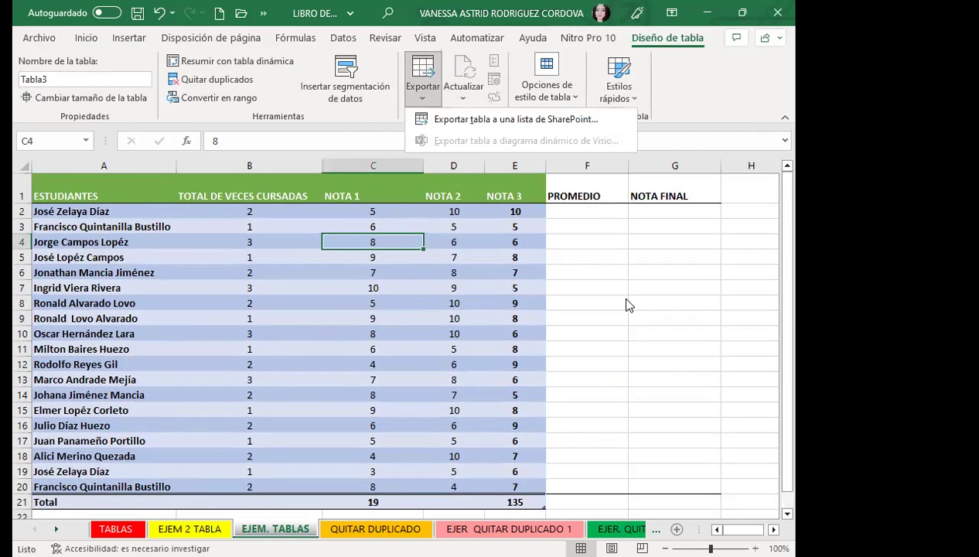
click(297, 310)
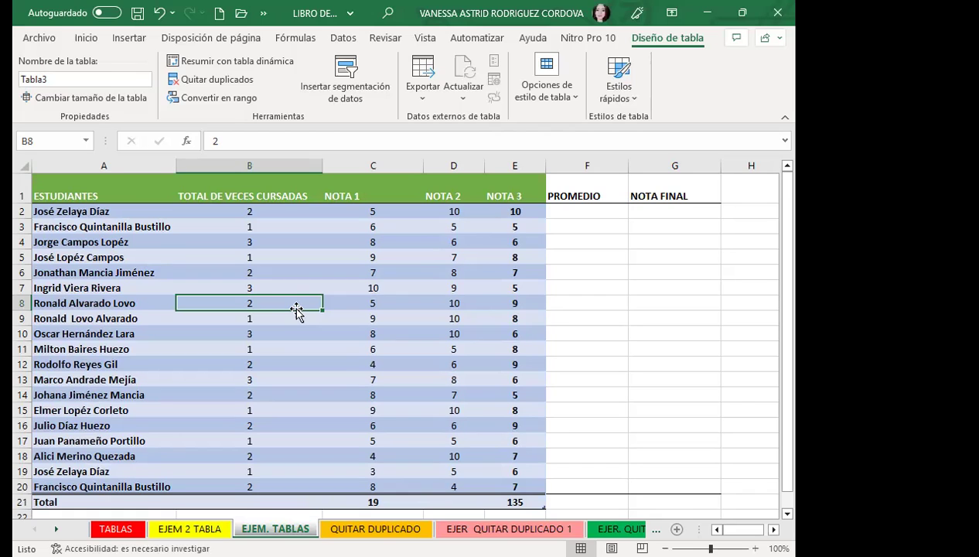
click(251, 286)
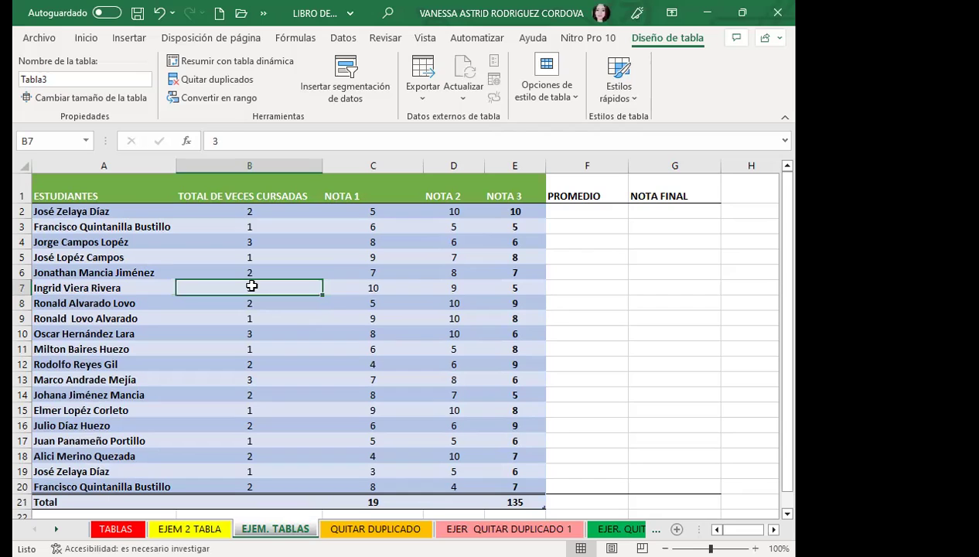
click(270, 316)
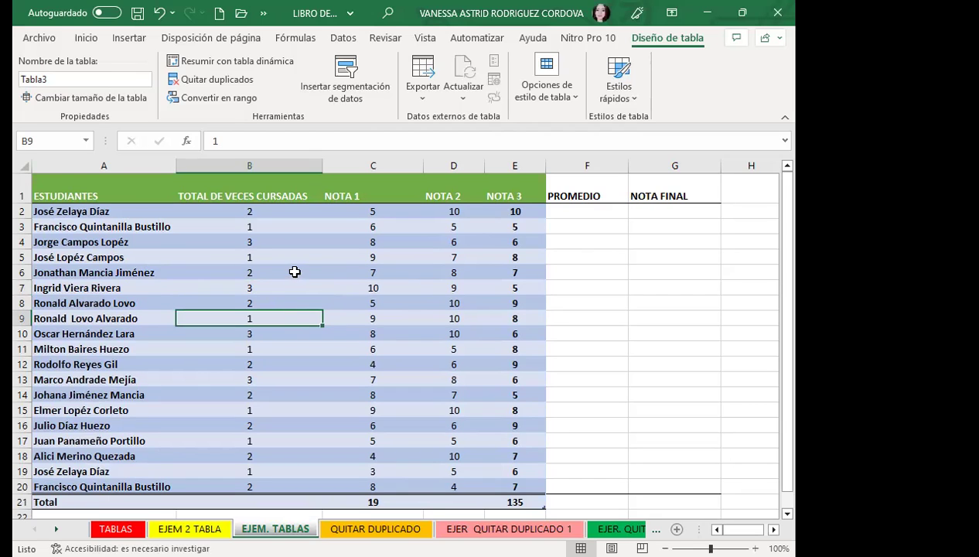
drag(592, 332, 571, 321)
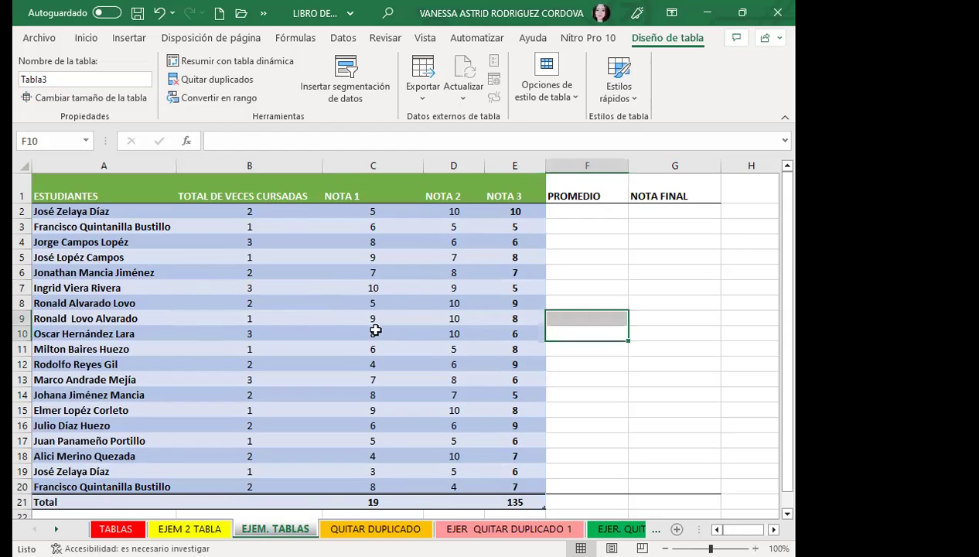
click(284, 322)
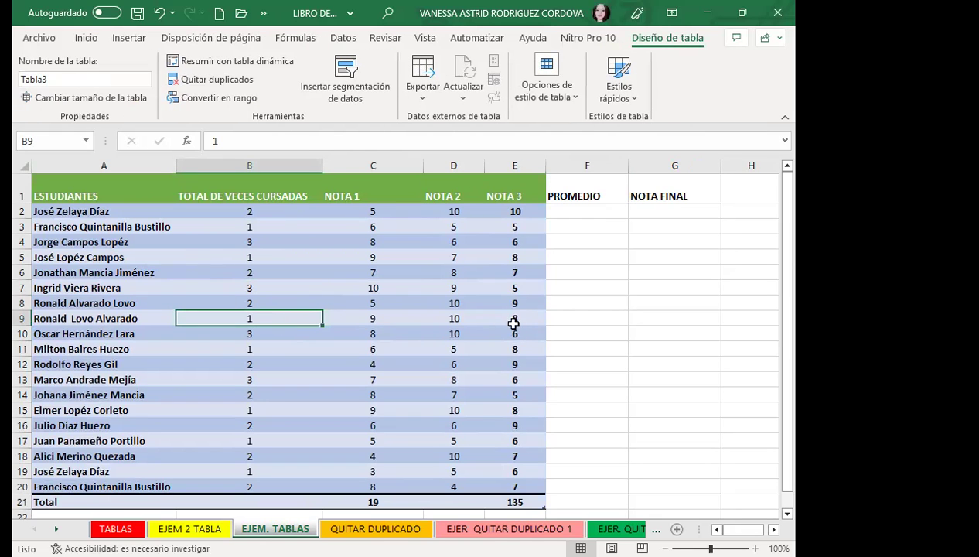
click(577, 334)
click(283, 393)
scroll(271, 358, down, 1)
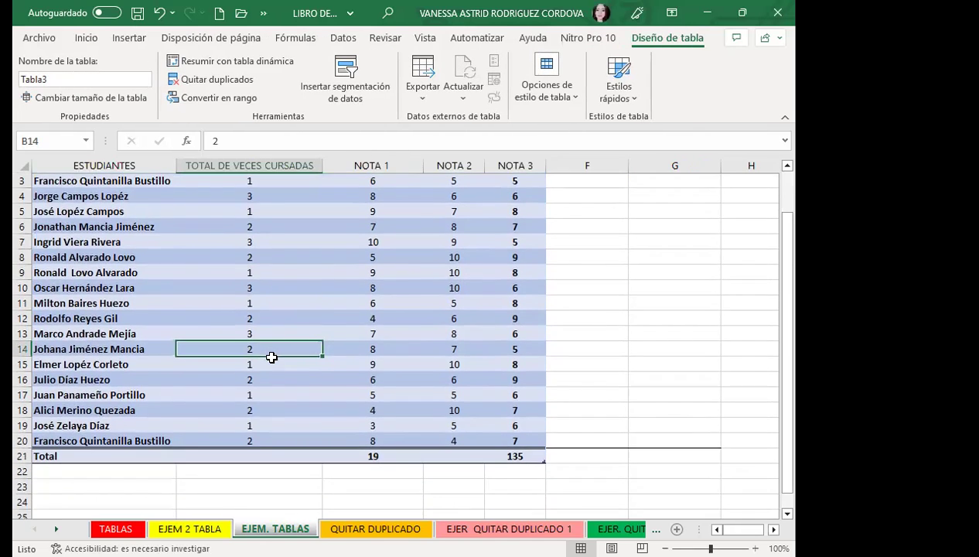
scroll(271, 357, up, 1)
click(559, 210)
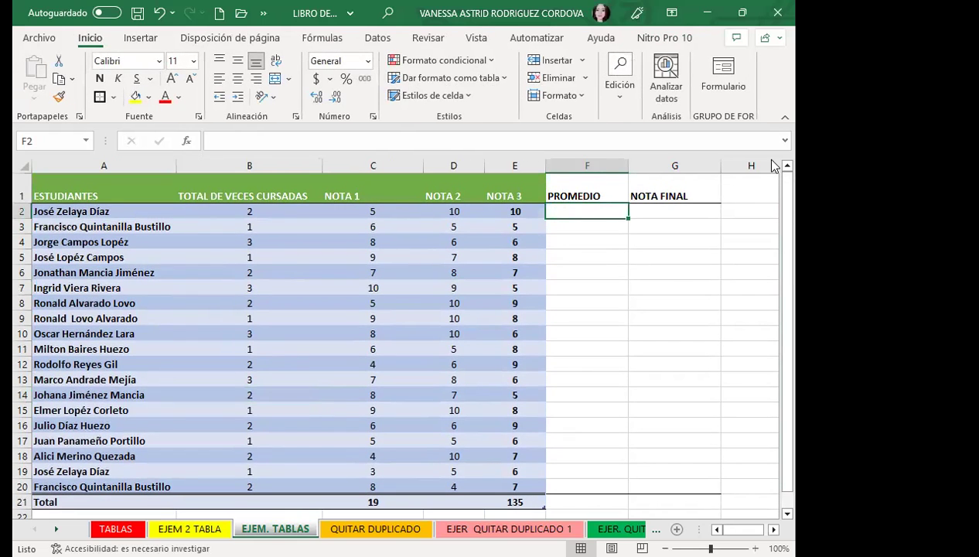
click(650, 210)
click(569, 210)
text(=)
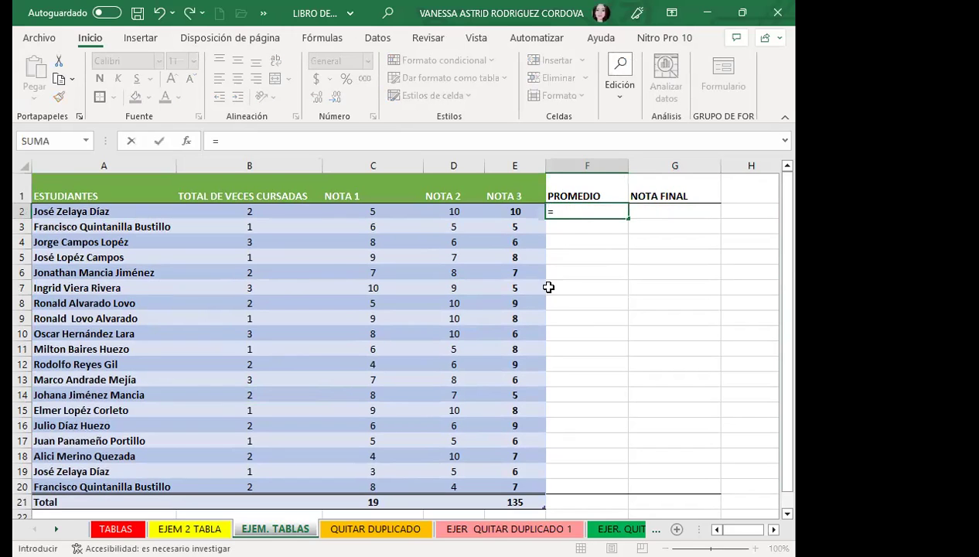
click(565, 287)
key(Escape)
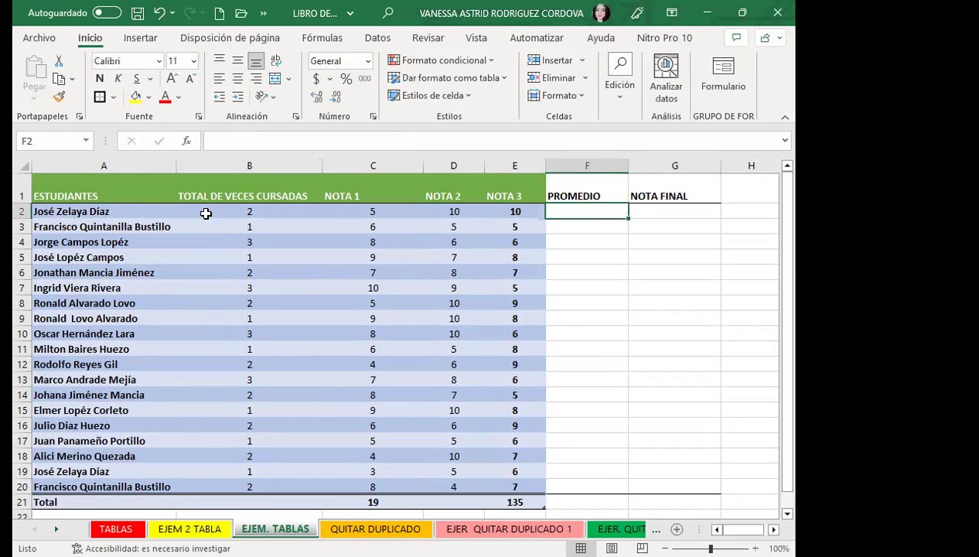
Resize Tabla3 to $A$1:$G$21 so PROMEDIO and NOTA FINAL join the table.
mouse_move(138, 192)
mouse_down()
mouse_move(709, 343)
mouse_move(680, 499)
mouse_up()
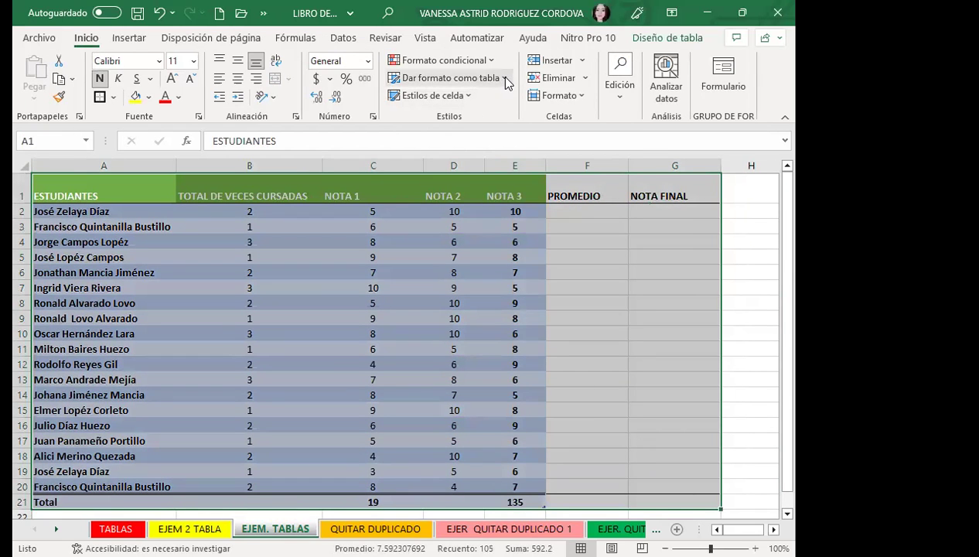
click(464, 78)
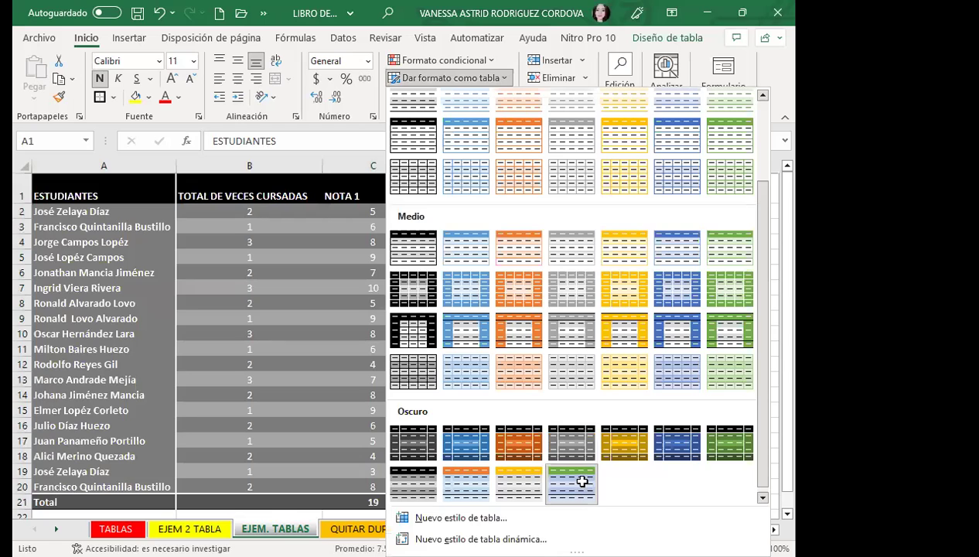
click(582, 481)
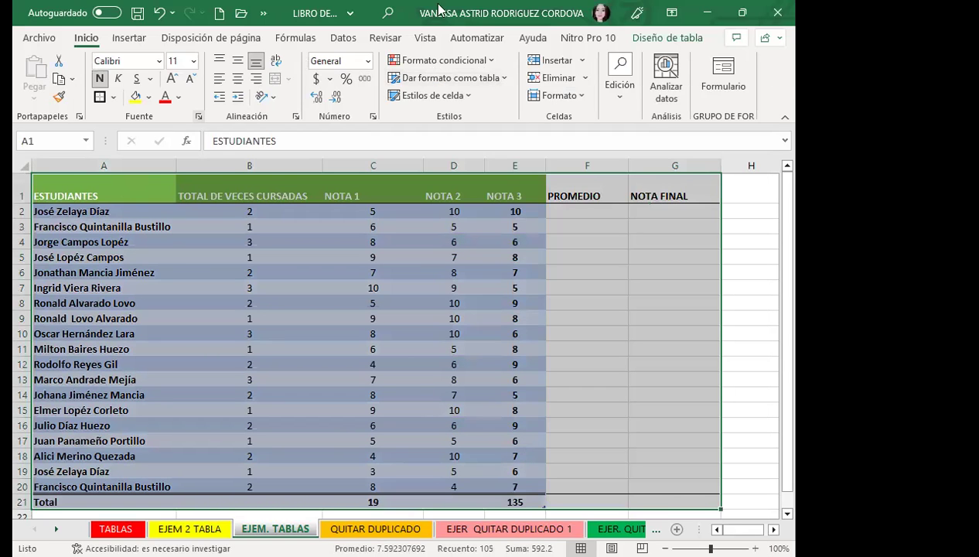
click(692, 42)
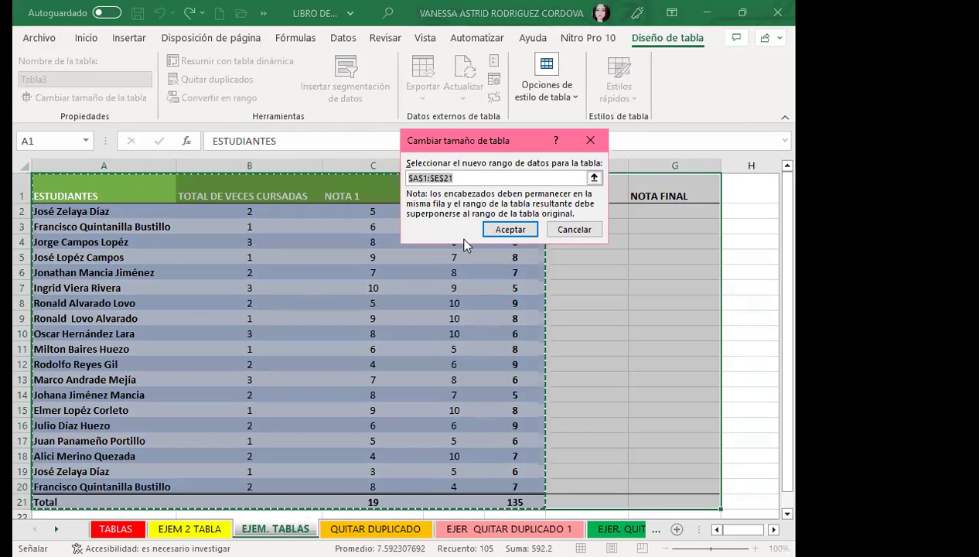
key(BackSpace)
key(ctrl+z)
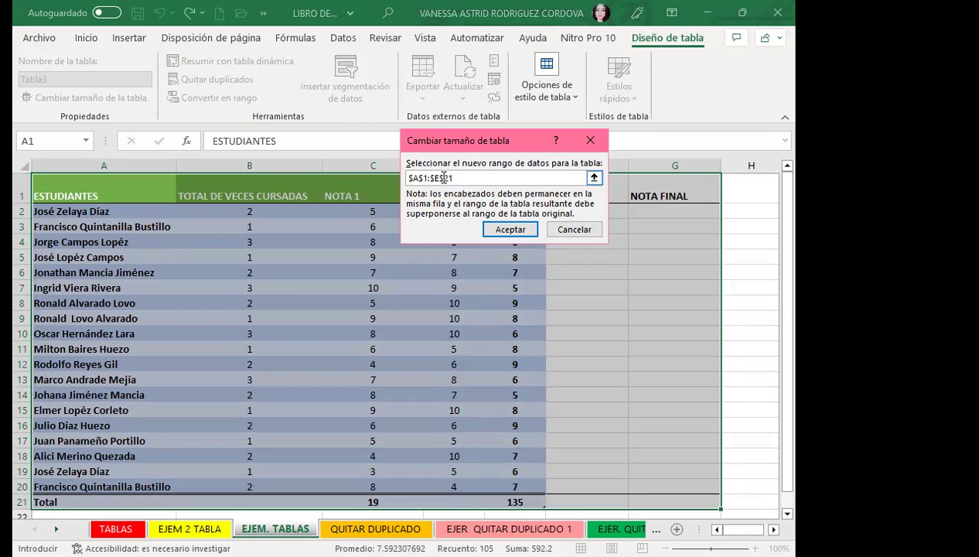
key(BackSpace)
text(G)
click(512, 230)
click(585, 258)
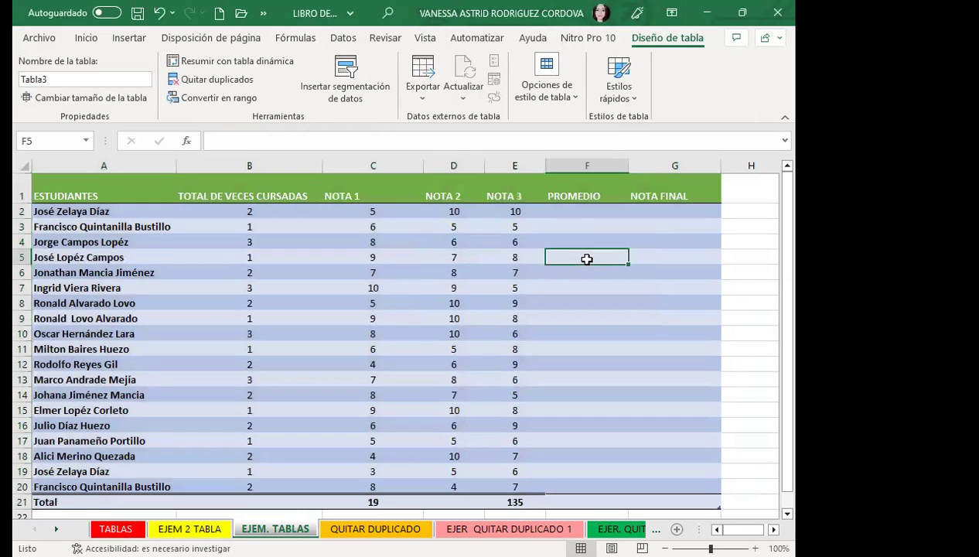
Enter =PROMEDIO(Tabla3[@[TOTAL DE VECES CURSADAS]:[NOTA 3]]) in F2, filling the column (7 in row 2).
click(579, 215)
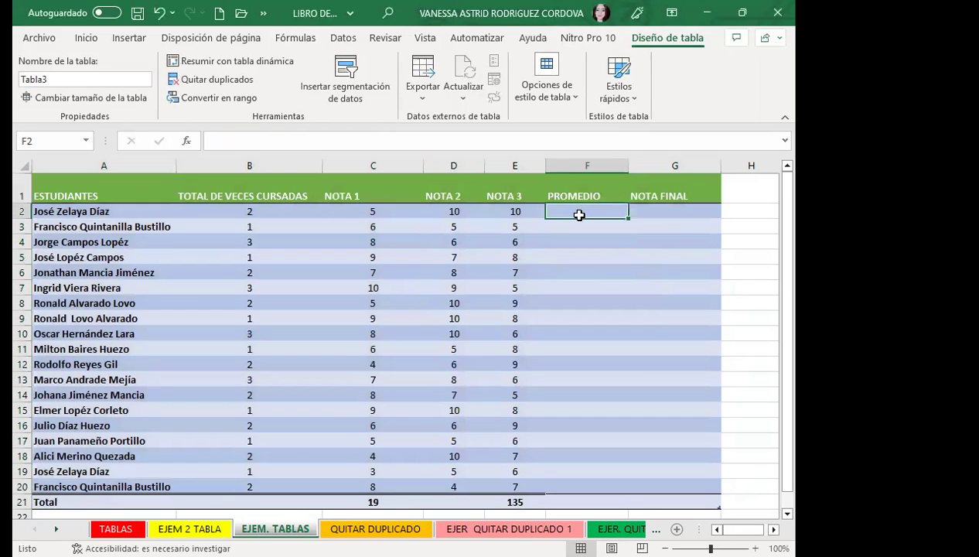
text(=P)
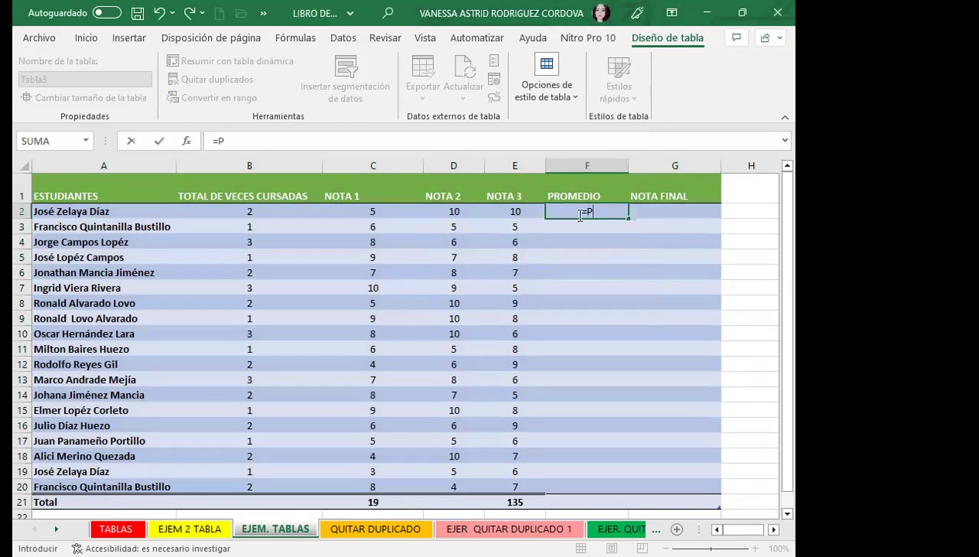
text(RO)
key(Down)
key(Down)
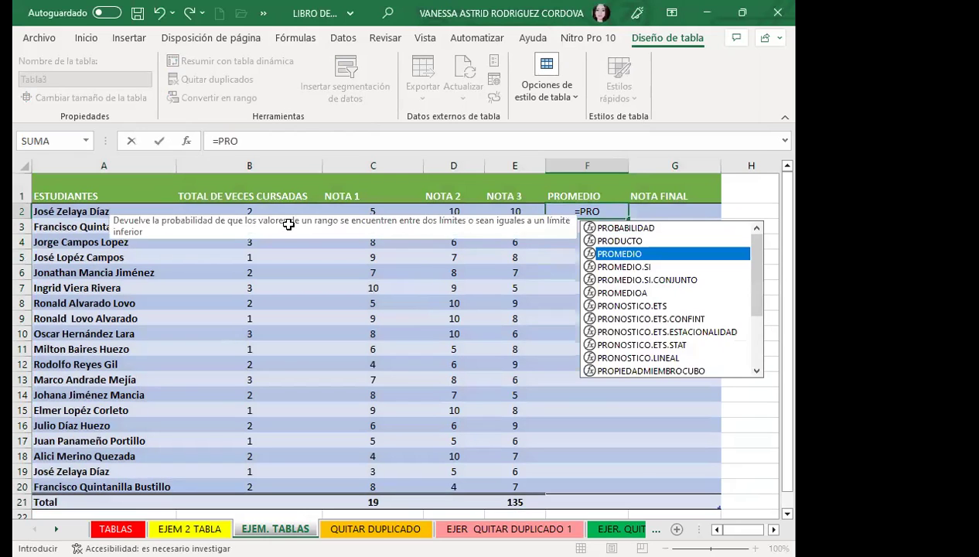
key(Tab)
drag(243, 210, 508, 210)
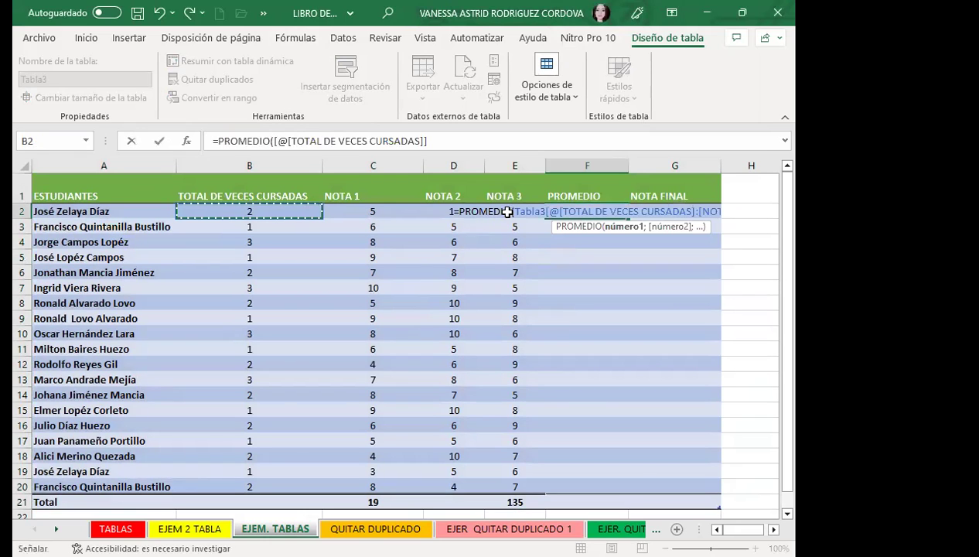
key(ctrl+Return)
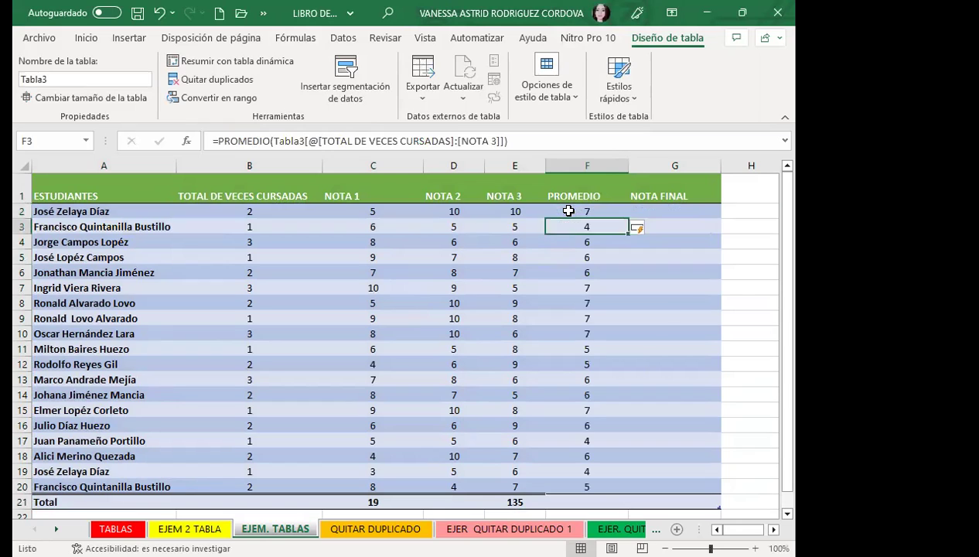
click(658, 210)
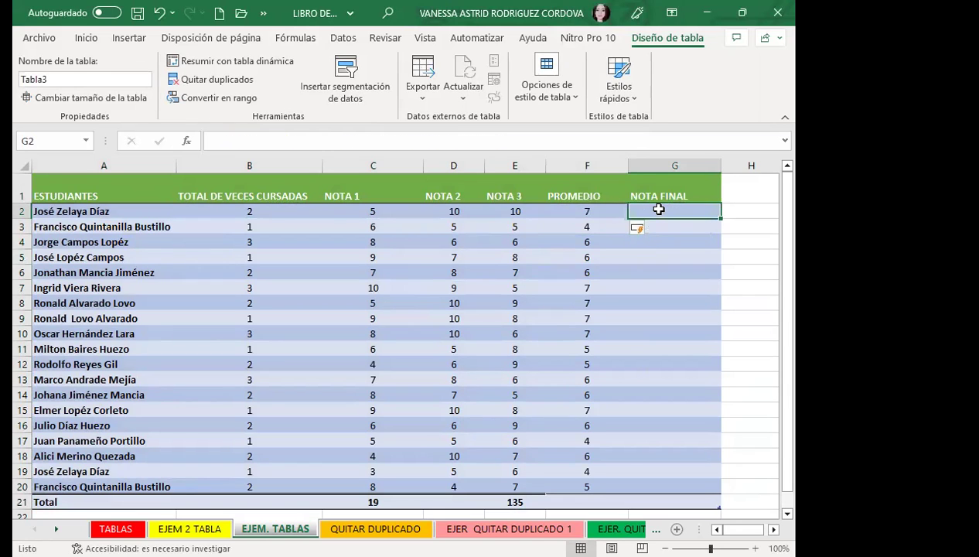
text(=)
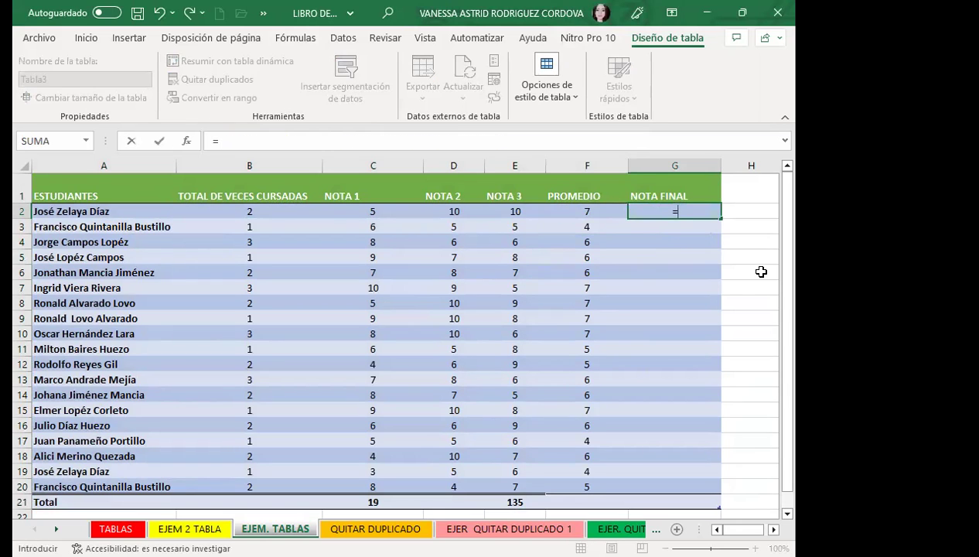
scroll(551, 419, right, 2)
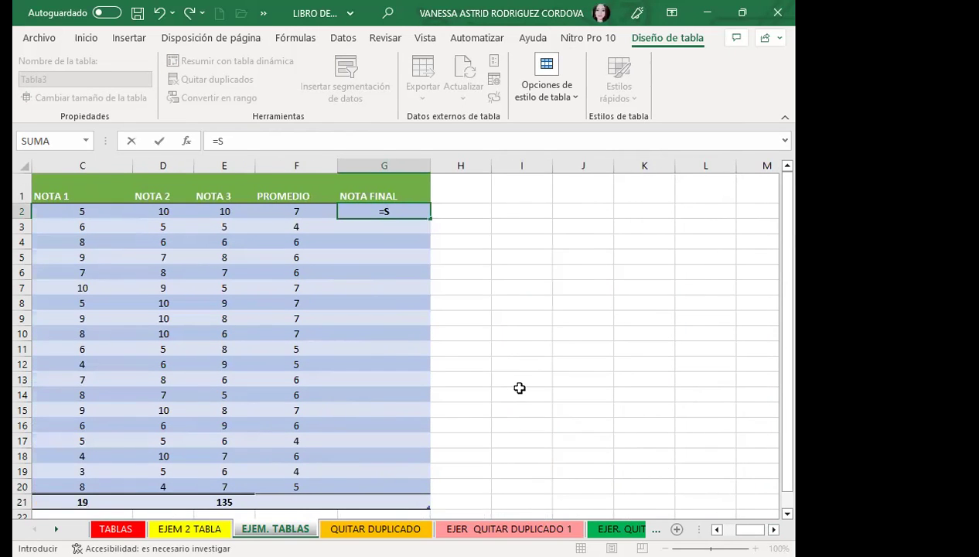
text(I)
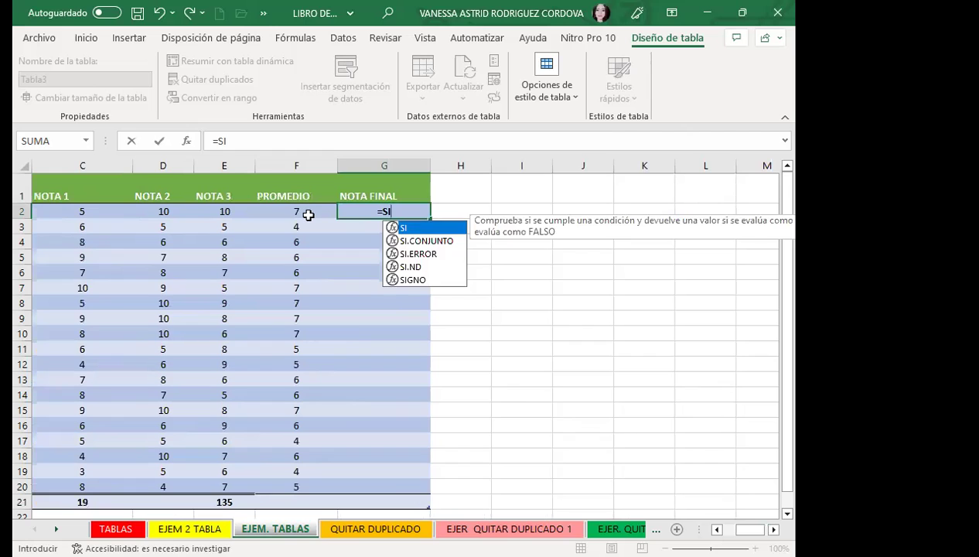
text(()
click(306, 213)
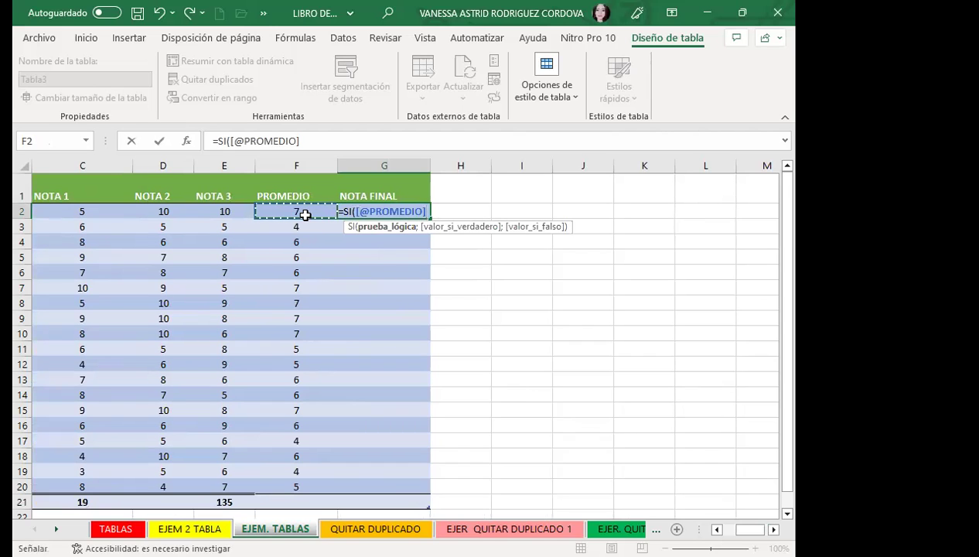
text(>)
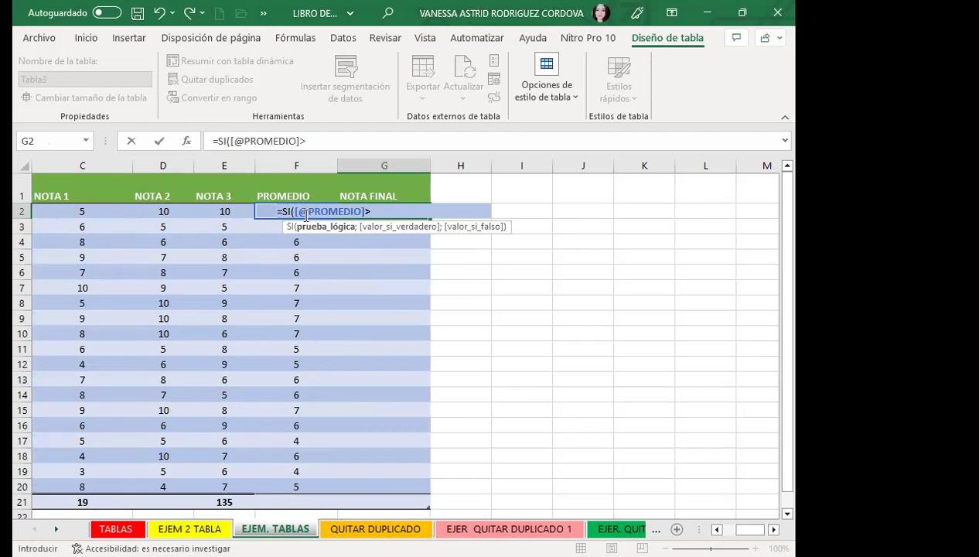
text(6;"A)
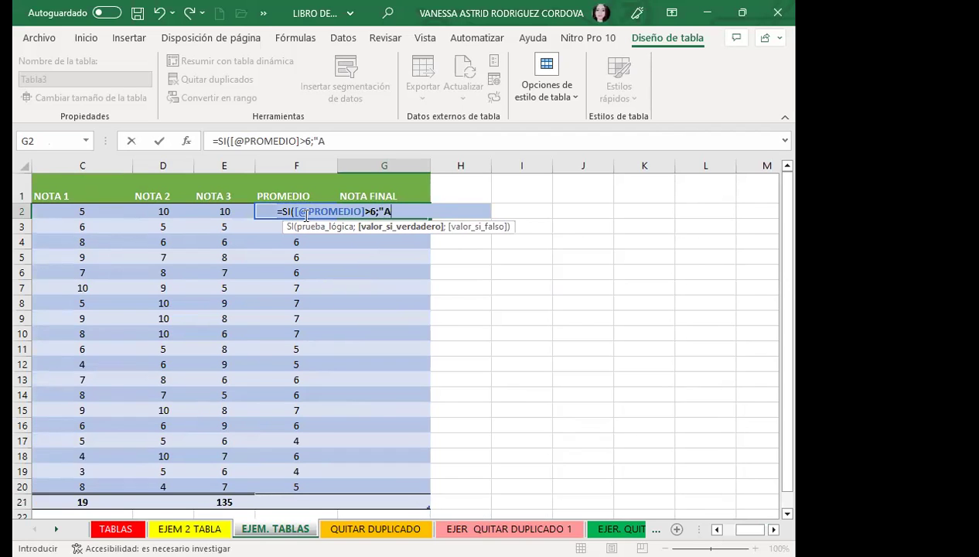
text(PROBADO";")
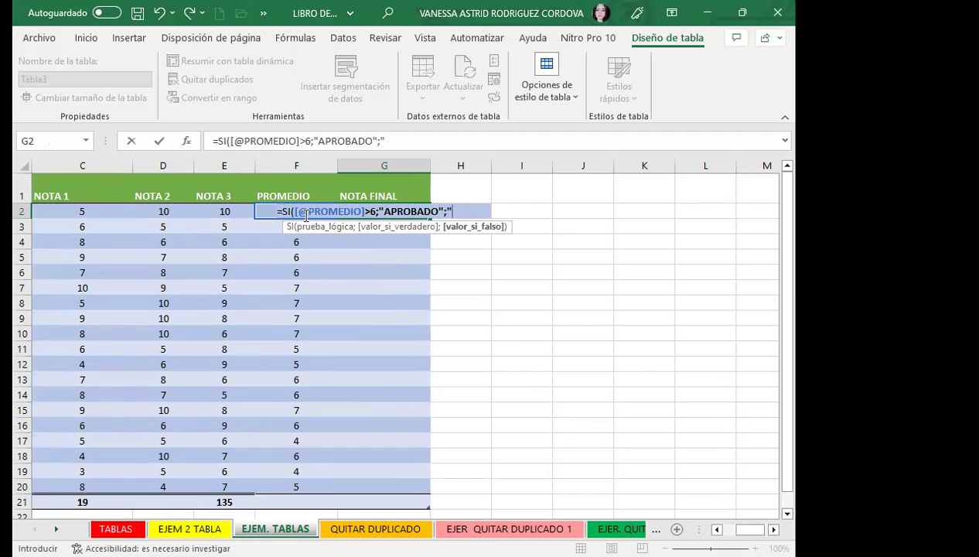
text(REPROBADO!)
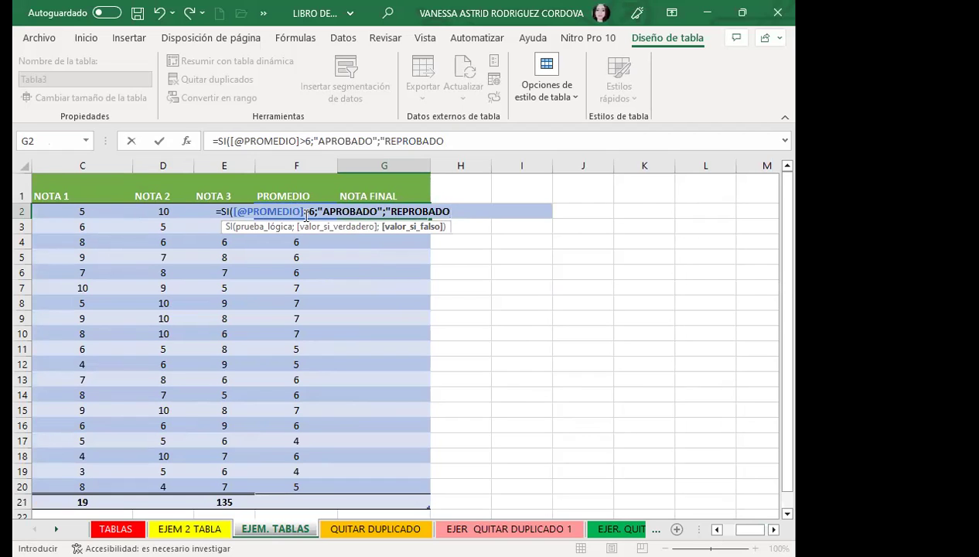
text(")
key(Return)
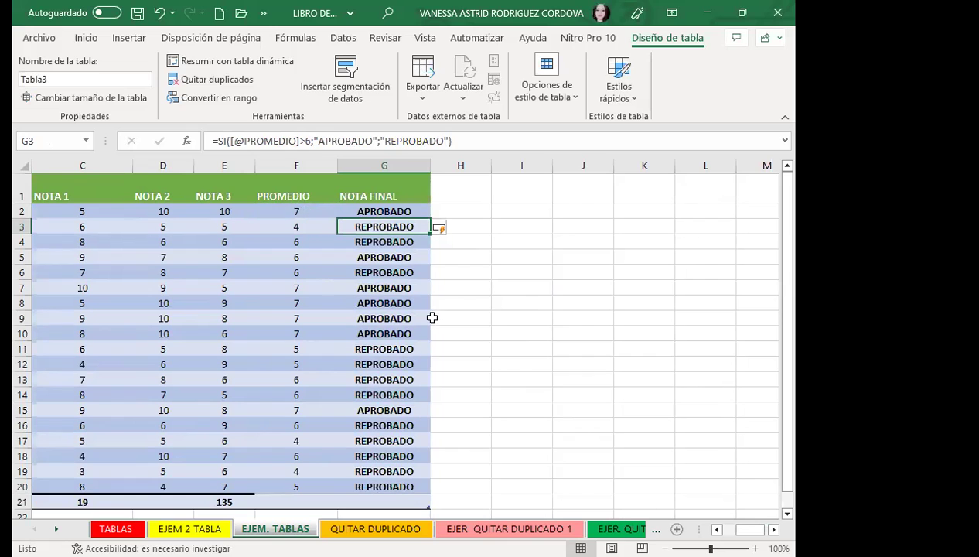
scroll(389, 408, down, 2)
scroll(371, 407, up, 2)
click(308, 213)
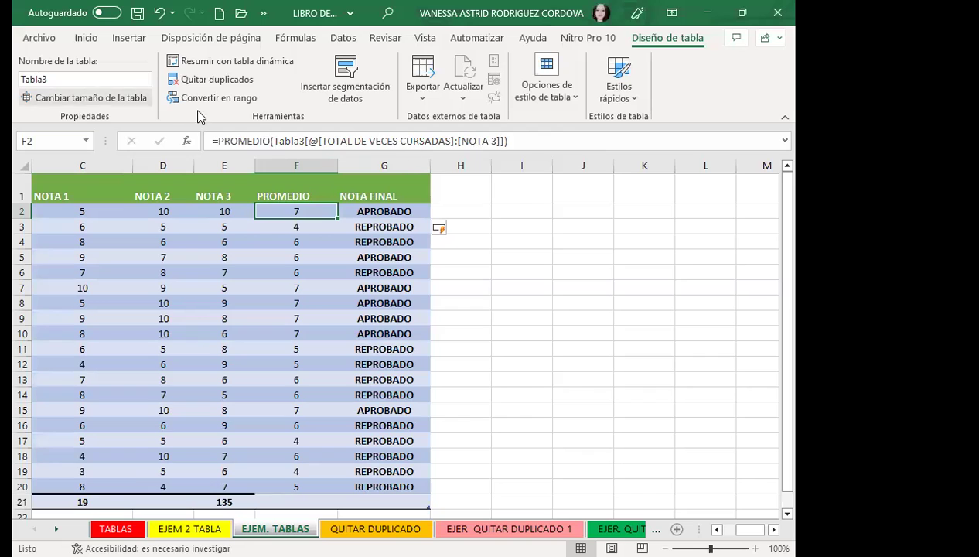
Rename Tabla3 to EXCEL_1 and confirm the PROMEDIO formula uses the new name.
click(89, 78)
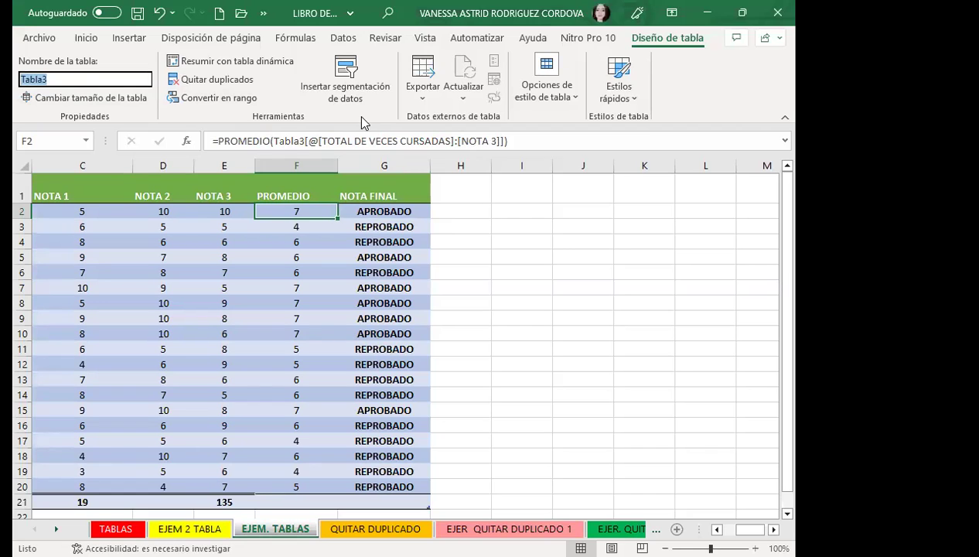
text(EXCEL_1)
key(Return)
click(294, 298)
click(300, 224)
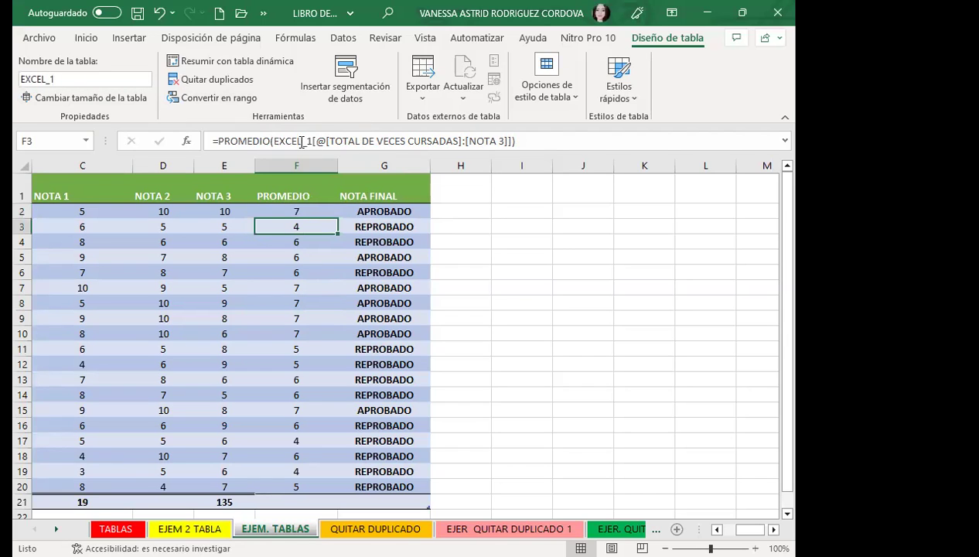
Review the NOTA FINAL and PROMEDIO formulas in the first table rows.
click(376, 211)
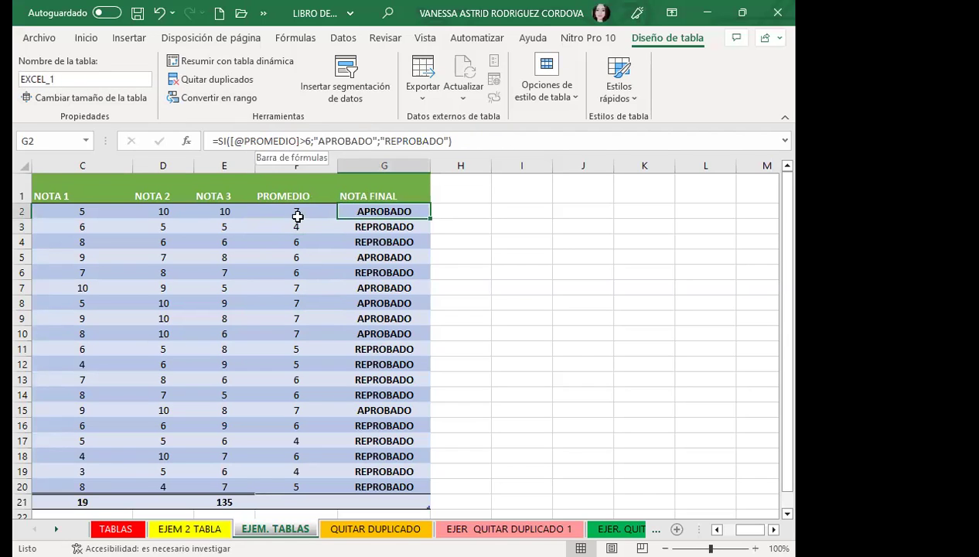
key(Down)
click(404, 210)
click(269, 211)
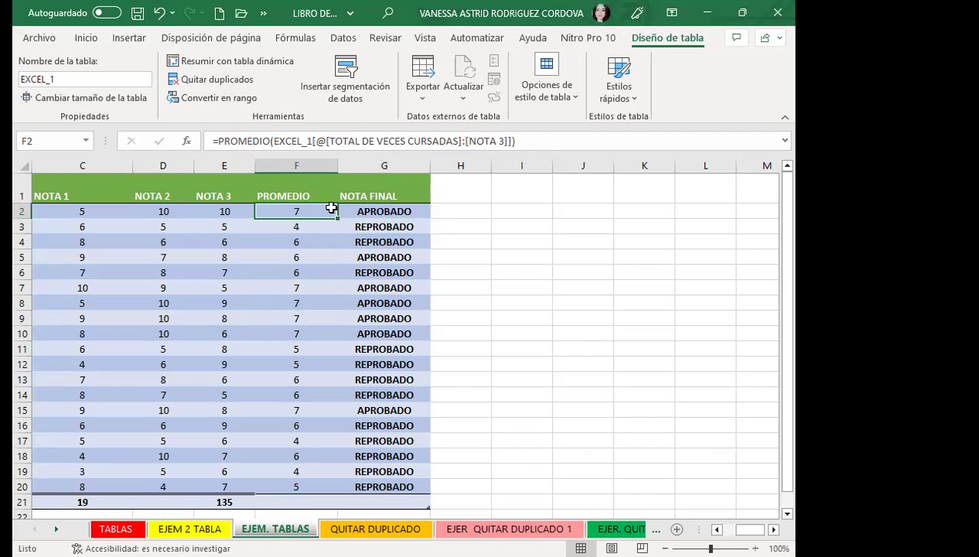
click(403, 212)
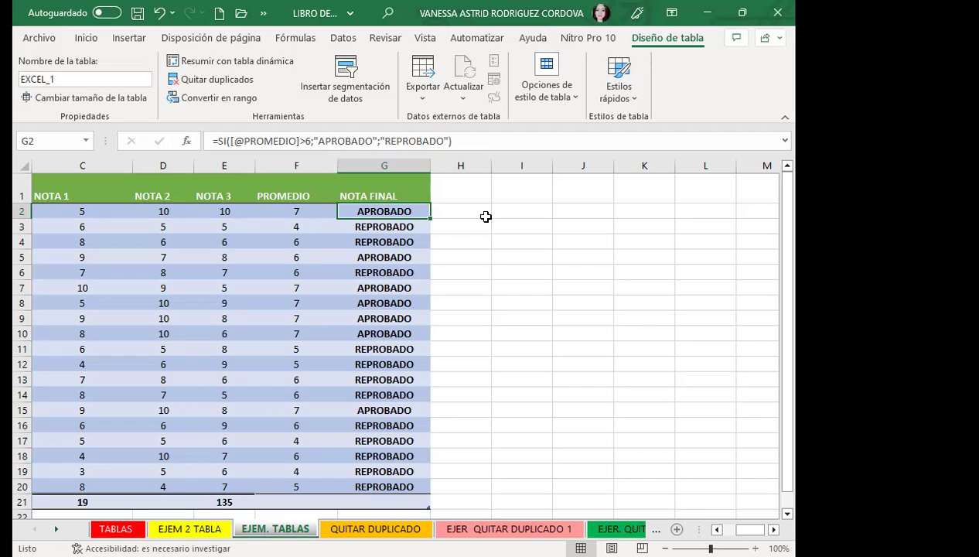
scroll(439, 378, down, 4)
scroll(418, 368, up, 3)
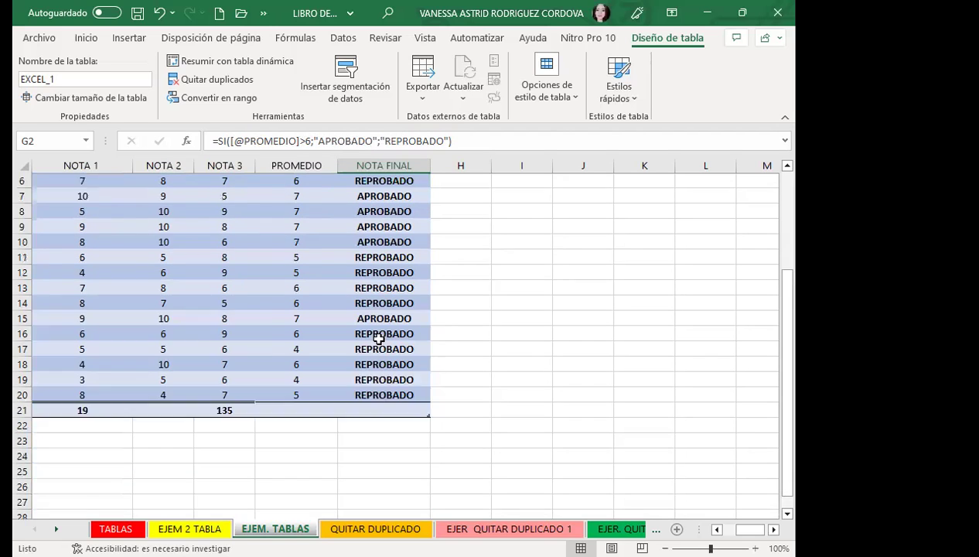
scroll(382, 338, up, 2)
Compare PROMEDIO and NOTA FINAL formulas and check the NOTA FINAL results in rows 13 and 18.
click(329, 209)
click(395, 208)
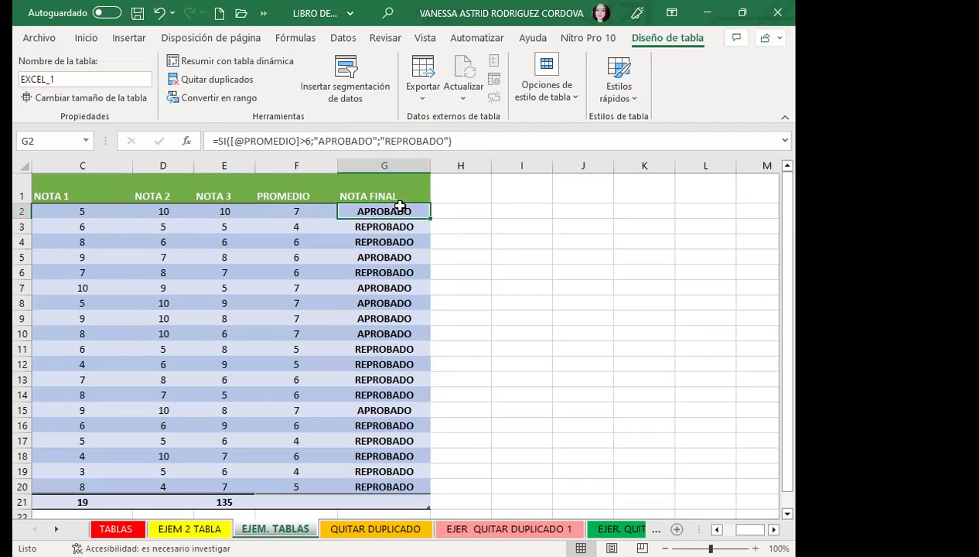
click(309, 209)
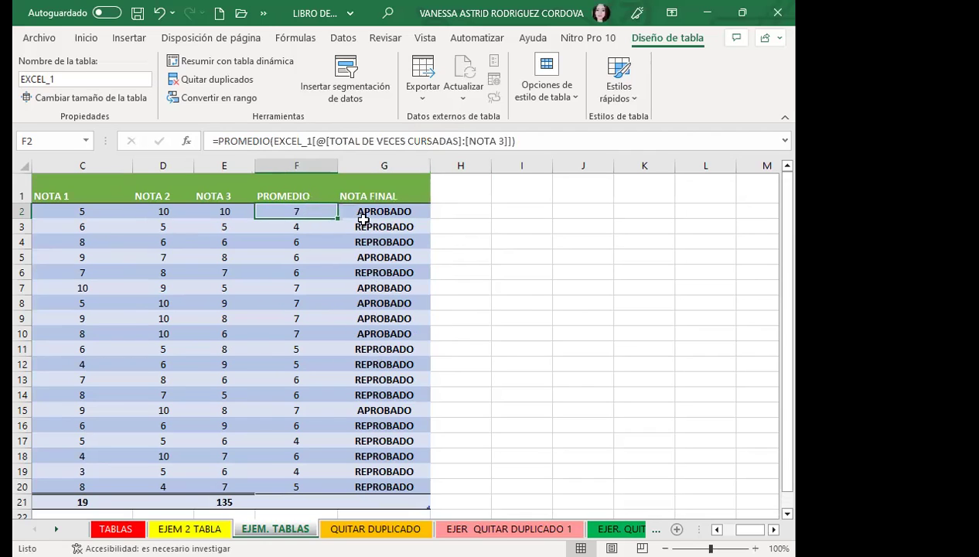
click(391, 210)
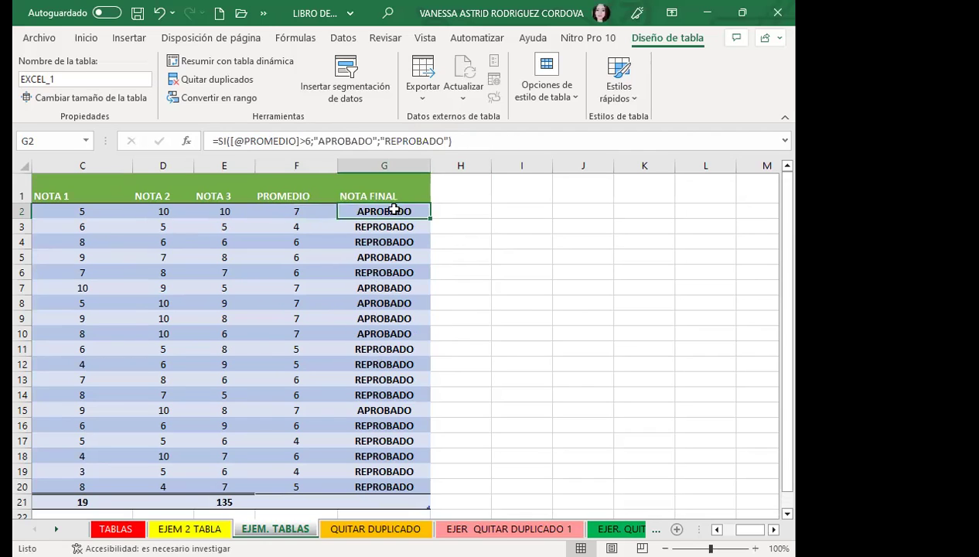
click(283, 209)
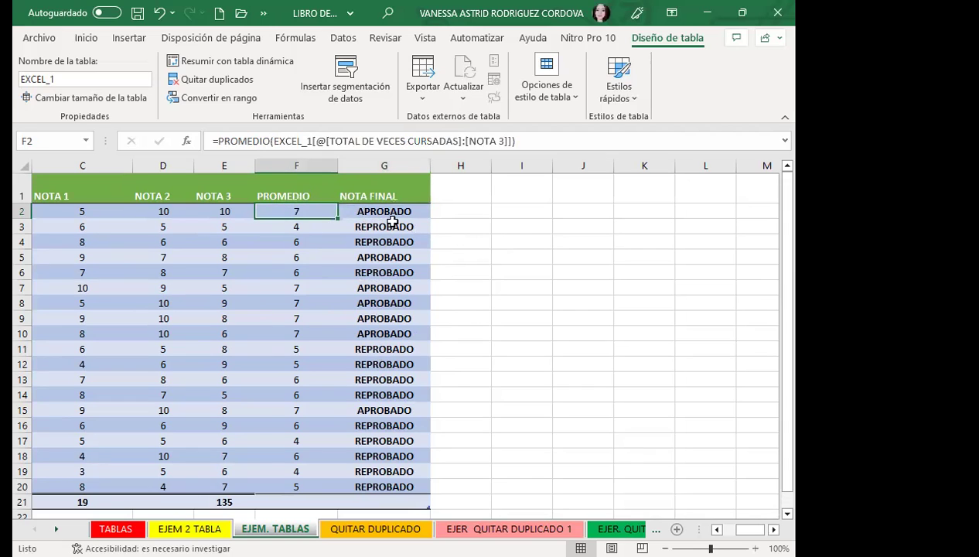
click(418, 210)
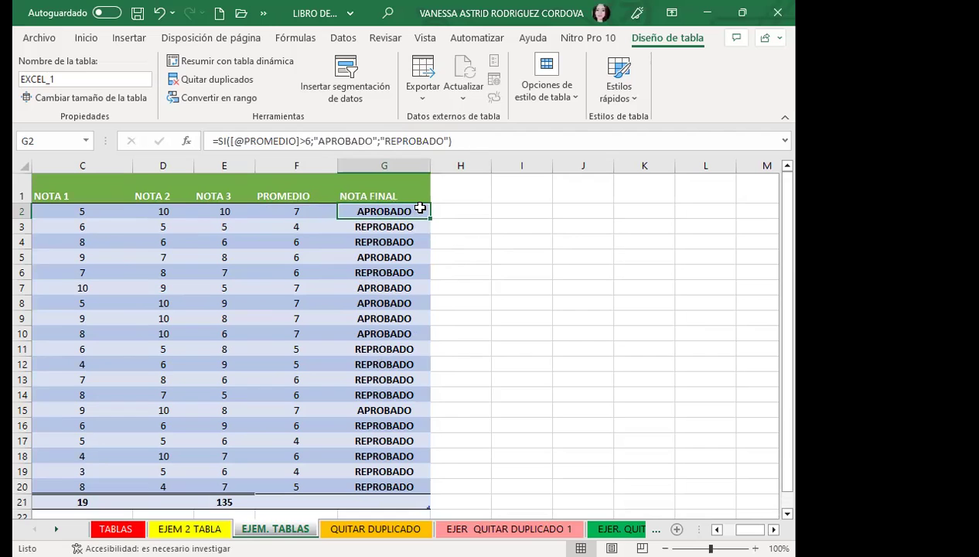
click(341, 376)
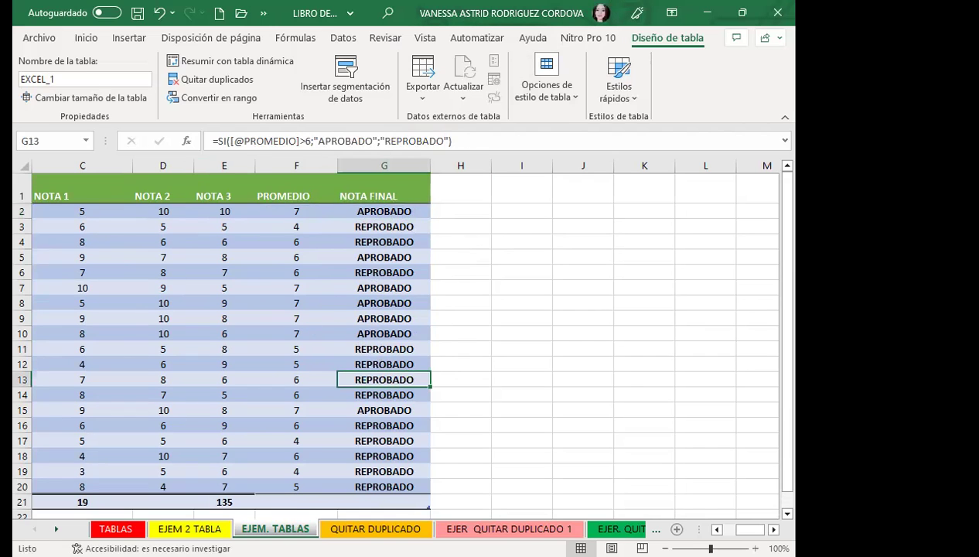
click(361, 457)
scroll(360, 440, down, 3)
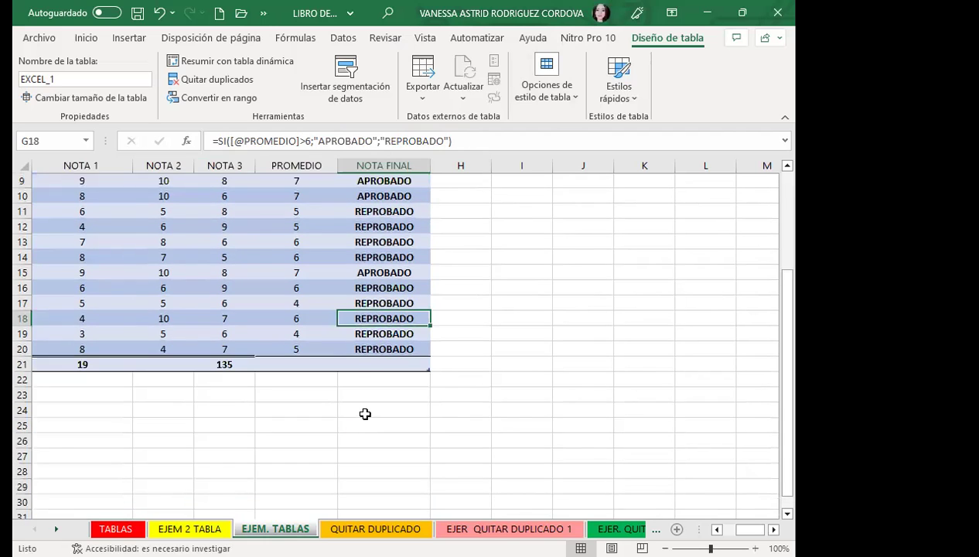
scroll(365, 413, up, 3)
click(388, 216)
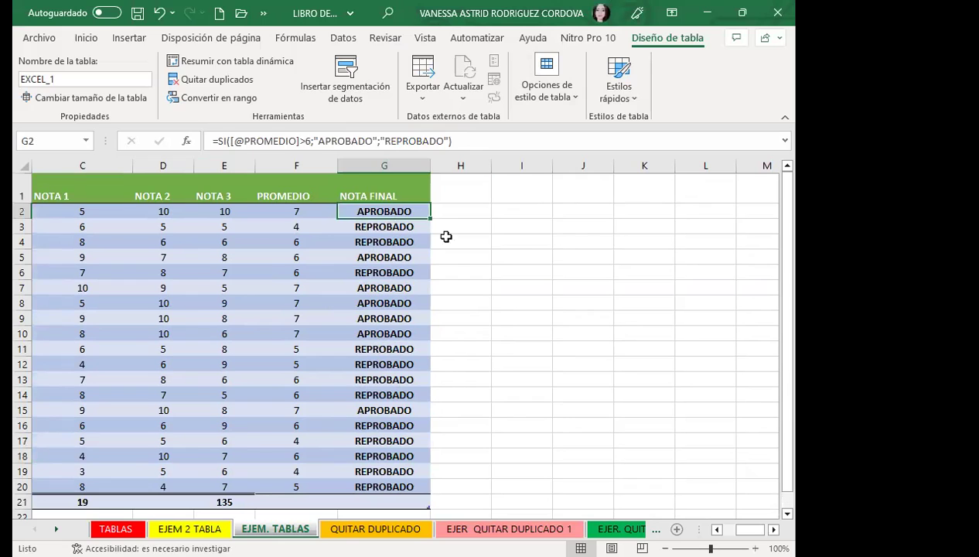
click(480, 269)
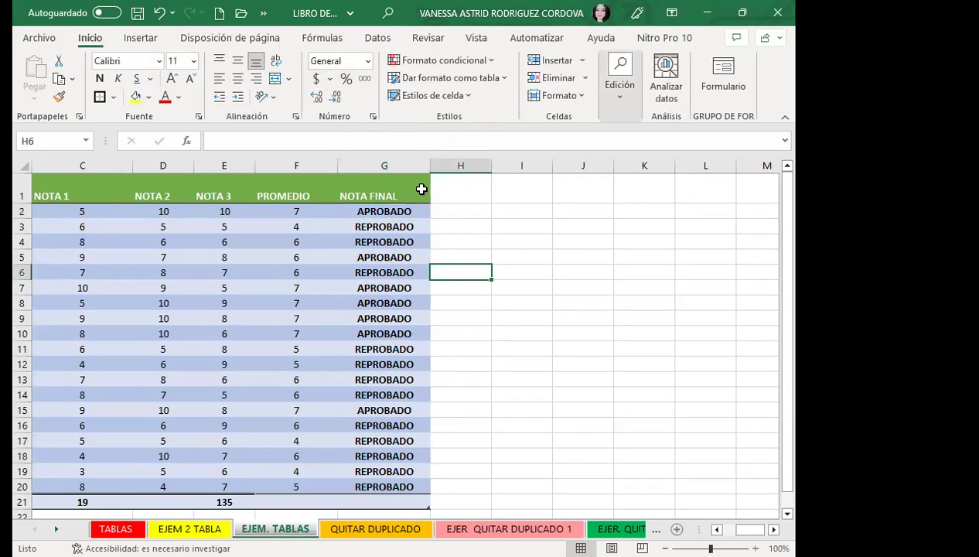
Insert a TOTAL DE VECES CURSADAS slicer for EXCEL_1 and place it beside the table near column J.
click(385, 257)
click(345, 78)
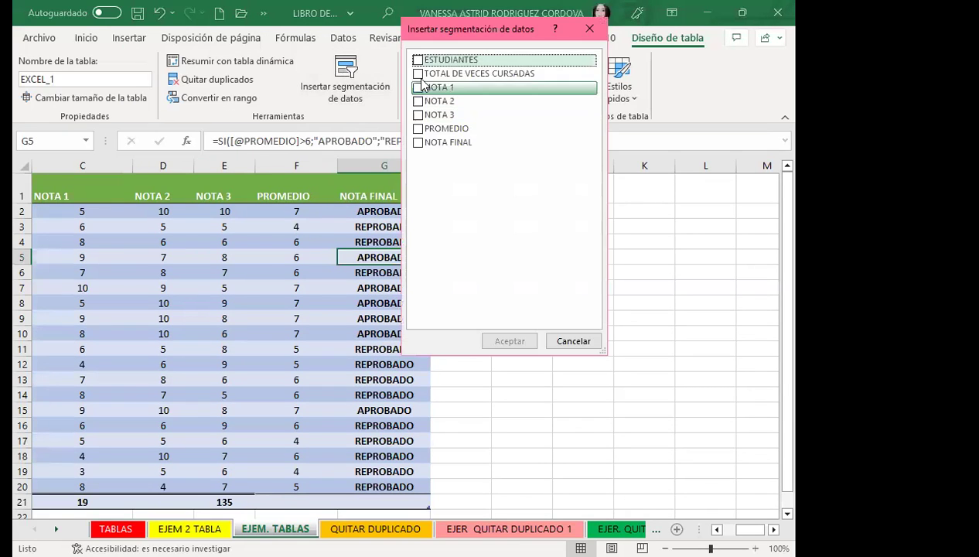
click(418, 74)
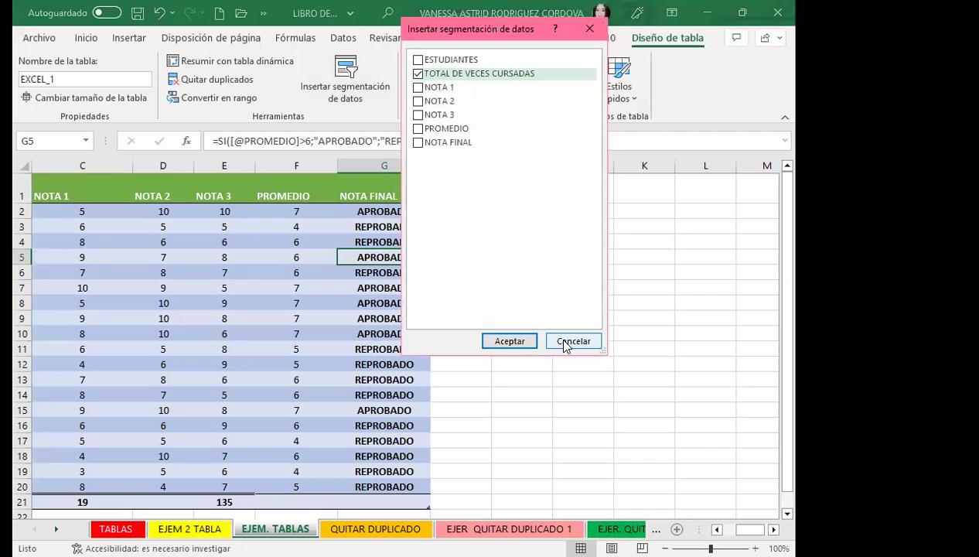
click(510, 341)
drag(437, 258, 650, 204)
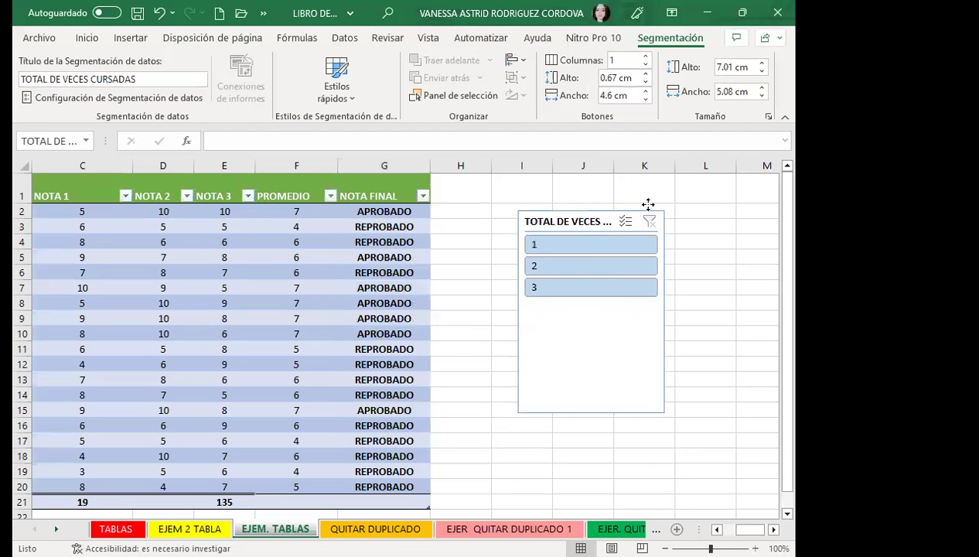
Test the slicer by filtering to 2, then 3, then 1 time taken.
click(611, 256)
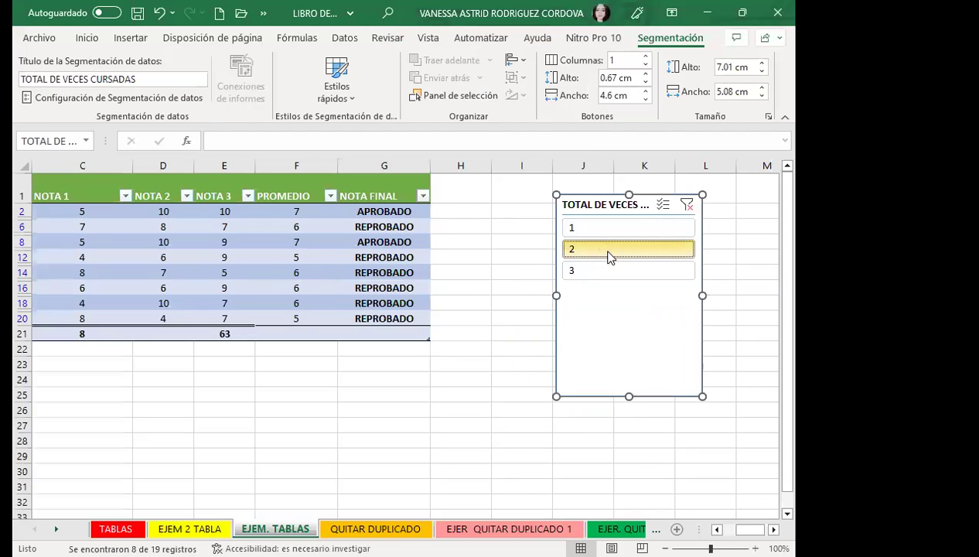
click(604, 272)
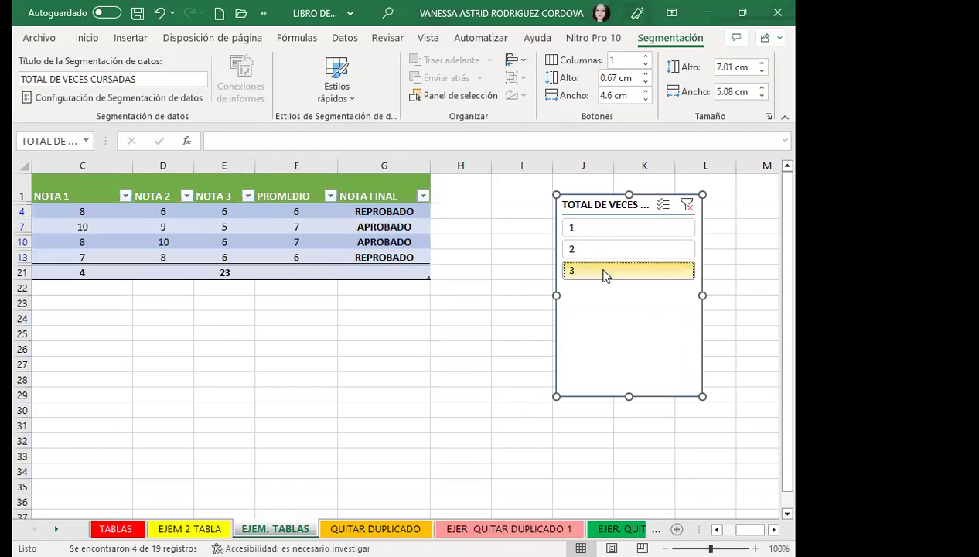
click(605, 230)
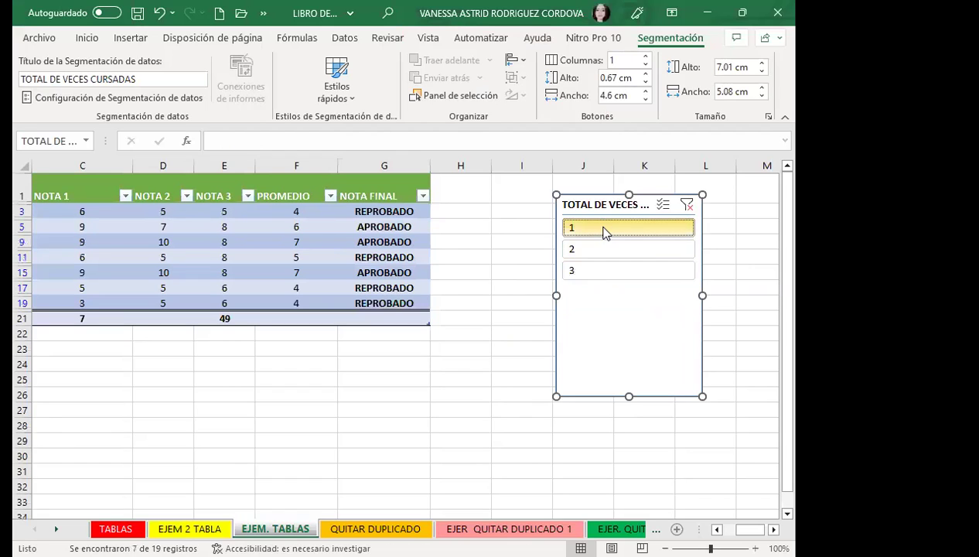
click(717, 529)
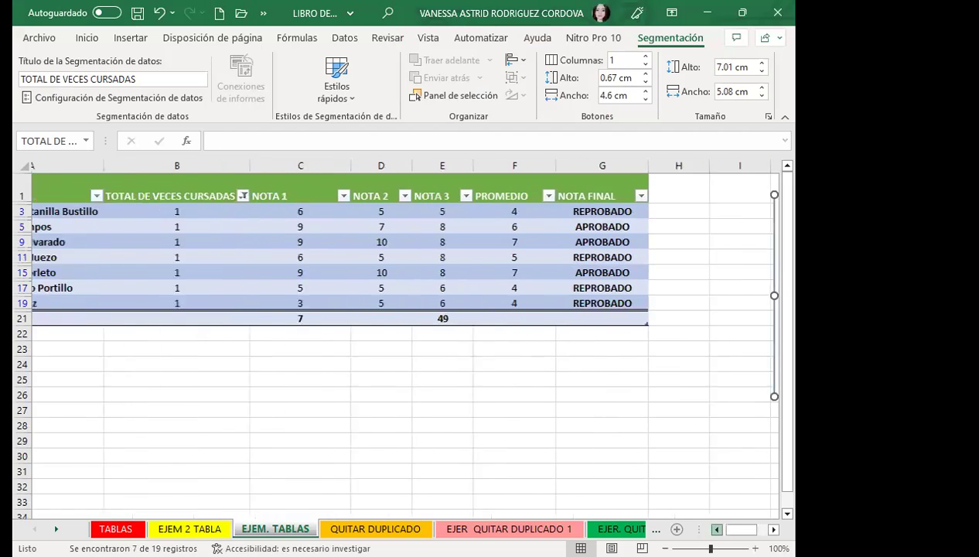
click(773, 529)
click(774, 529)
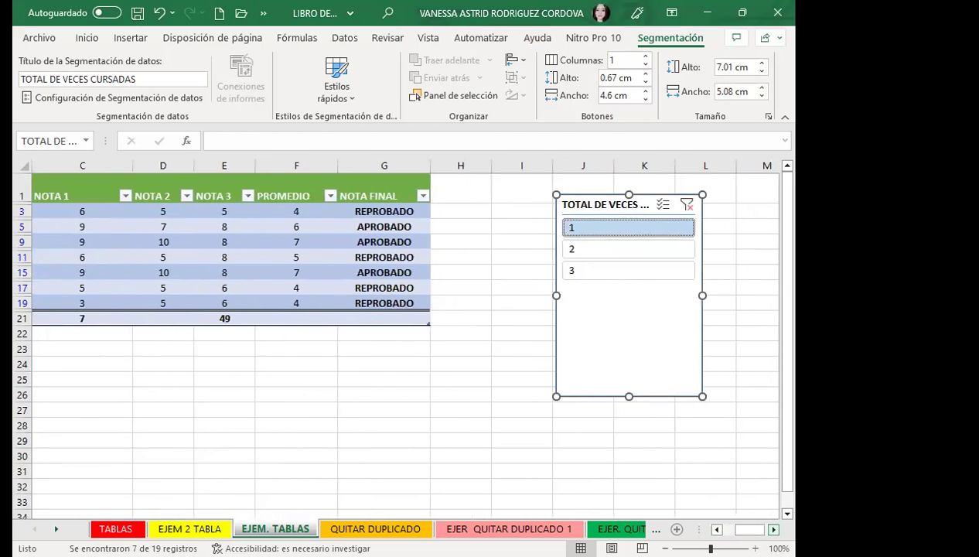
Move the slicer closer to the table and filter through 2, 3, 1 and 2 again.
drag(638, 206, 601, 199)
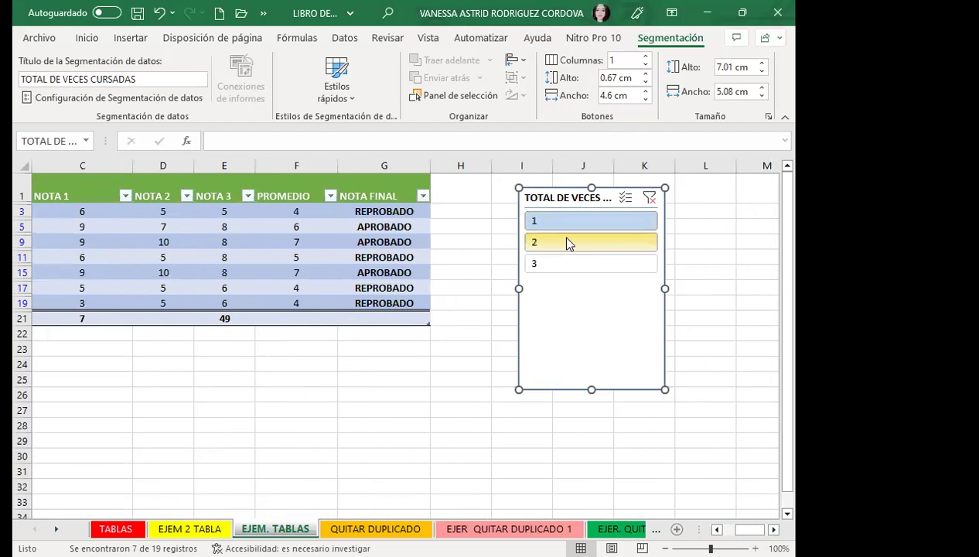
click(567, 242)
click(564, 265)
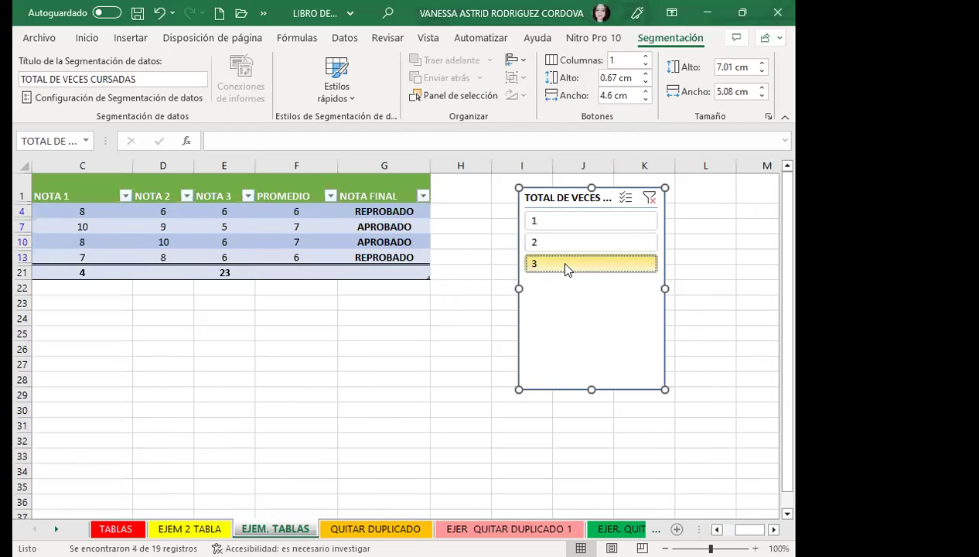
click(538, 224)
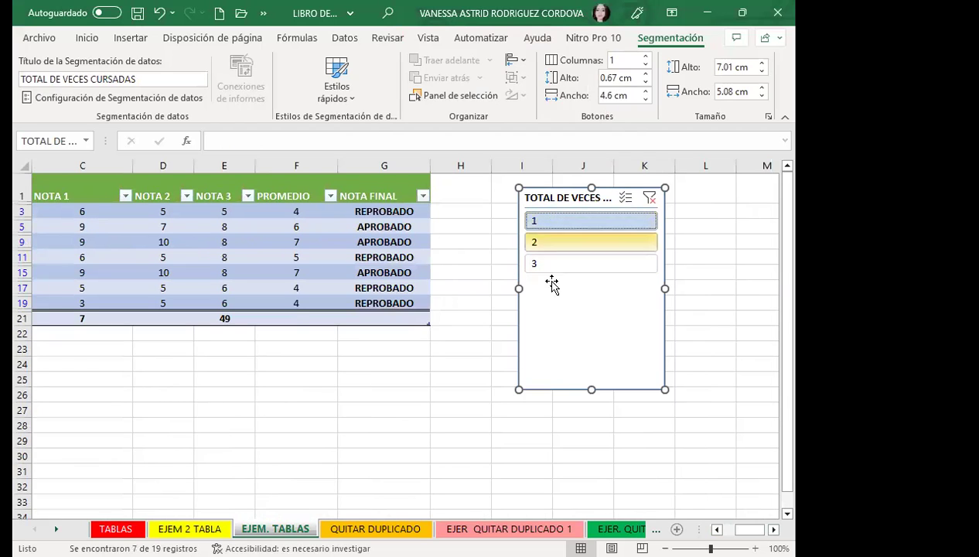
click(553, 247)
drag(747, 529, 667, 524)
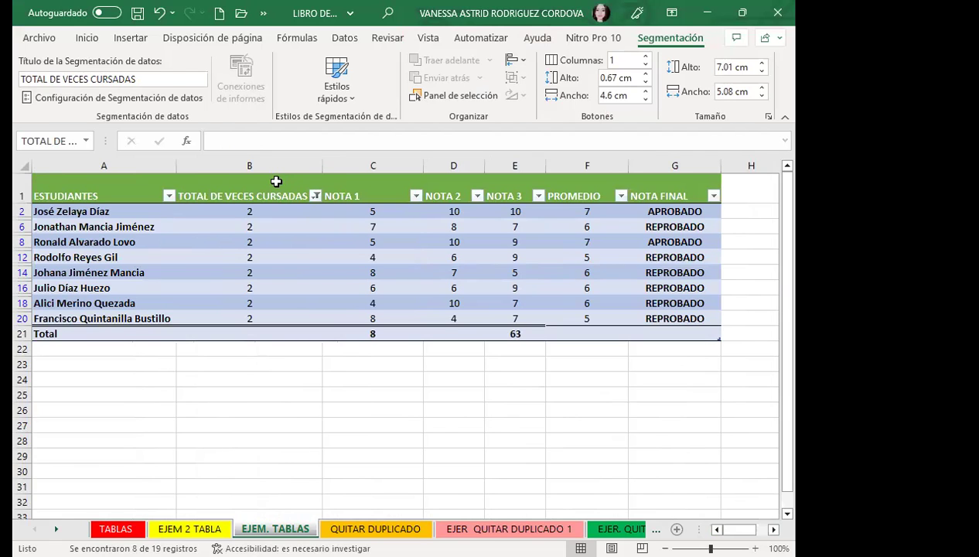
click(455, 410)
Cycle the slicer through 3, 2 and 3, ending on 1 to show 7 of 19 students.
click(773, 530)
click(774, 529)
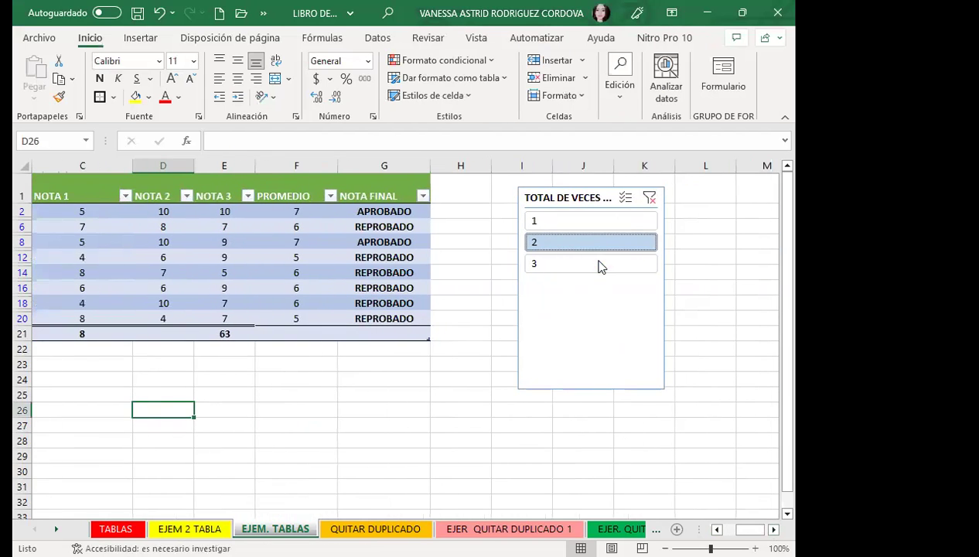
click(584, 262)
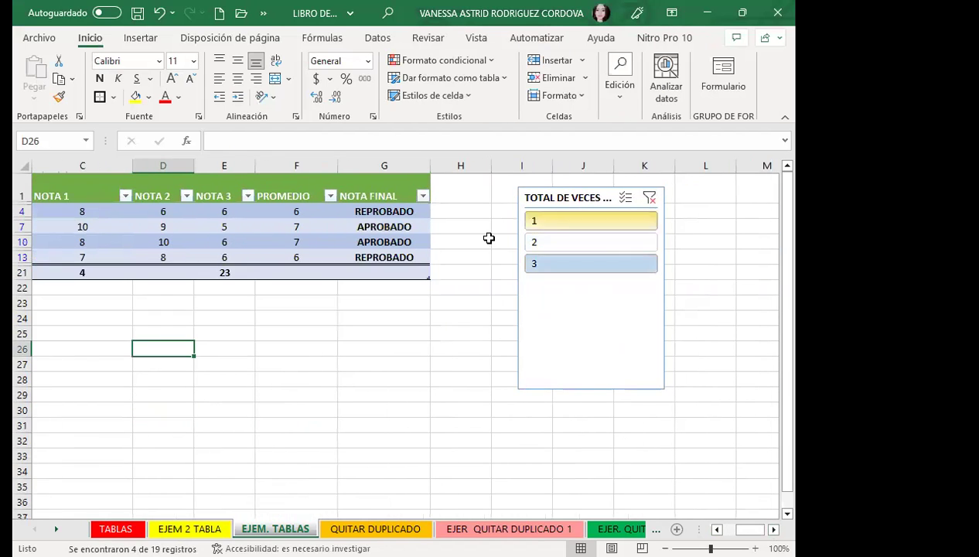
click(564, 244)
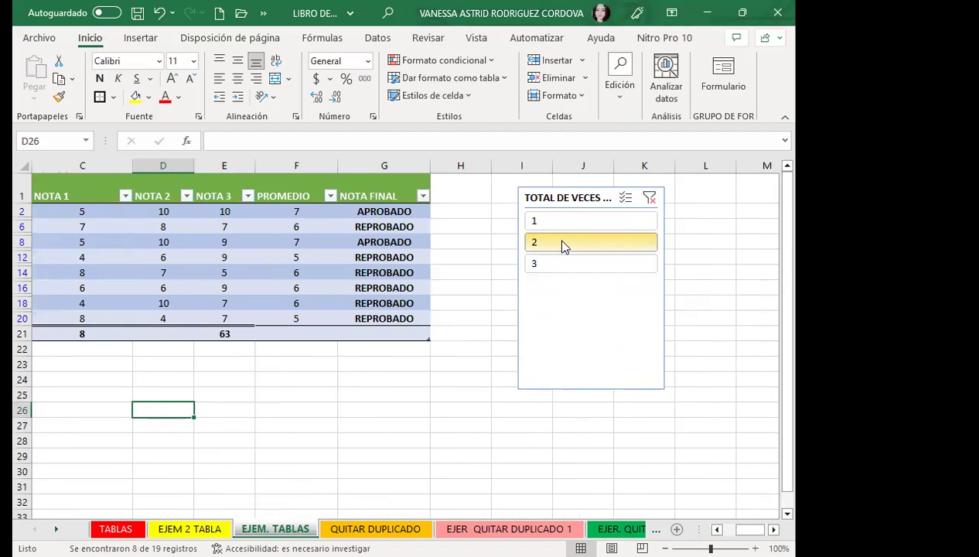
click(539, 267)
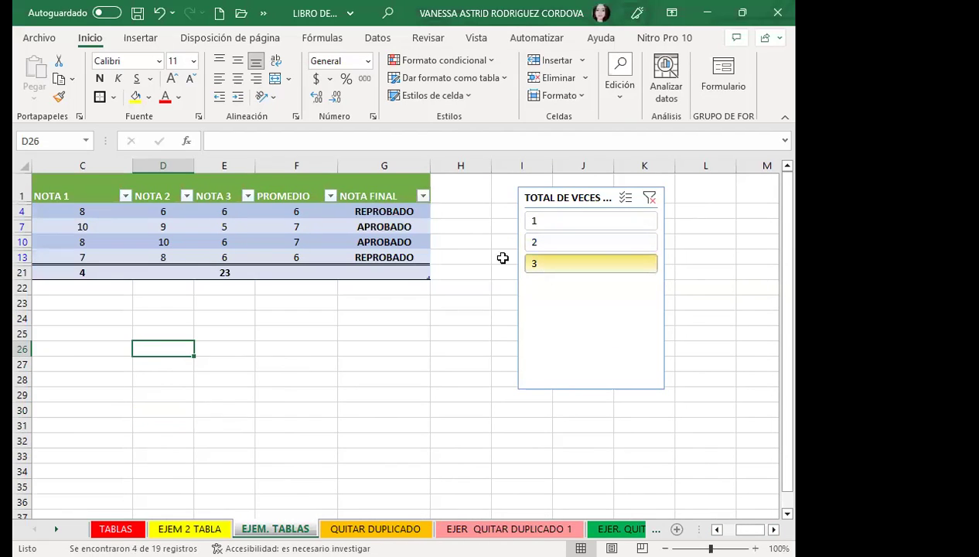
click(566, 222)
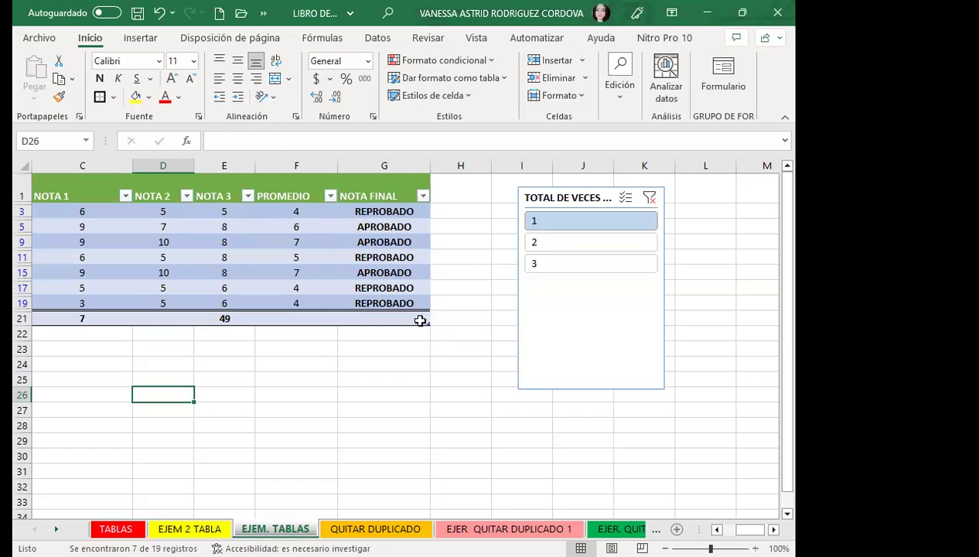
drag(742, 529, 727, 529)
click(560, 437)
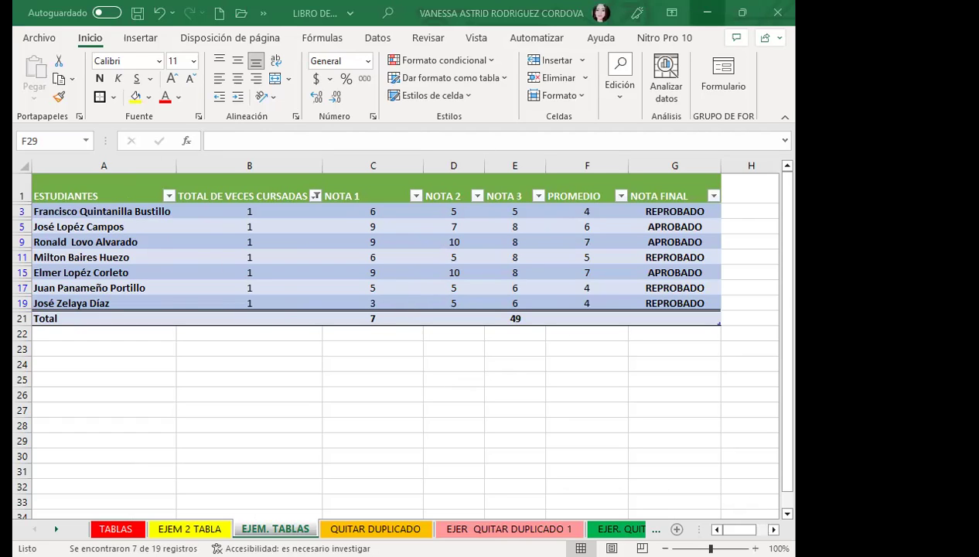
Cycle the TOTAL DE VECES CURSADAS slicer through 1, 2 and 3, ending on 3 to show 4 students.
key(Return)
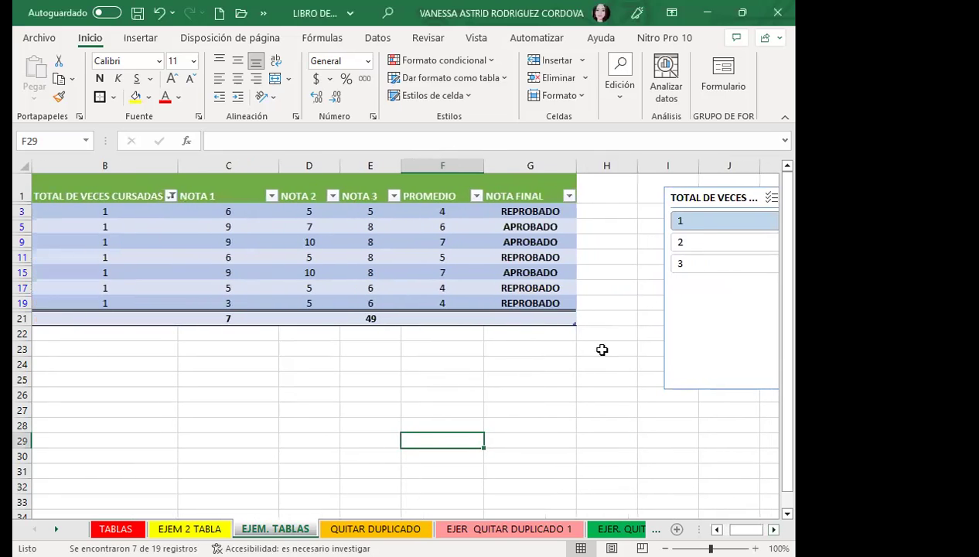
click(662, 193)
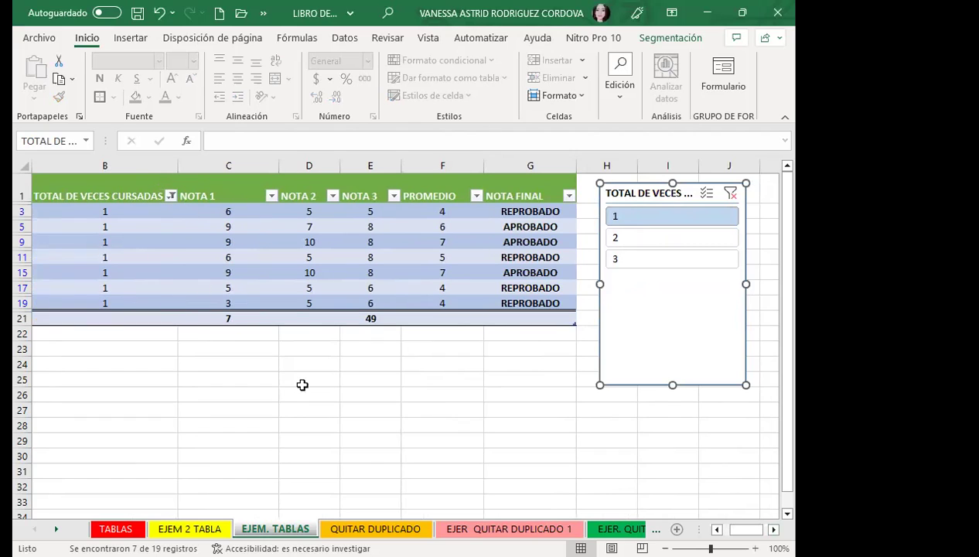
click(639, 241)
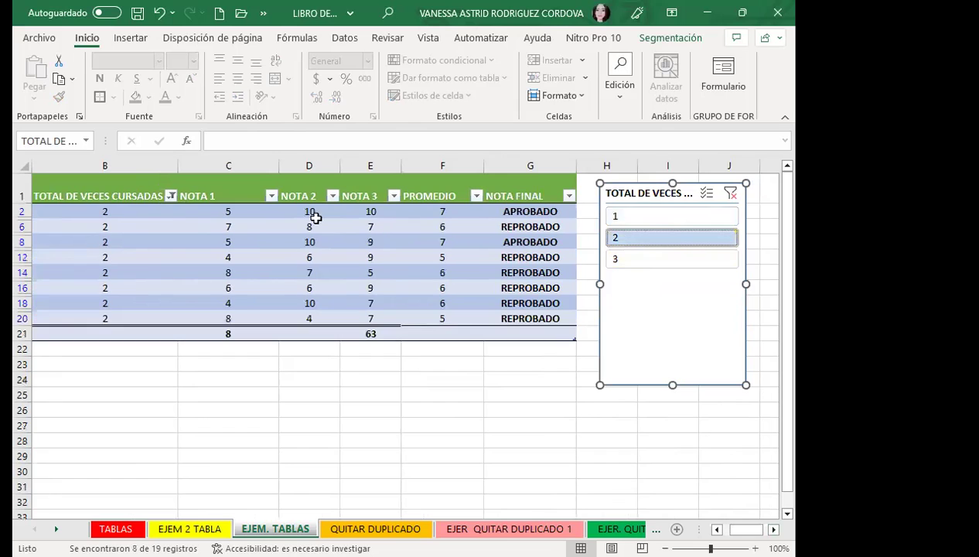
click(639, 260)
click(638, 220)
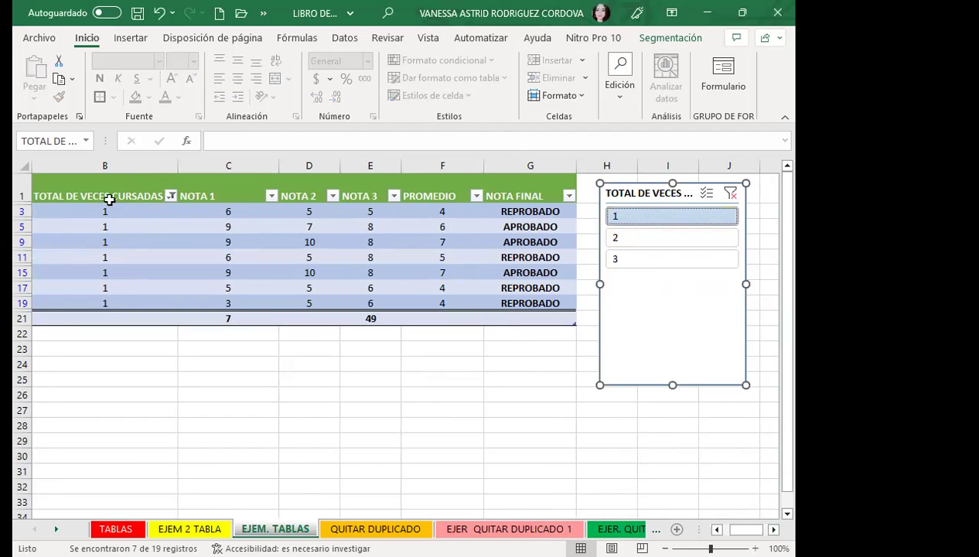
click(653, 240)
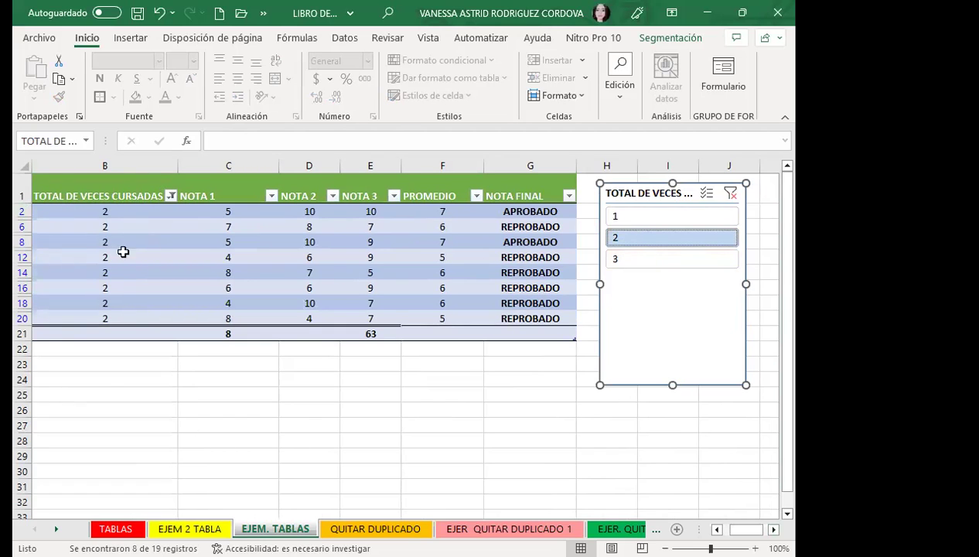
click(644, 260)
click(643, 215)
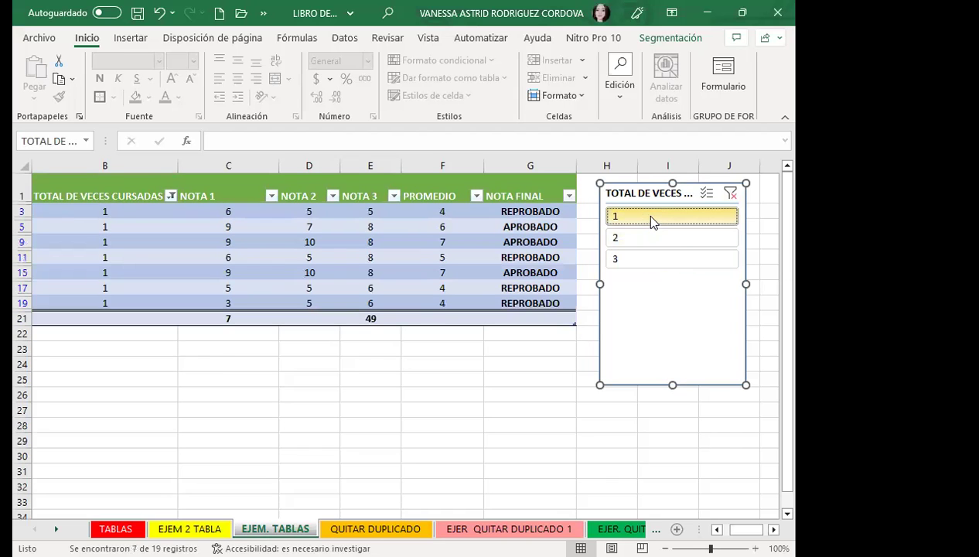
click(651, 240)
click(648, 261)
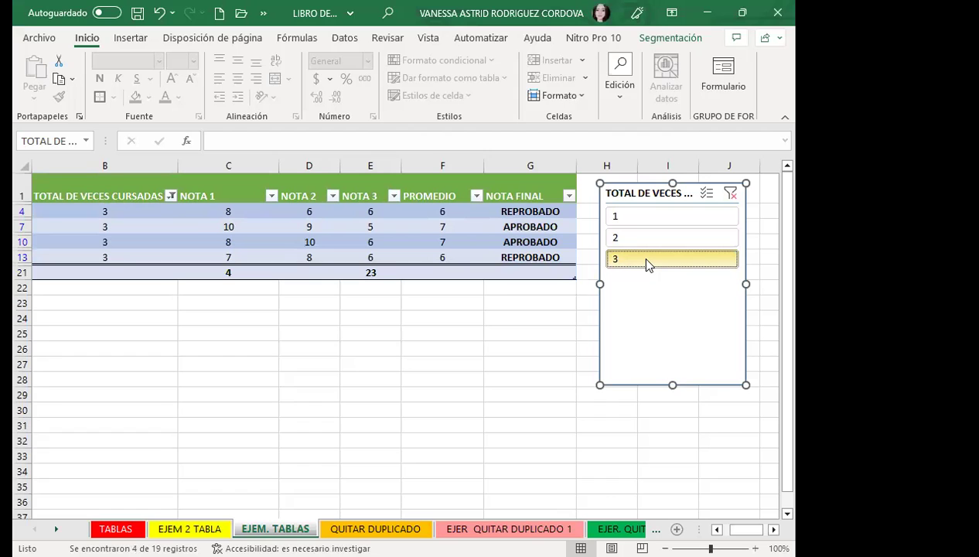
Browse the QUITAR DUPLICADO sheets and settle on EJER QUITAR DUPLICADO 1 with its FECHA/NOMBRE list.
click(413, 453)
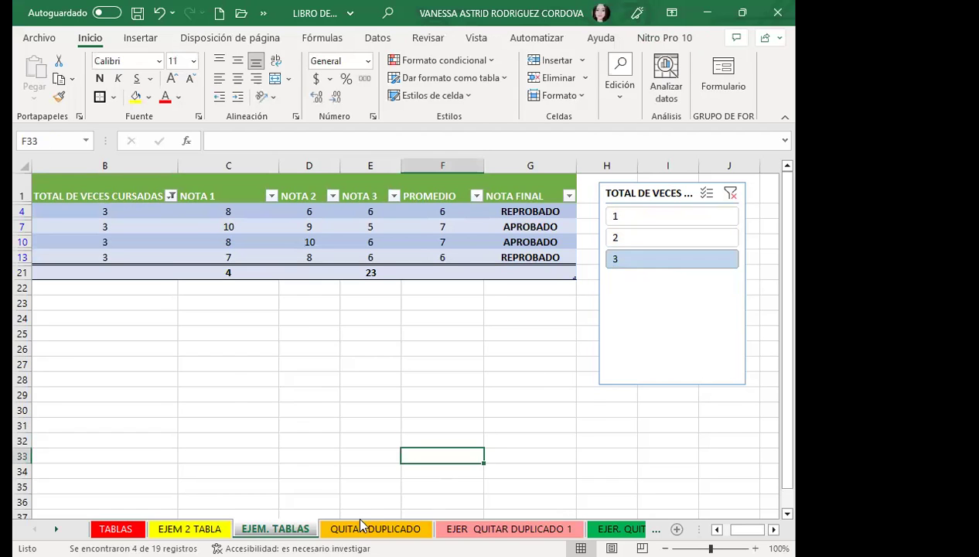
click(361, 528)
click(317, 368)
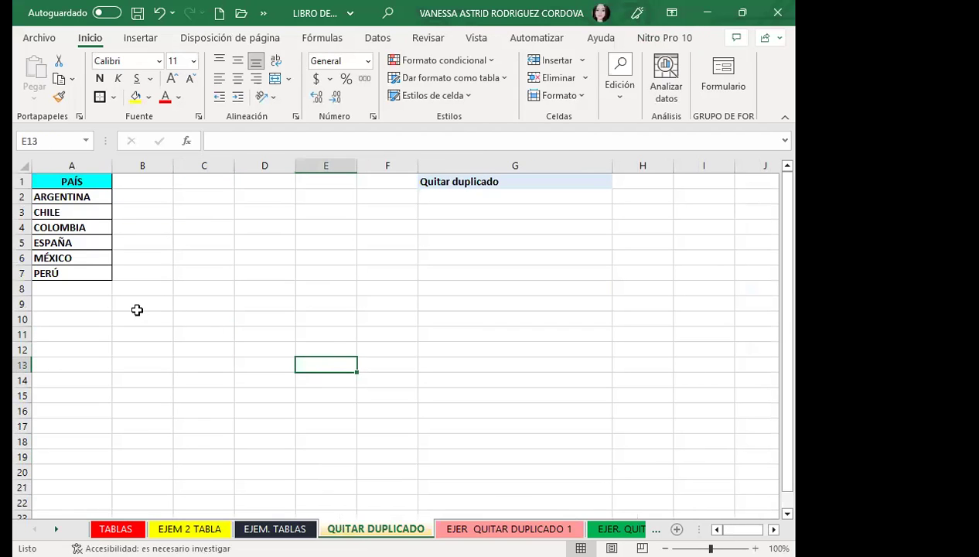
click(439, 528)
click(290, 412)
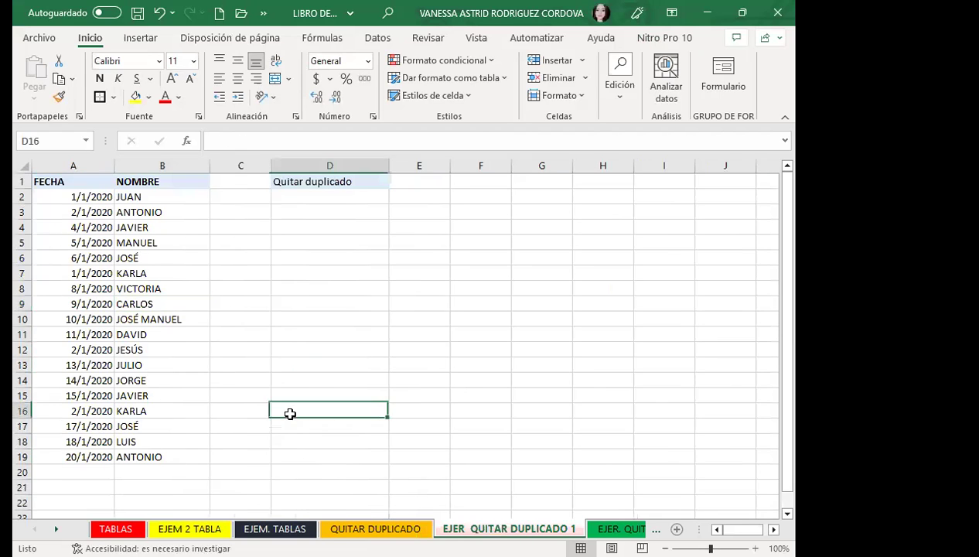
click(592, 528)
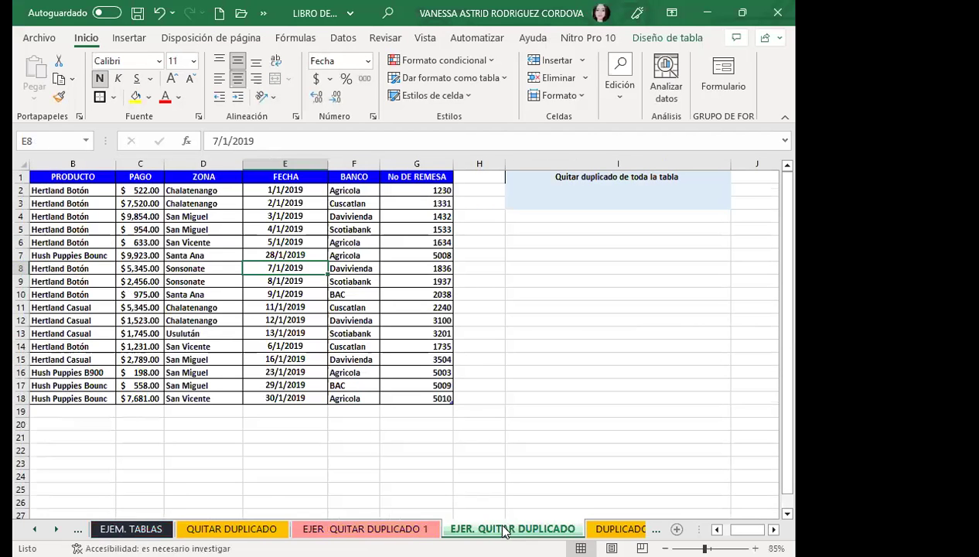
click(405, 528)
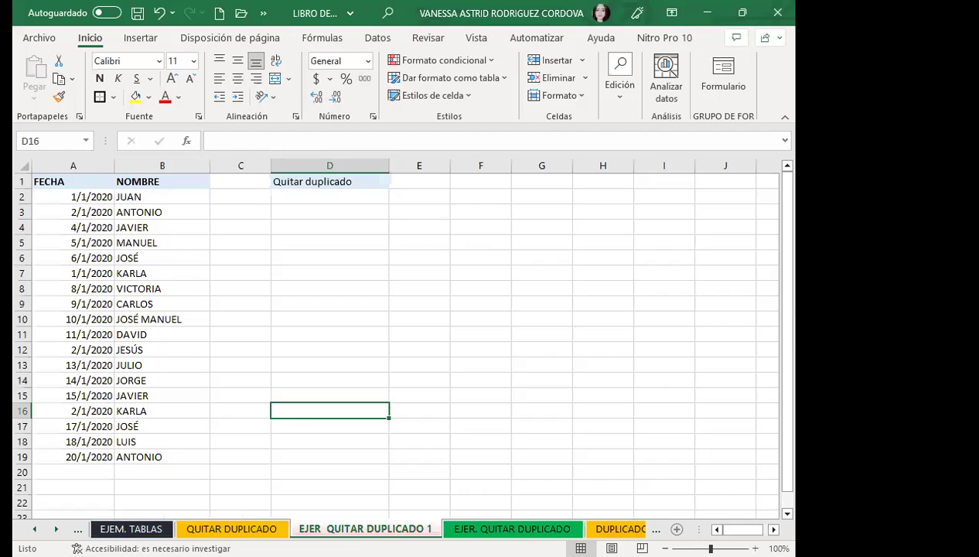
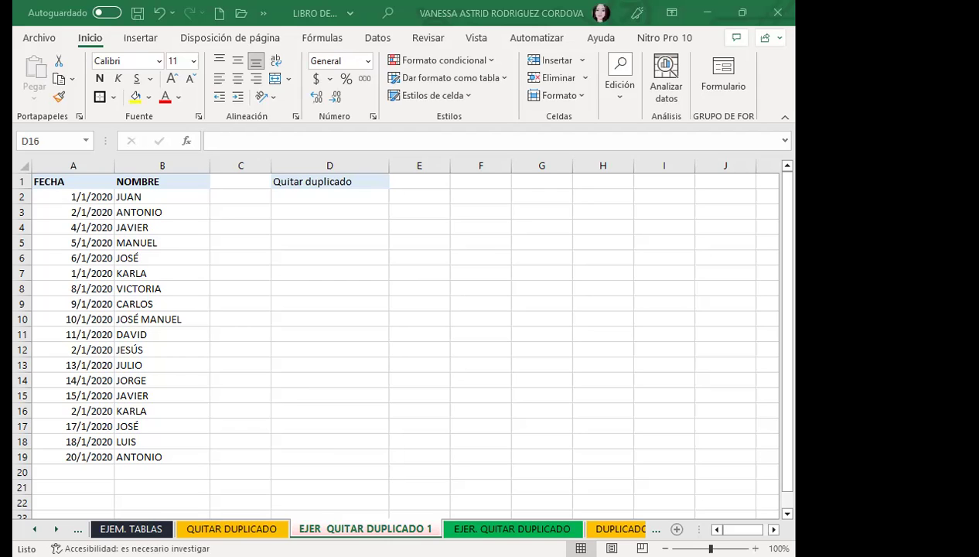
Move ahead to the DUPLICADO EJ 3 sheet and look over its MATERIA column starting with HISTORIA.
drag(108, 495, 116, 498)
click(489, 362)
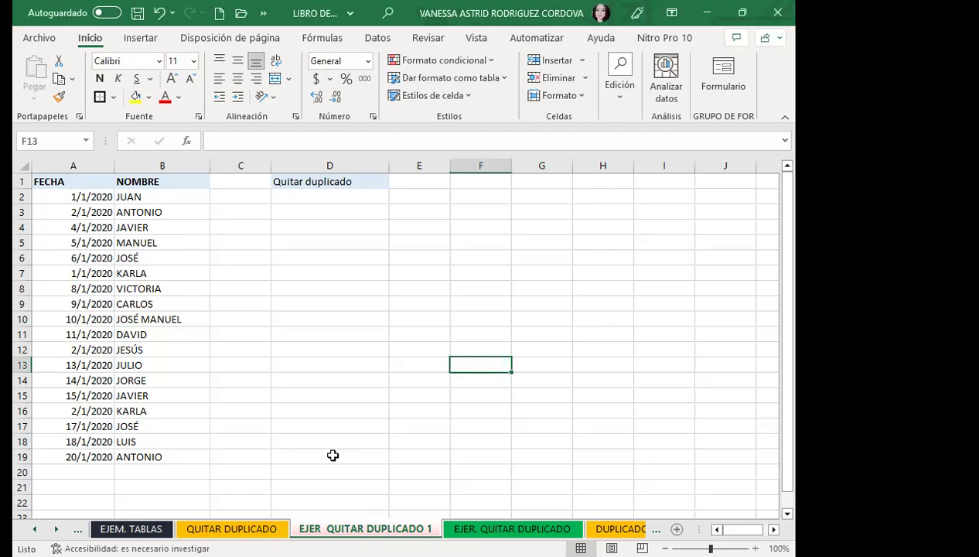
key(ctrl+Page_Down)
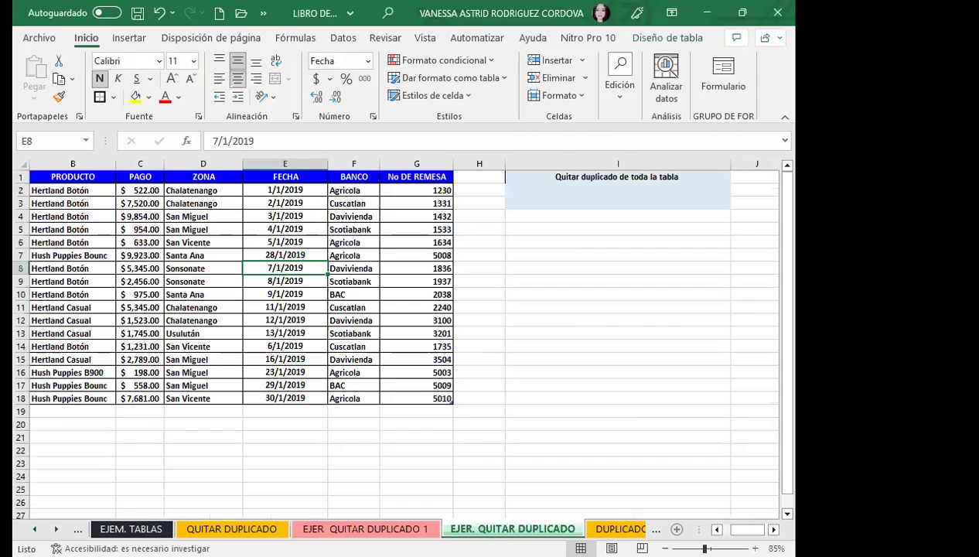
key(ctrl+Page_Down)
scroll(227, 298, down, 1)
scroll(227, 298, up, 5)
scroll(230, 297, up, 10)
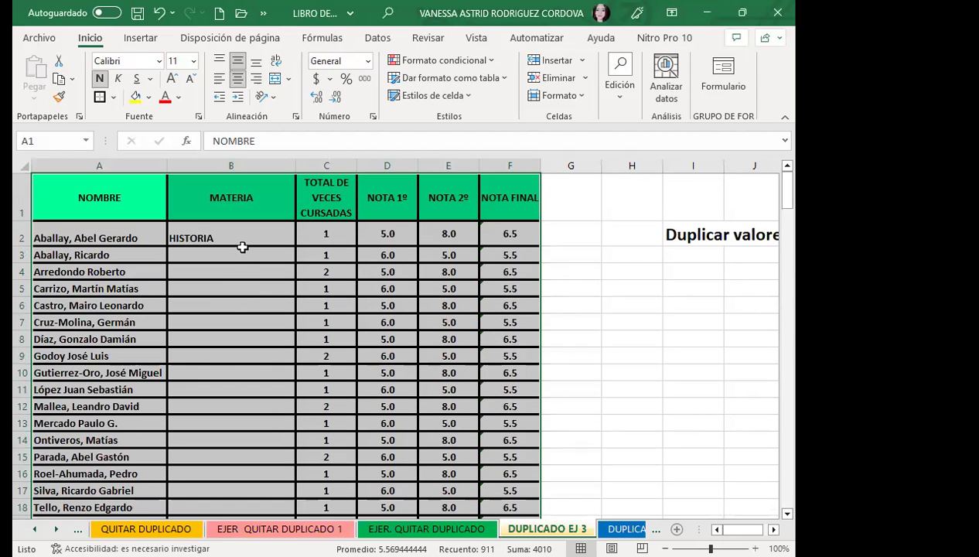
click(242, 246)
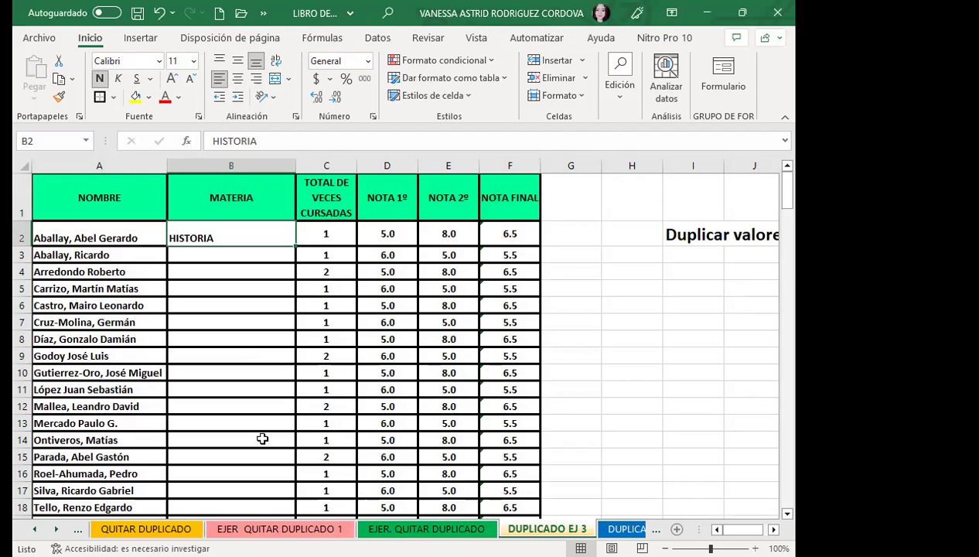
click(573, 437)
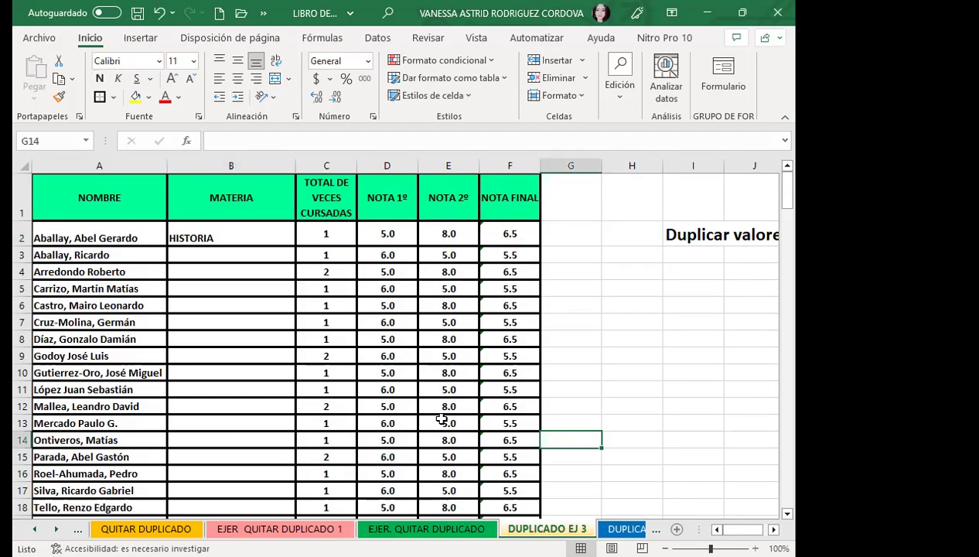
click(251, 439)
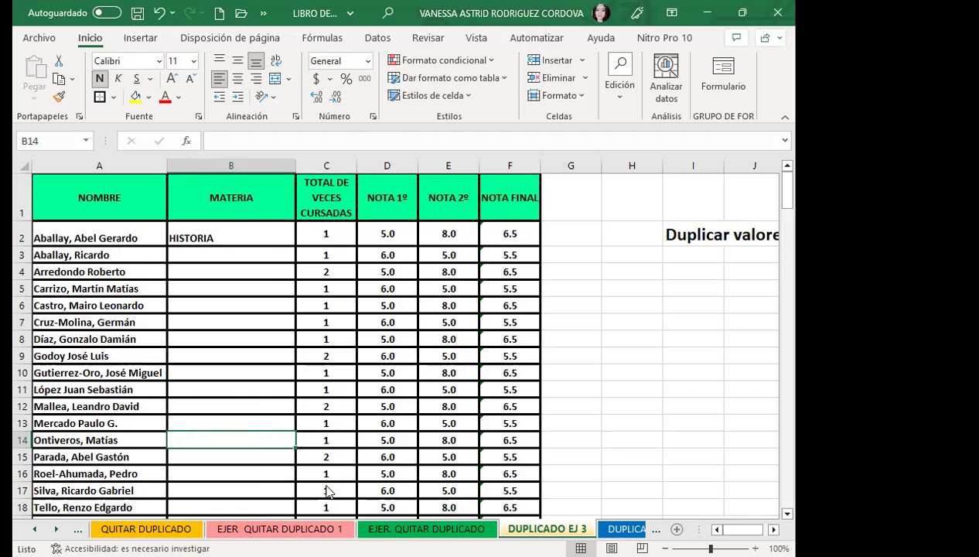
Step through the sheet tabs and land on the QUITAR DUPLICADO sheet with the PAÍS list.
click(312, 529)
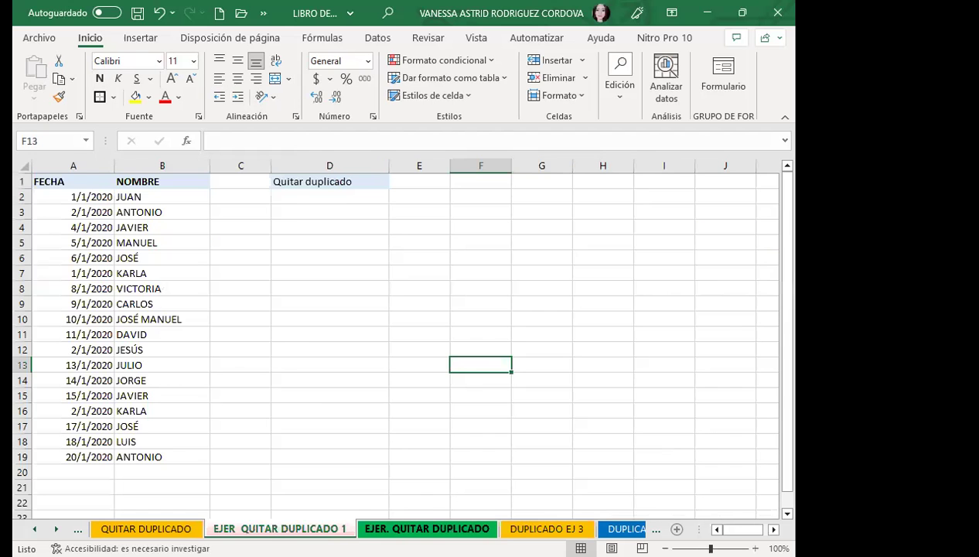
click(427, 529)
click(546, 529)
click(626, 529)
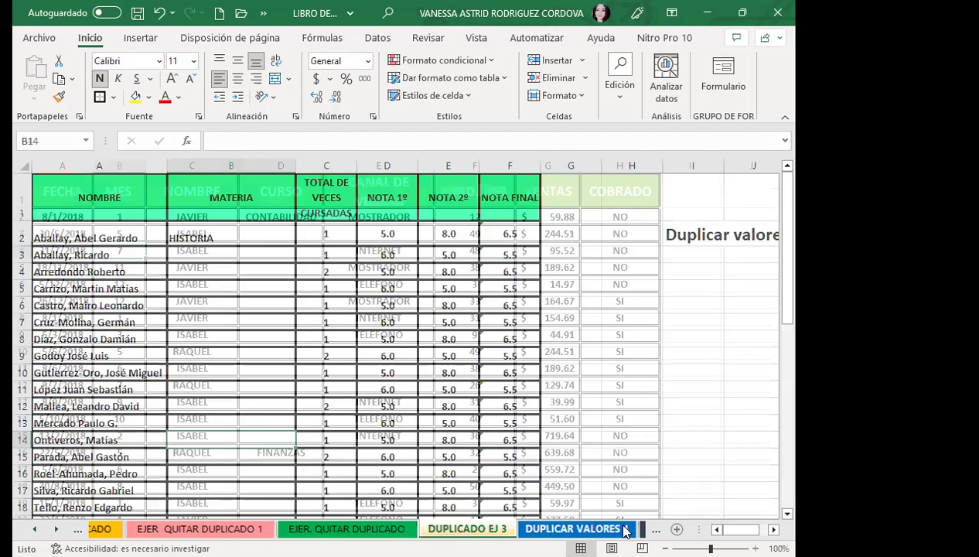
click(223, 529)
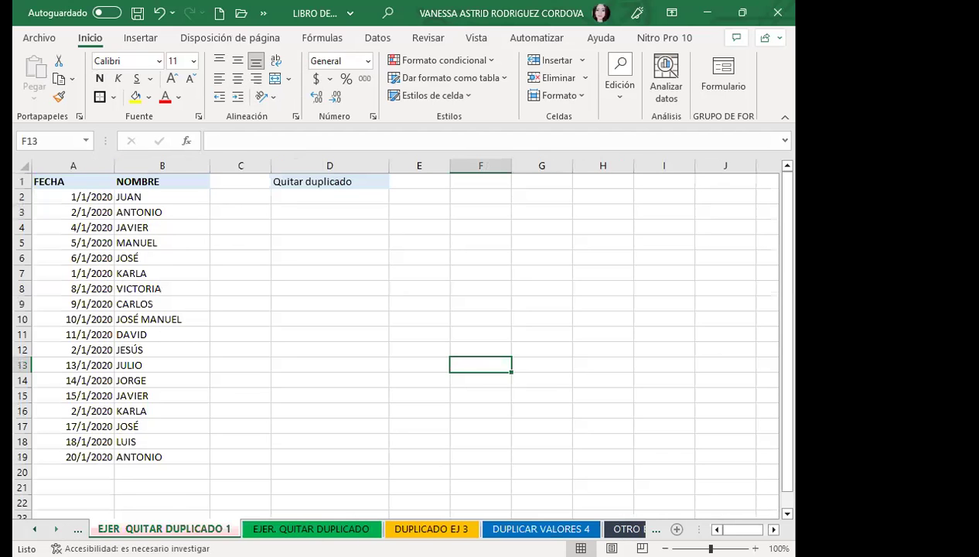
click(34, 529)
click(131, 529)
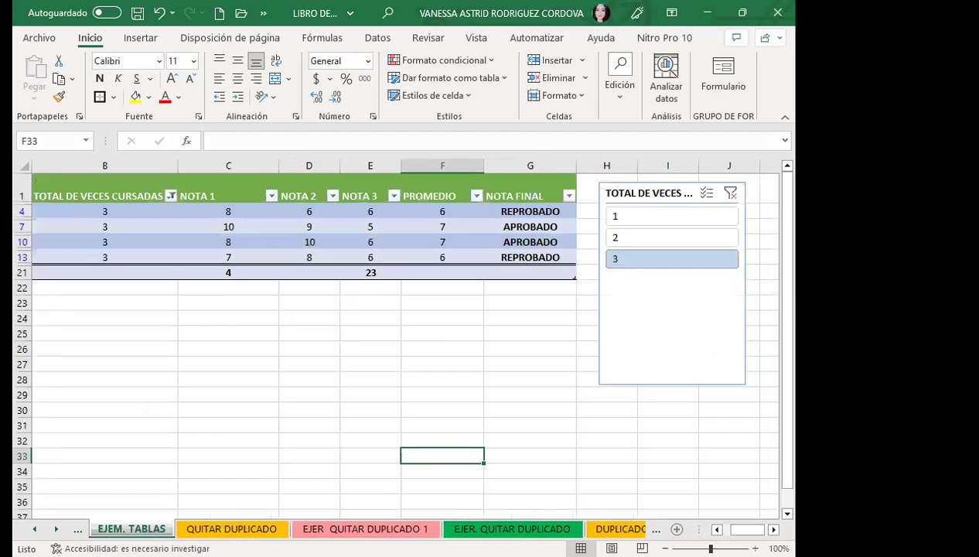
click(231, 529)
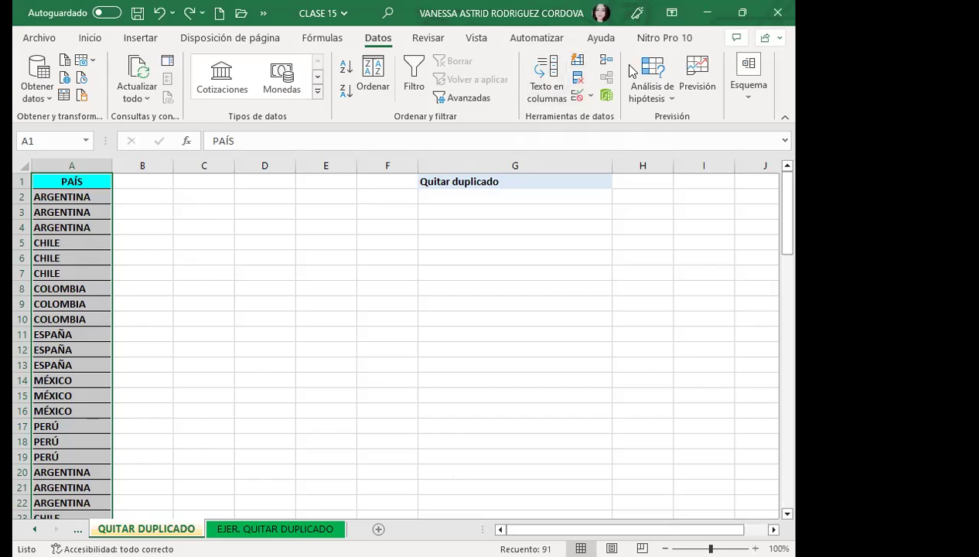
Run Quitar duplicados on PAÍS with headers kept, removing 84 duplicates and leaving six countries, ARGENTINA to PERÚ.
click(578, 76)
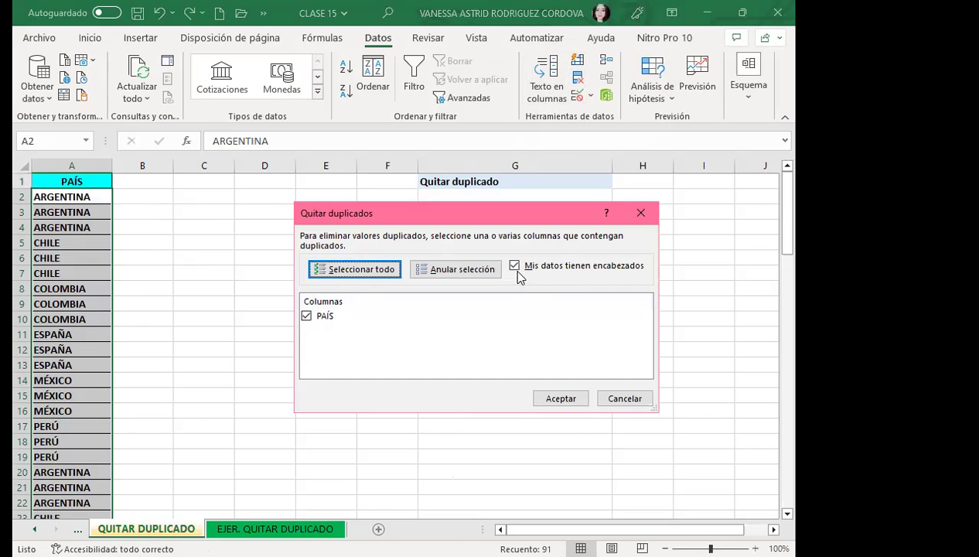
click(514, 266)
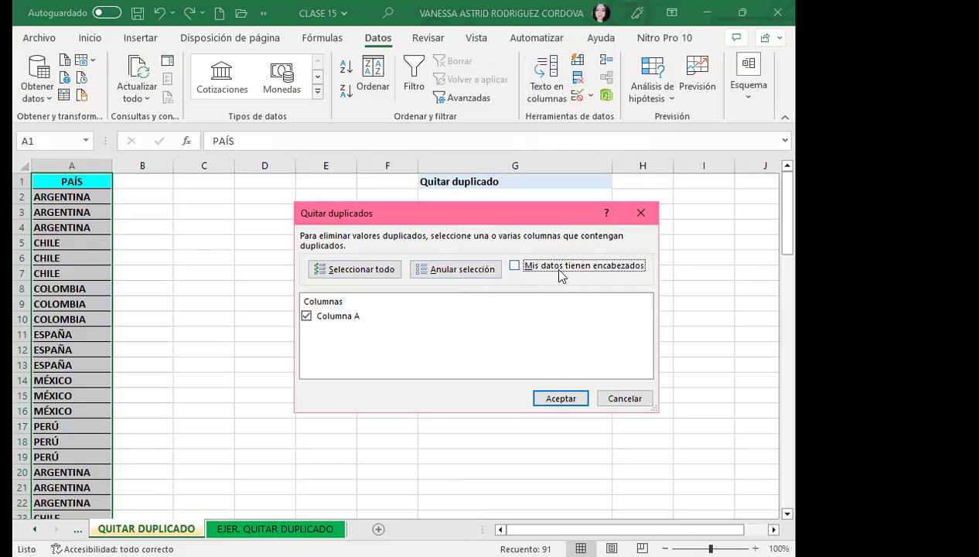
click(516, 265)
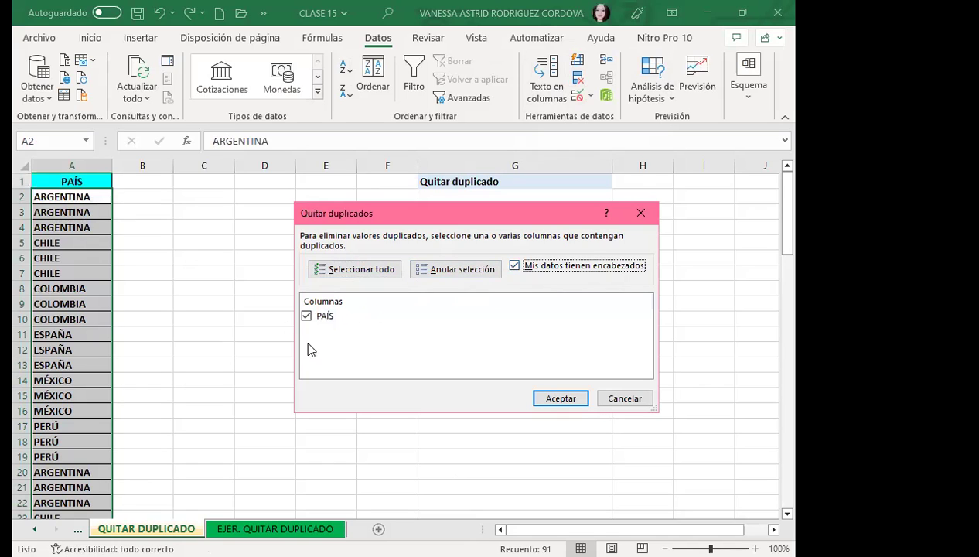
click(515, 266)
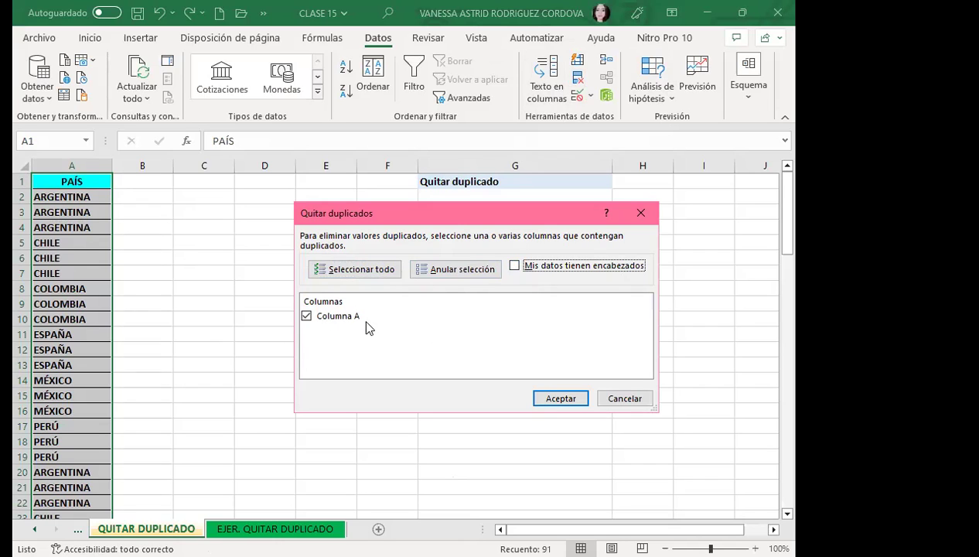
click(515, 266)
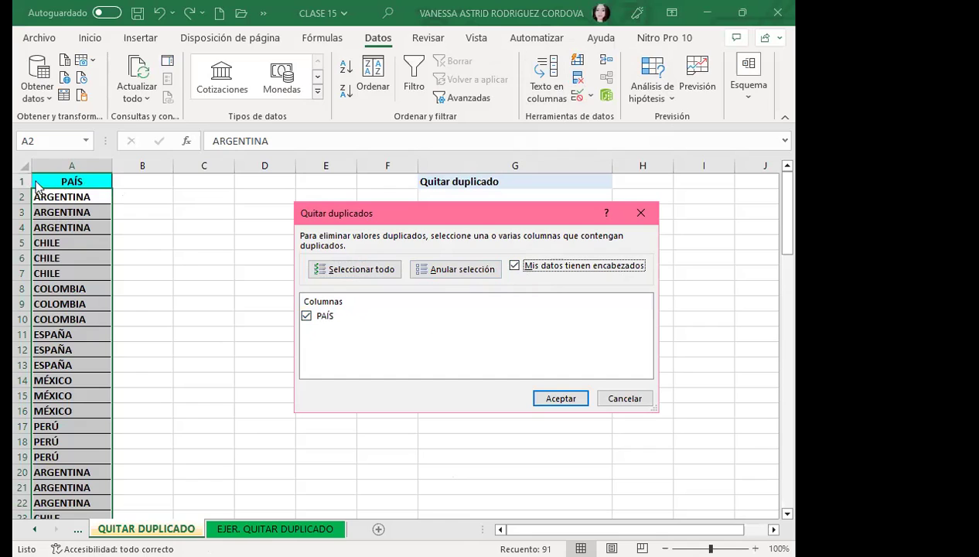
click(555, 398)
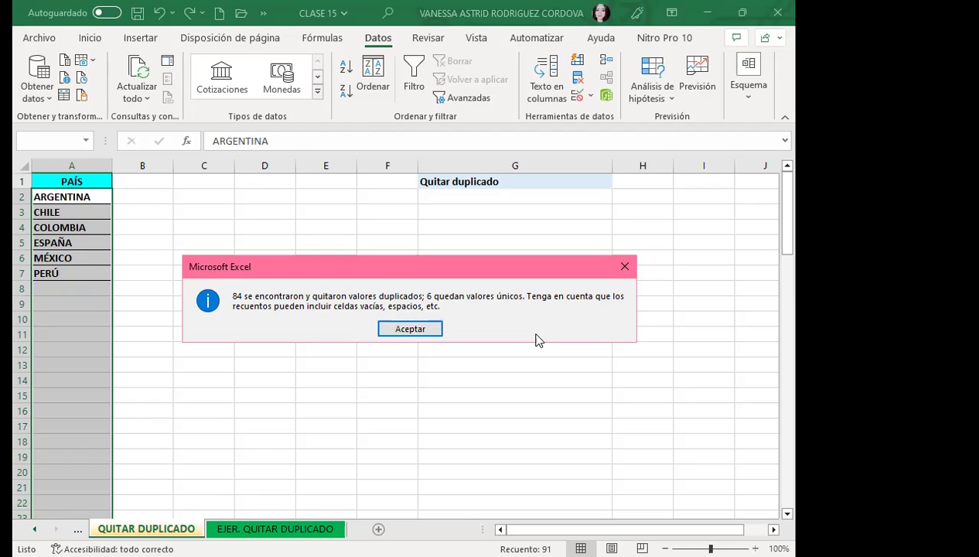
click(625, 268)
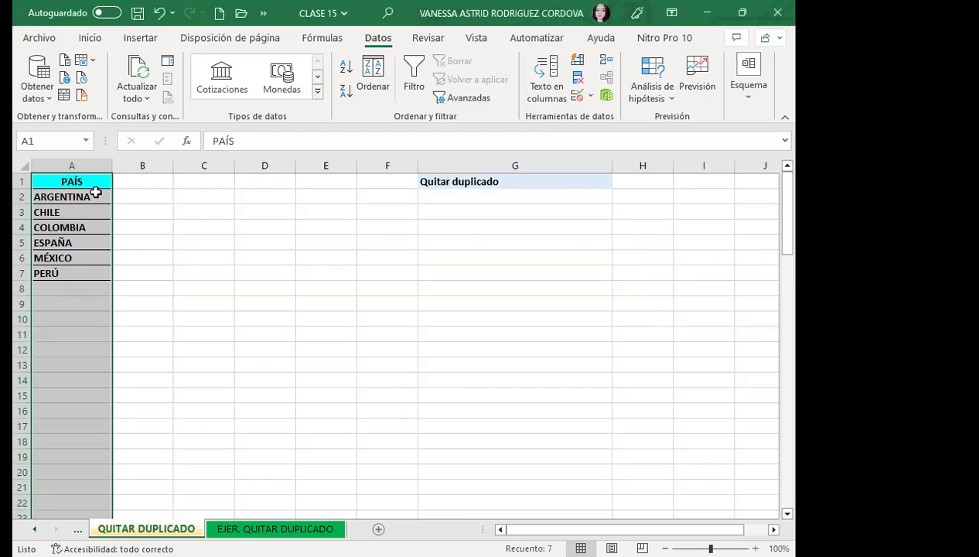
drag(97, 195, 104, 273)
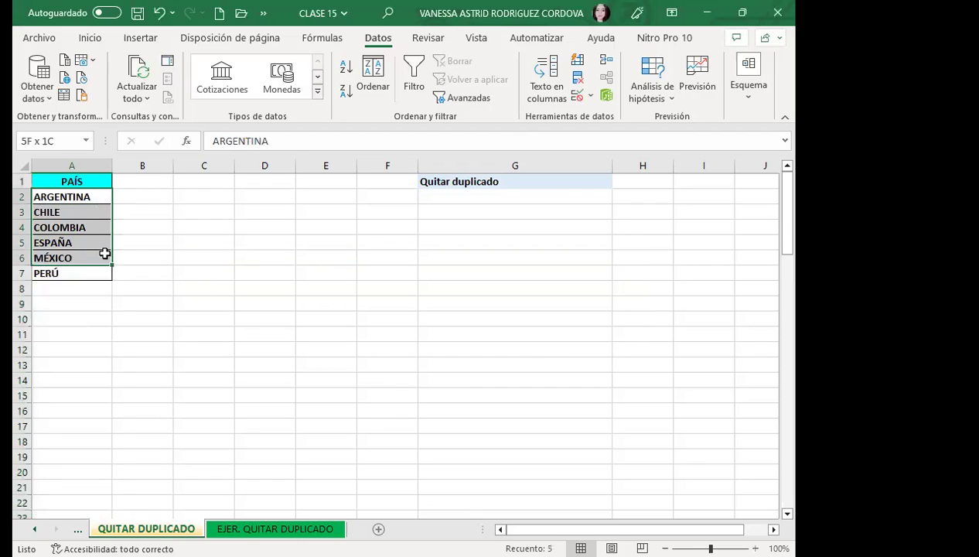
click(265, 307)
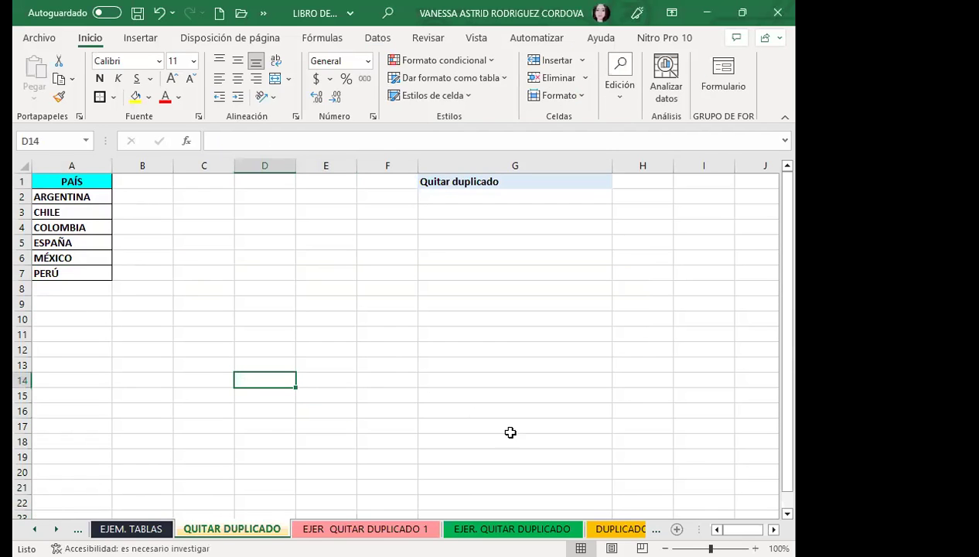
Move through the exercise sheets to the DUPLICADO EJ 3 grades sheet.
drag(509, 430, 525, 439)
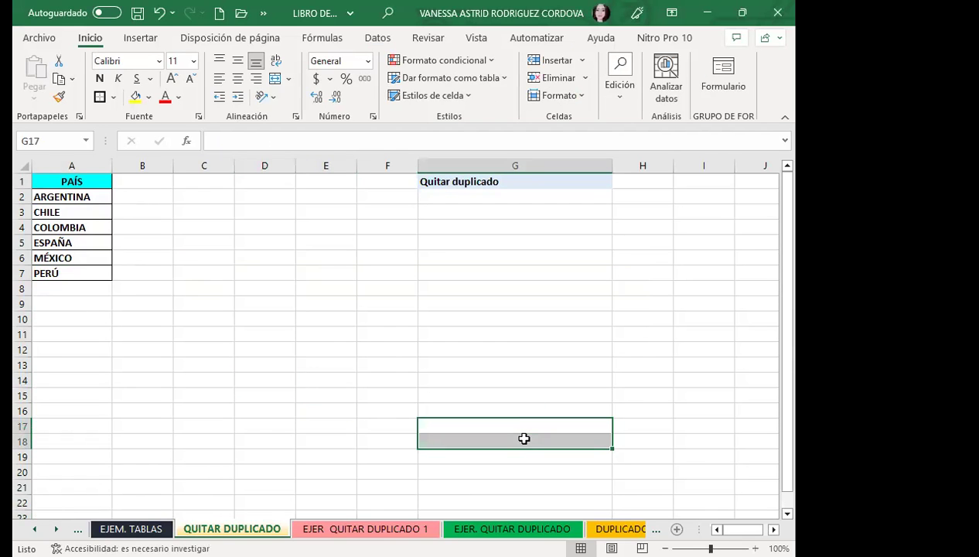
click(402, 529)
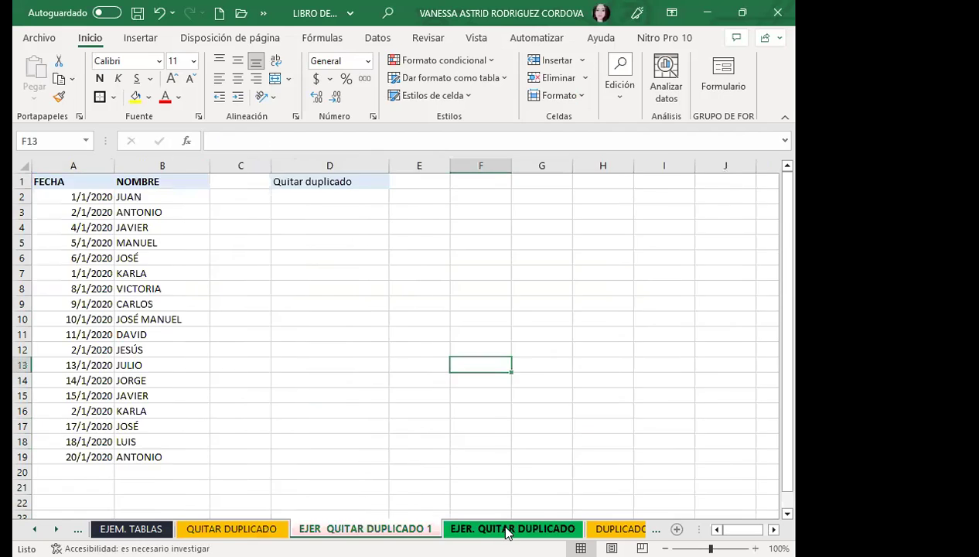
click(507, 530)
click(619, 528)
click(288, 371)
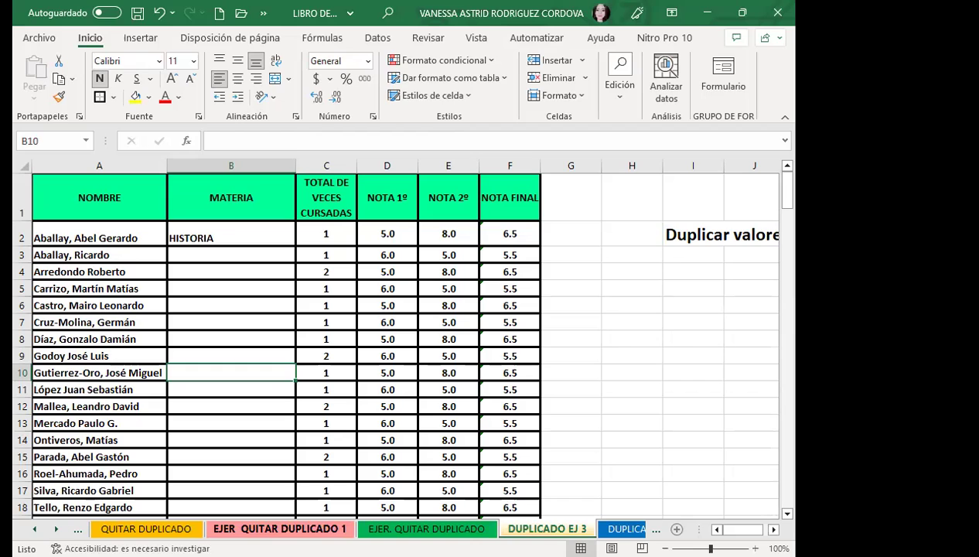
Check the empty MATERIA cells below HISTORIA across the table, with the Datos ribbon showing.
click(258, 397)
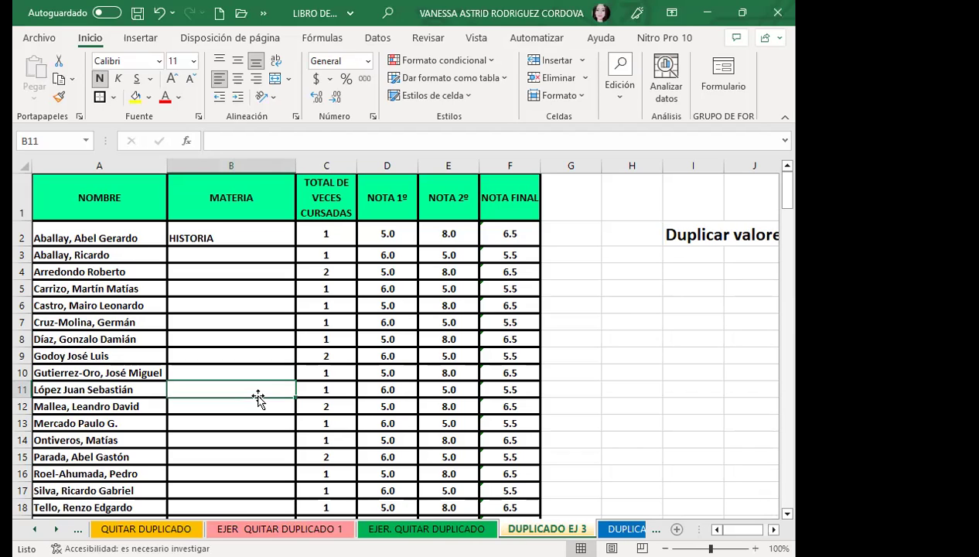
click(208, 285)
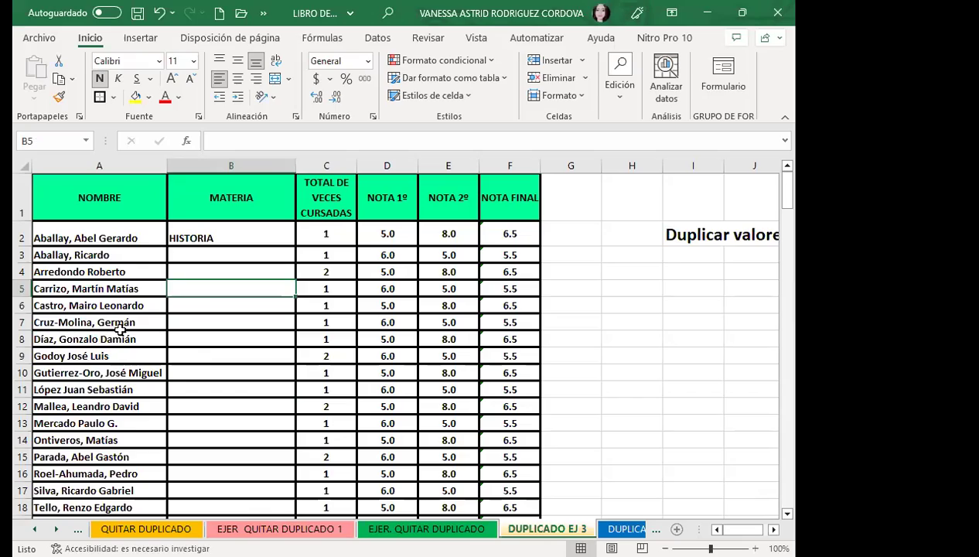
scroll(203, 350, down, 1)
scroll(194, 350, down, 3)
scroll(194, 353, down, 10)
scroll(194, 352, down, 10)
scroll(194, 352, down, 6)
scroll(202, 353, down, 5)
scroll(203, 353, up, 12)
scroll(208, 350, up, 12)
scroll(210, 346, up, 8)
scroll(215, 348, up, 6)
scroll(218, 350, up, 5)
scroll(220, 345, up, 5)
click(377, 37)
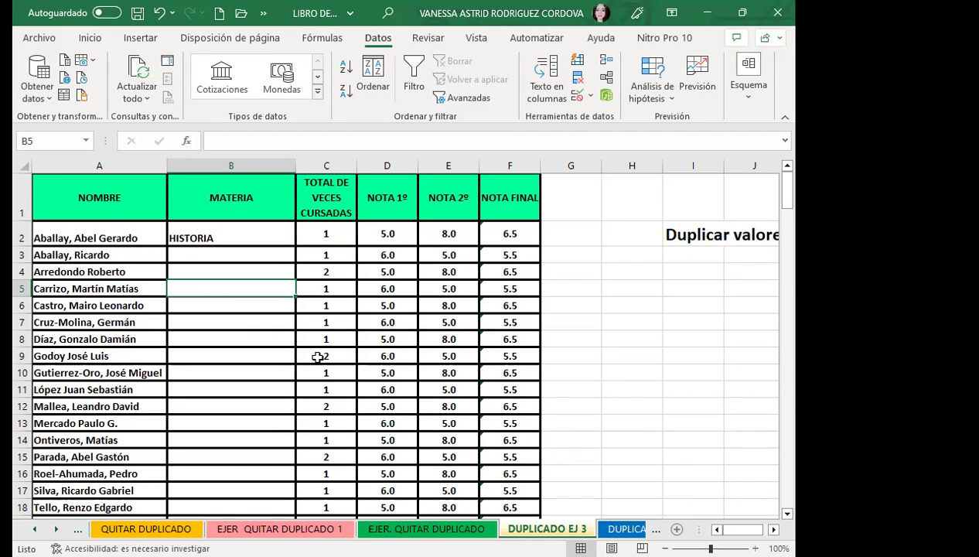
click(225, 322)
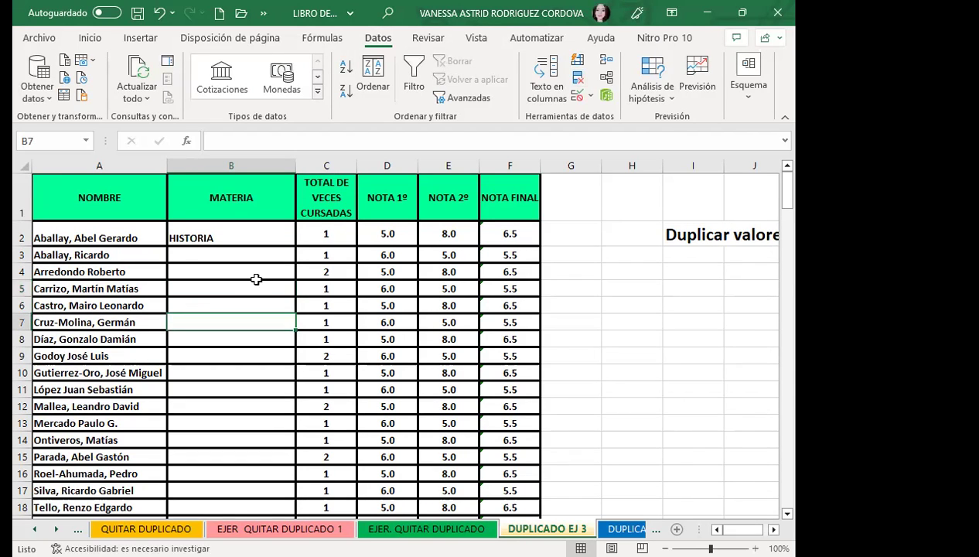
Try Ir a Especial from Inicio's Buscar y seleccionar with only the HISTORIA cell selected.
click(255, 238)
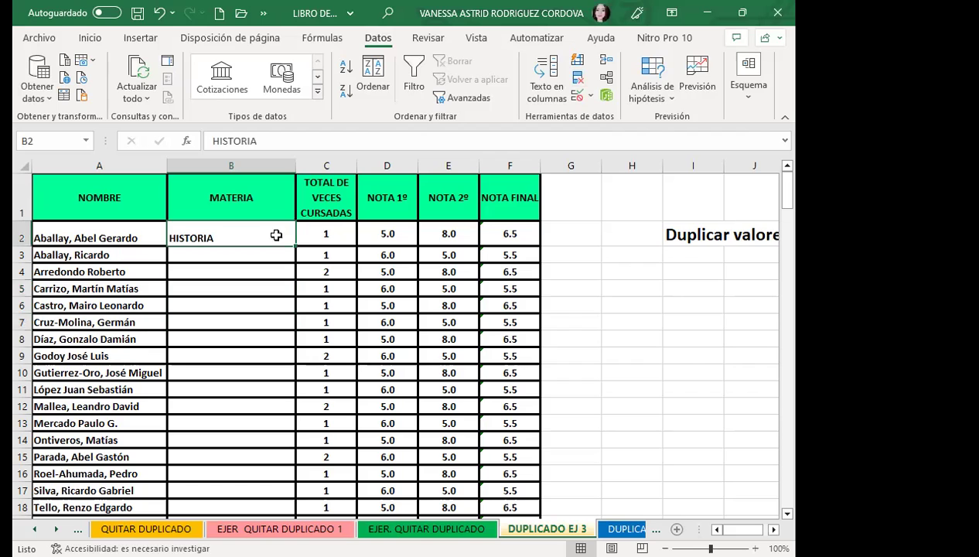
click(90, 38)
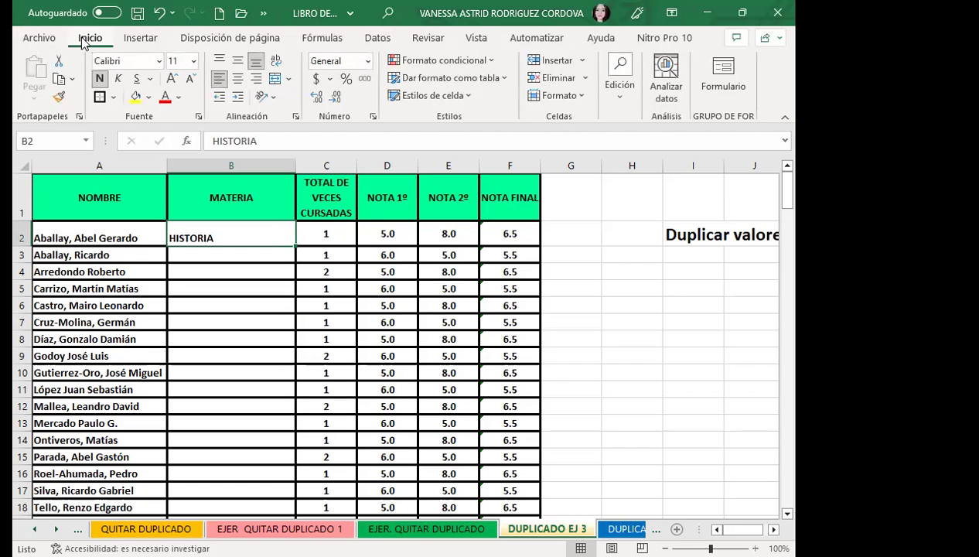
click(616, 91)
click(751, 166)
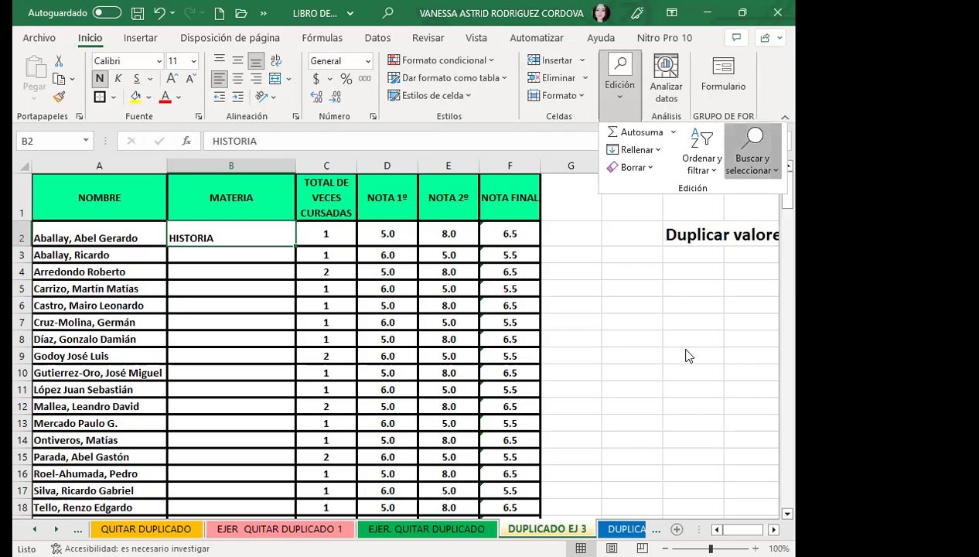
click(716, 256)
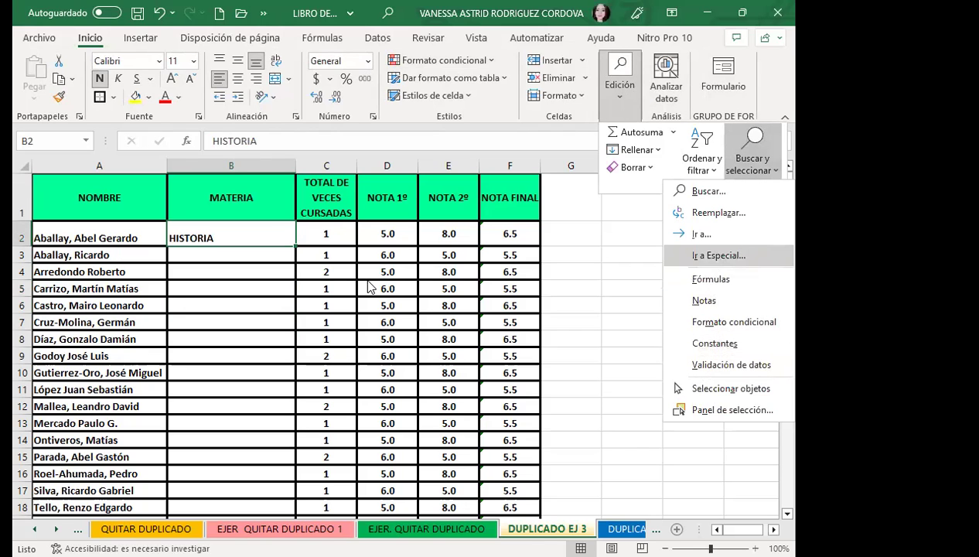
click(545, 410)
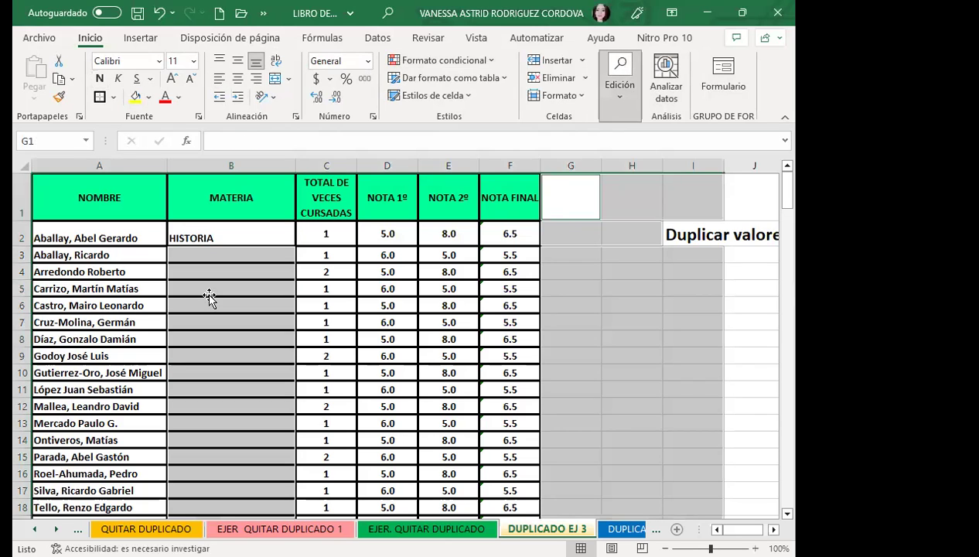
Select the table A1:F181 and set Ir a Especial to Celdas en blanco.
drag(127, 204, 399, 395)
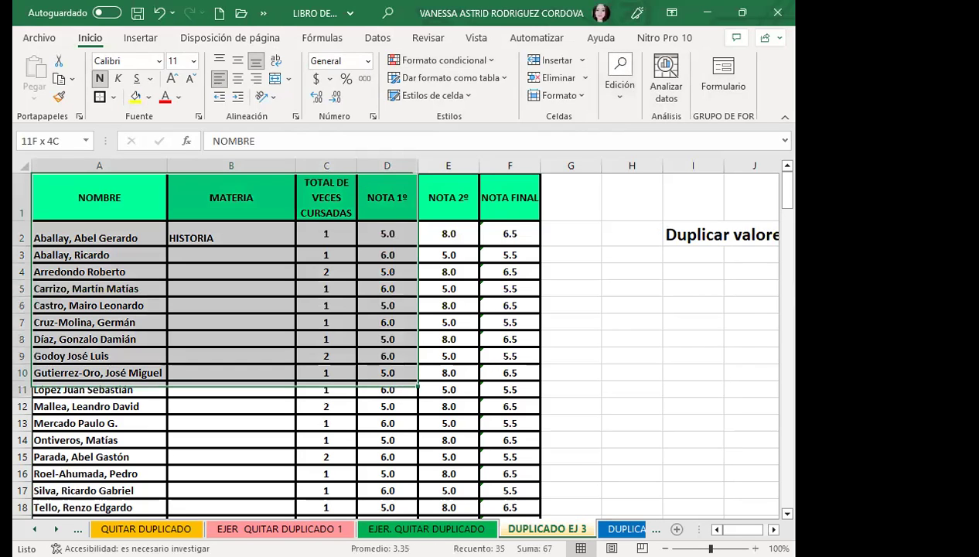
drag(418, 384, 540, 495)
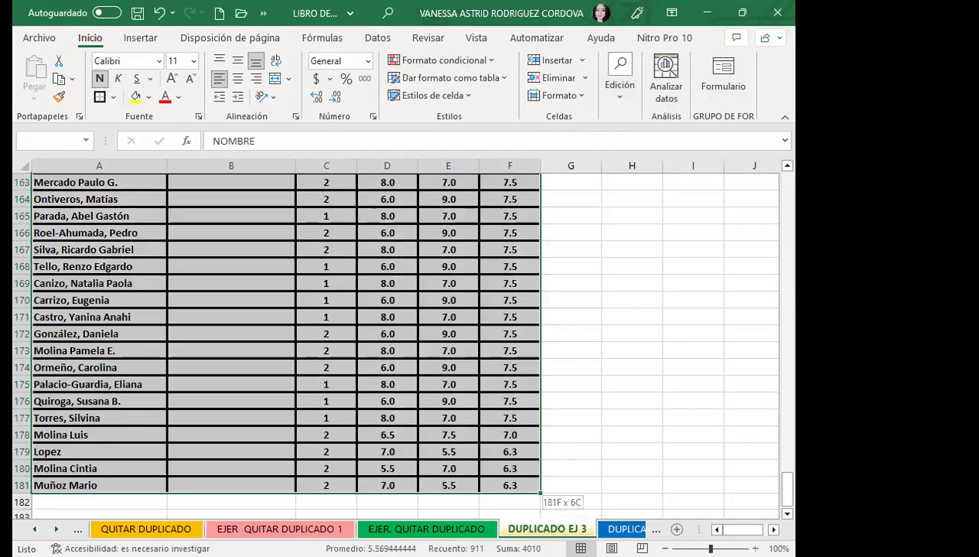
drag(482, 485, 482, 486)
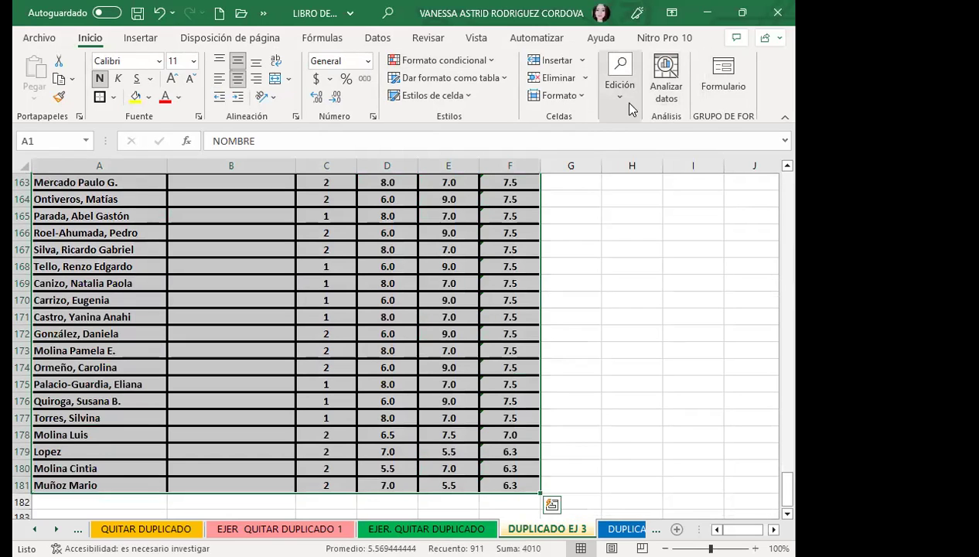
click(622, 93)
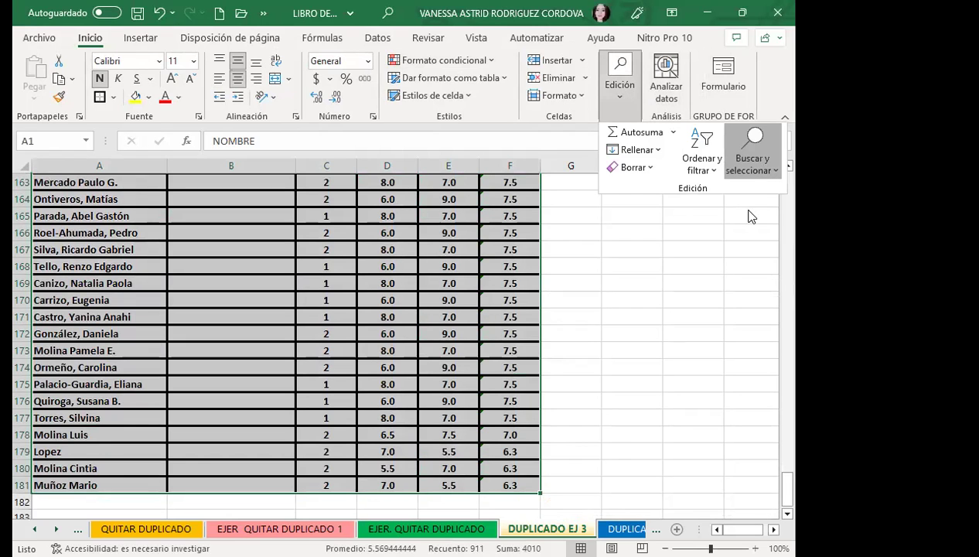
click(752, 159)
click(739, 263)
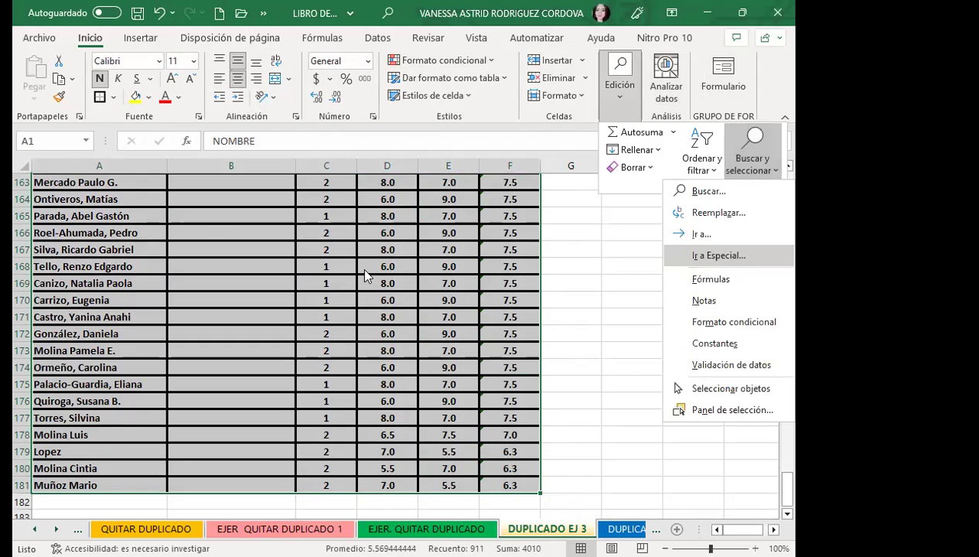
click(316, 325)
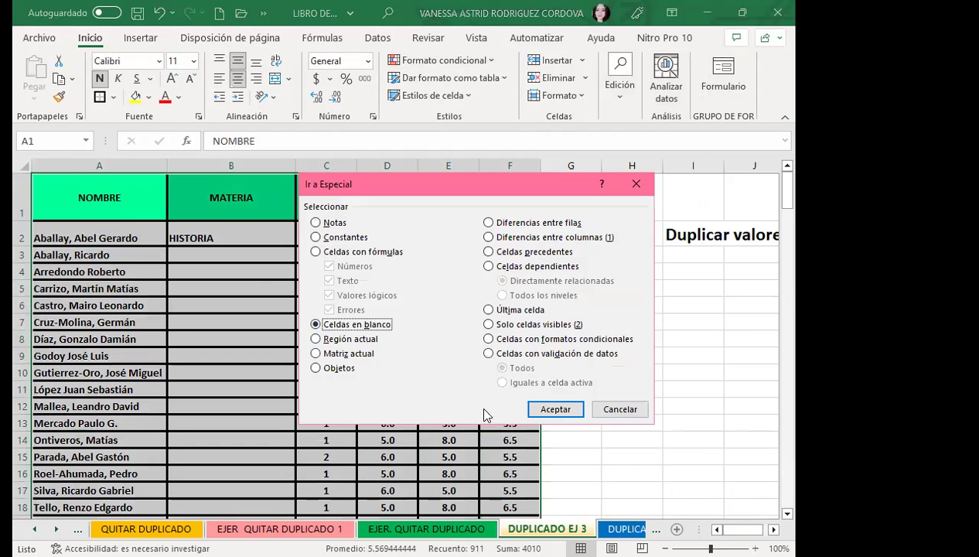
Apply Celdas en blanco to select all empty MATERIA cells, then scroll the table to verify.
click(555, 409)
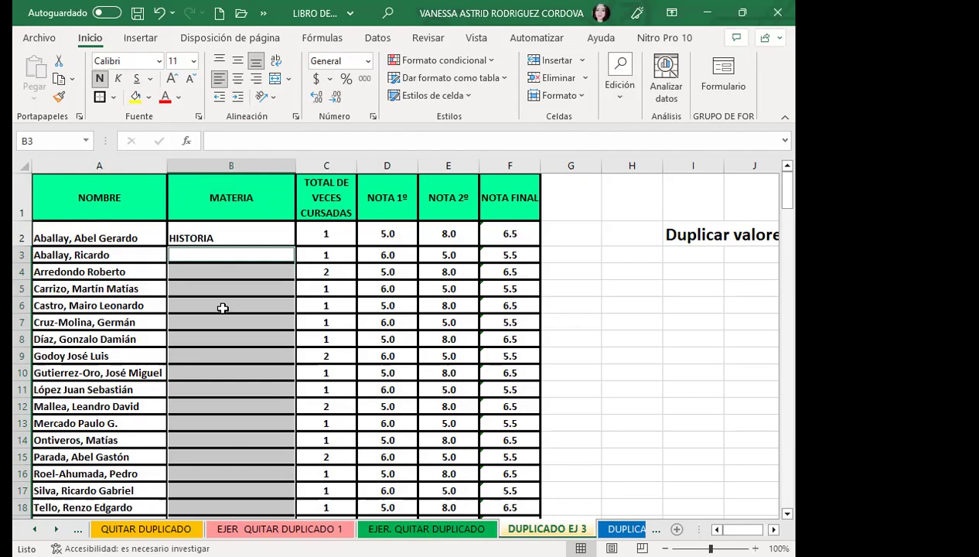
scroll(219, 308, down, 10)
scroll(220, 308, down, 3)
scroll(220, 308, down, 6)
scroll(220, 308, down, 5)
scroll(220, 308, down, 5)
scroll(220, 308, down, 6)
scroll(219, 308, down, 4)
scroll(219, 308, down, 6)
scroll(219, 308, down, 5)
scroll(220, 308, down, 3)
scroll(220, 308, up, 6)
scroll(220, 308, up, 1)
scroll(251, 384, down, 2)
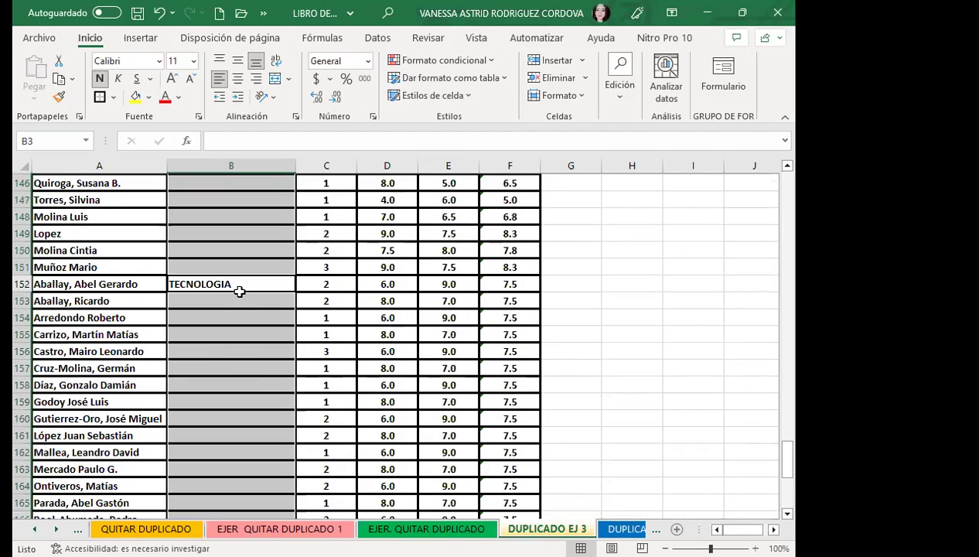
scroll(254, 410, down, 5)
scroll(254, 414, down, 2)
scroll(254, 414, up, 4)
scroll(255, 402, up, 8)
scroll(256, 397, up, 5)
scroll(256, 396, down, 2)
scroll(256, 397, down, 4)
scroll(256, 396, down, 3)
scroll(256, 397, up, 8)
scroll(256, 397, up, 7)
scroll(256, 397, up, 4)
scroll(256, 398, down, 3)
scroll(256, 398, down, 4)
scroll(256, 401, down, 3)
scroll(256, 394, up, 9)
scroll(254, 356, up, 8)
scroll(253, 340, up, 4)
scroll(247, 325, up, 6)
scroll(240, 318, up, 3)
scroll(237, 317, up, 2)
scroll(239, 318, up, 6)
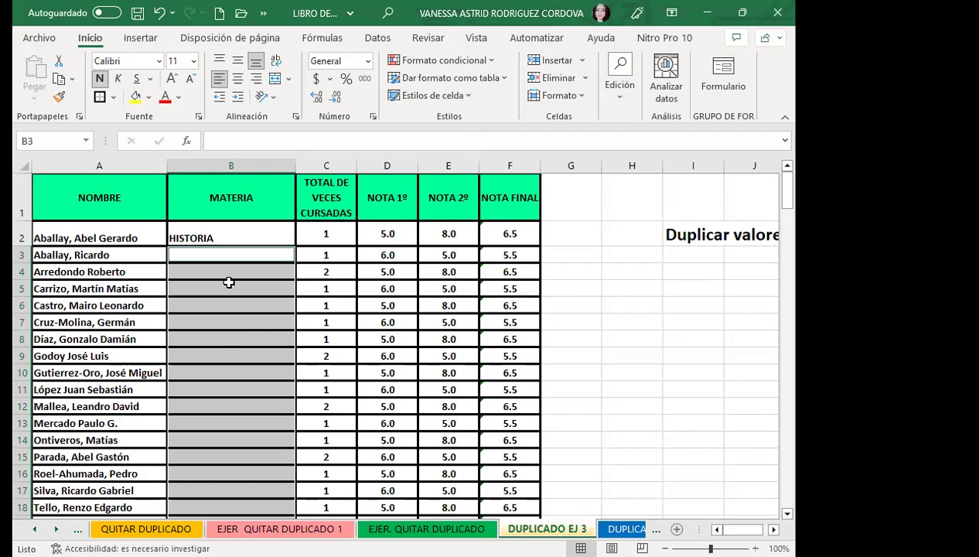
Fill every selected blank MATERIA cell with =B2 using Ctrl+Enter, after undoing a single-cell entry.
text(=)
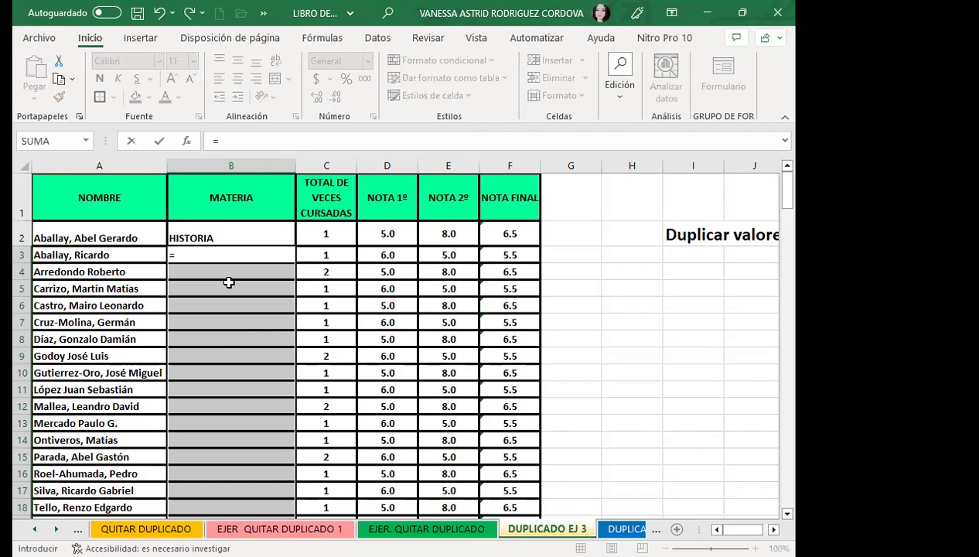
click(230, 239)
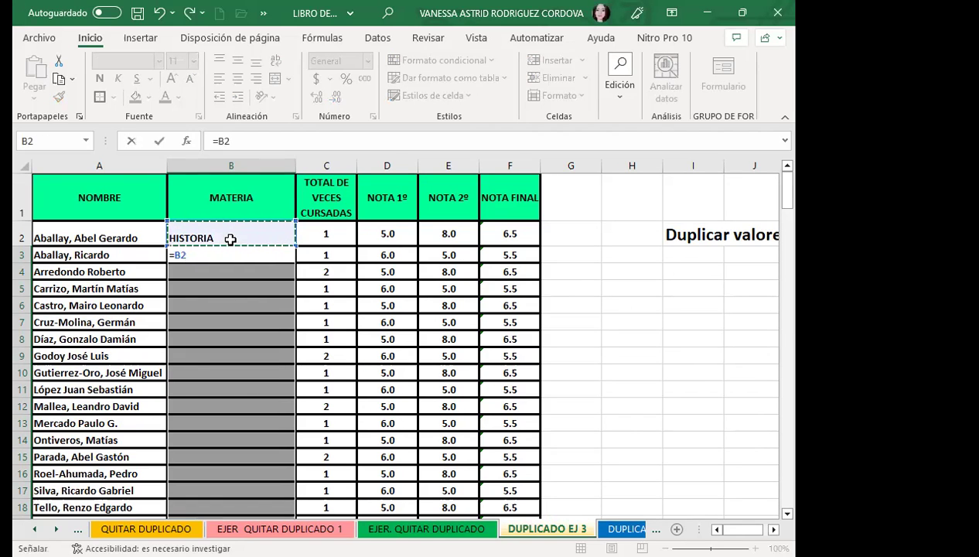
key(Return)
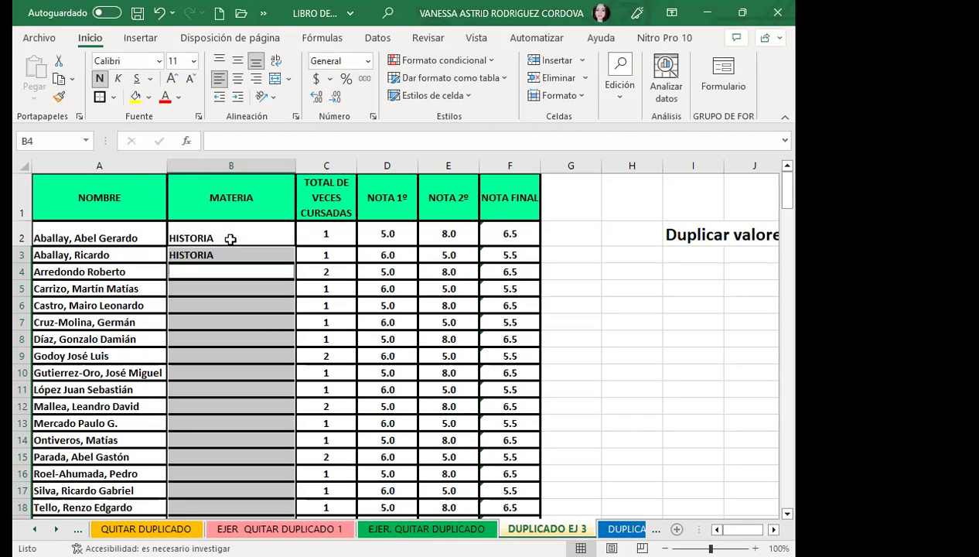
key(ctrl+z)
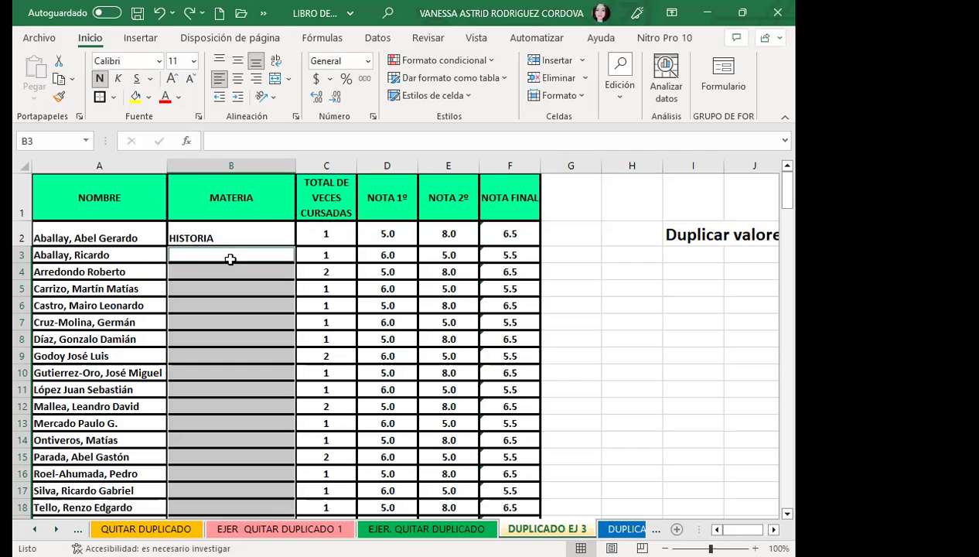
text(=)
click(249, 233)
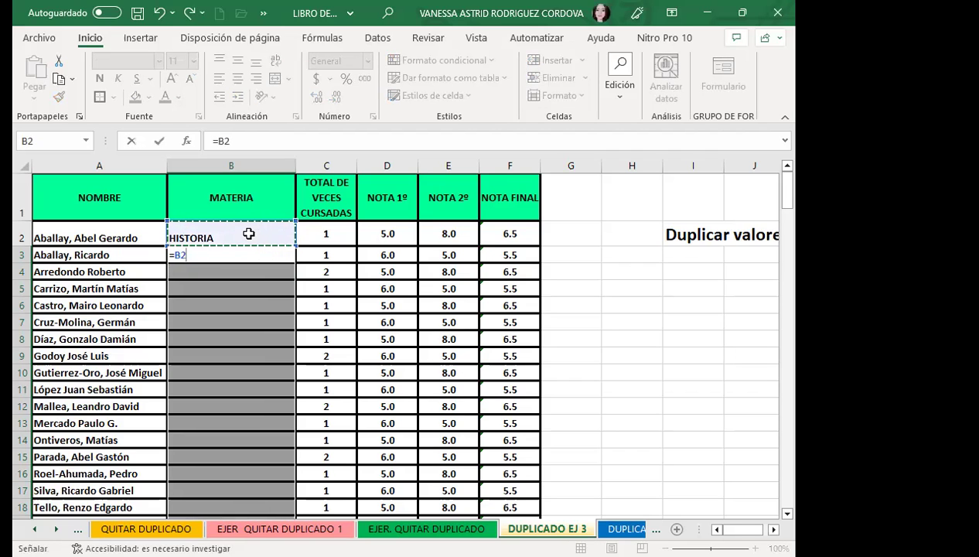
key(Return)
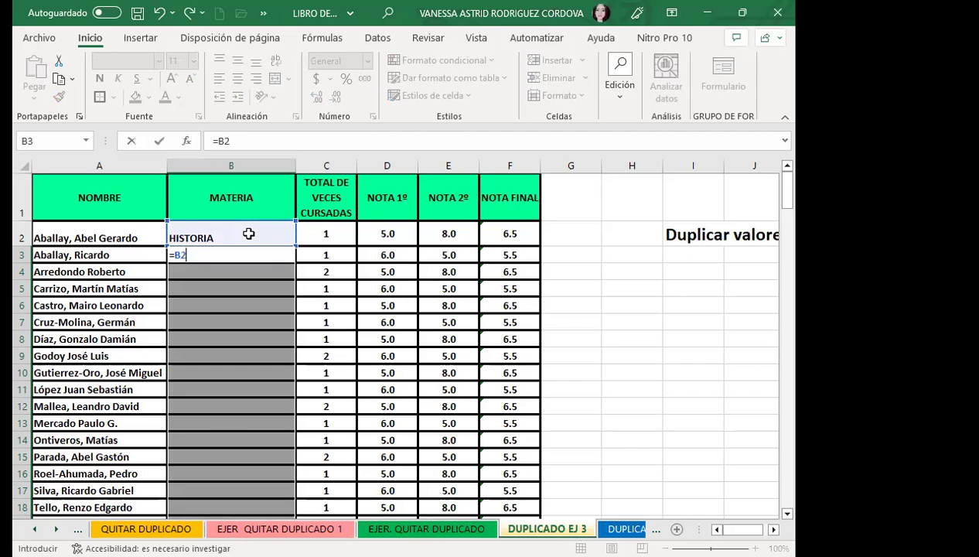
key(ctrl+Return)
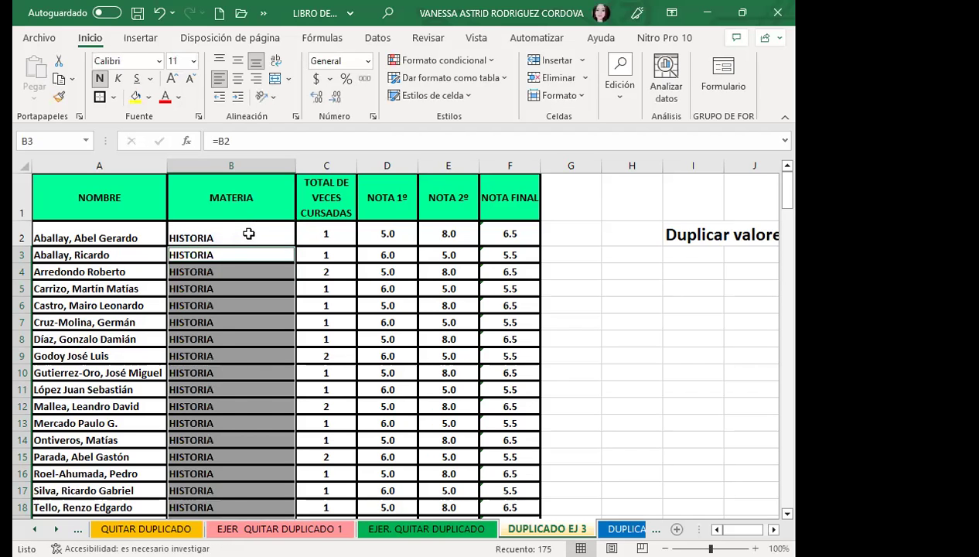
scroll(223, 310, down, 2)
scroll(221, 313, down, 5)
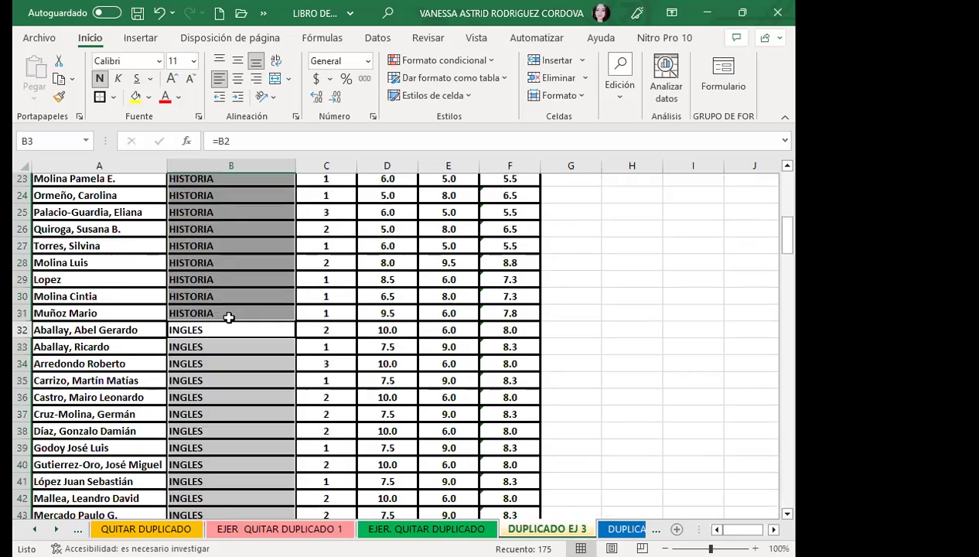
scroll(229, 317, down, 7)
scroll(229, 318, down, 7)
scroll(229, 317, down, 3)
scroll(229, 318, down, 6)
scroll(229, 317, down, 3)
scroll(229, 317, down, 7)
scroll(229, 318, down, 1)
scroll(229, 318, down, 4)
scroll(229, 317, down, 4)
scroll(229, 317, down, 1)
scroll(229, 317, down, 2)
scroll(229, 317, down, 4)
scroll(229, 317, down, 3)
scroll(229, 317, up, 4)
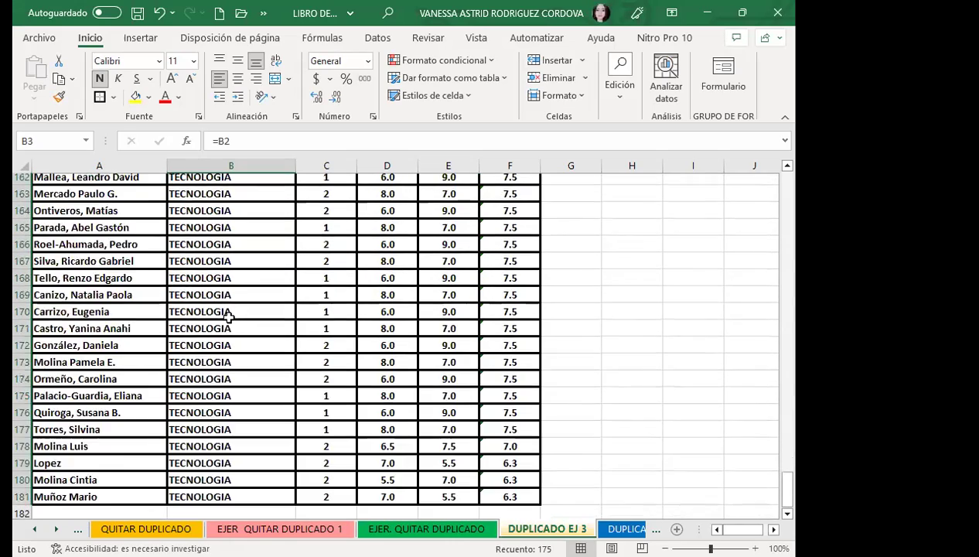
scroll(230, 313, up, 10)
scroll(230, 311, up, 7)
scroll(231, 309, up, 7)
scroll(231, 309, up, 5)
scroll(230, 310, up, 9)
scroll(231, 309, up, 5)
scroll(231, 309, up, 9)
scroll(230, 309, up, 2)
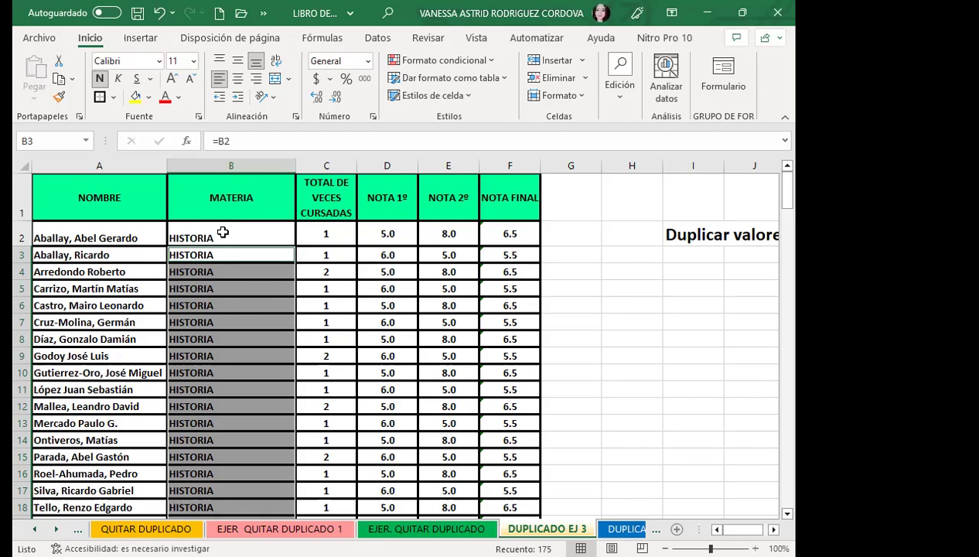
click(220, 287)
scroll(225, 315, down, 2)
scroll(225, 317, down, 5)
scroll(224, 313, down, 7)
scroll(224, 313, down, 3)
scroll(223, 308, up, 5)
scroll(223, 308, up, 2)
scroll(225, 308, up, 4)
scroll(225, 325, down, 2)
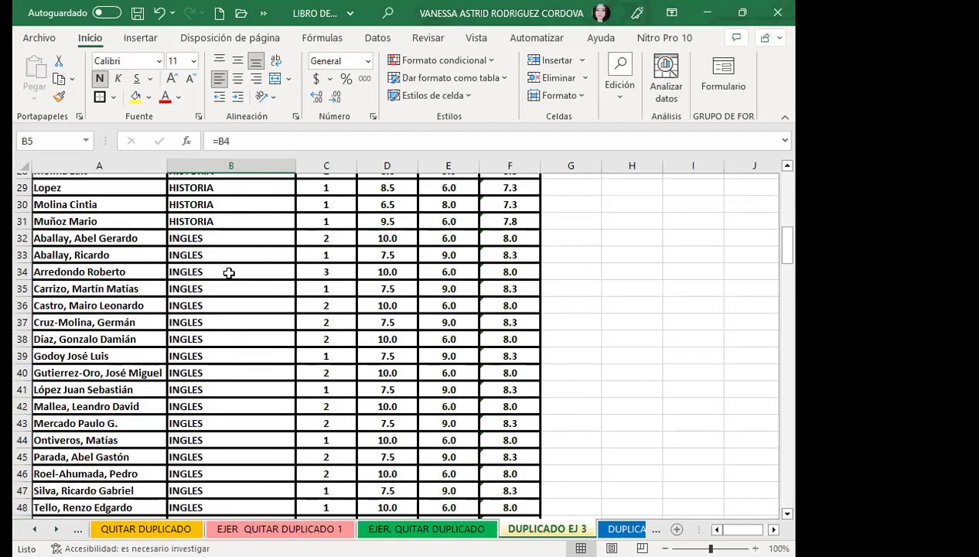
click(232, 237)
click(223, 252)
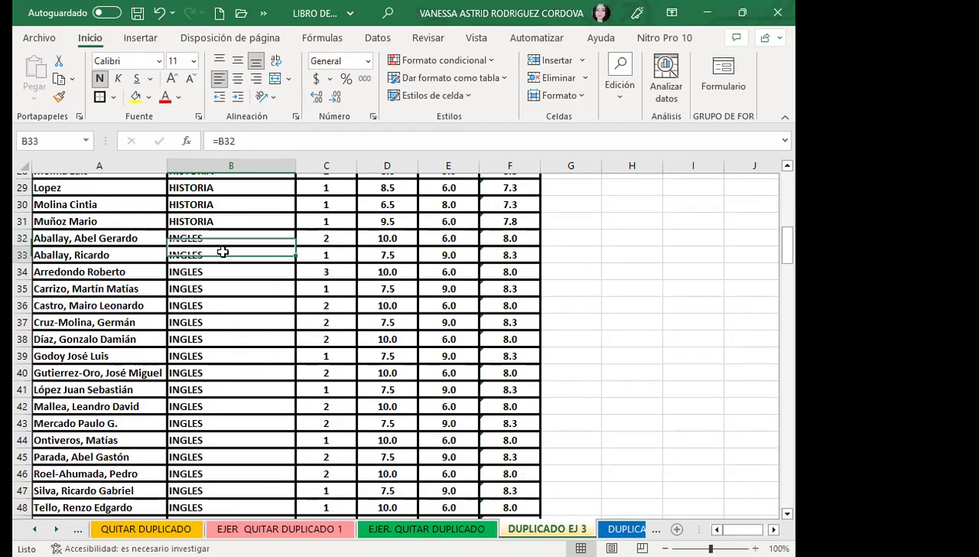
click(224, 289)
click(221, 306)
click(221, 322)
scroll(224, 347, down, 5)
scroll(223, 349, down, 4)
scroll(223, 348, down, 5)
scroll(223, 349, down, 4)
scroll(224, 348, up, 10)
scroll(224, 347, up, 10)
scroll(232, 325, up, 8)
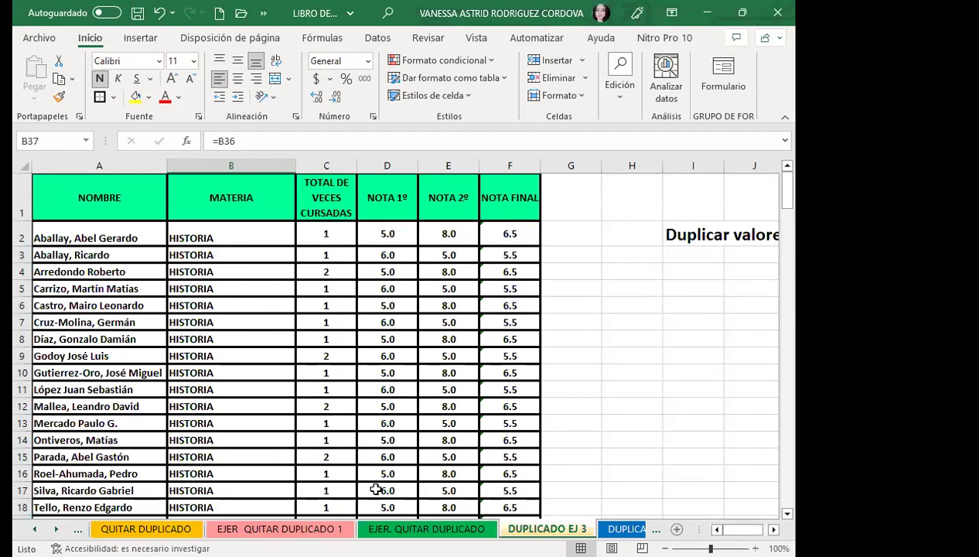